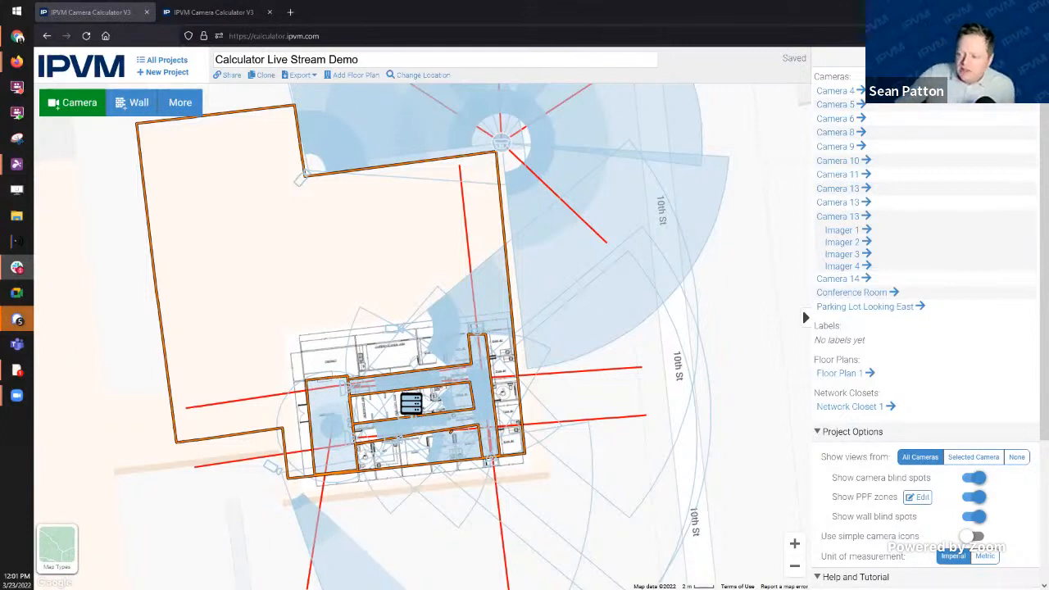
Step: Inspect Imager 4's view cone and open Camera 4's details
scroll(202, 338, "down", 2)
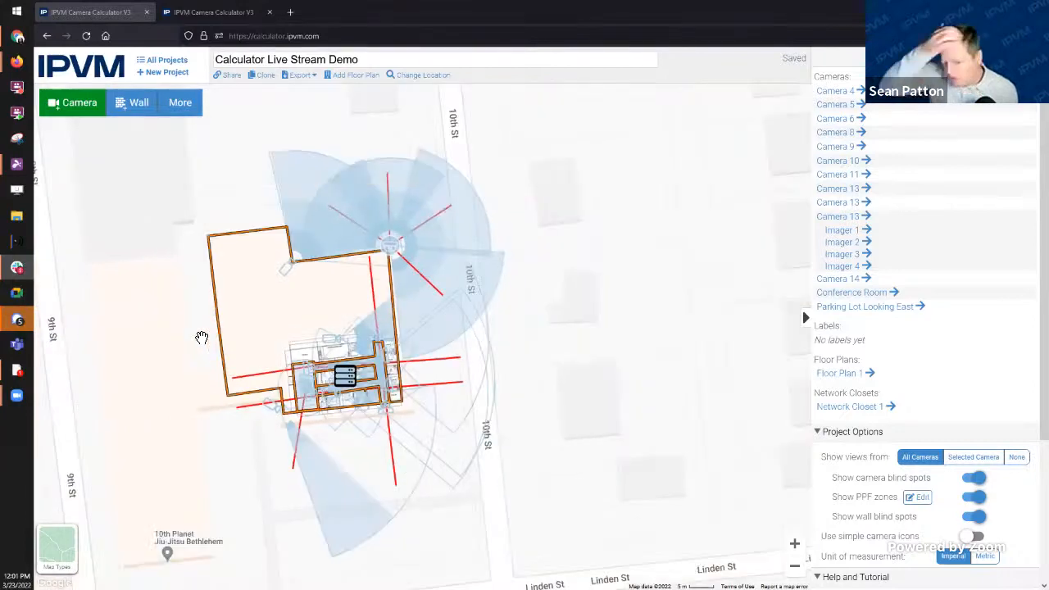
scroll(257, 351, "up", 3)
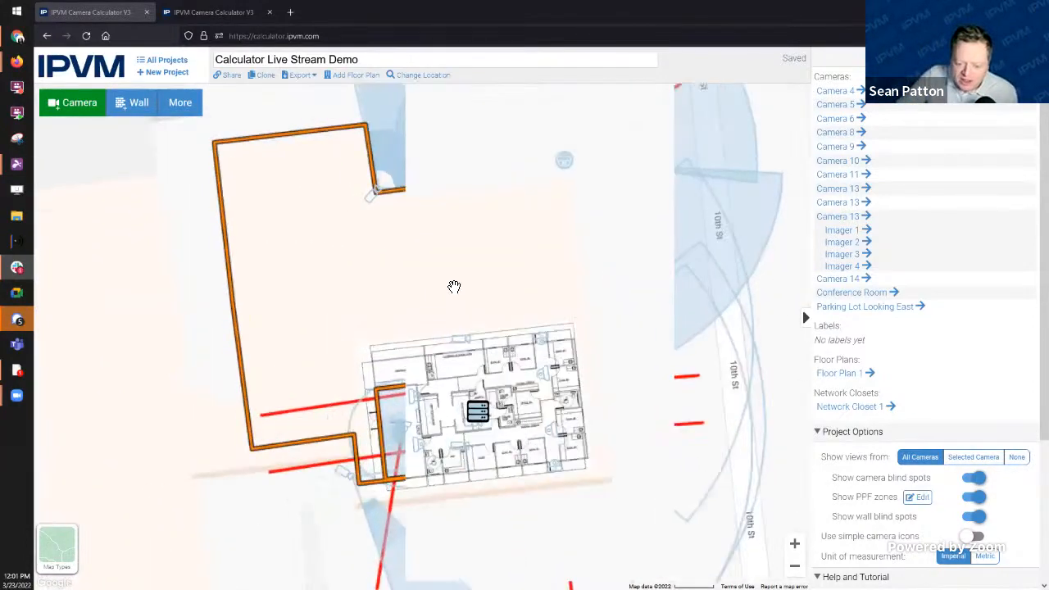
scroll(407, 246, "down", 3)
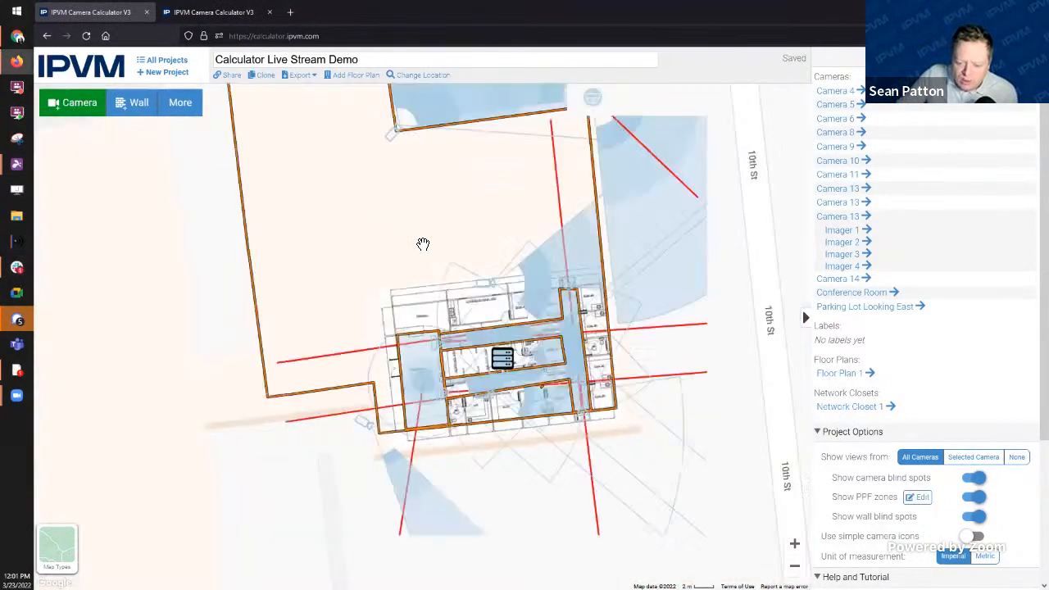
left_click_drag(440, 232, 442, 309)
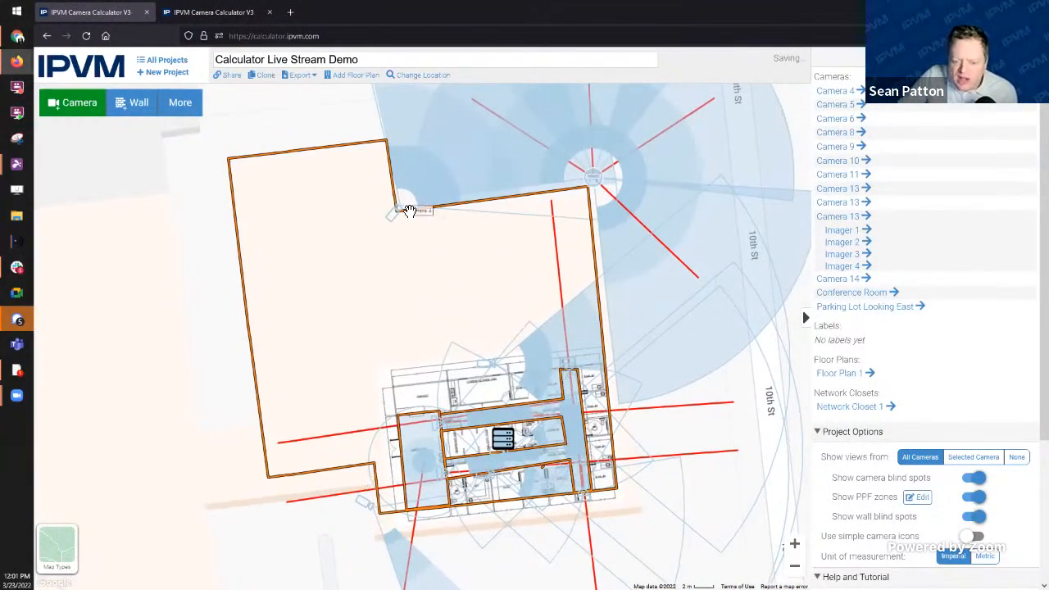
left_click_drag(470, 286, 431, 335)
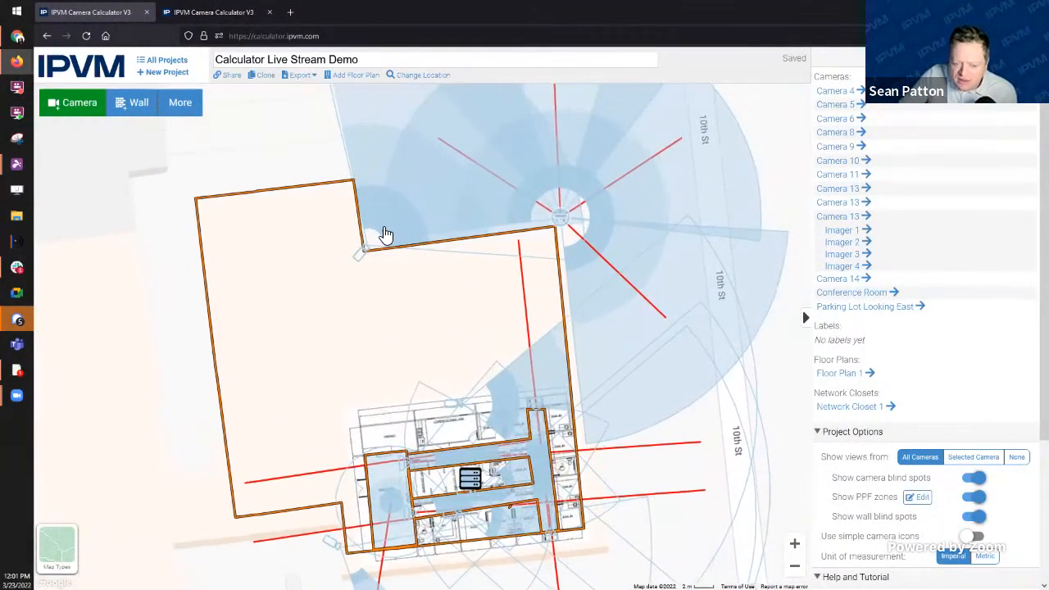
left_click(386, 228)
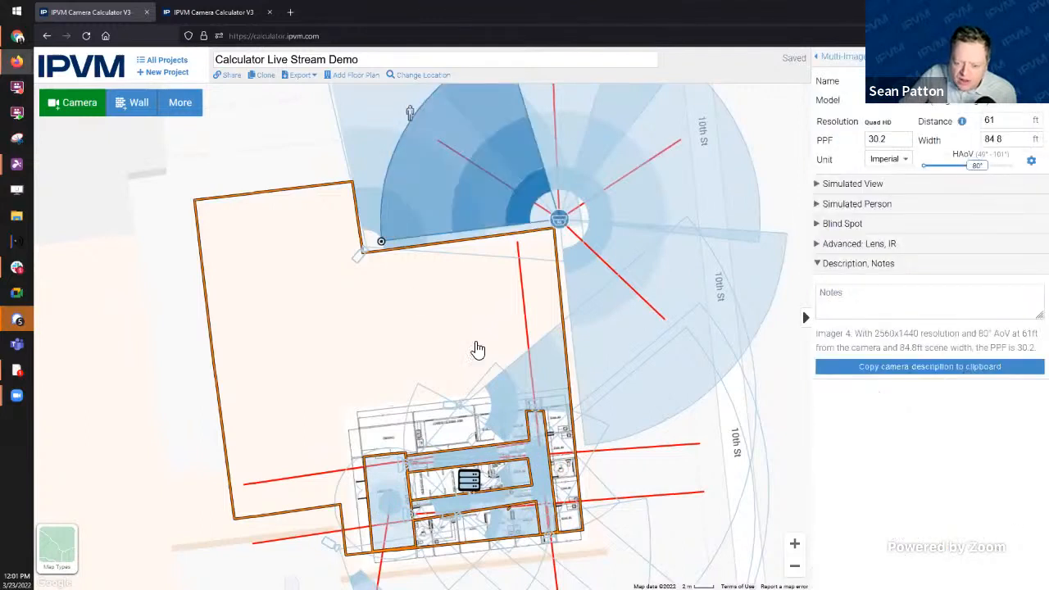
left_click(358, 162)
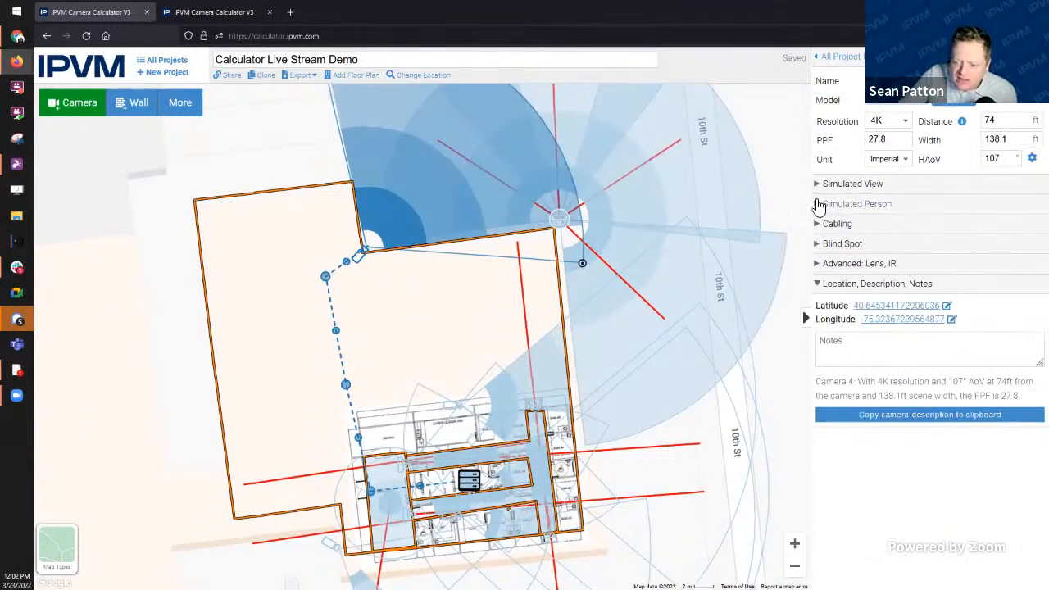
Step: Expand Camera 4's Simulated Person and Simulated View previews, then show the multi-imager lens details
left_click(818, 205)
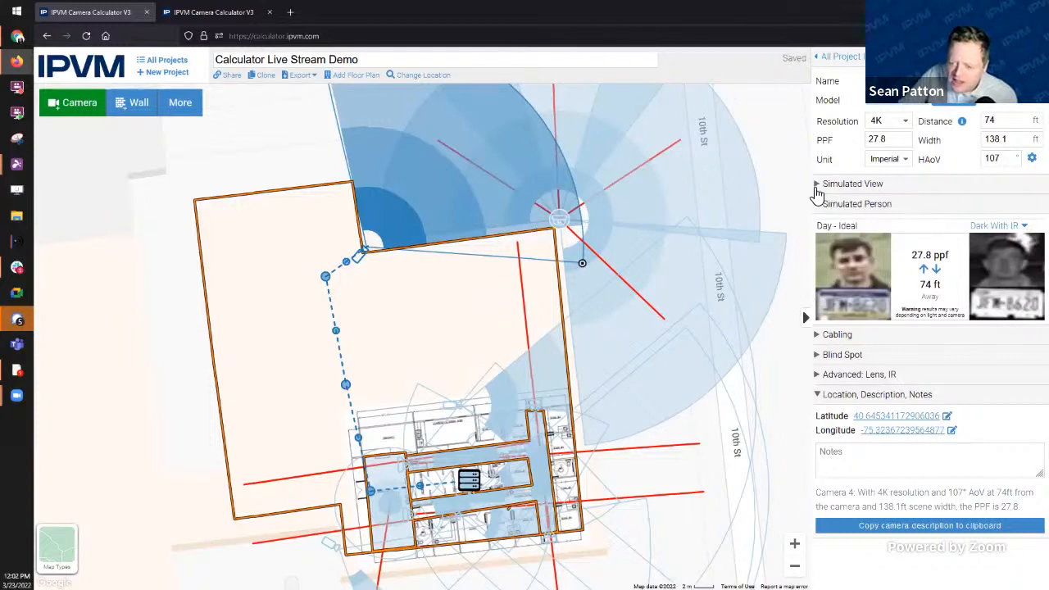
left_click(819, 185)
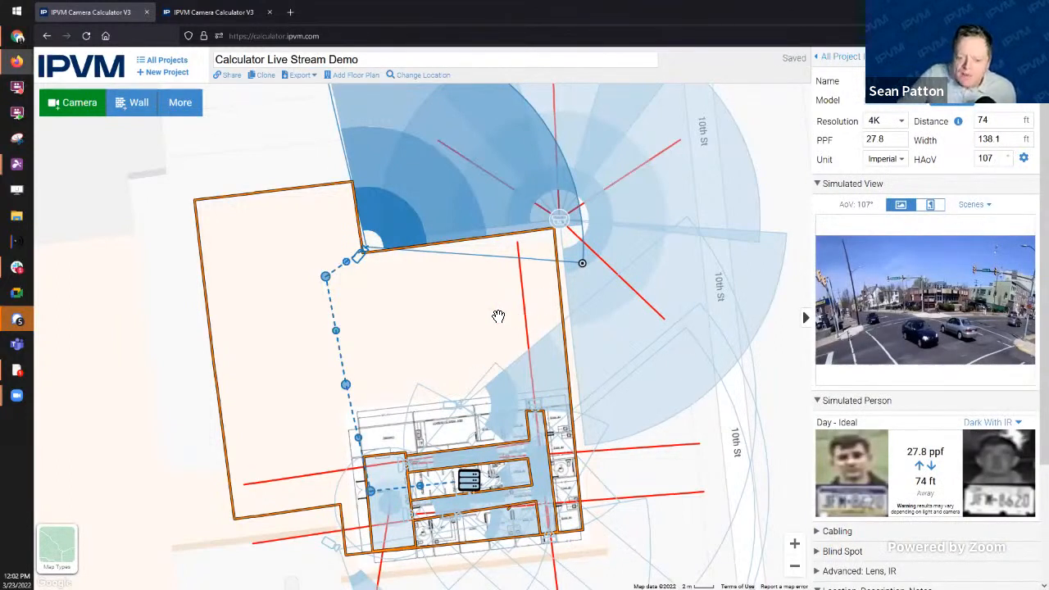
left_click_drag(466, 336, 462, 274)
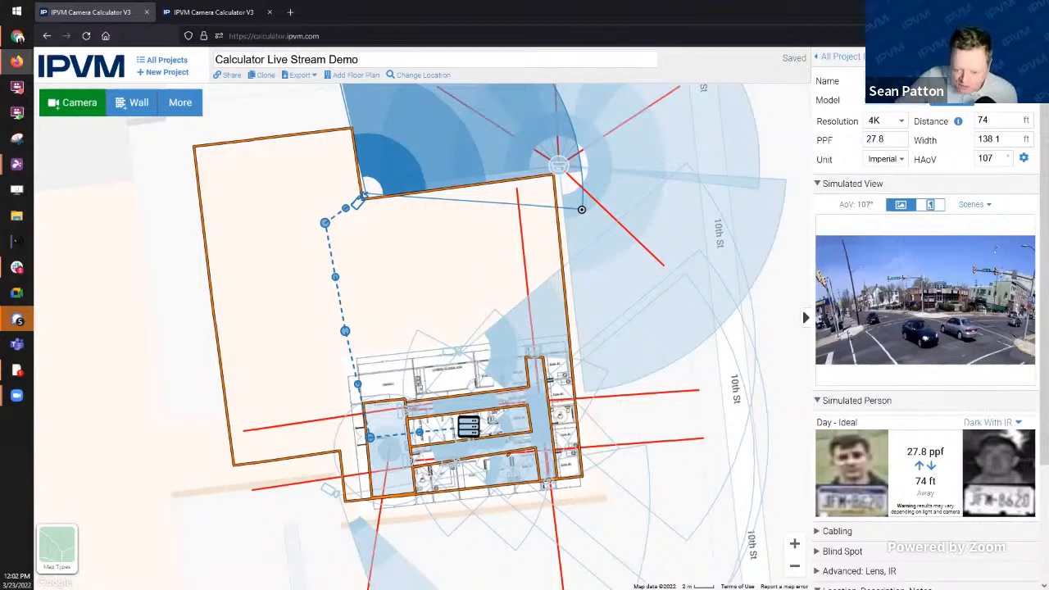
scroll(673, 485, "down", 1)
left_click(689, 523)
scroll(691, 523, "up", 1)
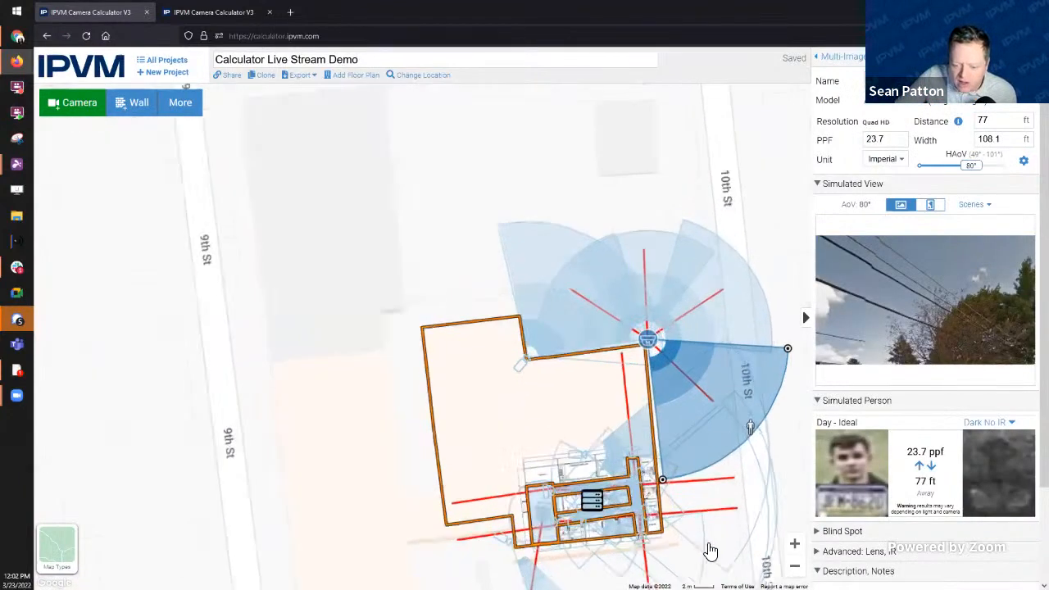
Step: Review the network closet's 11 cabled devices and Camera 4's cable route
left_click_drag(688, 503, 642, 348)
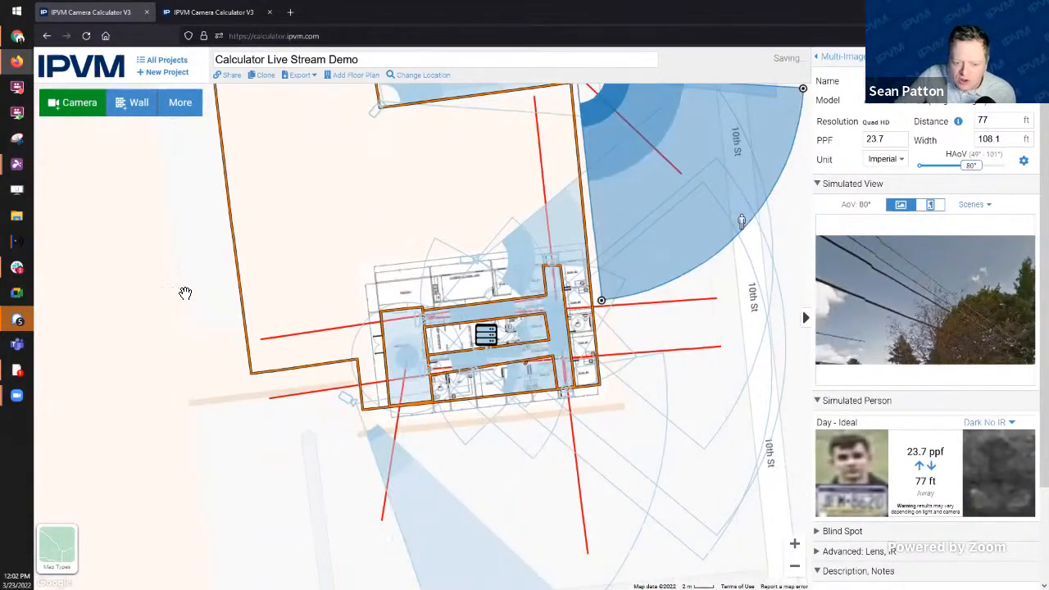
left_click_drag(185, 293, 171, 328)
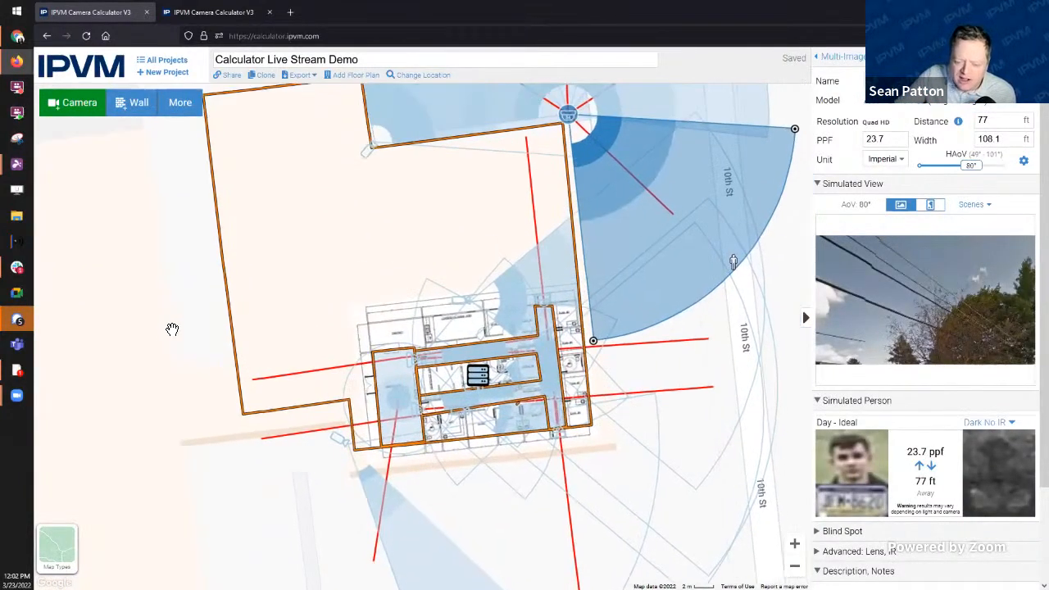
left_click(476, 374)
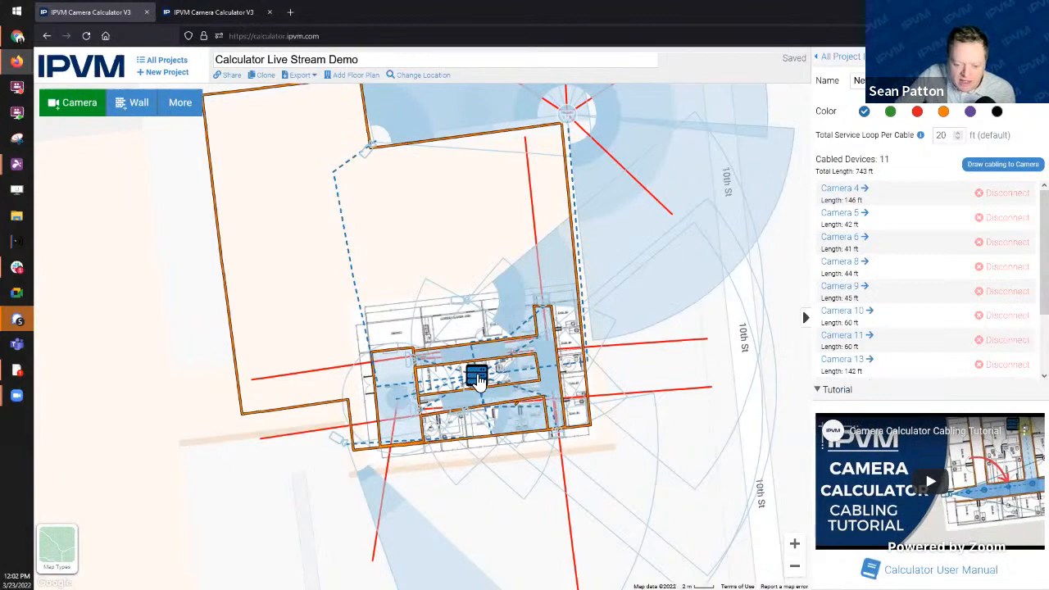
left_click(373, 156)
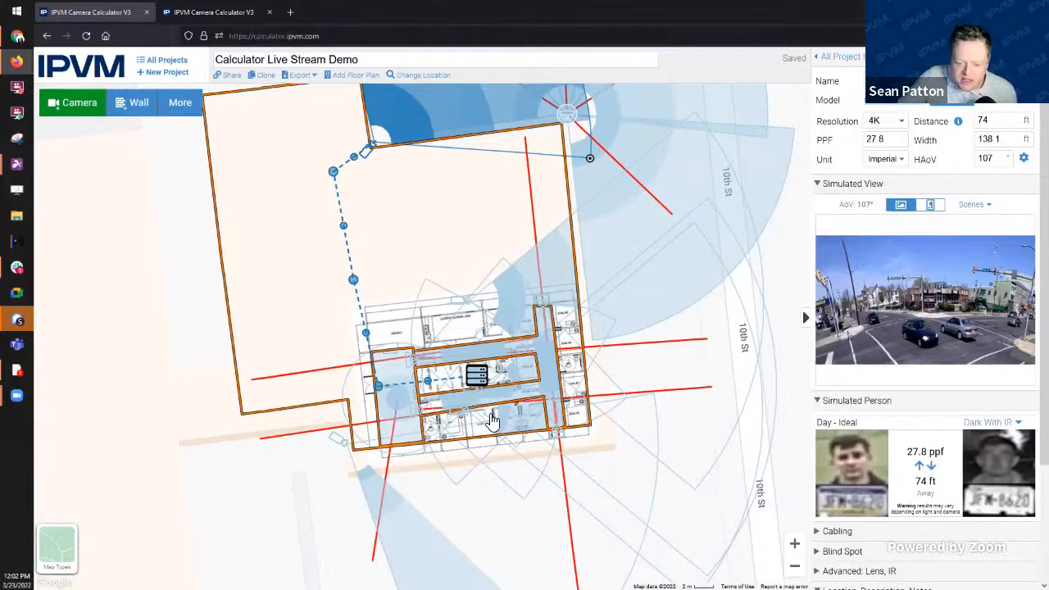
Step: Show Camera 13's details with its four imagers and 360° coverage
scroll(549, 246, "up", 1)
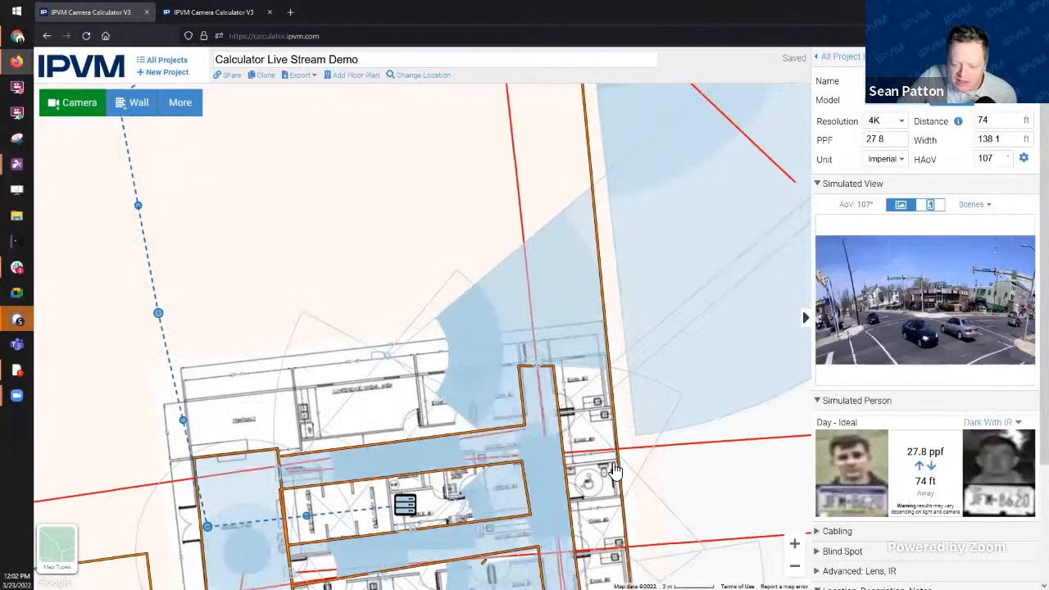
scroll(429, 363, "down", 1)
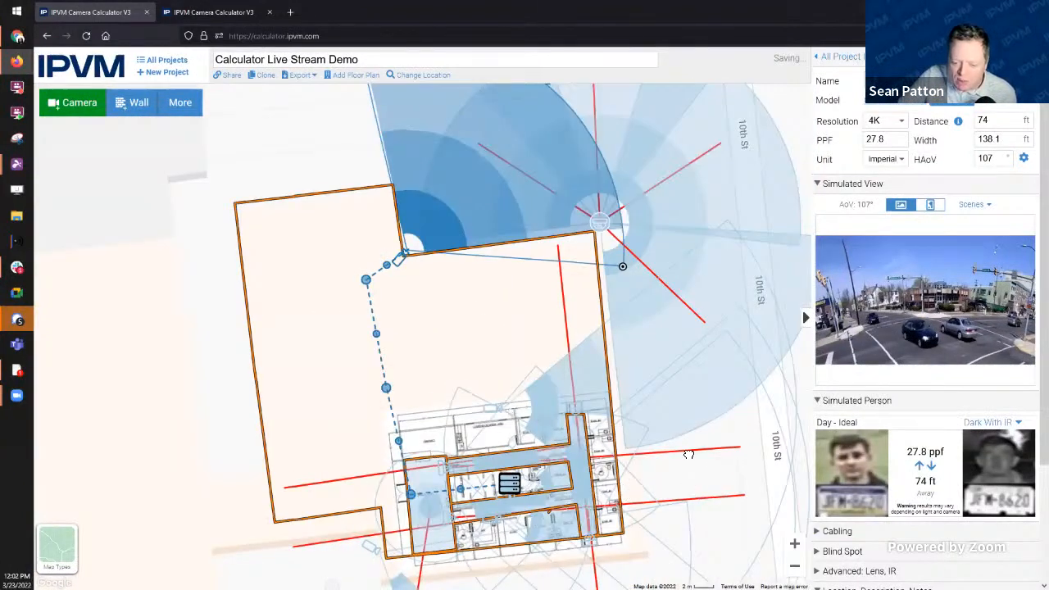
left_click_drag(688, 454, 648, 467)
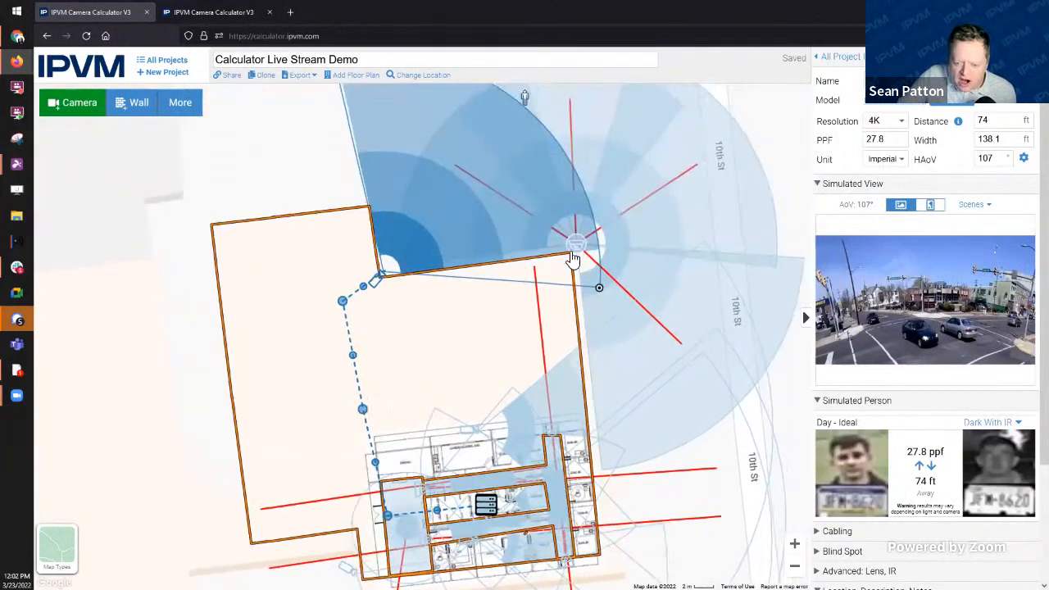
left_click(571, 277)
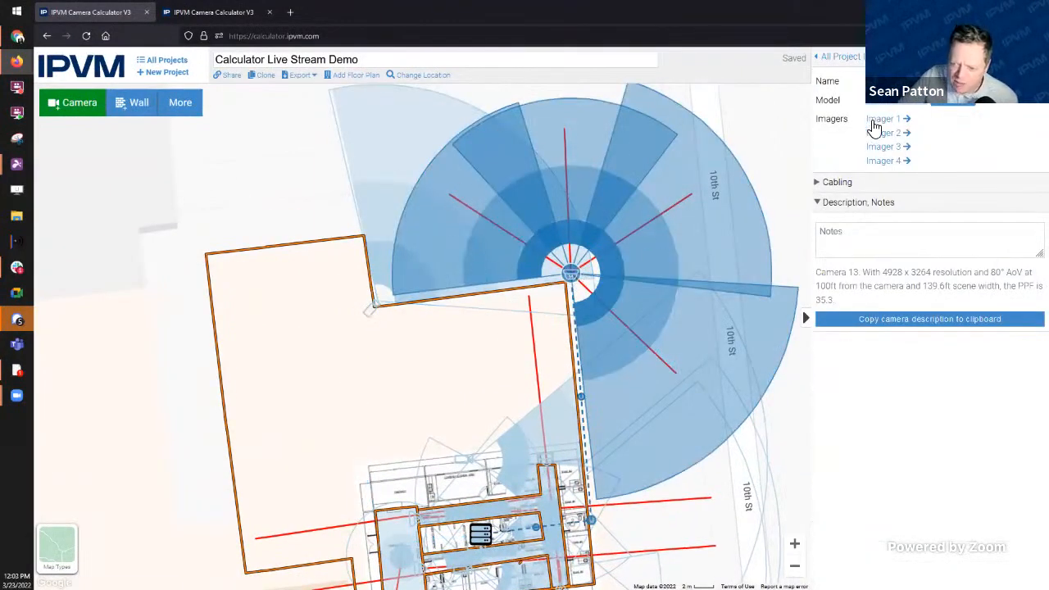
left_click_drag(679, 518, 674, 337)
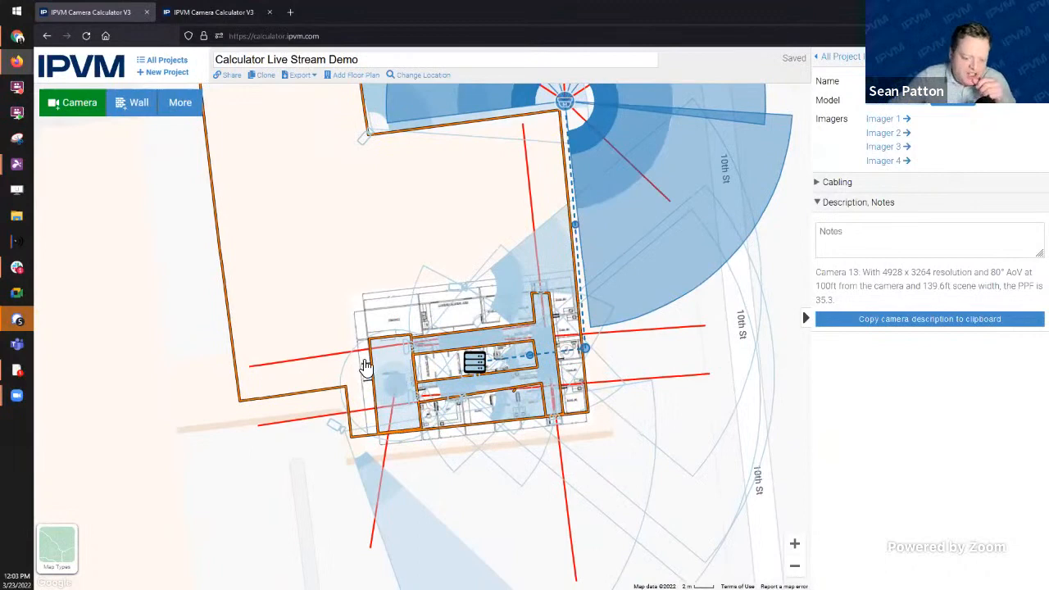
scroll(382, 367, "up", 2)
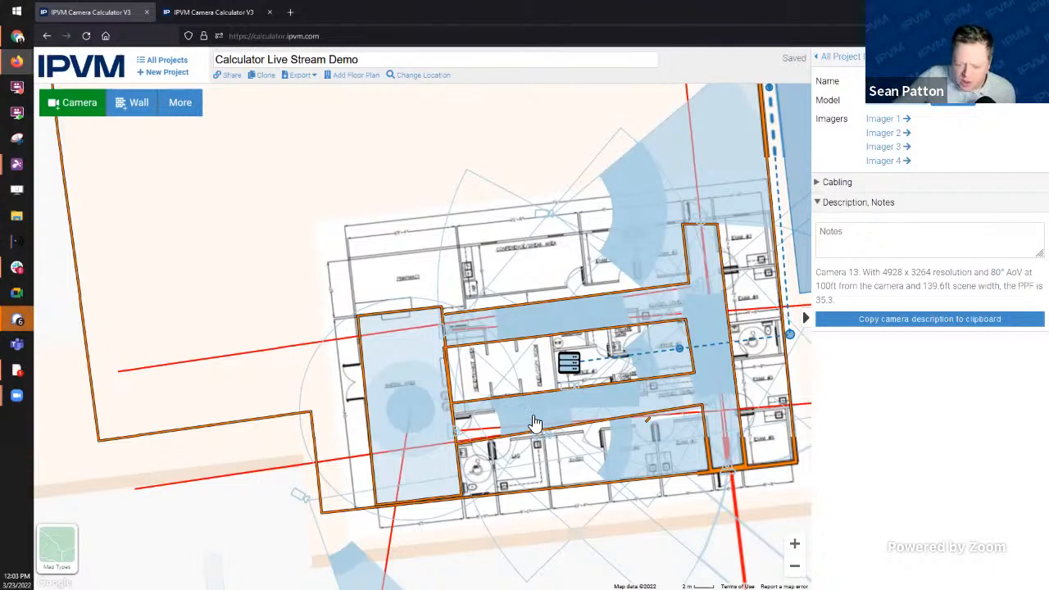
scroll(534, 421, "down", 1)
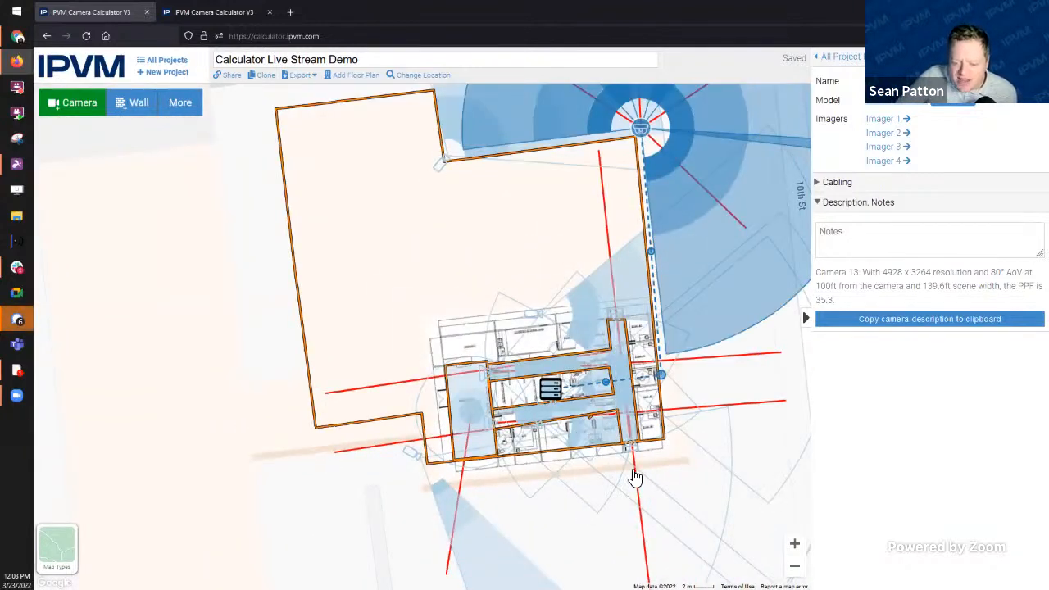
left_click_drag(665, 497, 631, 511)
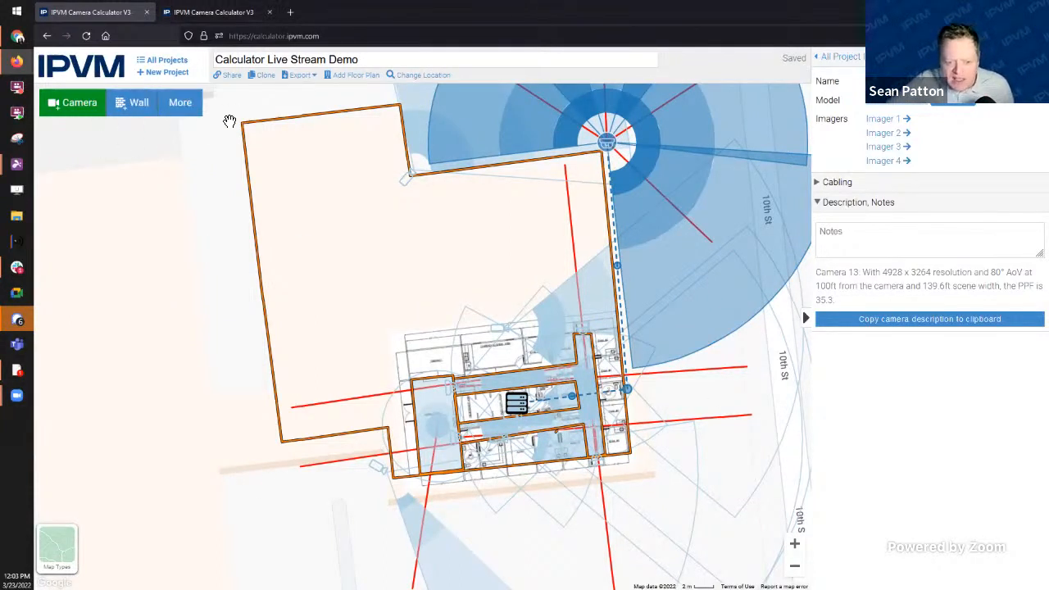
left_click(180, 61)
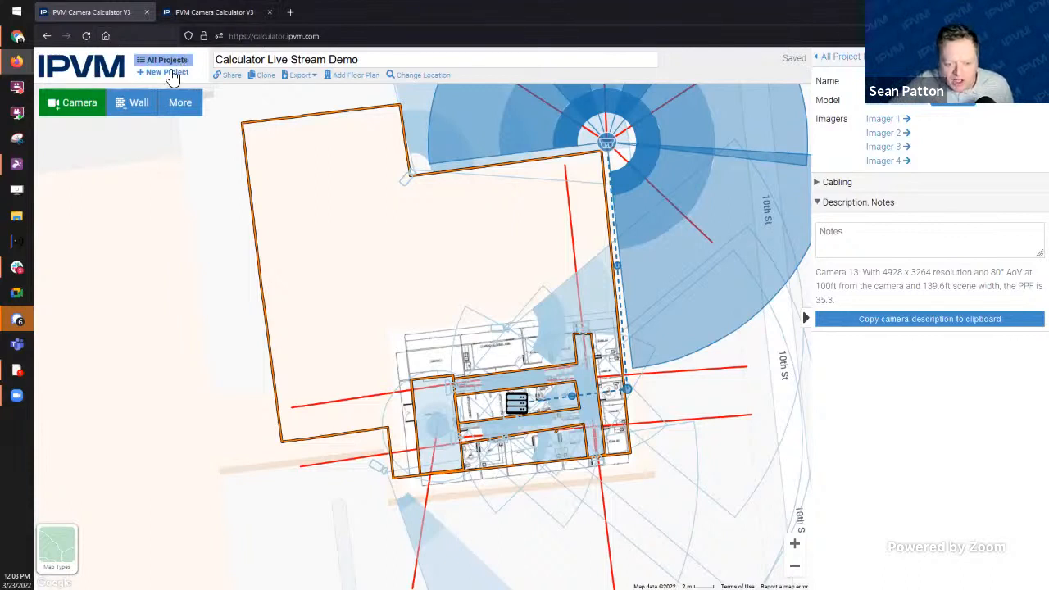
Step: Start a new empty project and place a camera on the building's bottom-right edge
left_click(168, 73)
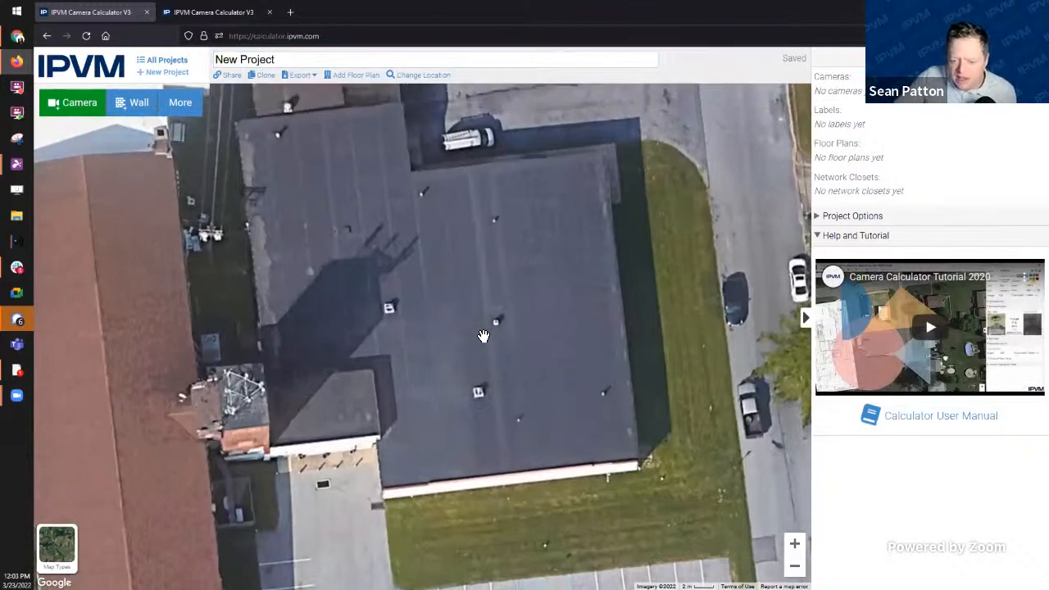
left_click(72, 108)
mouse_move(419, 355)
left_mouse_down()
mouse_move(679, 452)
mouse_move(647, 457)
left_mouse_up()
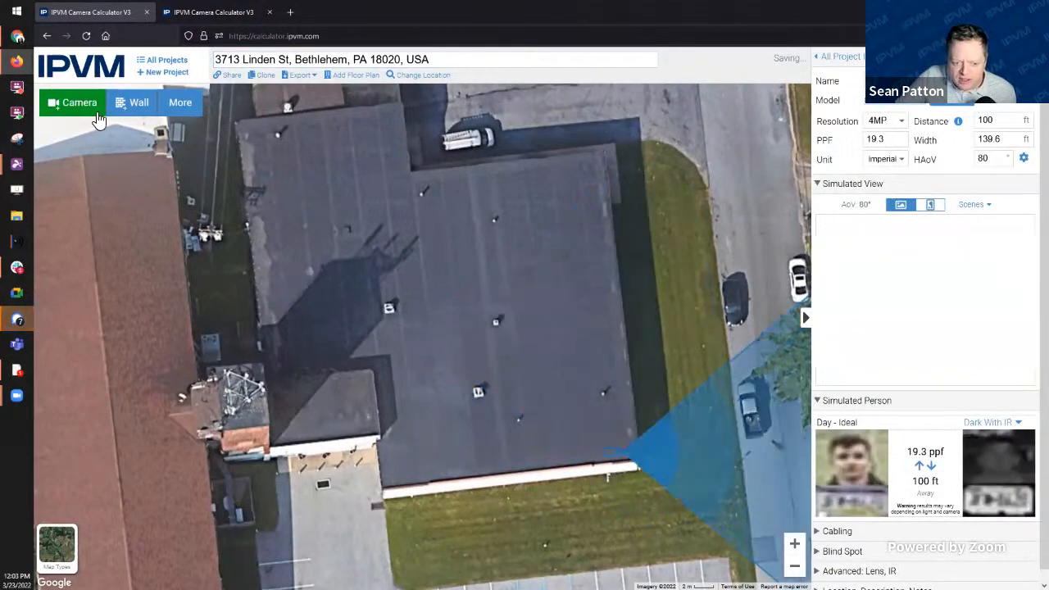
Step: Add a second camera with a 92 ft range and re-aim the east-side camera upward, shorter
left_click(74, 103)
left_click_drag(420, 344, 352, 365)
left_click_drag(698, 360, 626, 502)
left_click_drag(704, 477, 450, 526)
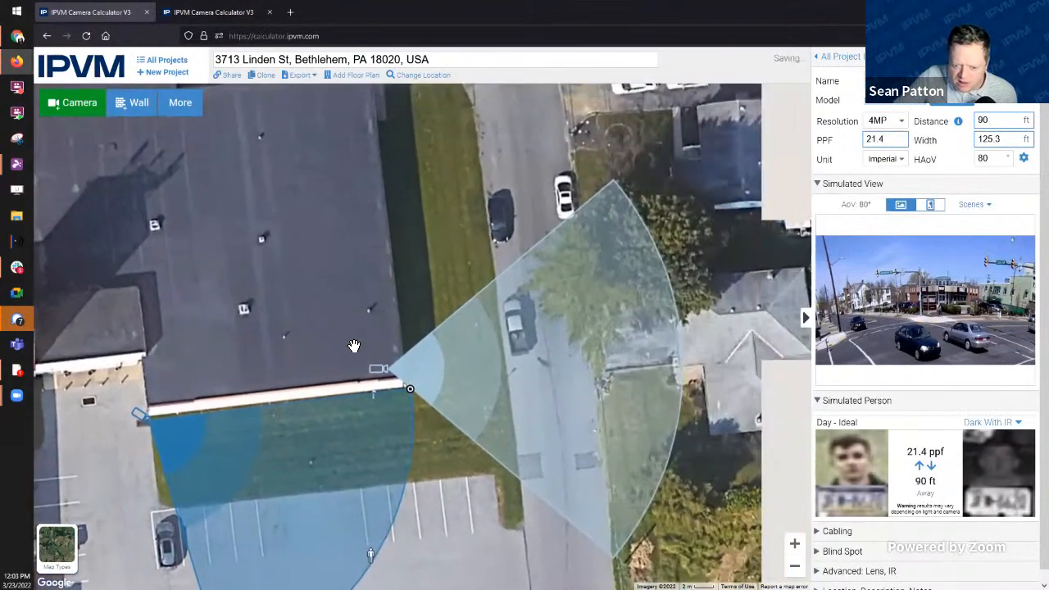
left_click(416, 392)
left_click_drag(450, 429, 706, 381)
left_click_drag(674, 314, 531, 182)
Step: Add a third camera on the building's northeast edge, aimed at the road
left_click_drag(607, 326, 707, 533)
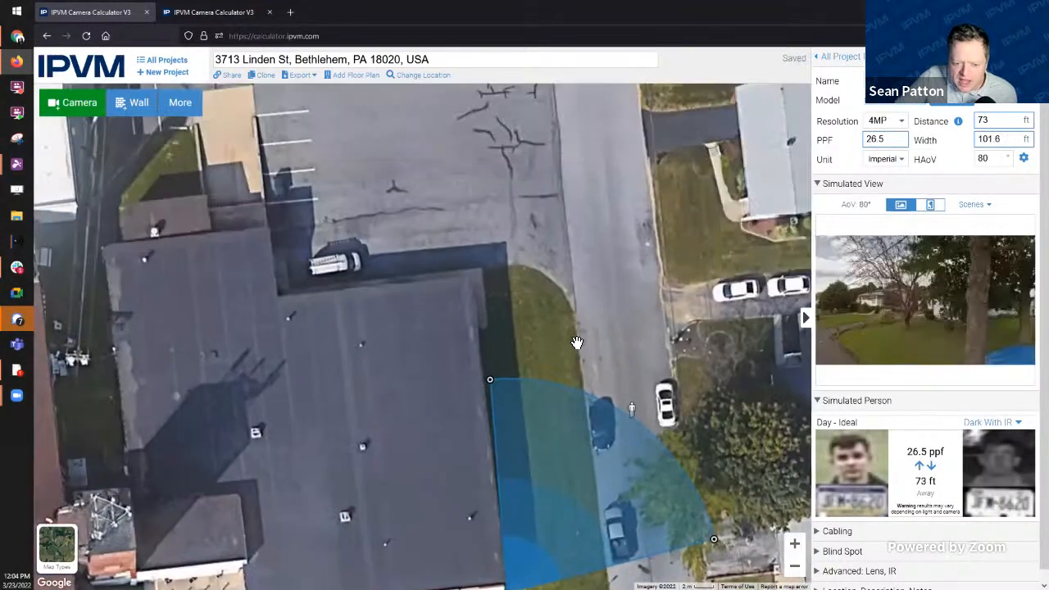
left_click(86, 113)
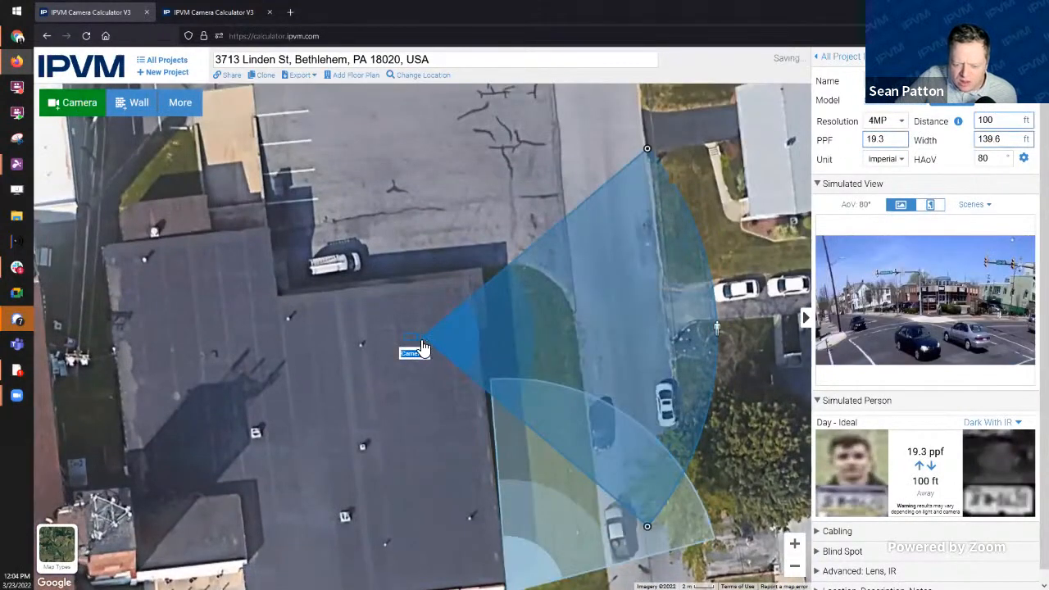
mouse_move(422, 347)
left_mouse_down()
mouse_move(487, 278)
mouse_move(467, 277)
left_mouse_up()
left_click_drag(763, 270, 656, 444)
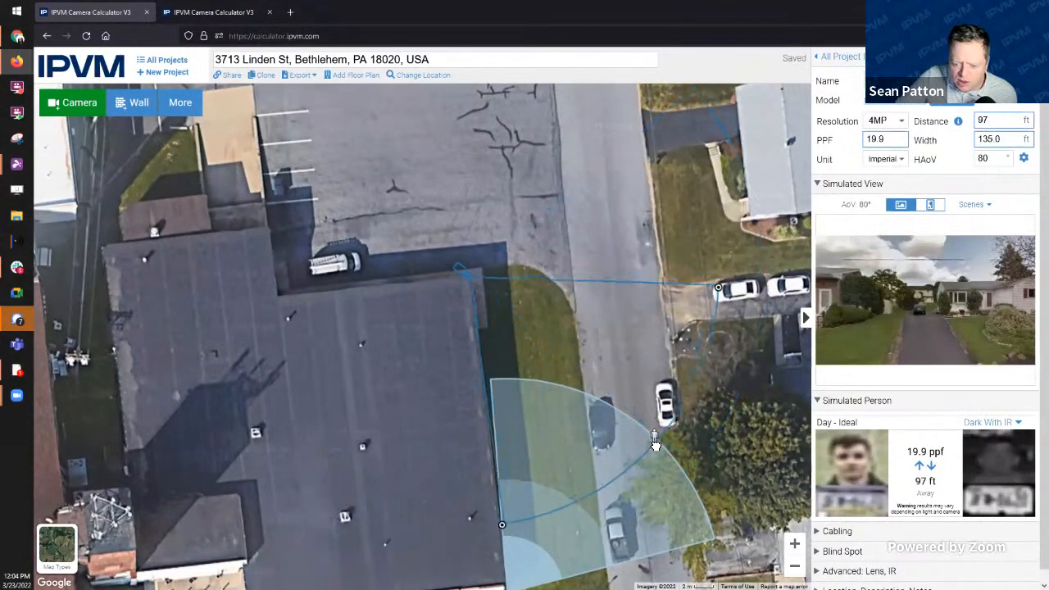
Step: Add Cameras 4 and 5 on the north edge and corner, shortening both coverage ranges
left_click(80, 102)
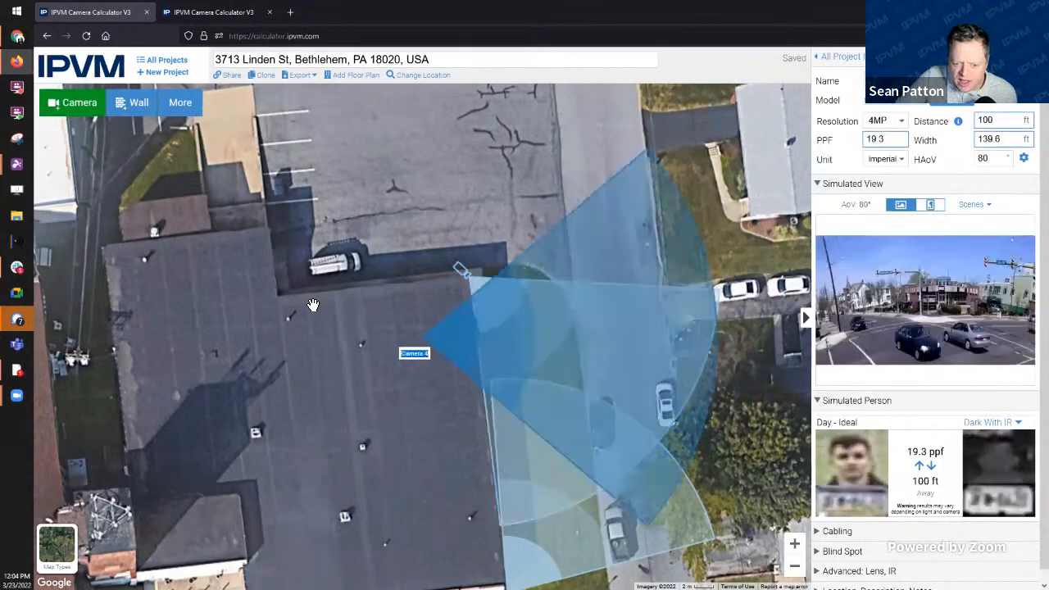
left_click_drag(413, 350, 270, 292)
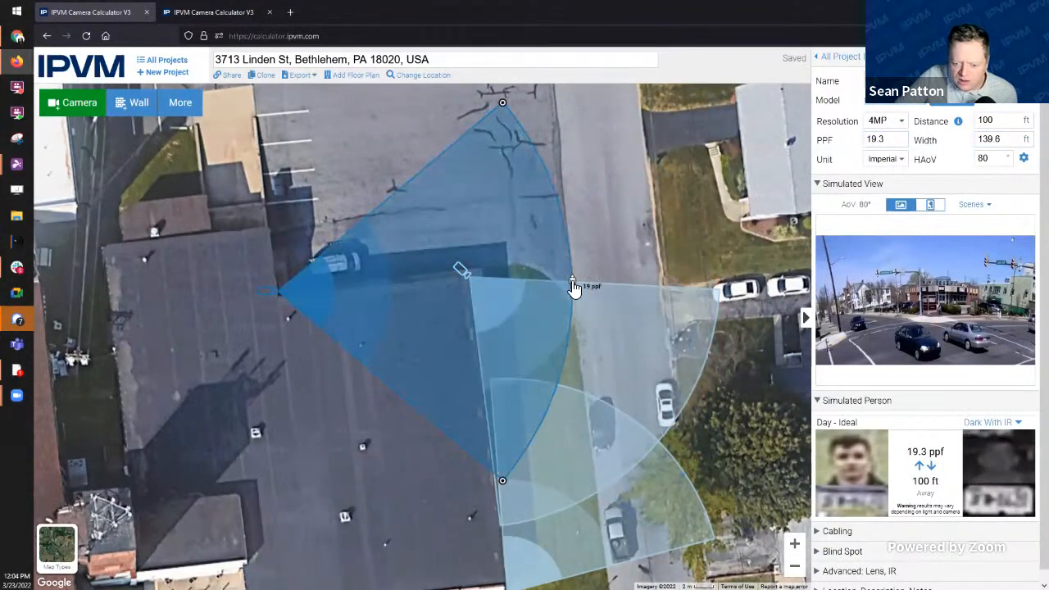
left_click_drag(574, 286, 454, 120)
left_click(82, 107)
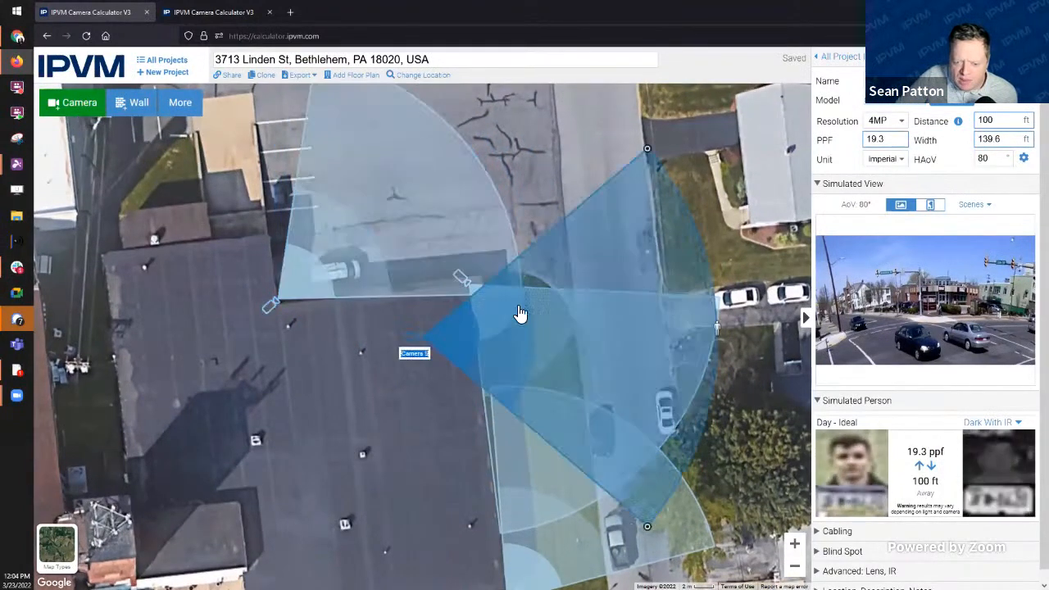
left_click_drag(418, 339, 475, 277)
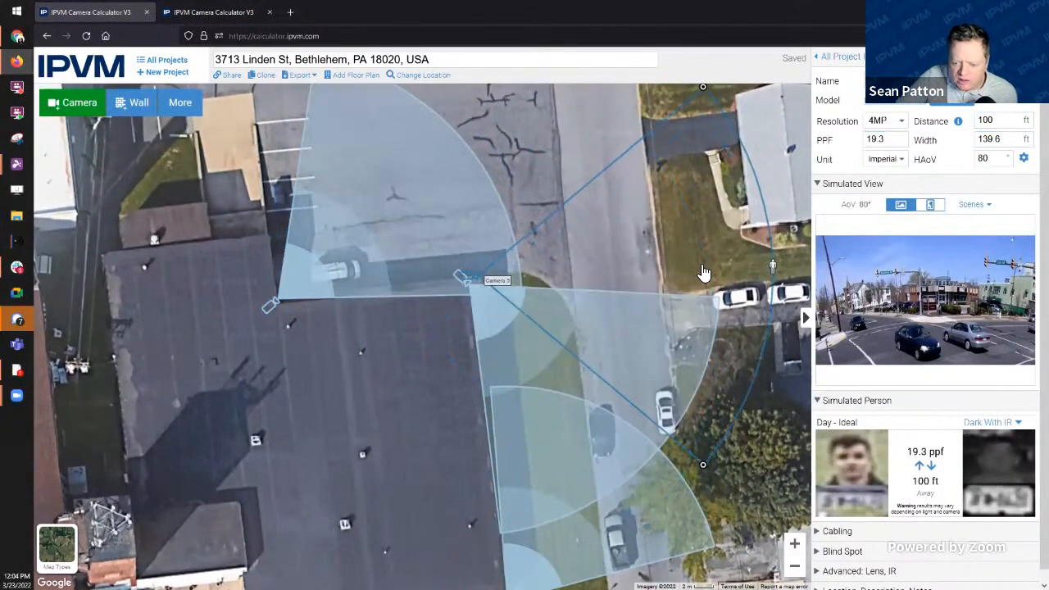
left_click_drag(771, 271, 621, 156)
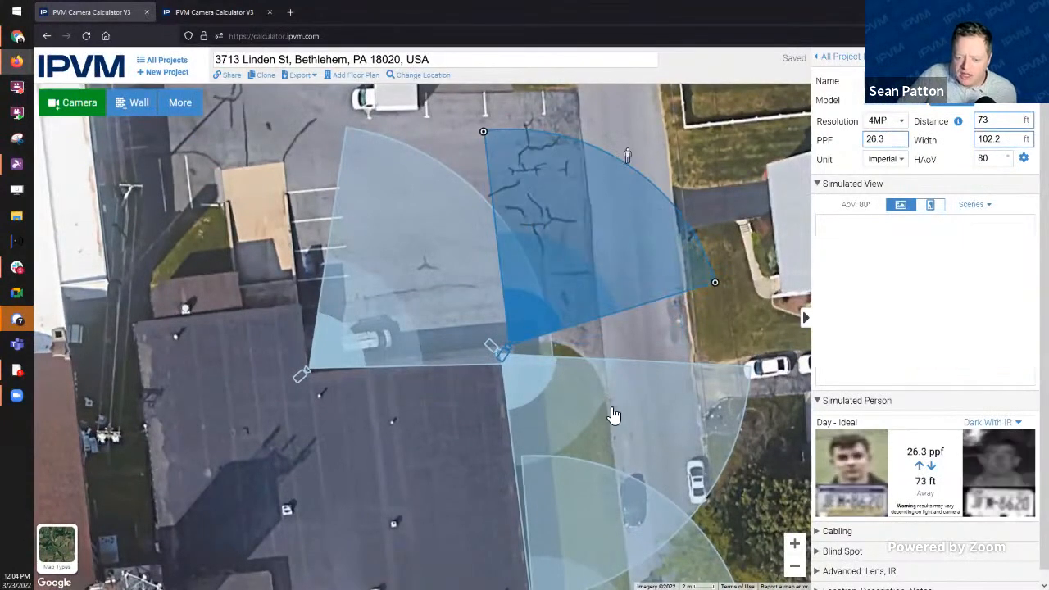
Step: Delete Camera 5 from the plan and confirm the removal
left_click_drag(438, 384, 459, 292)
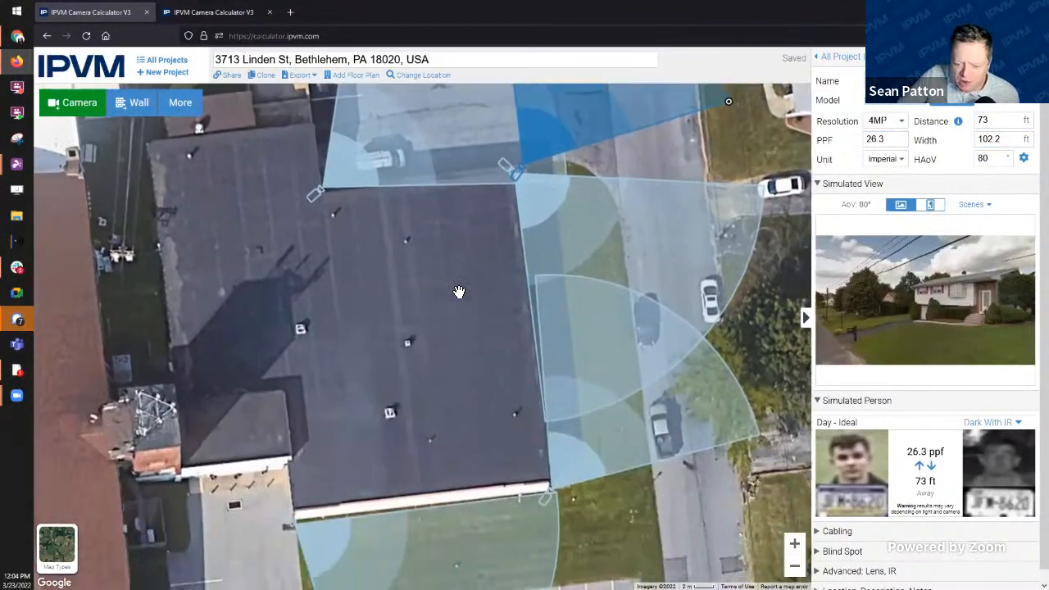
scroll(414, 328, "down", 1)
left_click_drag(414, 328, 459, 285)
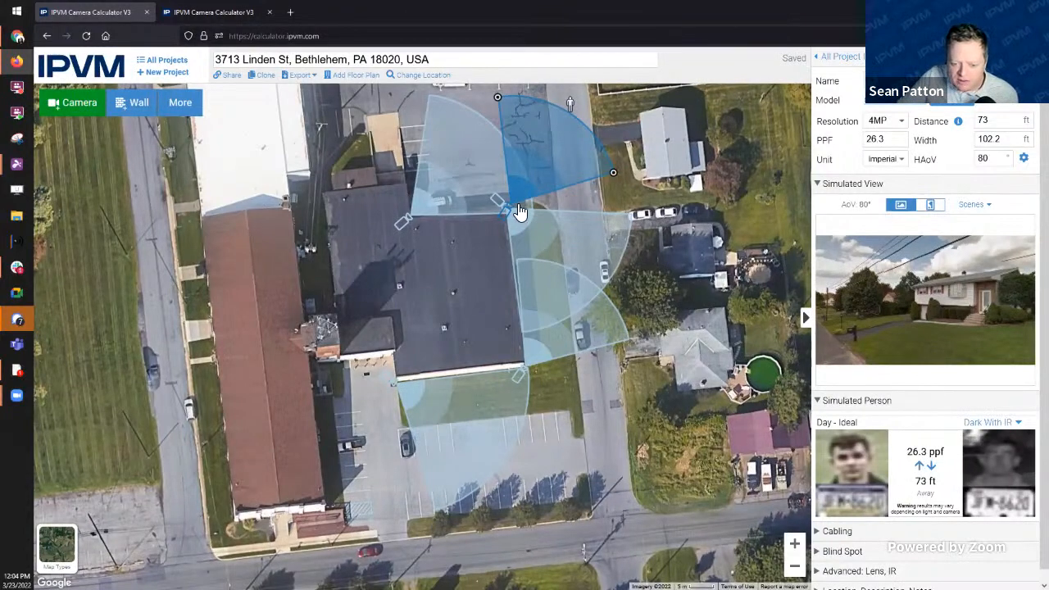
right_click(506, 220)
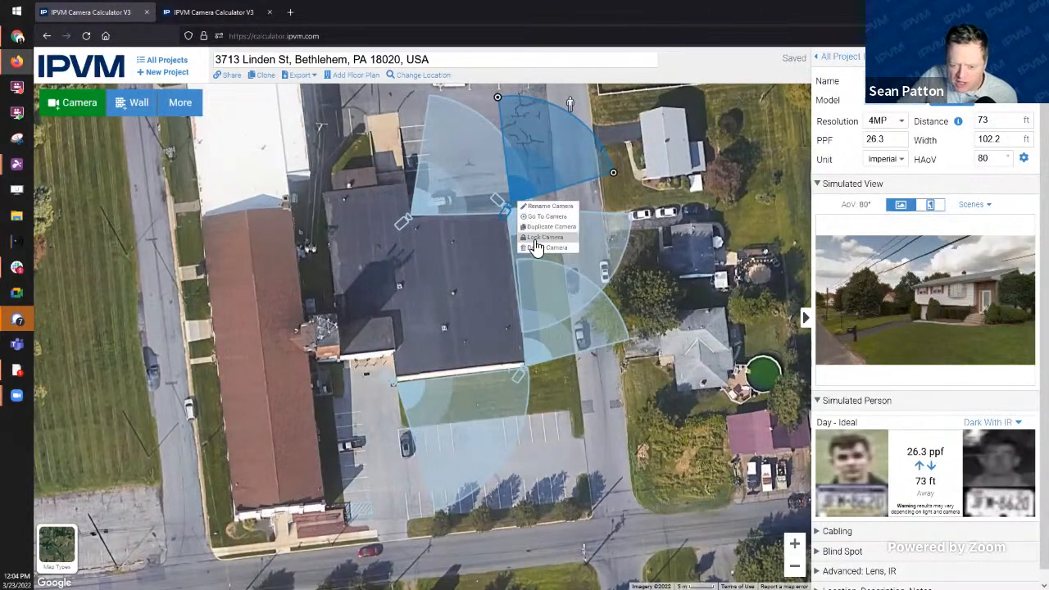
left_click(544, 247)
left_click(588, 337)
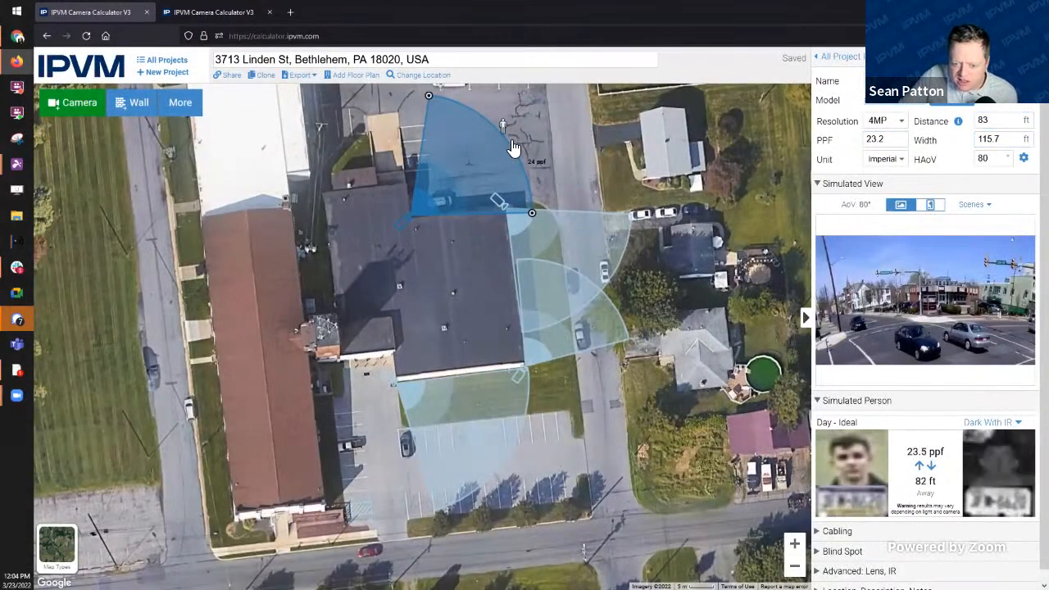
Step: Swing the north camera's coverage to face north and widen its view angle to 92°
left_click_drag(501, 129, 490, 118)
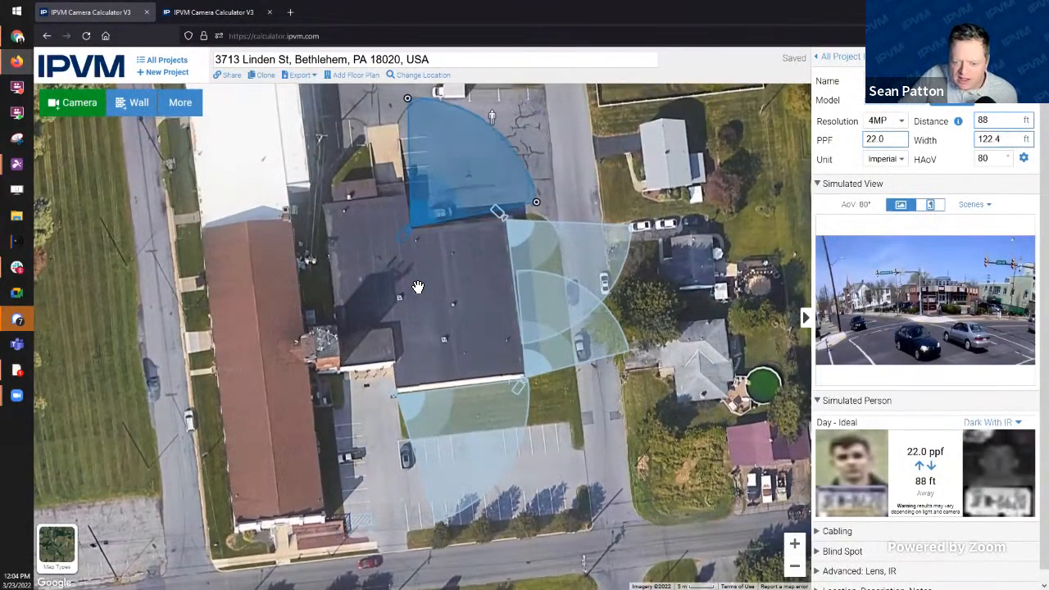
left_click_drag(472, 306, 483, 334)
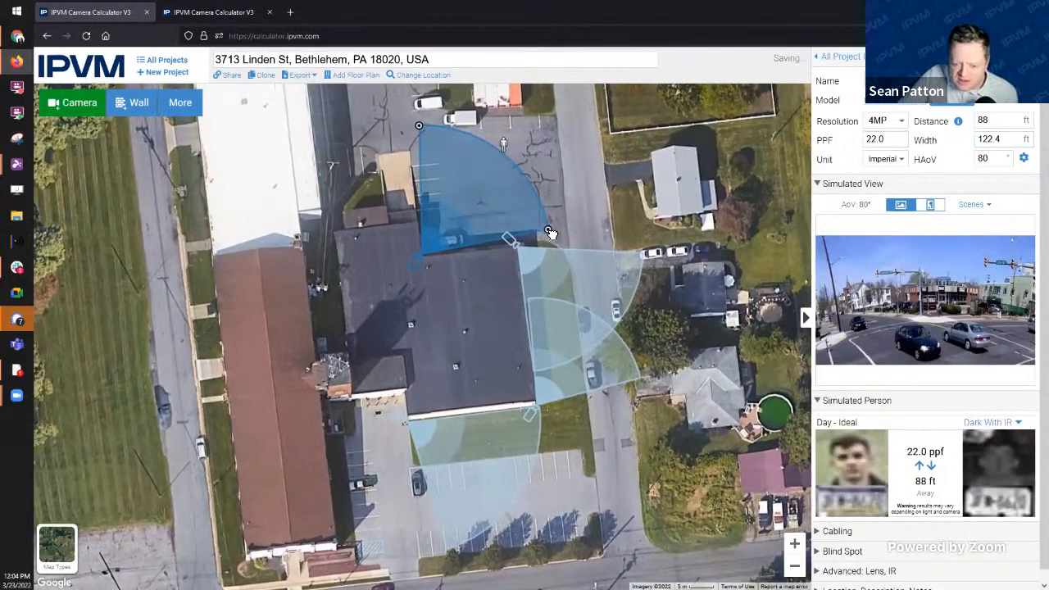
left_click_drag(550, 234, 550, 239)
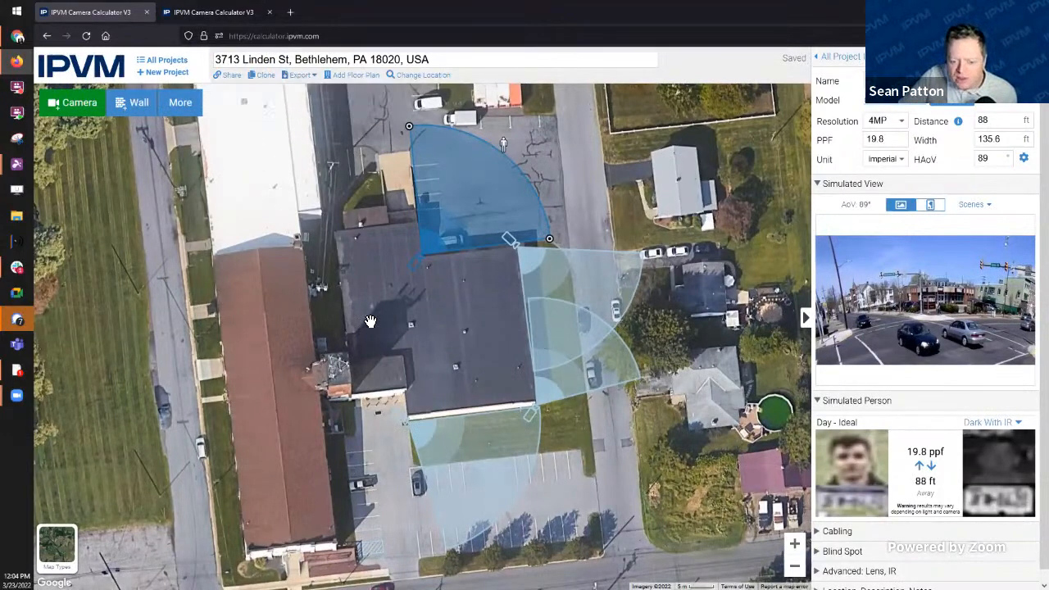
left_click_drag(549, 239, 550, 244)
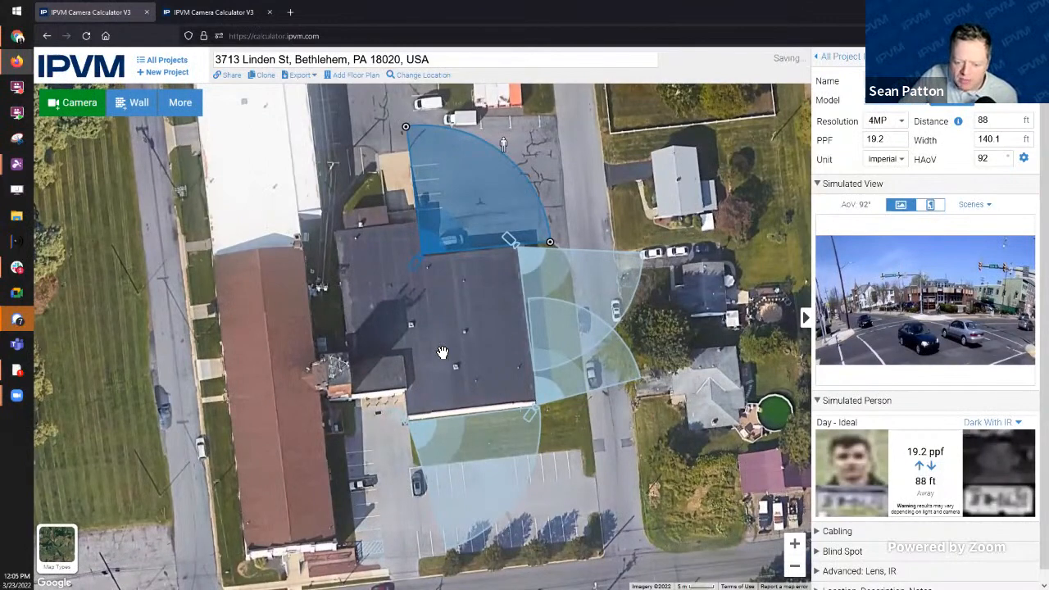
Step: Add Camera 3 at the building's northeast corner, aimed north toward the houses at 99 ft
left_click(70, 104)
left_click_drag(424, 342, 509, 254)
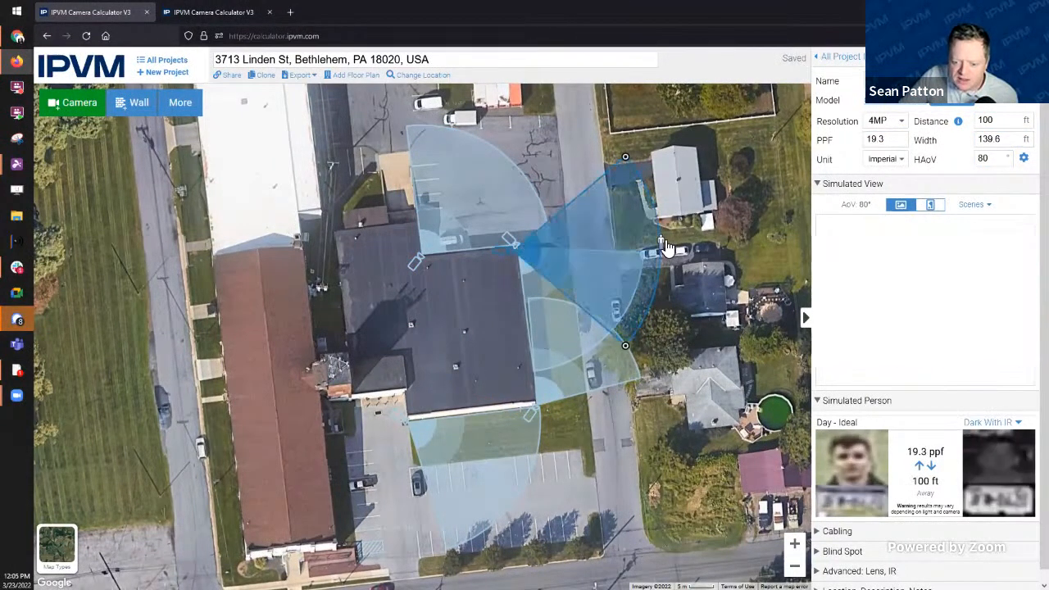
left_click_drag(665, 246, 606, 140)
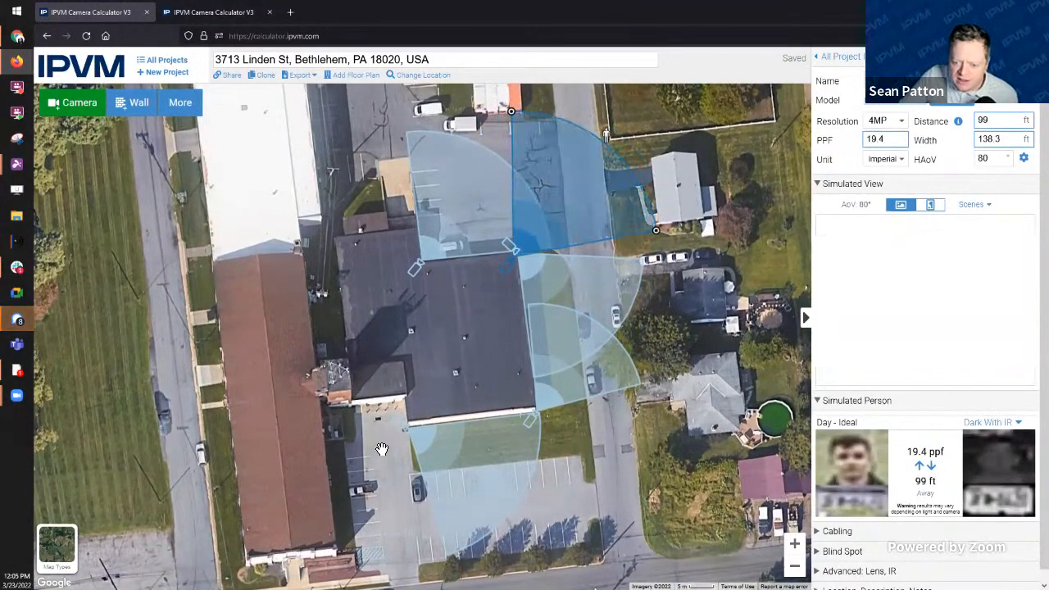
left_click_drag(479, 351, 519, 315)
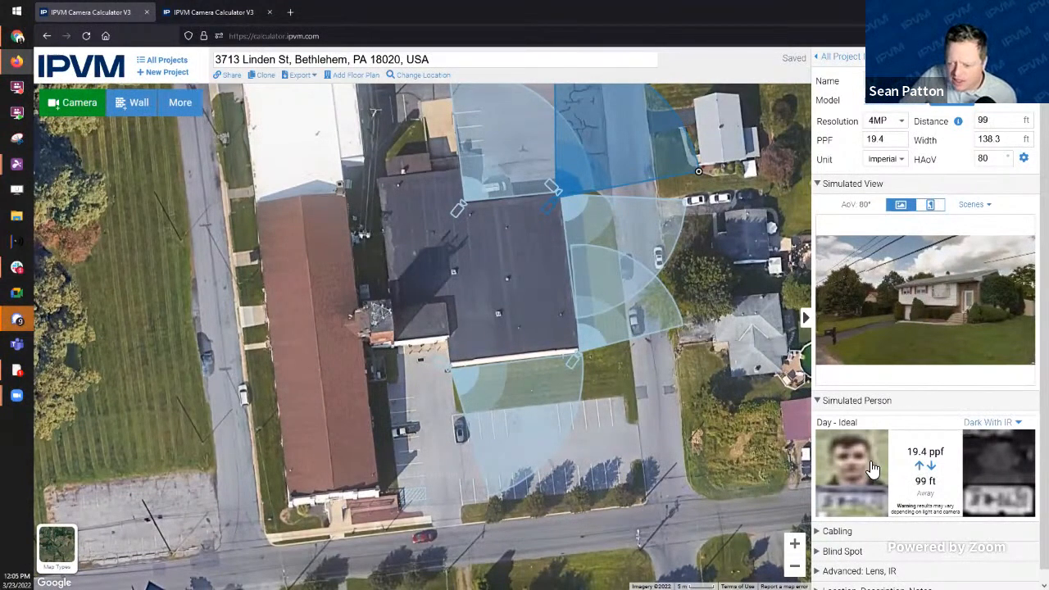
Step: Expand the camera's Cabling settings and add a network closet from the More menu
left_click(819, 532)
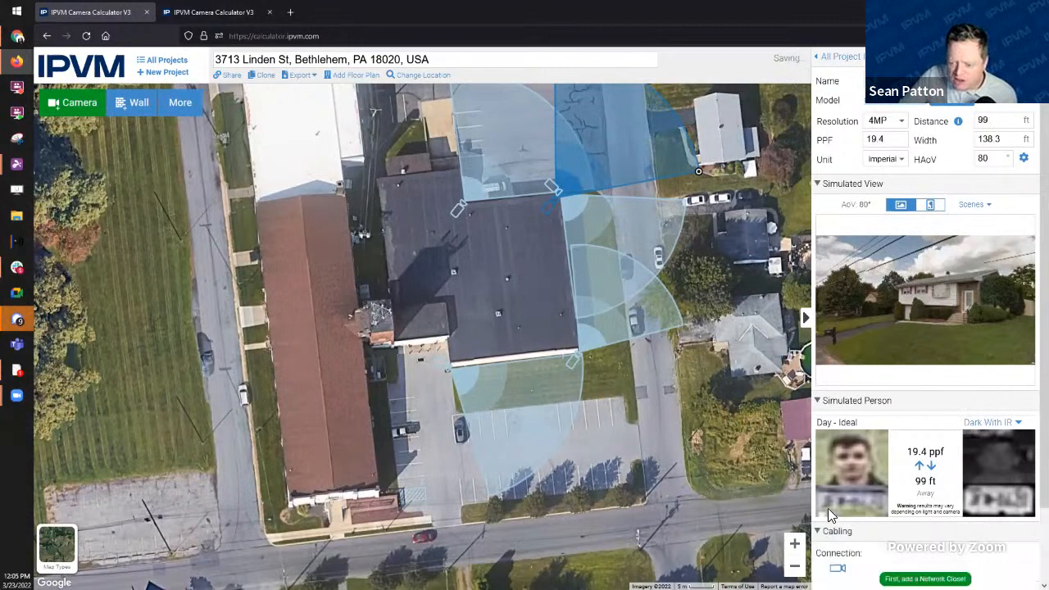
scroll(901, 514, "down", 1)
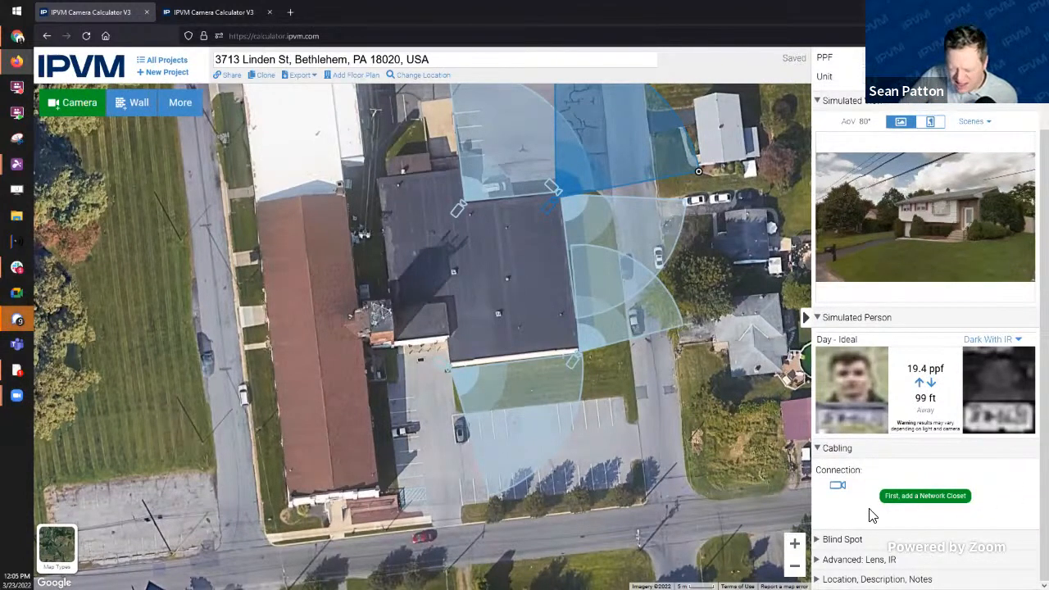
left_click(934, 507)
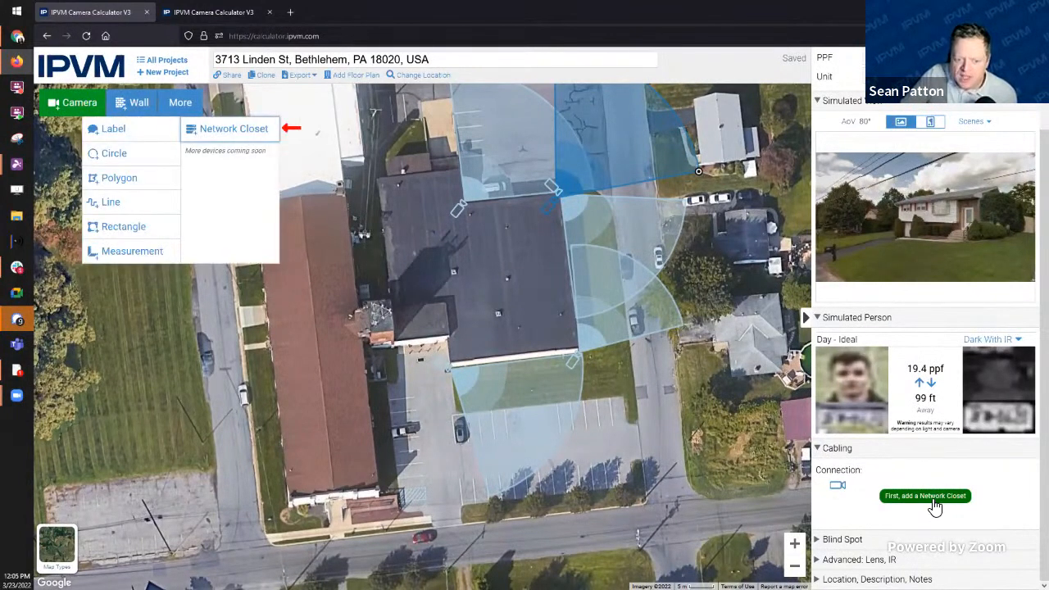
left_click(227, 135)
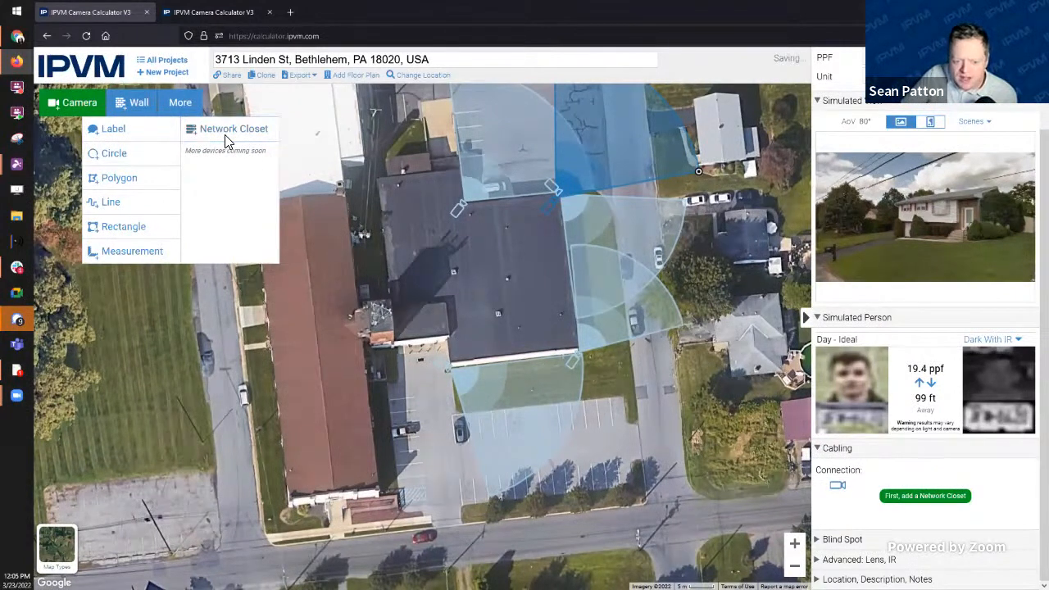
double_click(179, 102)
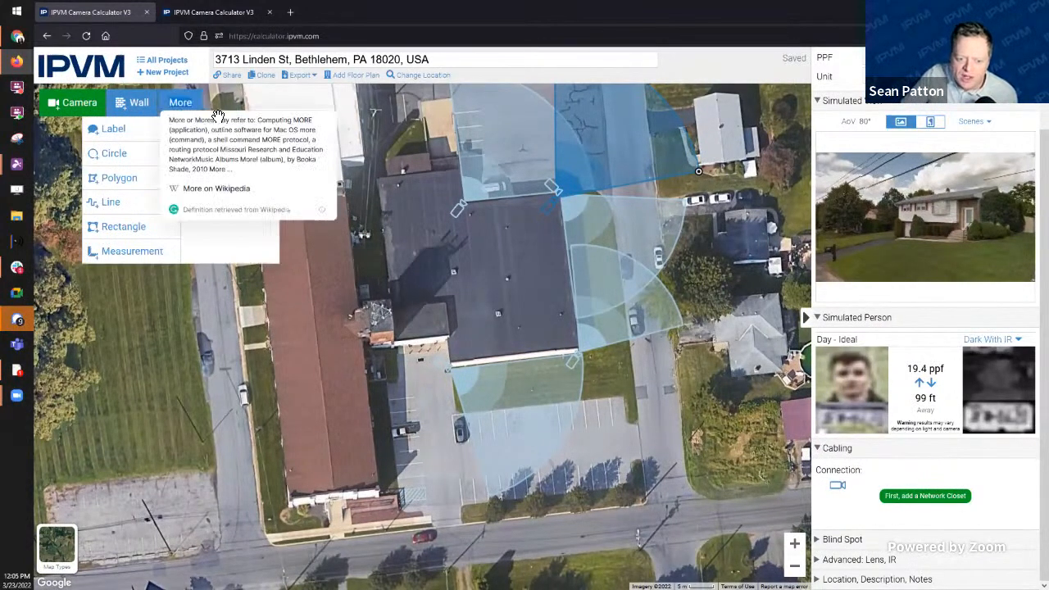
left_click(180, 104)
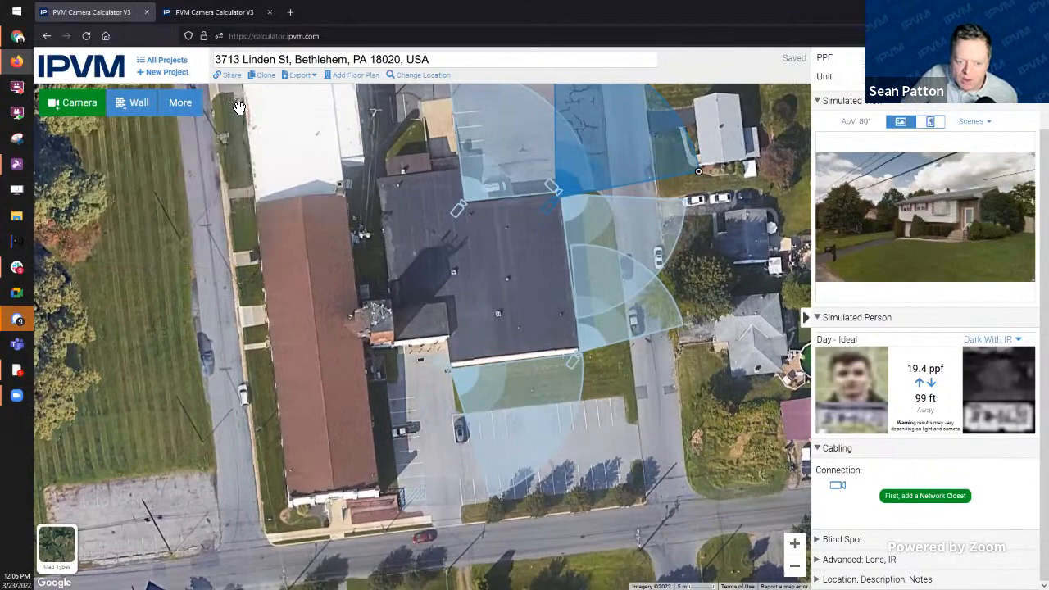
left_click(181, 105)
left_click(216, 134)
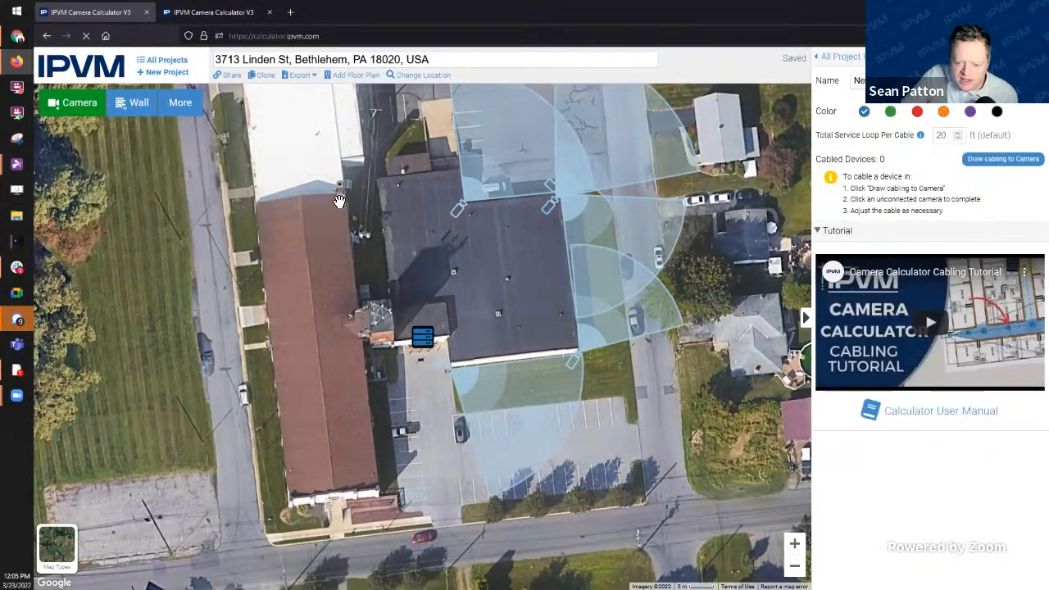
Step: Position Network Closet 1 on the small annex roof at the main building's west side
left_click_drag(431, 338, 405, 330)
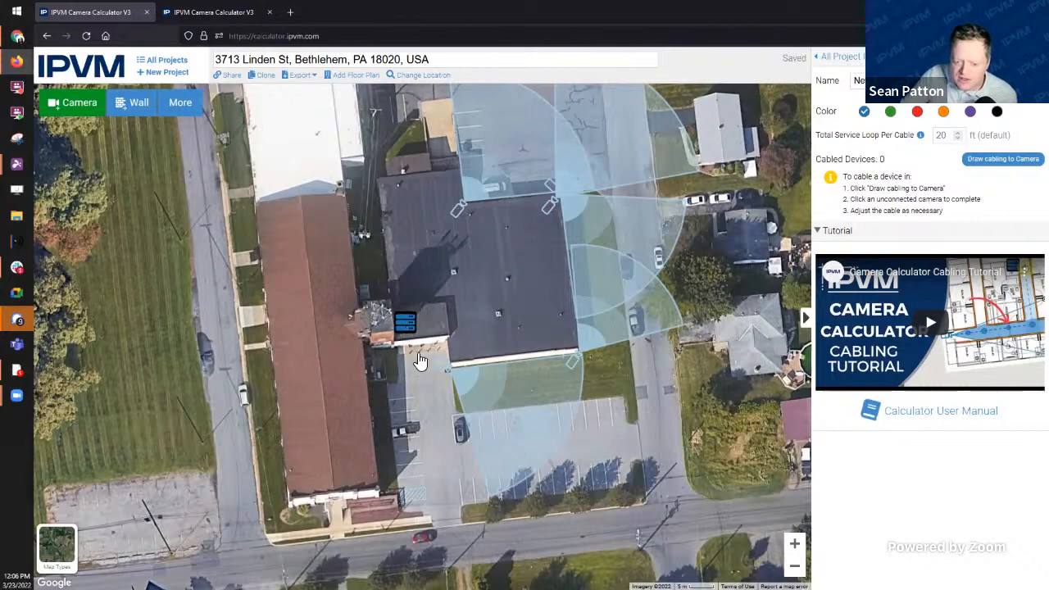
scroll(370, 320, "up", 3)
left_click_drag(573, 326, 440, 331)
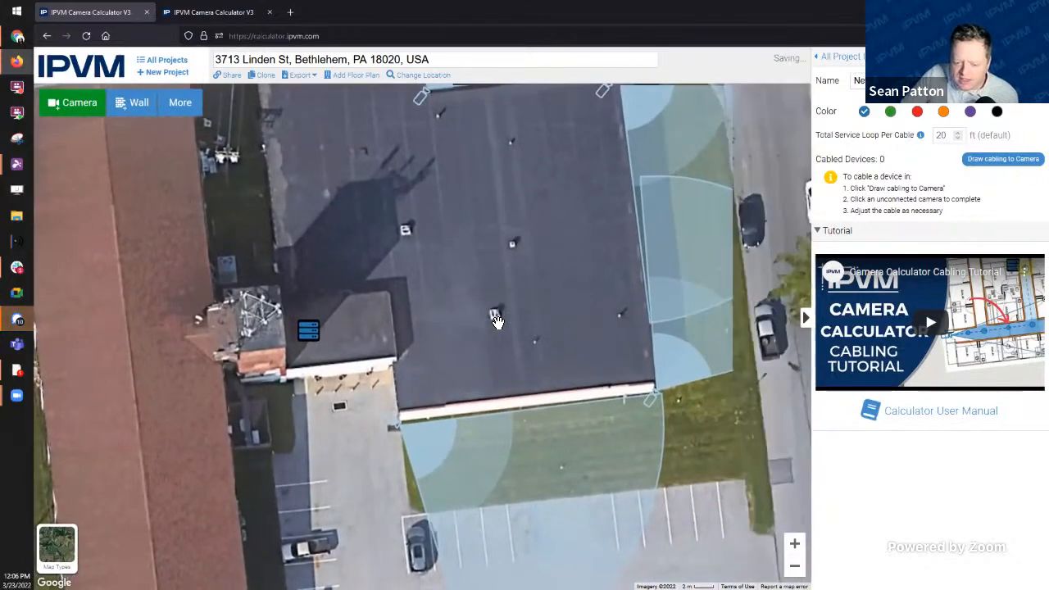
left_click_drag(528, 295, 507, 394)
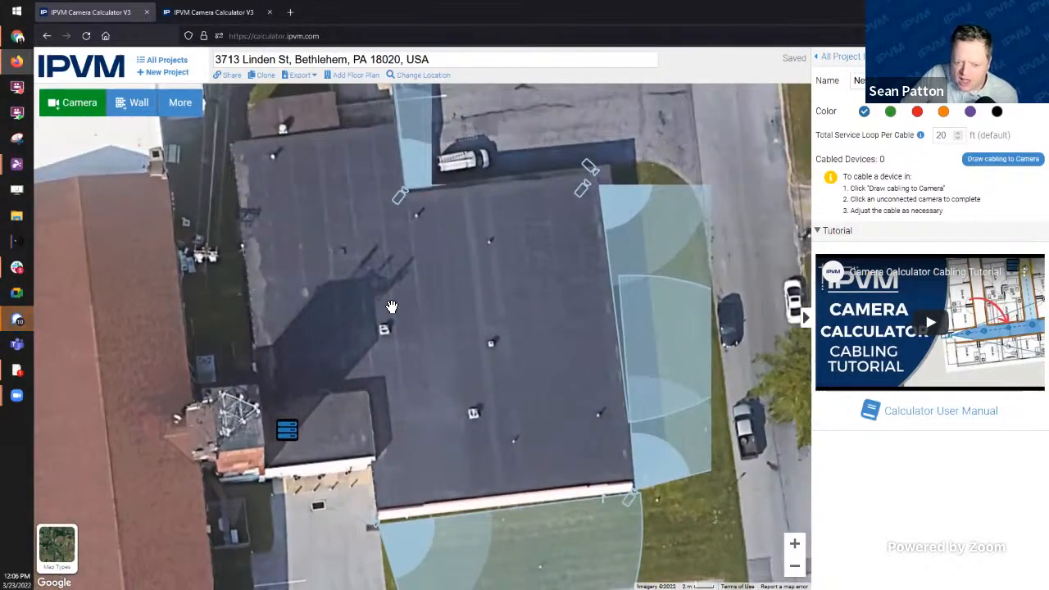
left_click_drag(289, 432, 277, 434)
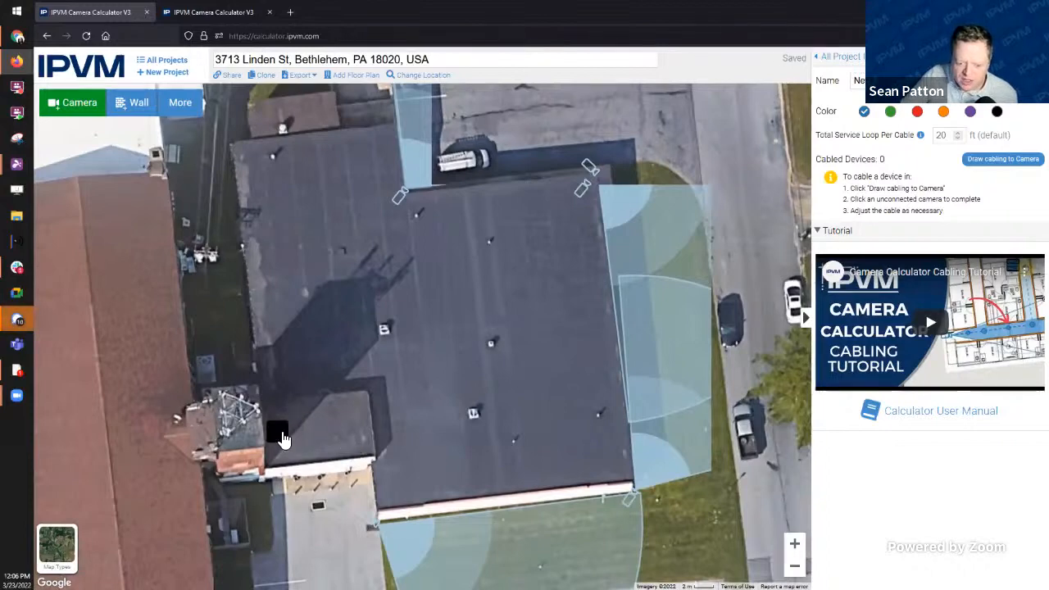
left_click(399, 203)
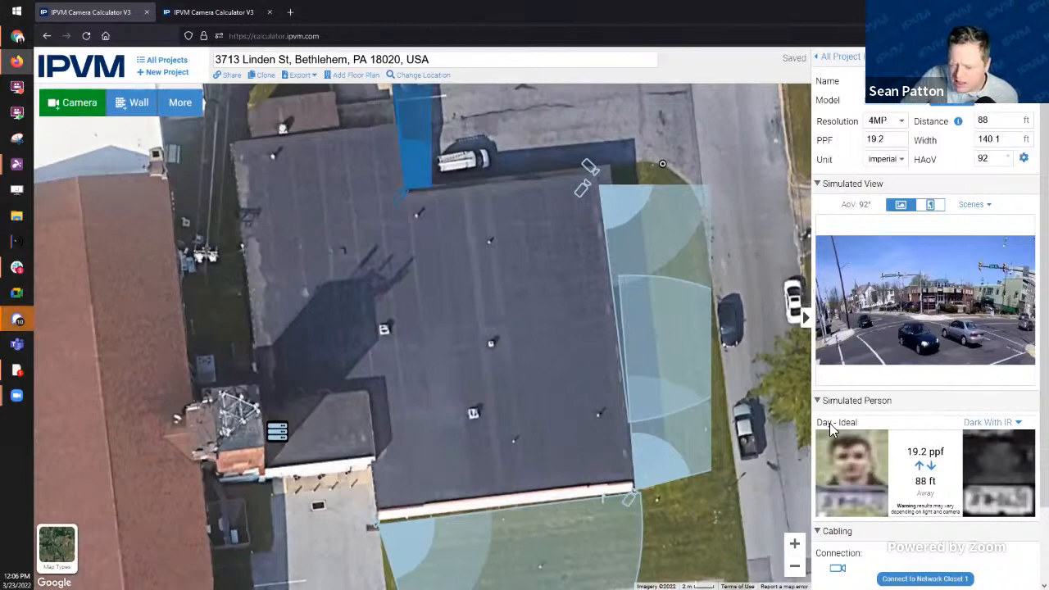
Step: Connect the north-west camera to Network Closet 1 and bend its 145 ft cable across the roof
scroll(852, 556, "down", 1)
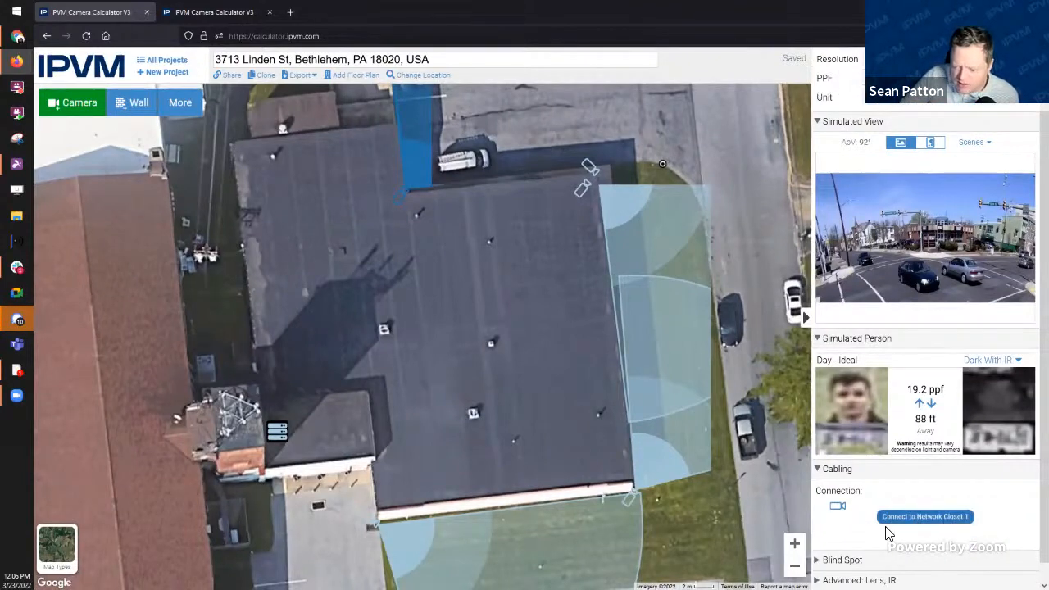
left_click(946, 516)
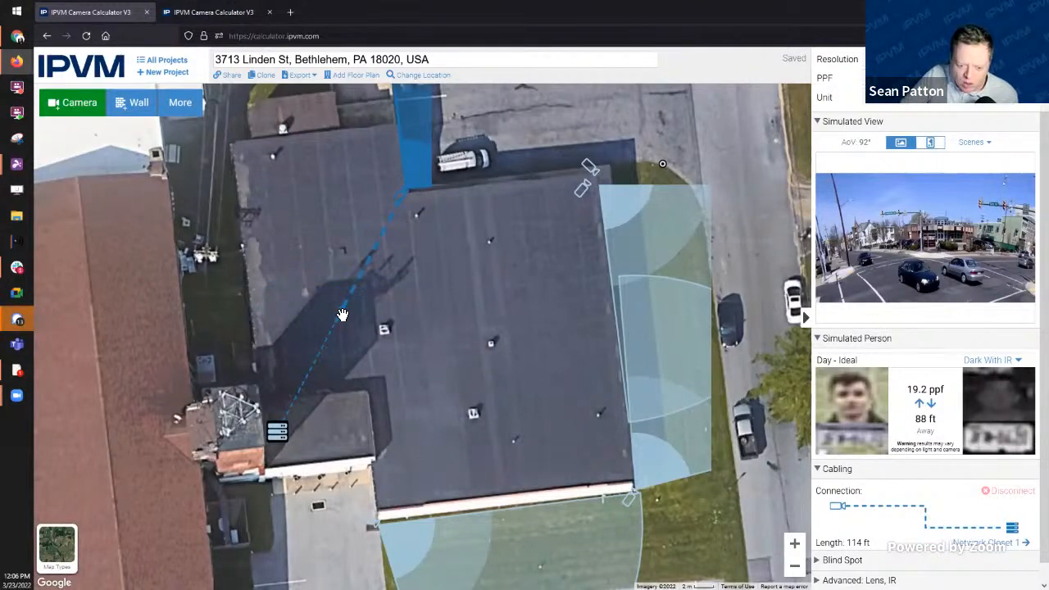
left_click_drag(456, 392, 460, 445)
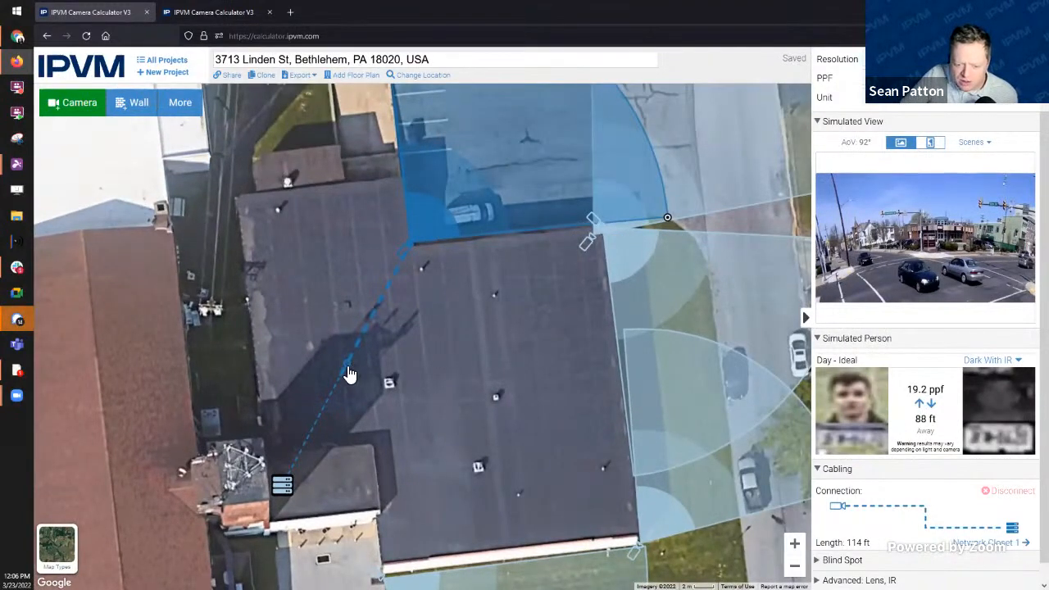
left_click_drag(358, 377, 432, 468)
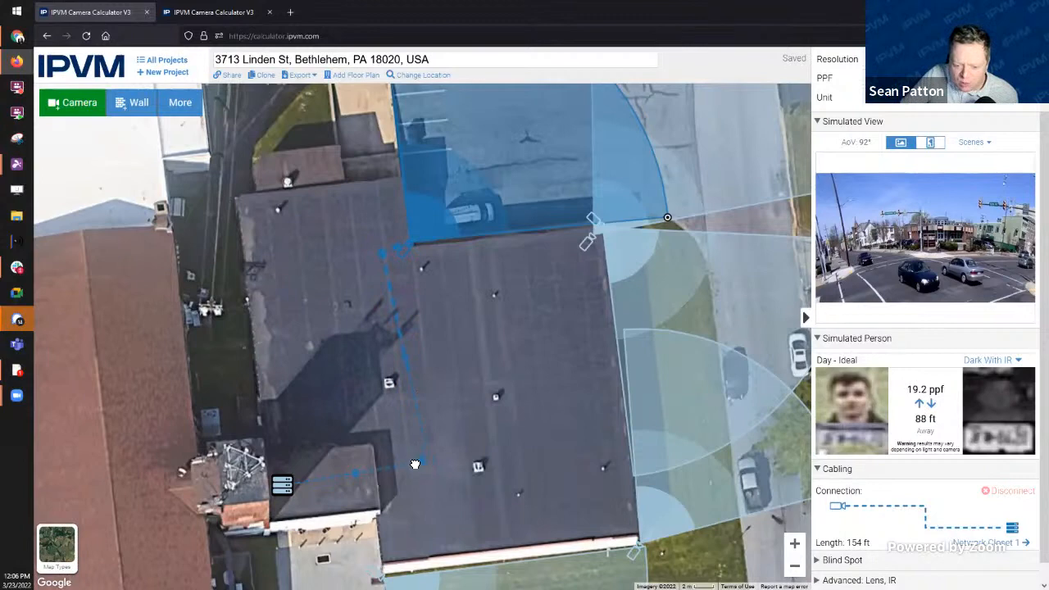
scroll(441, 529, "down", 1)
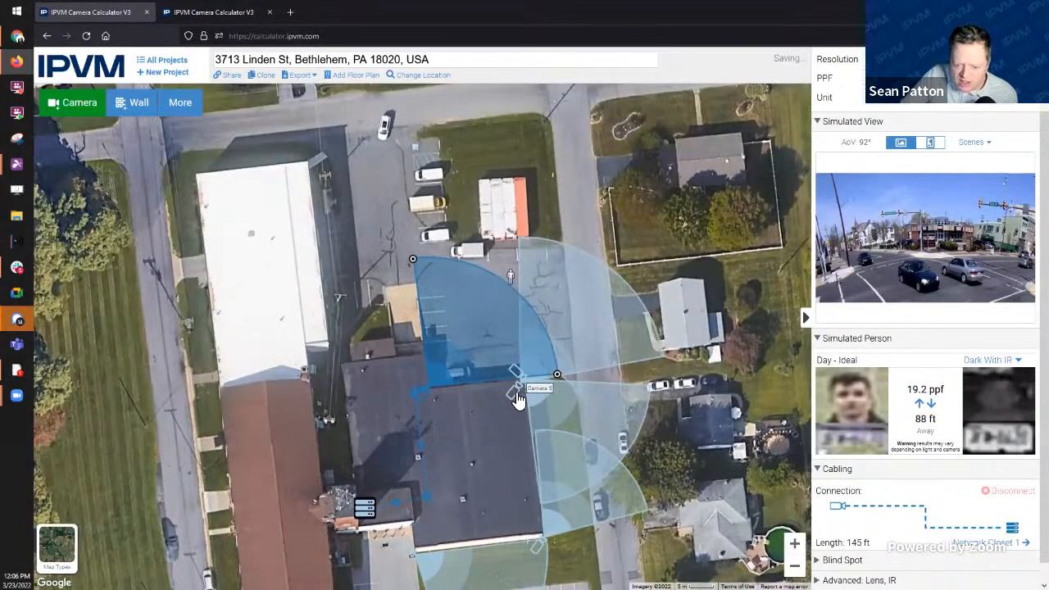
Step: Cable Camera 5 to Network Closet 1 and reroute its cable across the roof
left_click(518, 399)
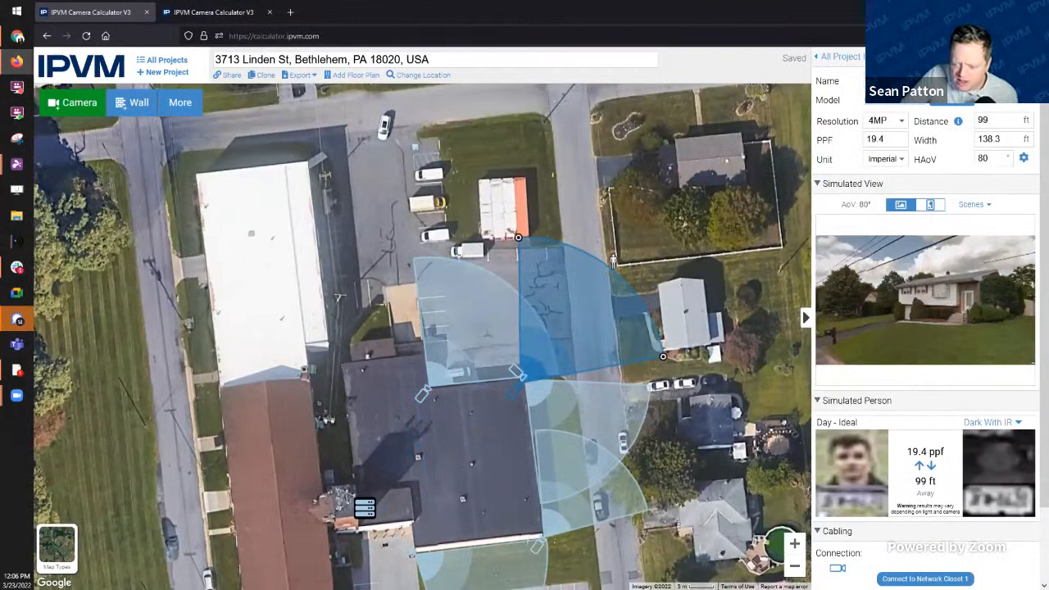
left_click(882, 578)
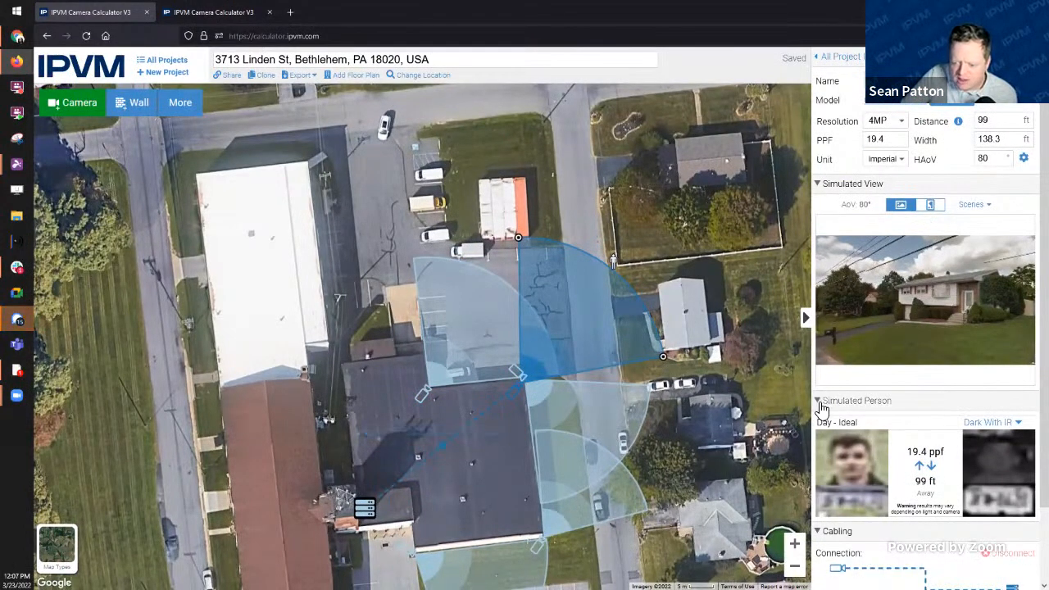
left_click(822, 399)
left_click(819, 184)
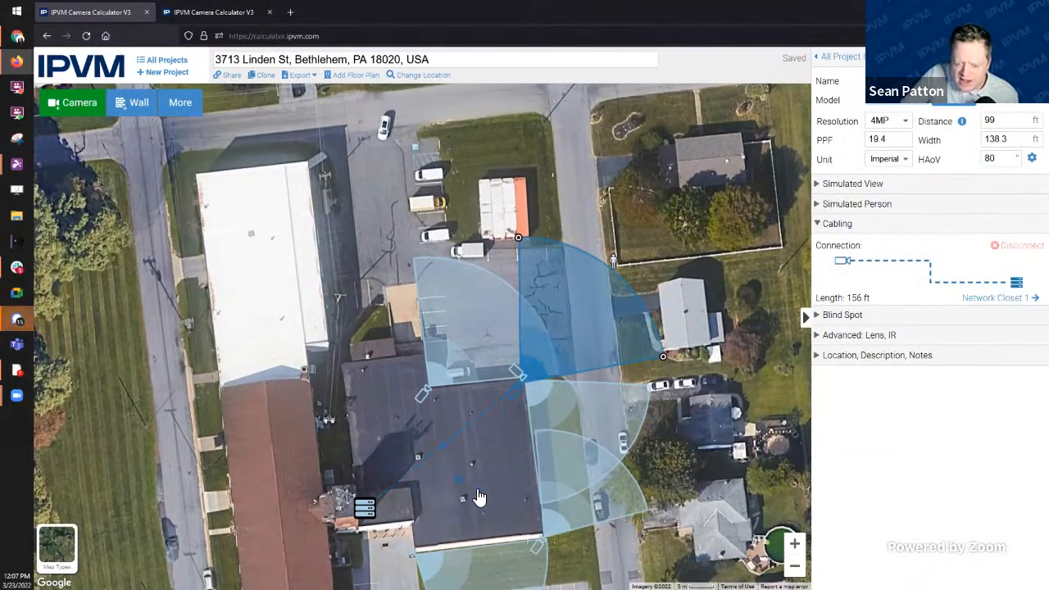
left_click_drag(497, 516, 508, 456)
Step: Check both cameras' cable lengths and the closet's two devices totalling 328 ft
scroll(509, 429, "up", 1)
scroll(522, 408, "up", 1)
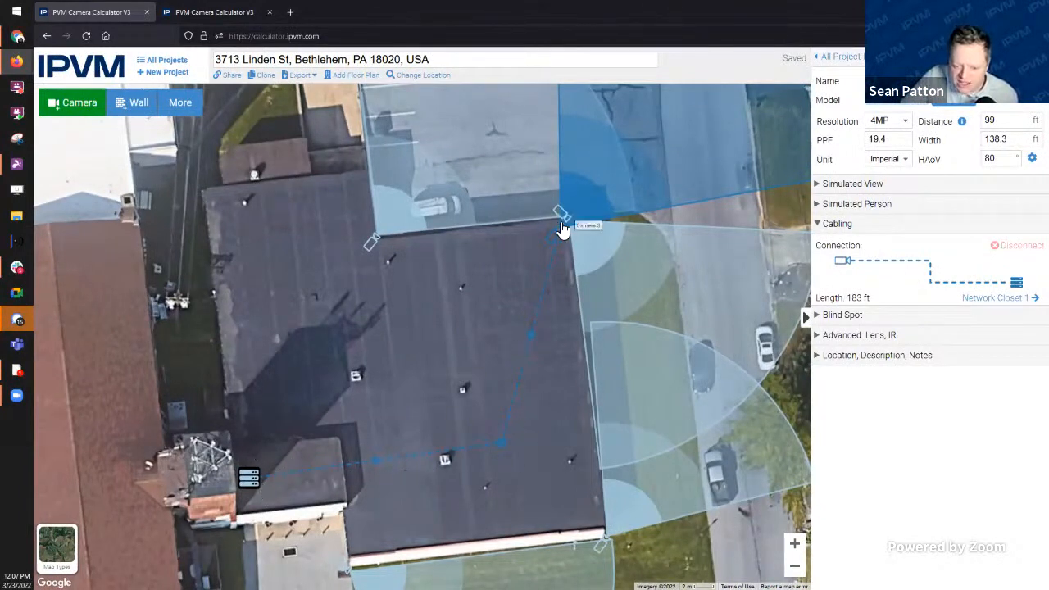
left_click(374, 244)
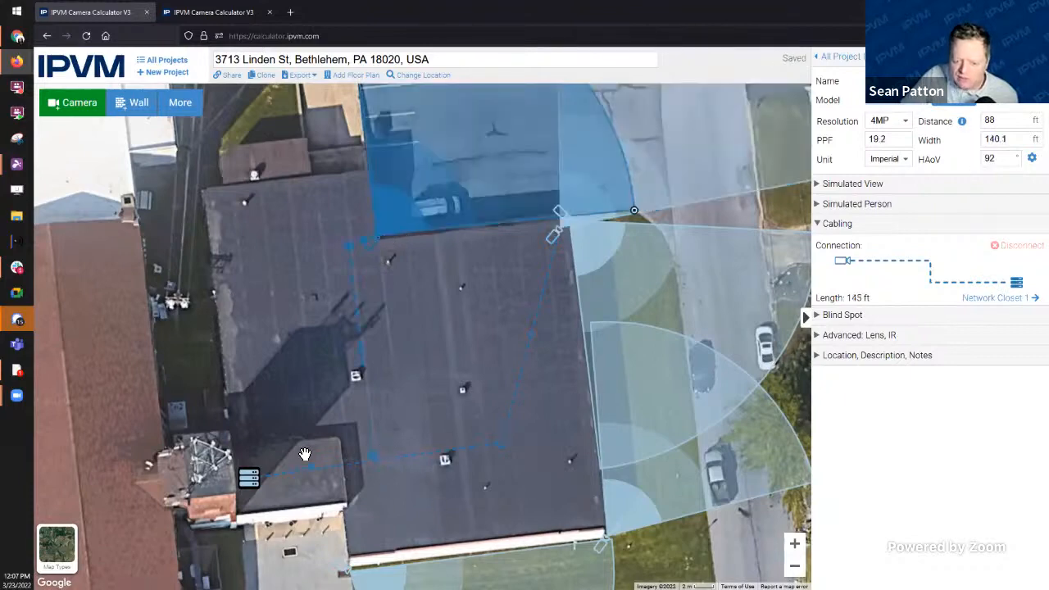
left_click(554, 235)
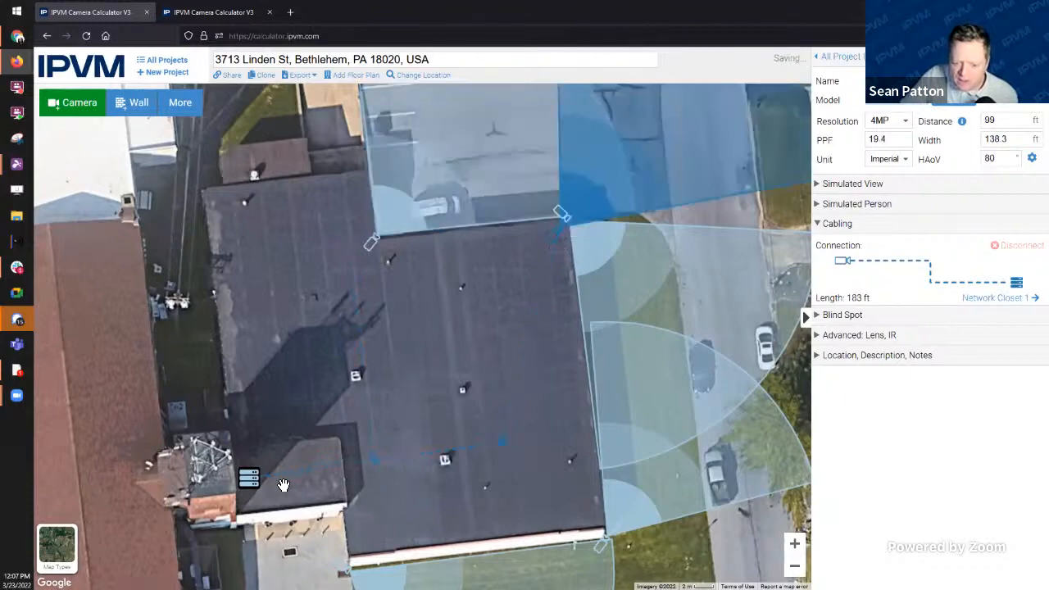
left_click(249, 479)
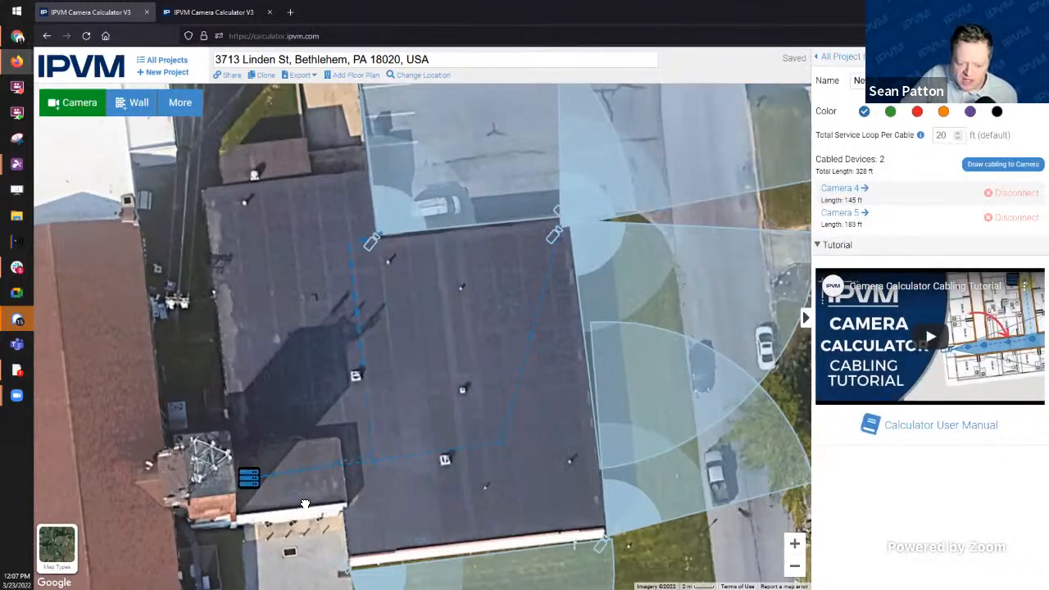
Step: Cable Cameras 3, 1 and 2 to Network Closet 1, bringing its total to 818 ft
left_click_drag(304, 503, 285, 435)
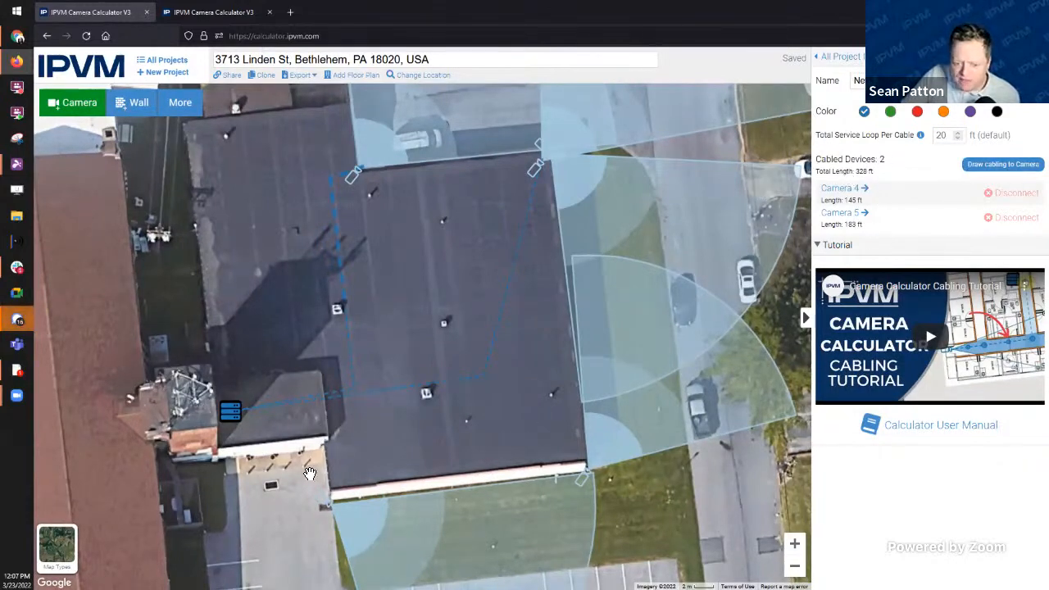
left_click(1029, 167)
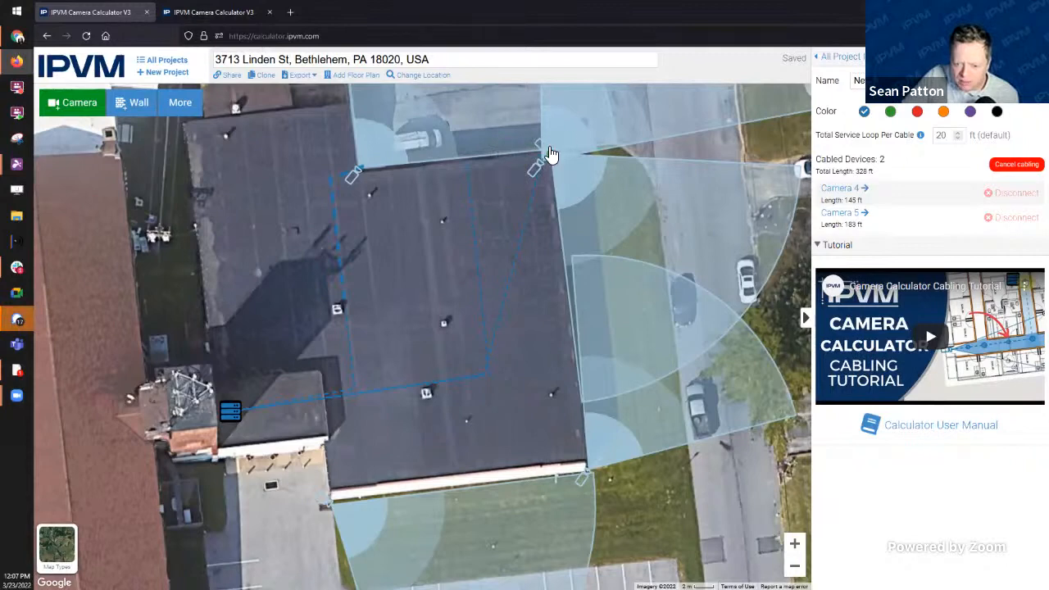
left_click(535, 175)
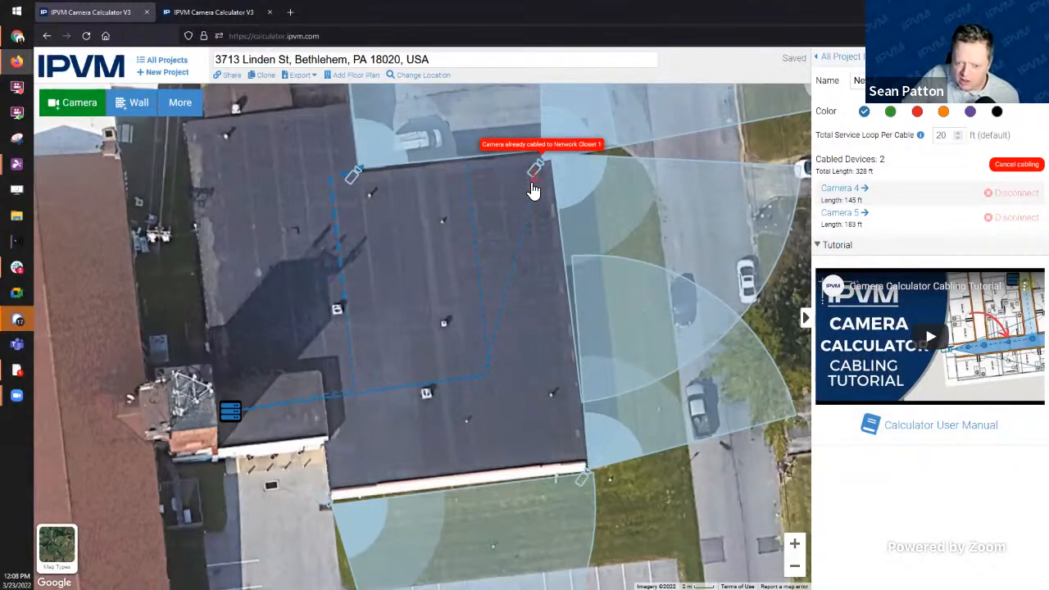
left_click(556, 156)
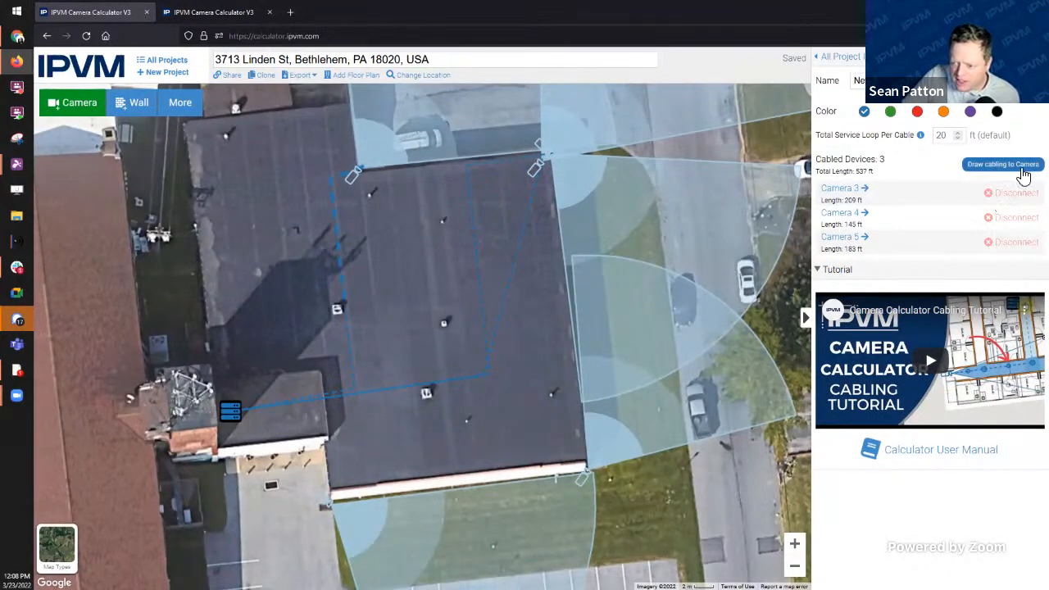
left_click(1018, 166)
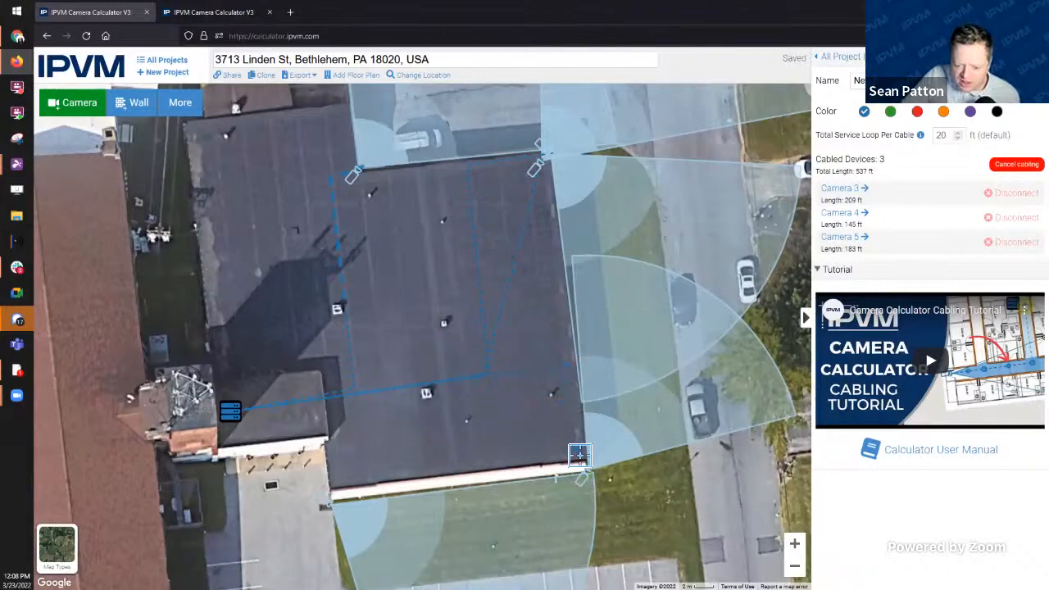
left_click(579, 455)
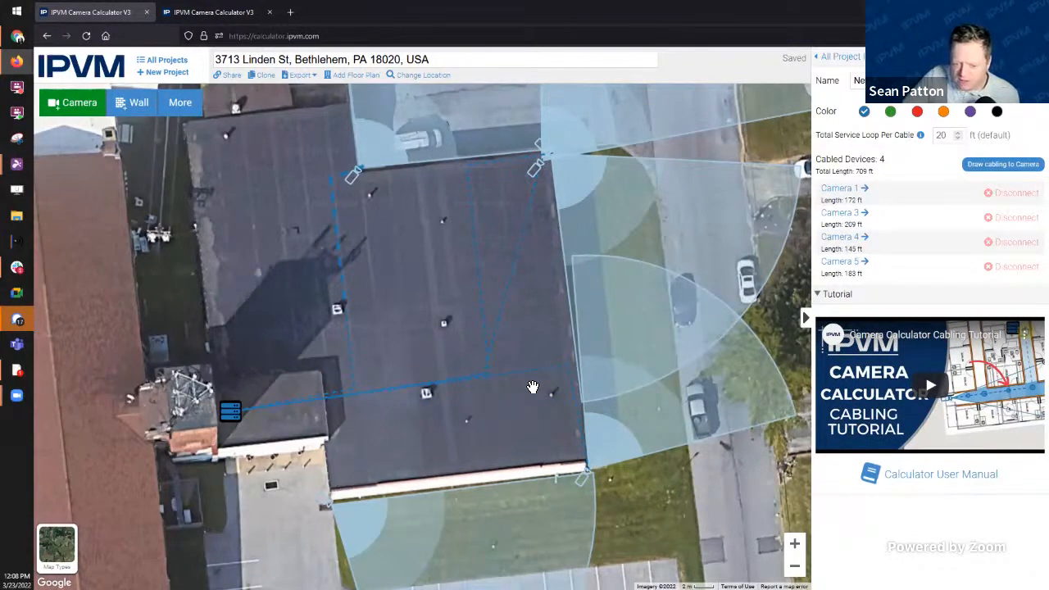
left_click(991, 165)
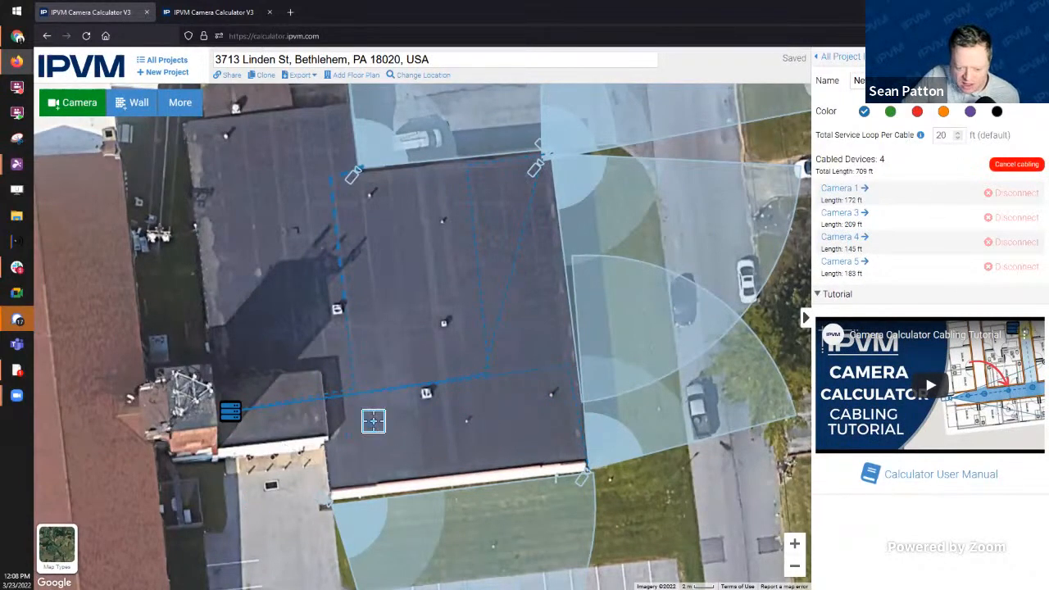
left_click(357, 392)
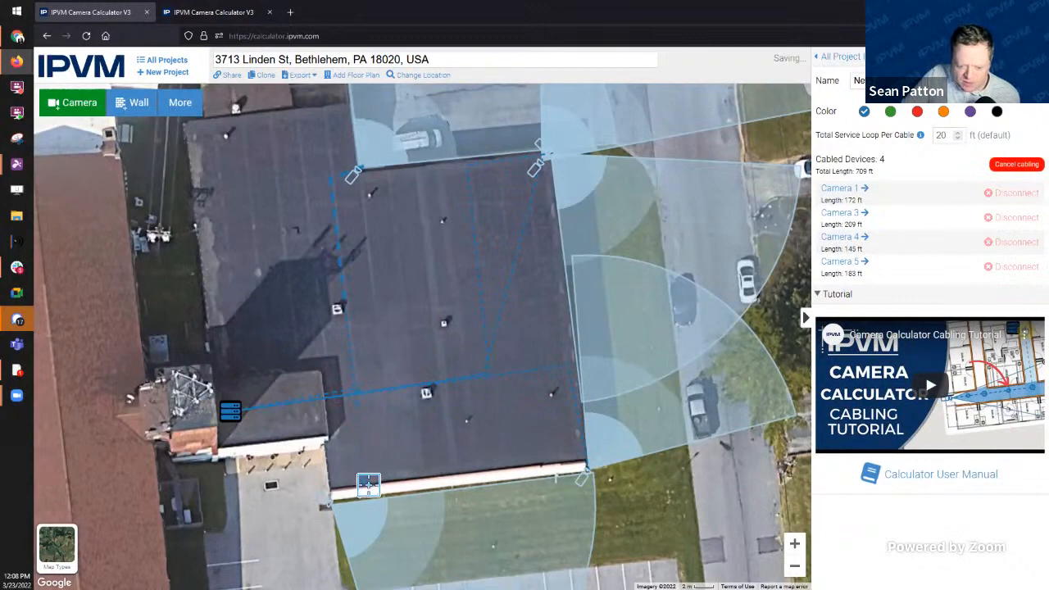
left_click(329, 504)
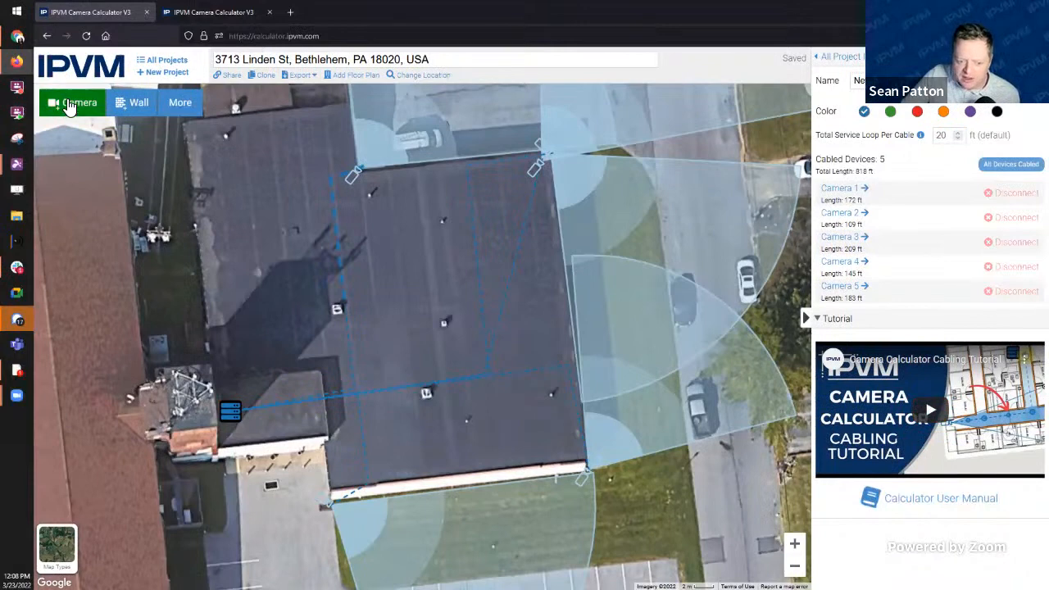
Step: Add Camera 6 on the building's lower wall beside the network closet
left_click(71, 104)
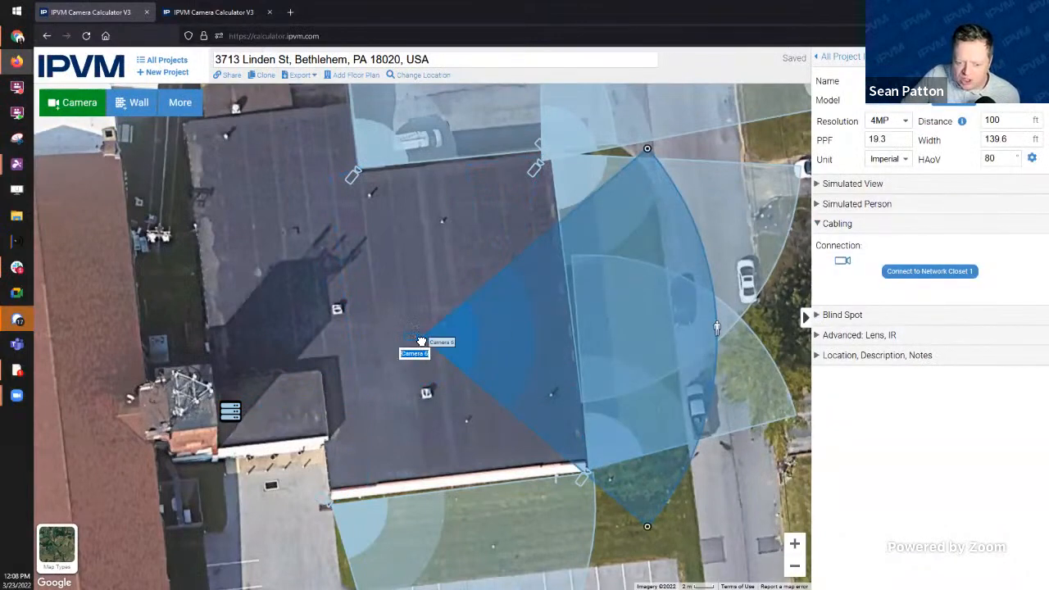
left_click_drag(421, 341, 384, 485)
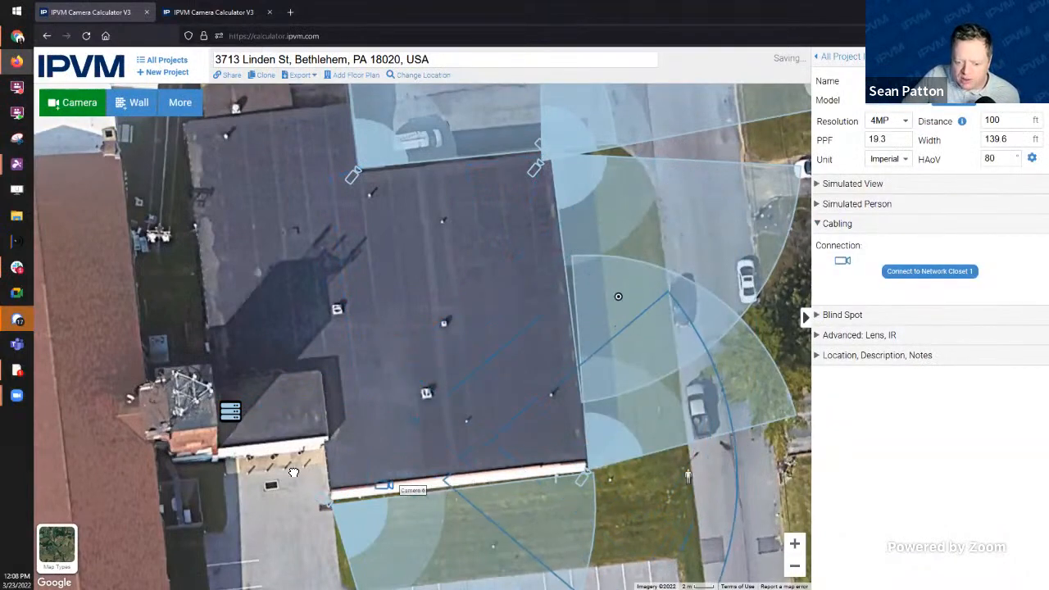
left_click_drag(293, 472, 314, 452)
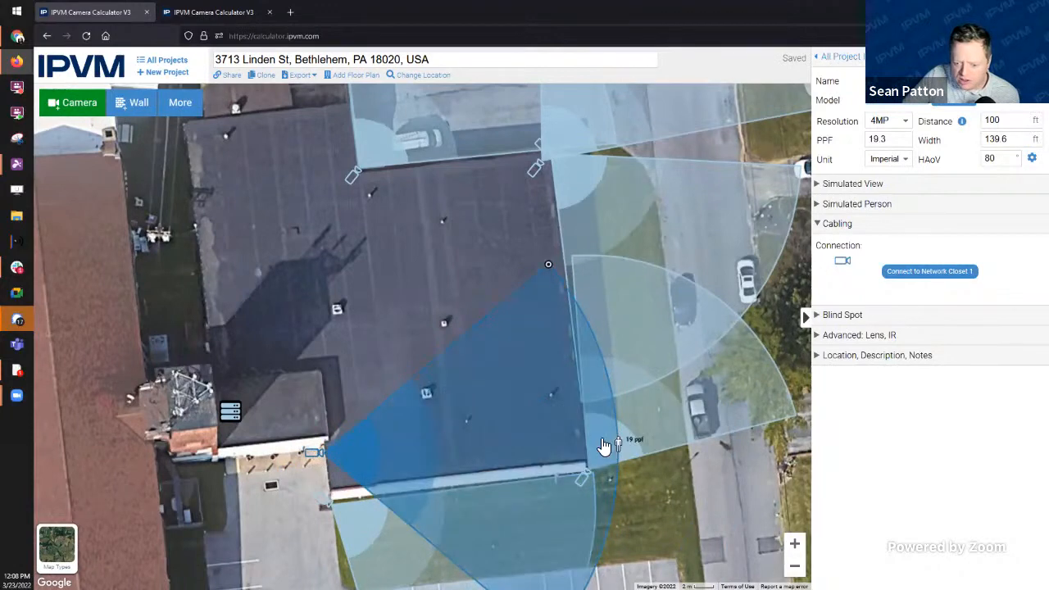
Step: Aim Camera 6 at the lower-left lot with a shorter range and cable it to Network Closet 1
left_click_drag(603, 447, 223, 541)
left_click(230, 408)
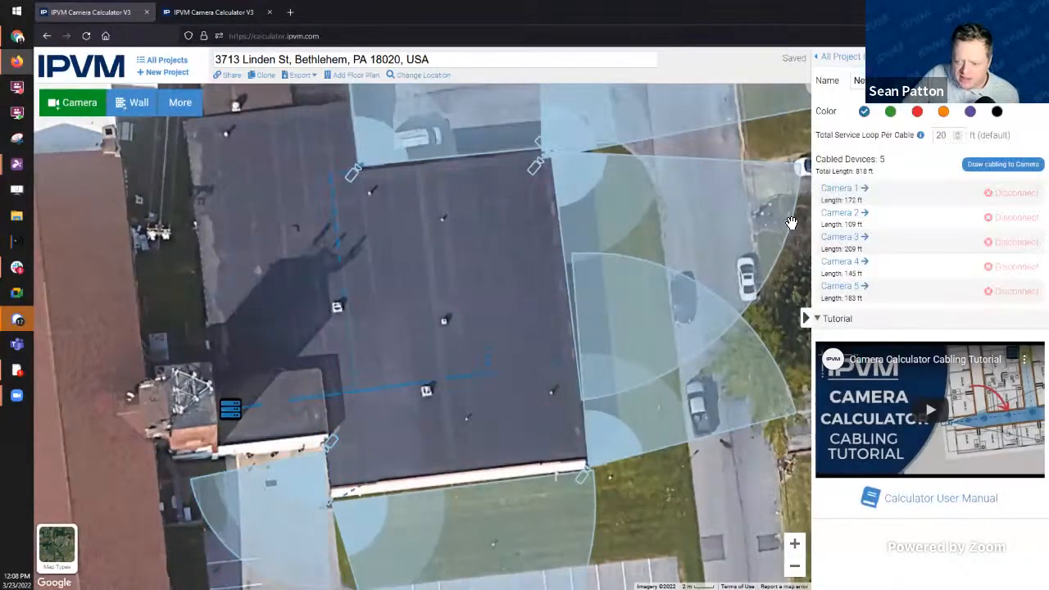
left_click(991, 167)
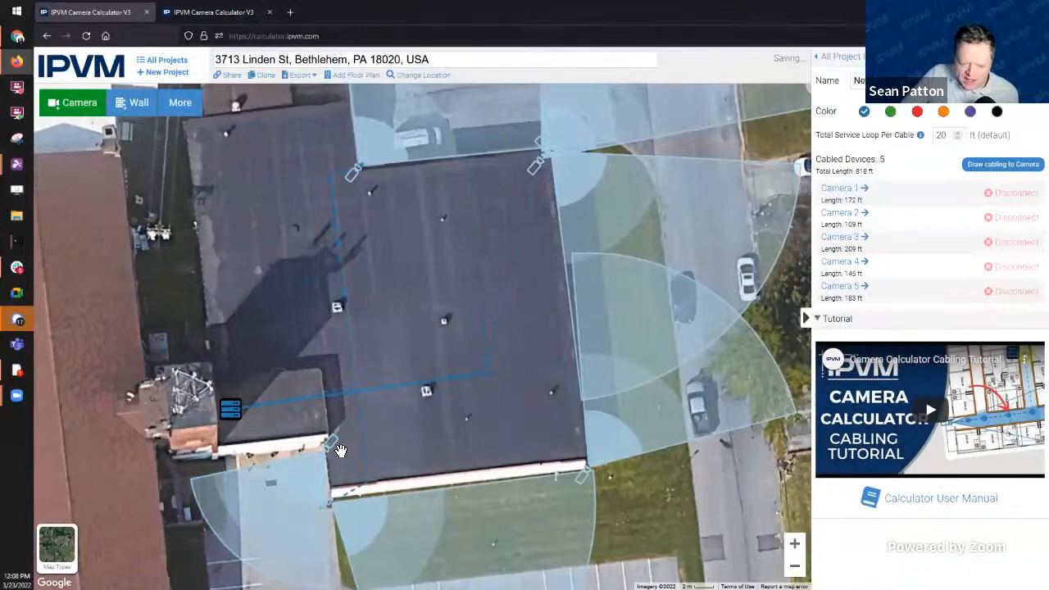
left_click(341, 451)
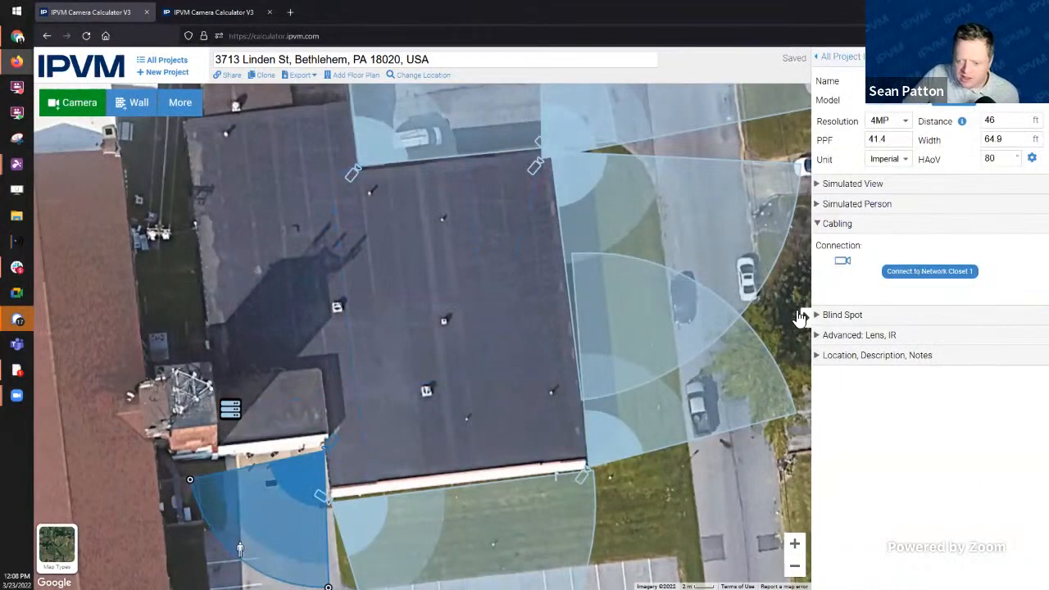
left_click(938, 271)
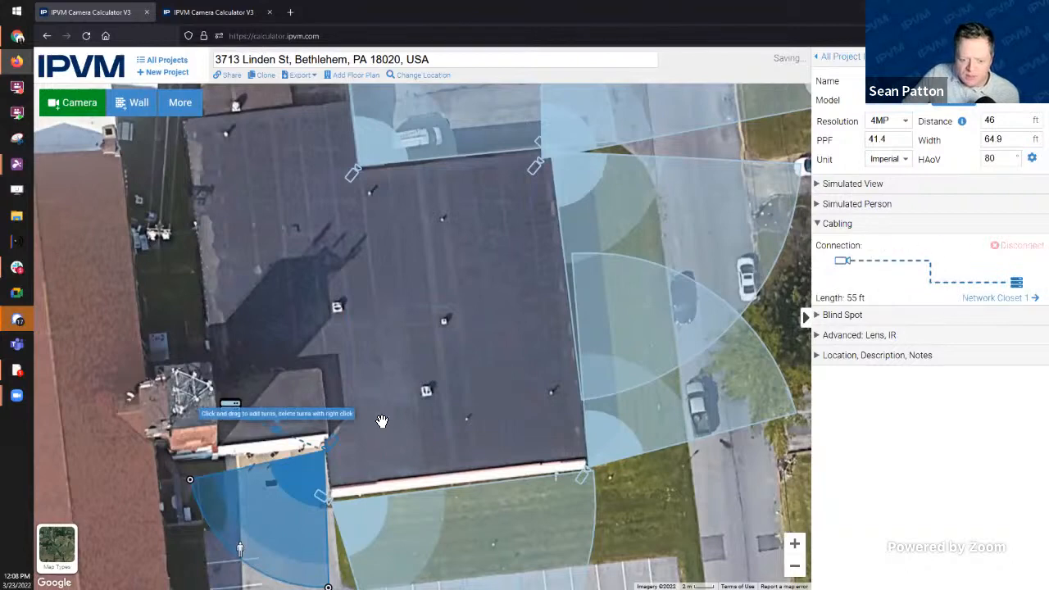
Step: Add a bend to Camera 6's cable and route it across the roof for a 108 ft run
left_click_drag(277, 436, 328, 400)
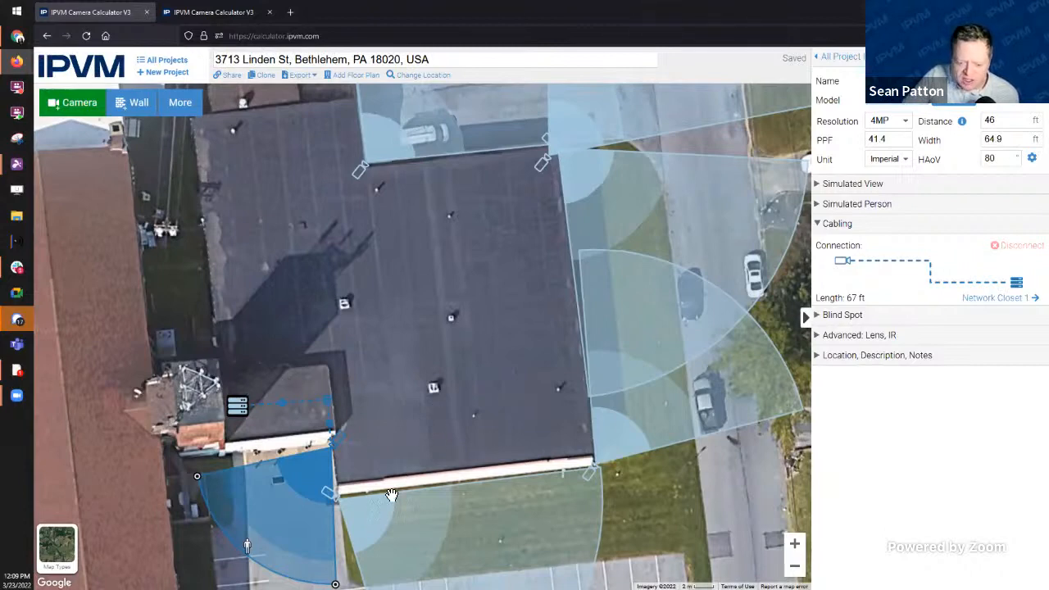
left_click_drag(329, 434, 395, 446)
left_click_drag(328, 410, 383, 405)
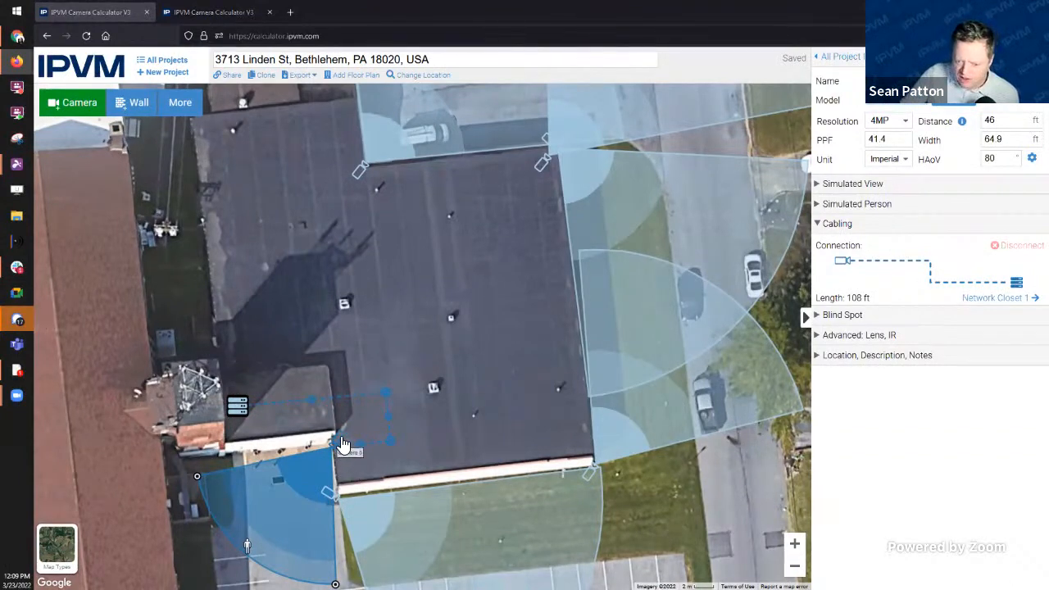
left_click(361, 160)
left_click_drag(480, 276, 498, 326)
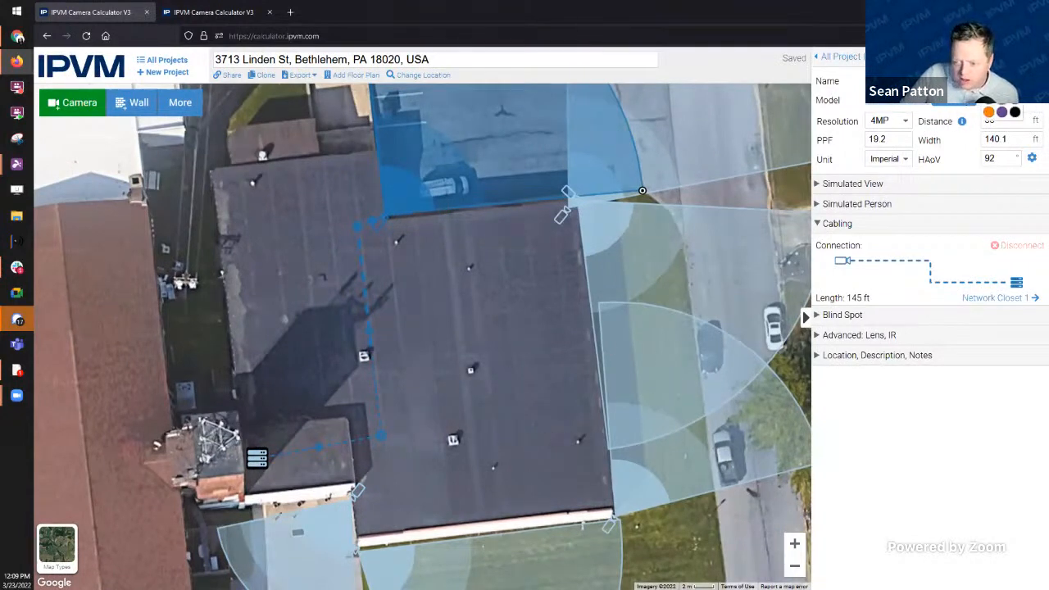
Step: Colour Camera 4 green, Camera 5 purple and the network closet orange
left_click(1001, 100)
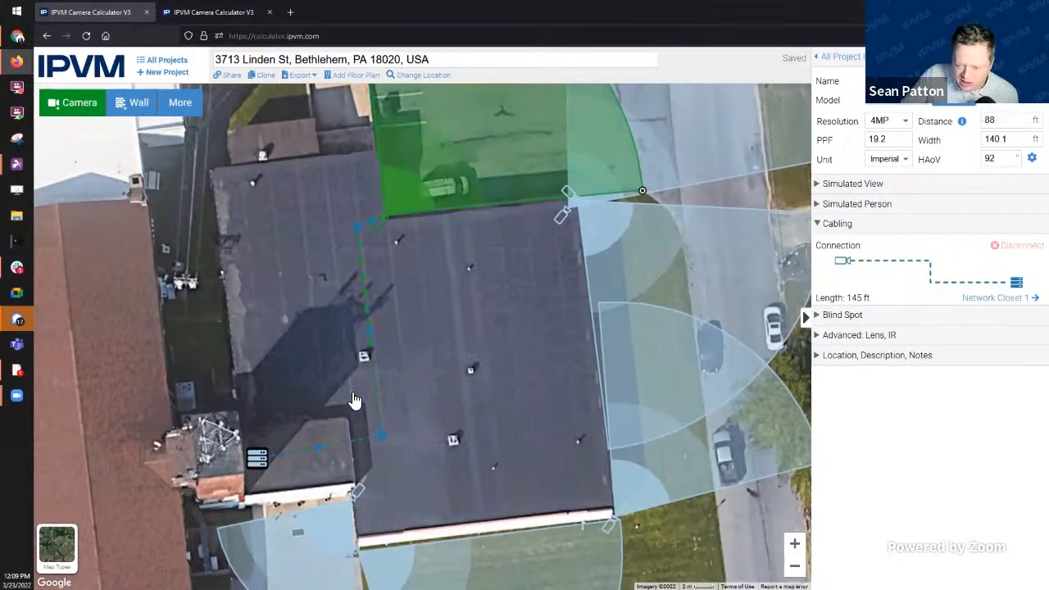
left_click(562, 213)
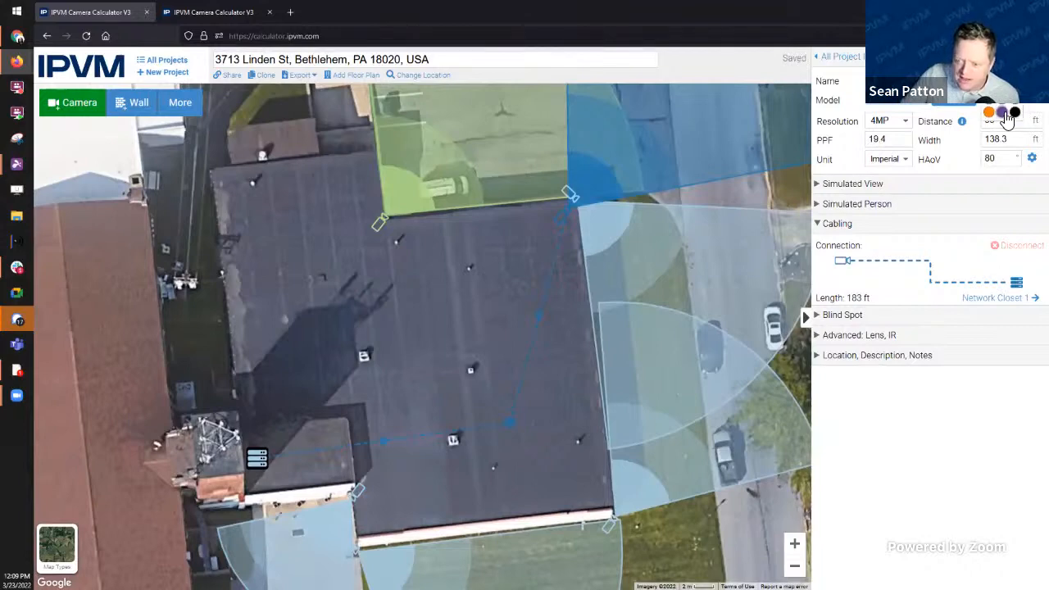
left_click(1002, 113)
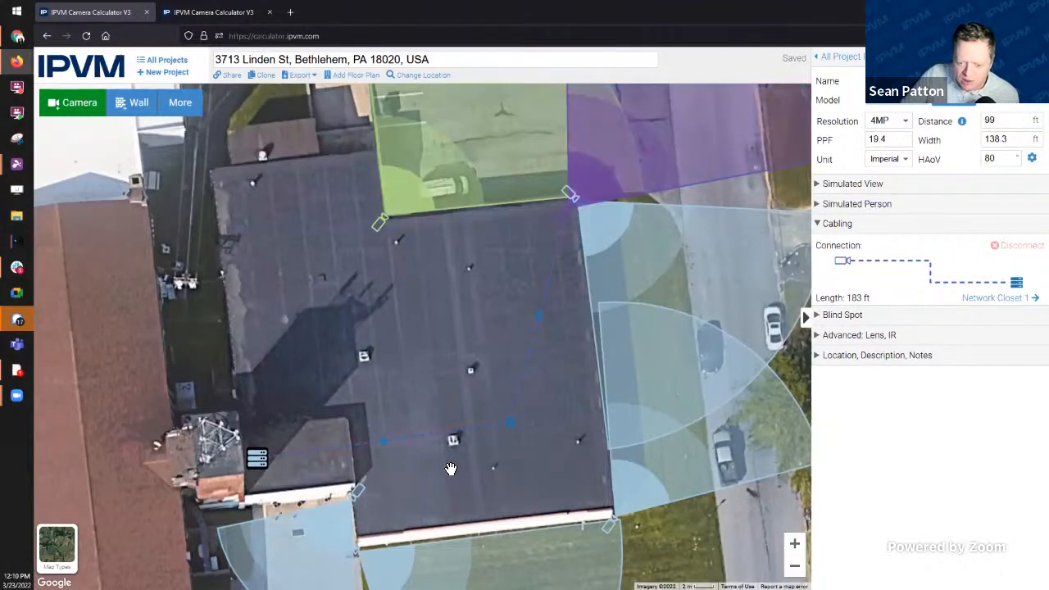
left_click(260, 458)
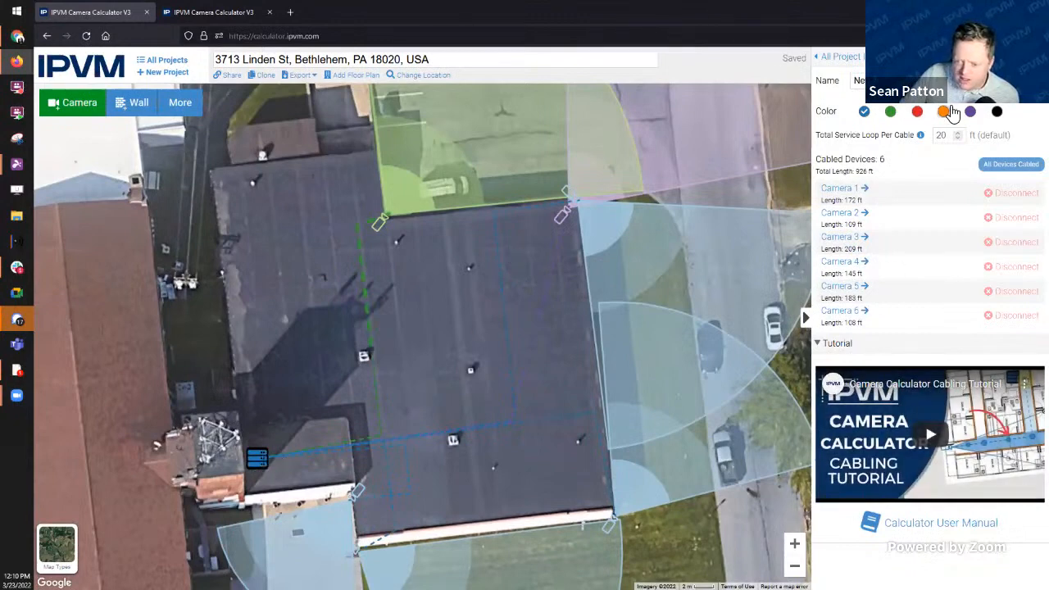
left_click(944, 112)
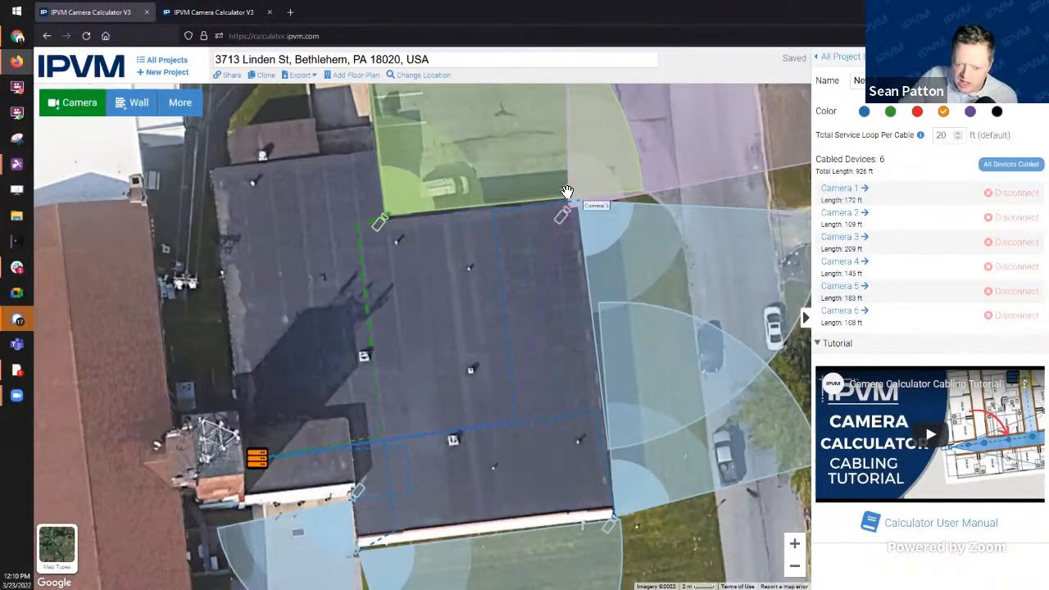
Step: Colour Camera 3 at the roof corner red
left_click(567, 193)
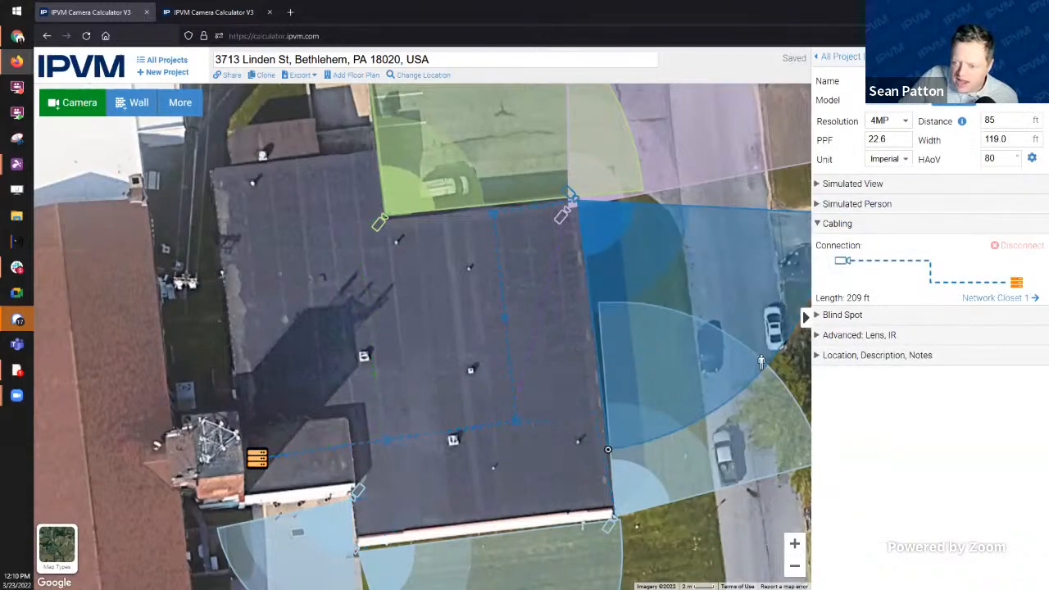
left_click(1003, 112)
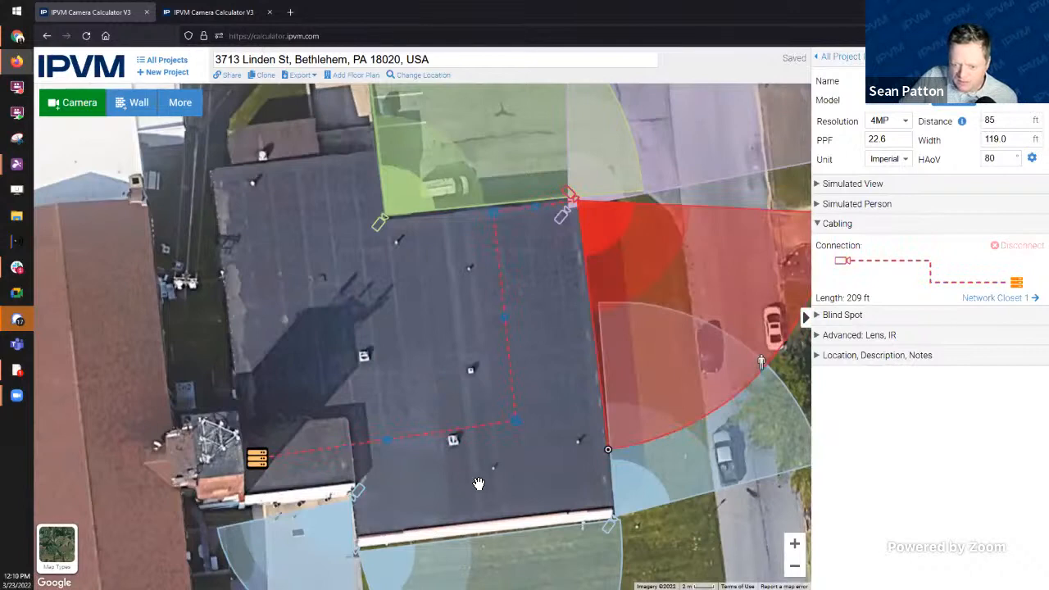
left_click(494, 486)
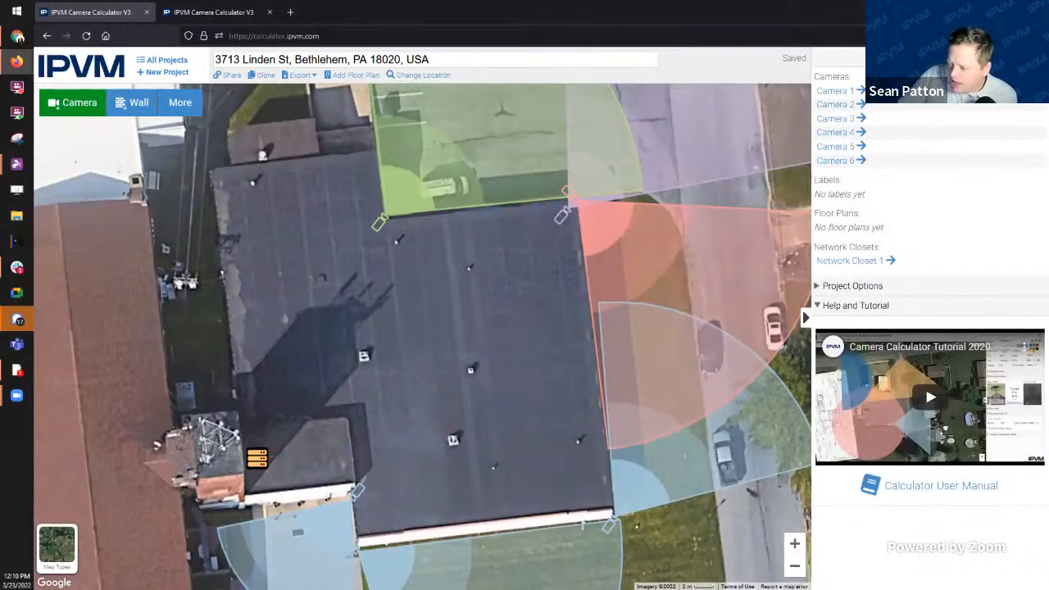
left_click(257, 459)
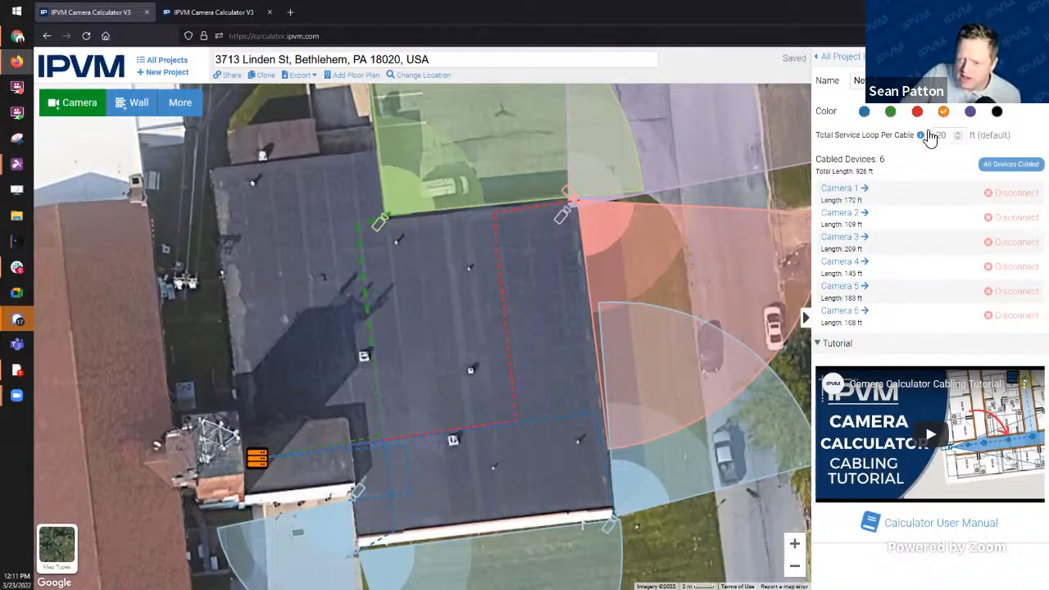
Step: Select the green Camera 4 to view its 88 ft, 92° coverage and 145 ft cable
mouse_move(920, 136)
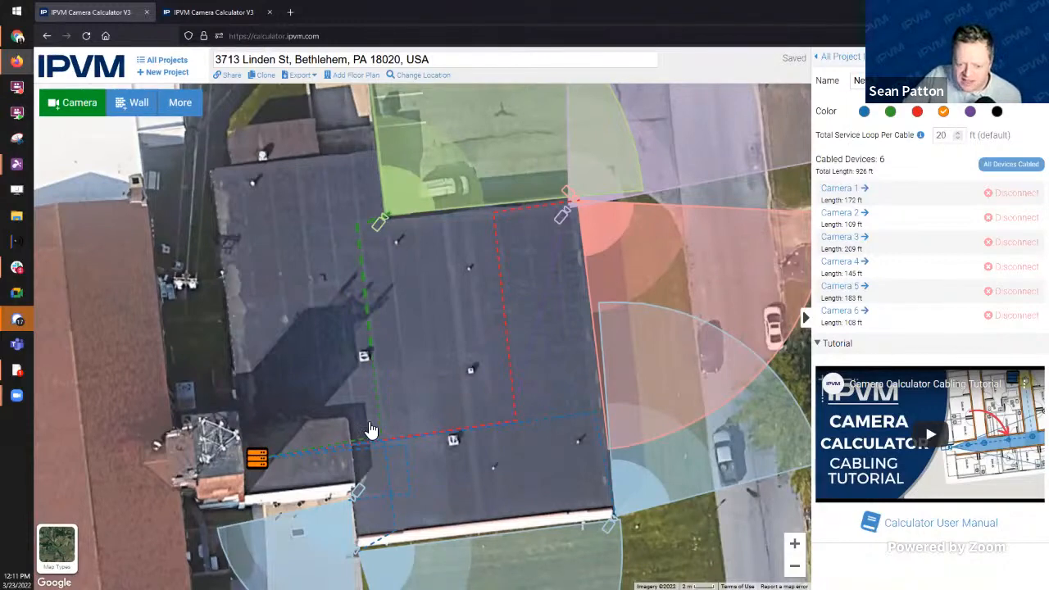
left_click(380, 223)
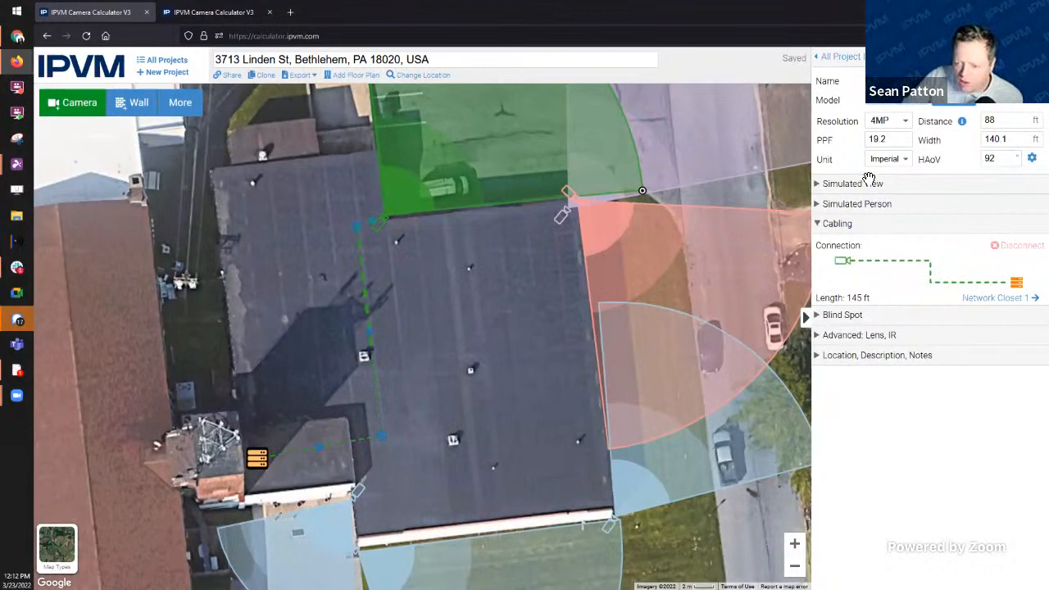
Step: Change the closet's Total Service Loop Per Cable from 20 to 25 ft
left_click(258, 460)
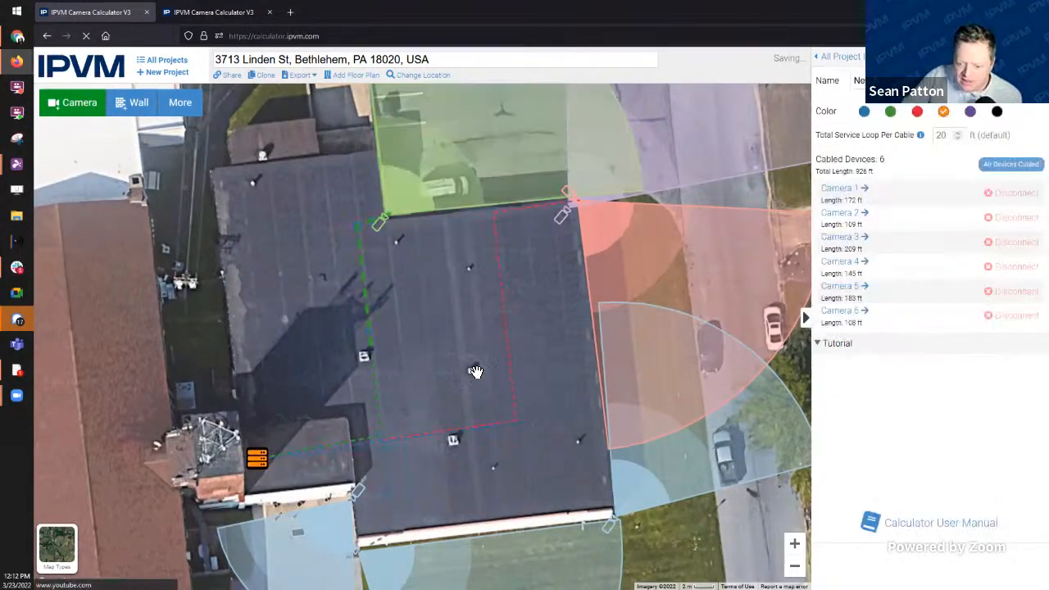
left_click_drag(947, 135, 924, 136)
key("BackSpace")
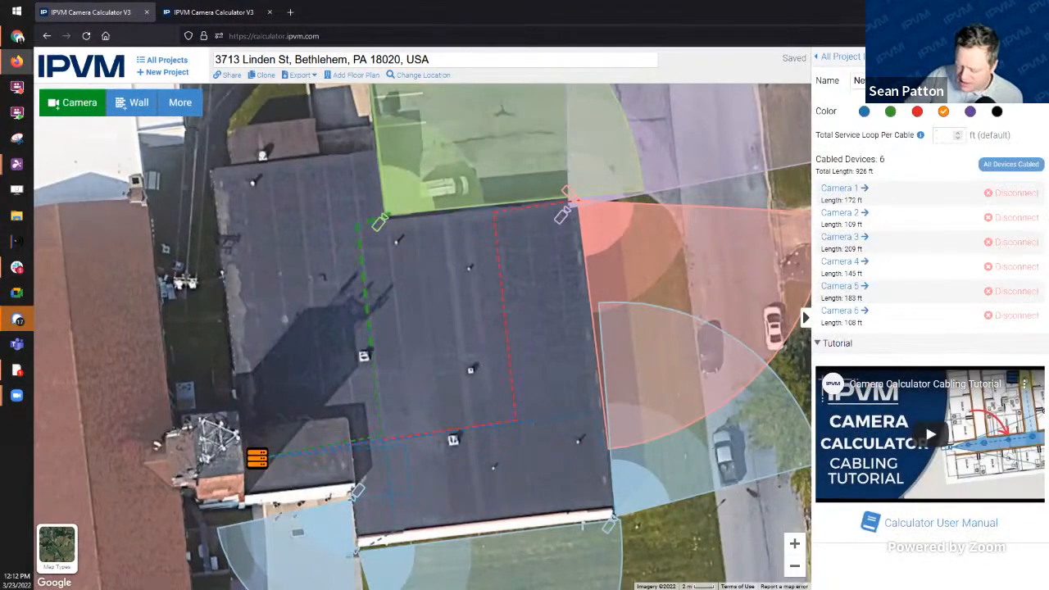
type("30")
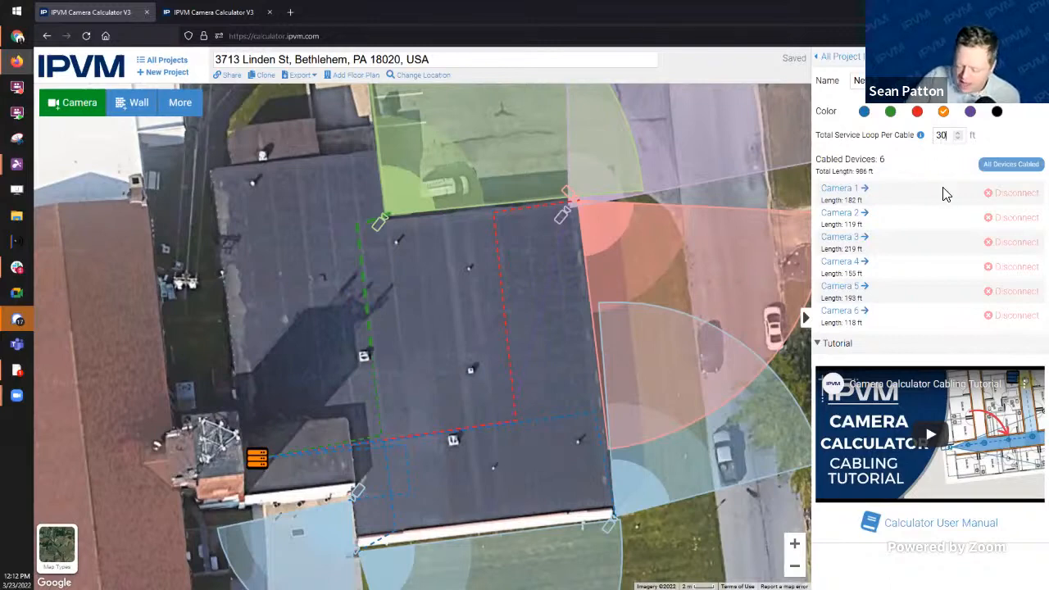
key("BackSpace")
type("25")
key("BackSpace")
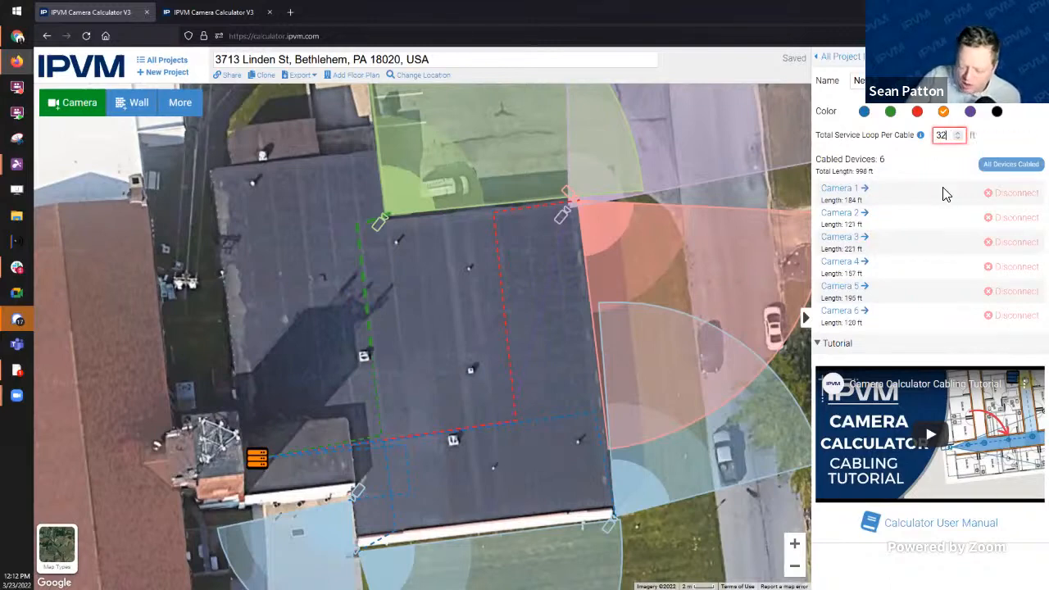
key("BackSpace")
key("BackSpace")
type("25")
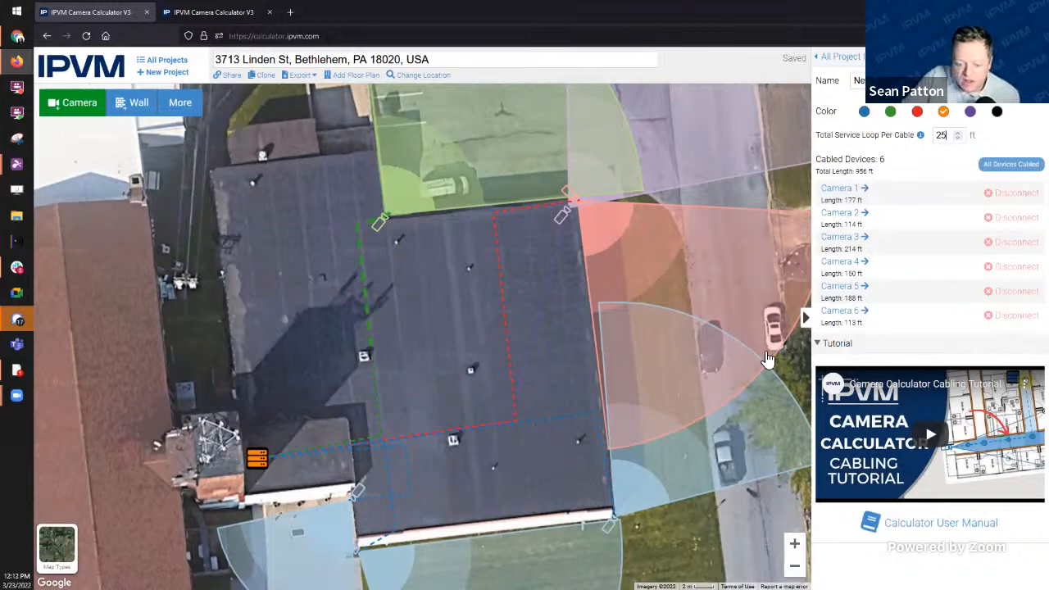
Step: Place Camera 7 at the roof's lower edge with its view shortened to 49 ft
left_click_drag(273, 416, 308, 402)
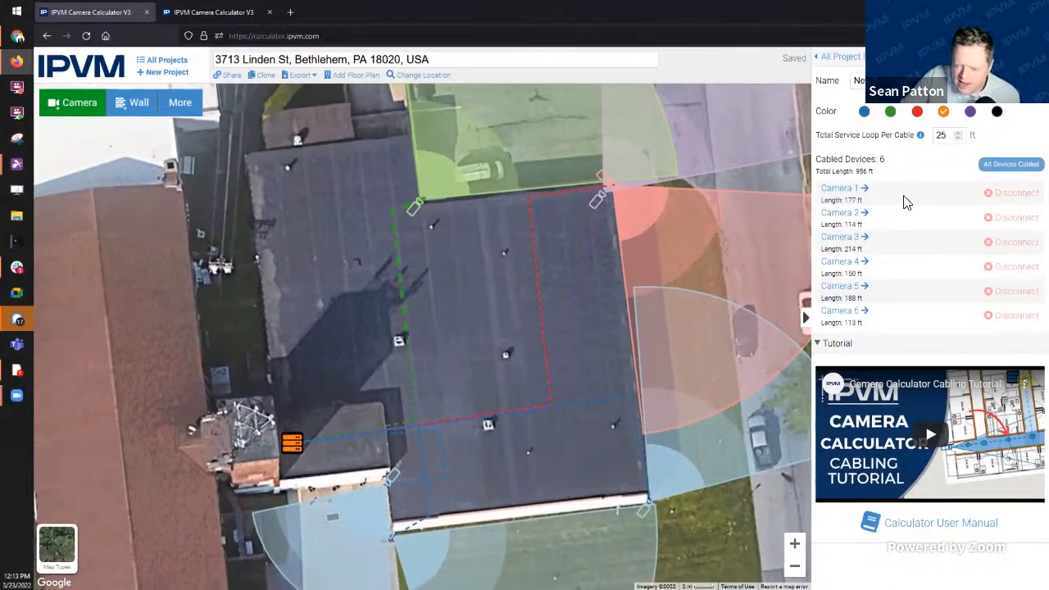
left_click(187, 115)
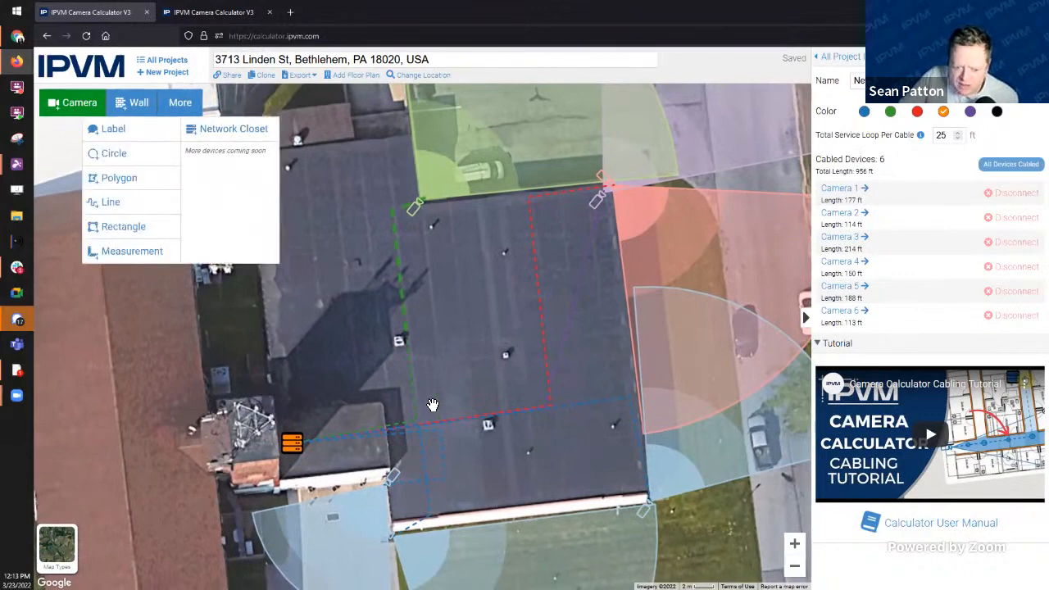
left_click(468, 402)
left_click(91, 103)
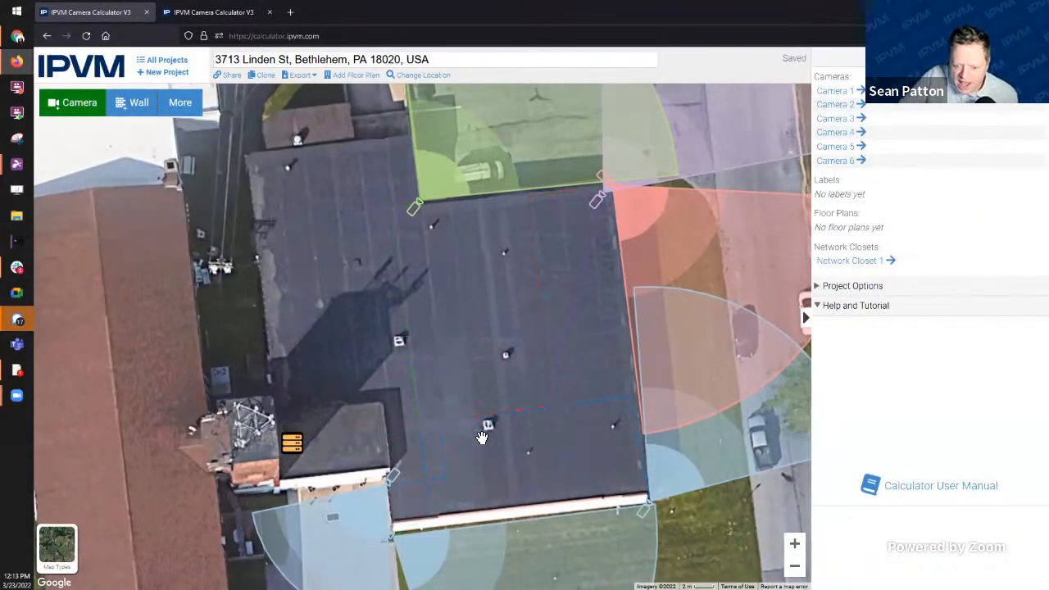
left_click(402, 343)
mouse_move(581, 473)
left_mouse_down()
mouse_move(601, 484)
mouse_move(580, 491)
left_mouse_up()
left_click_drag(683, 566, 469, 547)
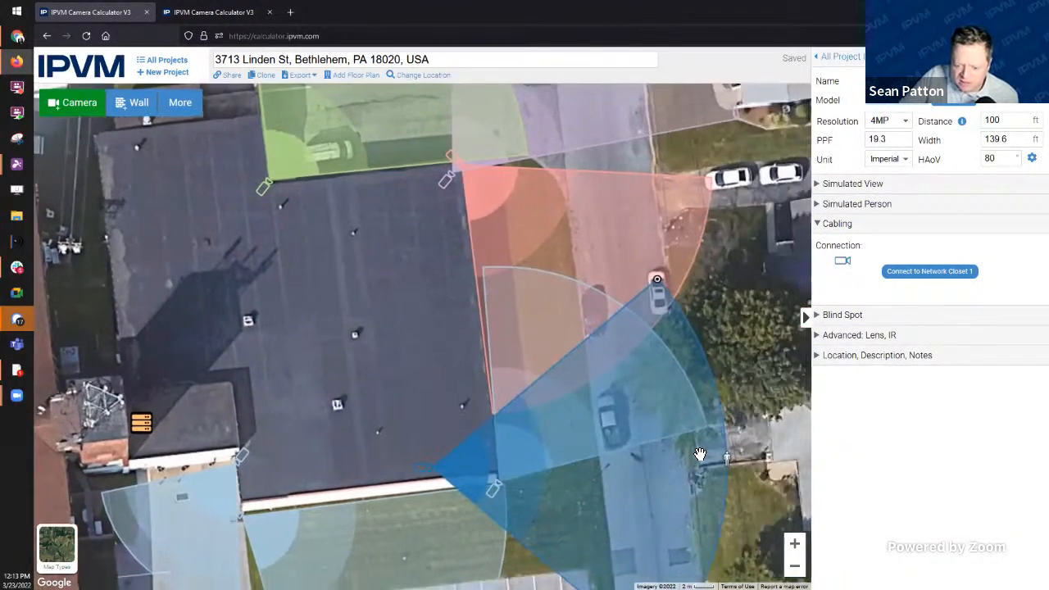
mouse_move(727, 466)
left_mouse_down()
mouse_move(480, 352)
mouse_move(480, 323)
left_mouse_up()
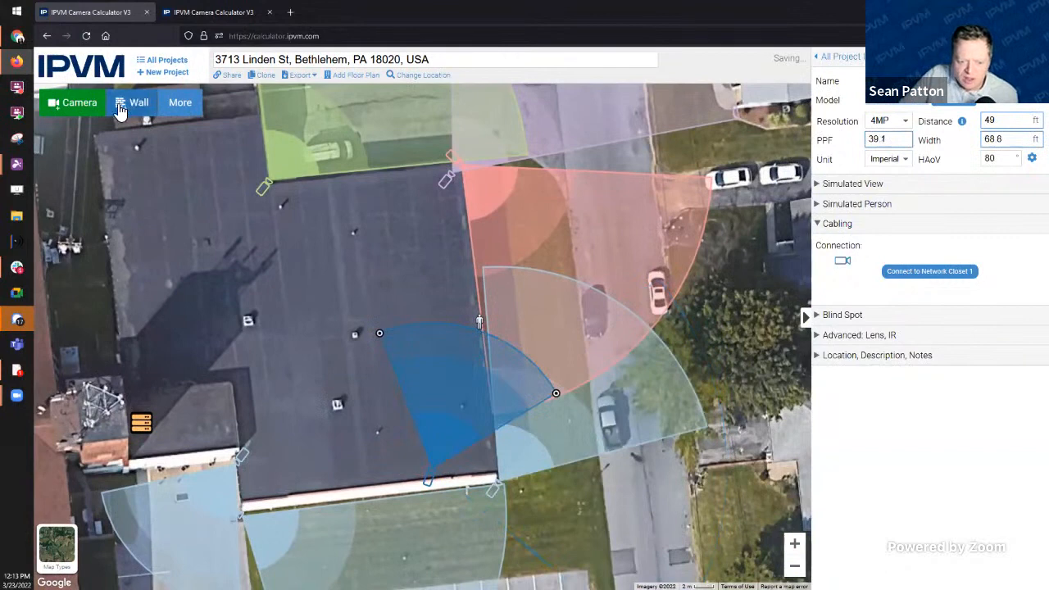
Step: Add Camera 8 on the roof aimed left at 53 ft, and cable both new cameras to Network Closet 1
left_click(72, 107)
left_click(408, 339)
left_click_drag(408, 339, 405, 264)
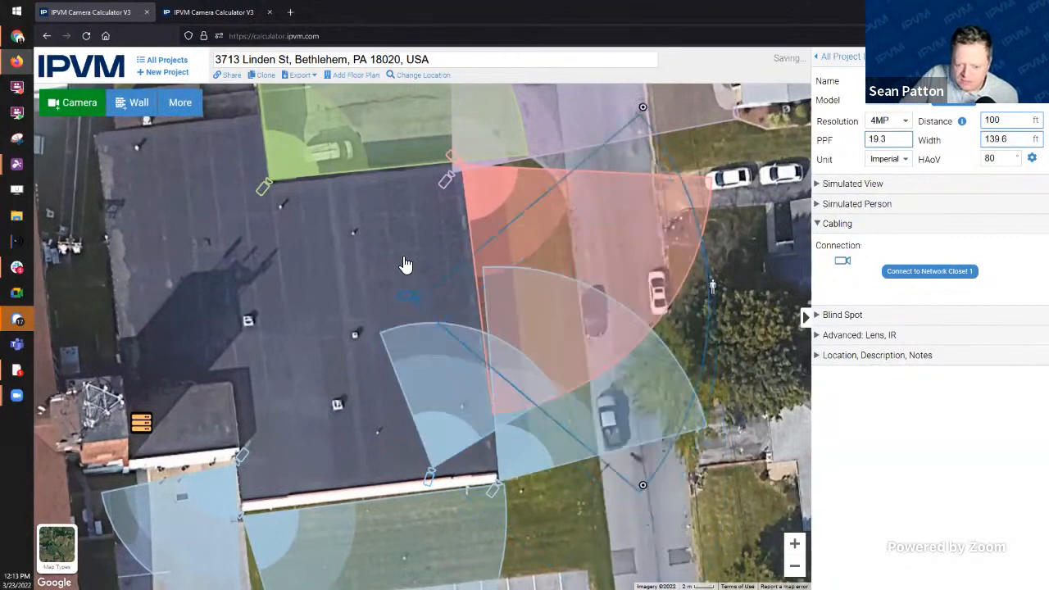
mouse_move(694, 254)
left_mouse_down()
mouse_move(290, 251)
mouse_move(240, 226)
left_mouse_up()
left_click(958, 275)
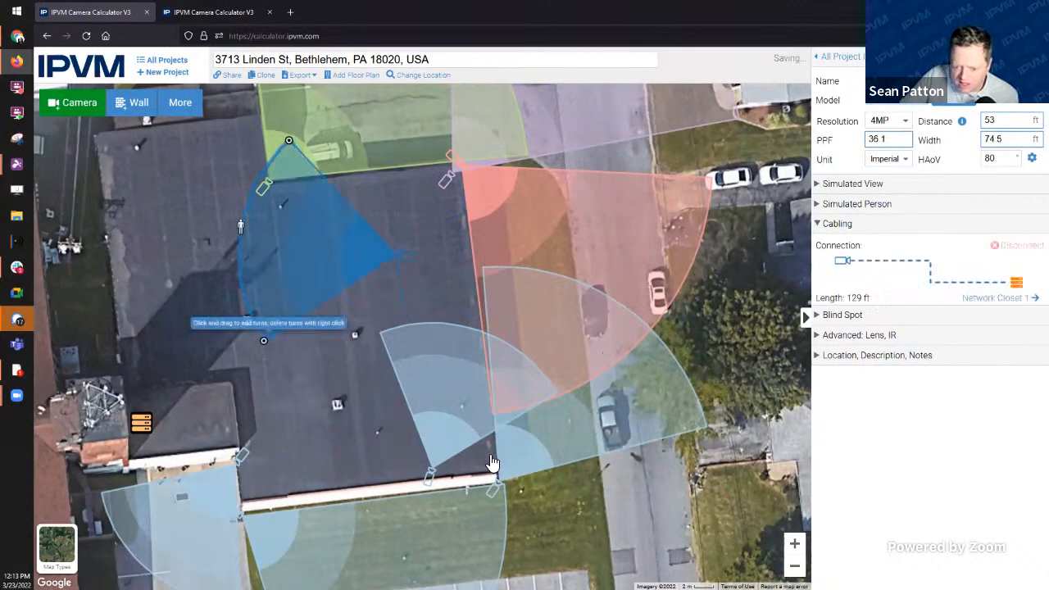
left_click(432, 476)
left_click(922, 279)
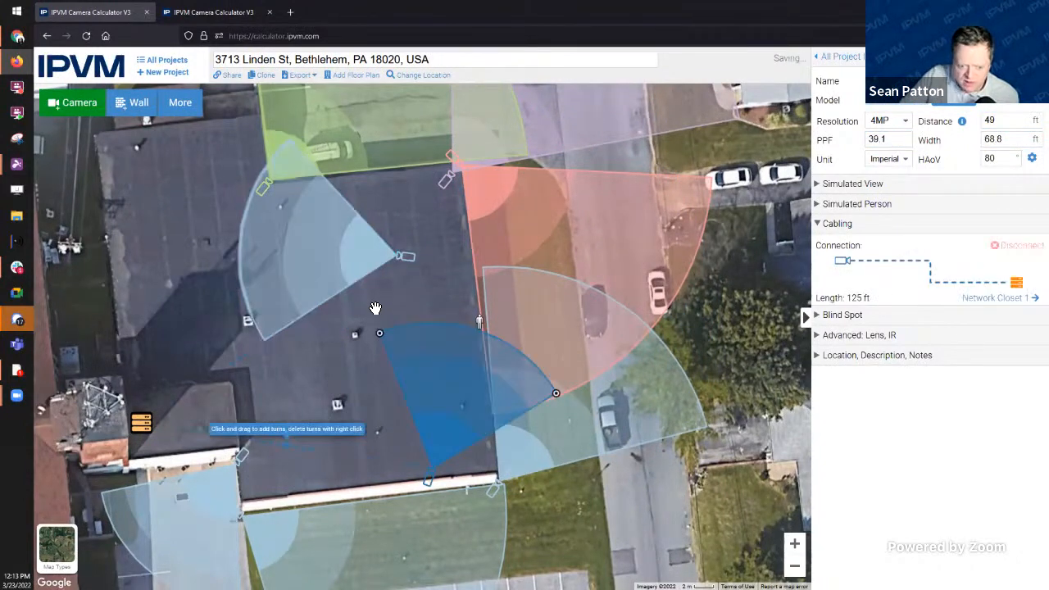
Step: Add a second network closet beside the first one
left_click(182, 105)
left_click(224, 133)
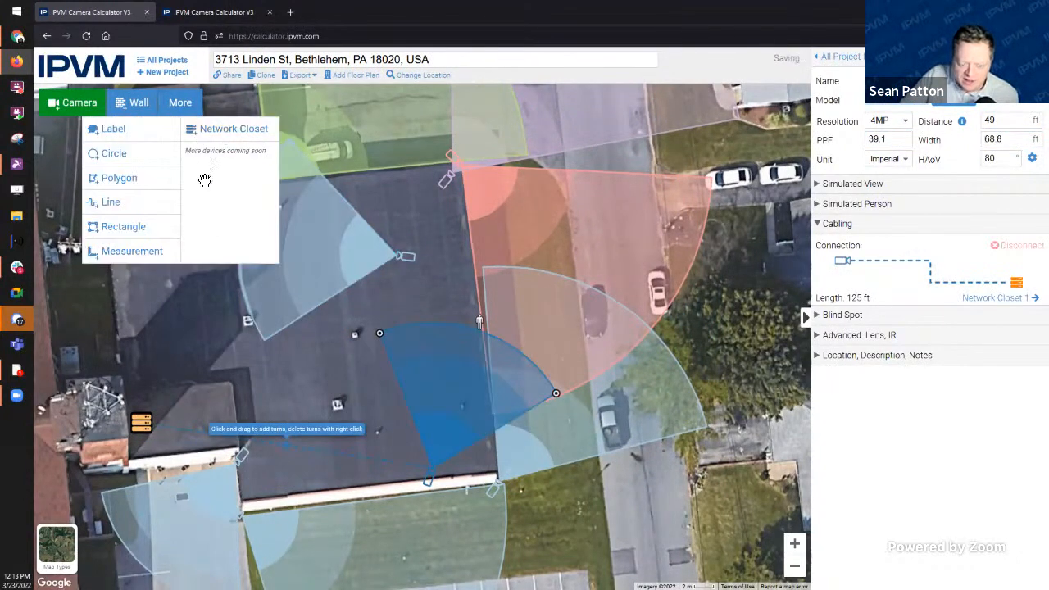
left_click_drag(414, 342, 131, 405)
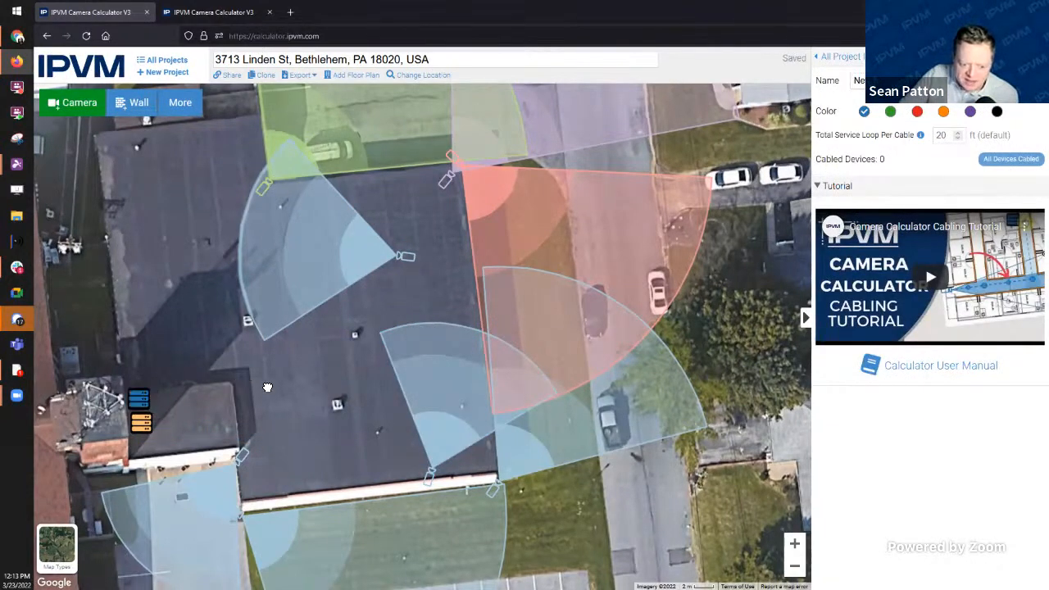
Step: Add Cameras 9 and 10 to the upper-left roof, aiming Camera 10 down-left at 54 ft
left_click_drag(267, 387, 380, 406)
left_click(71, 104)
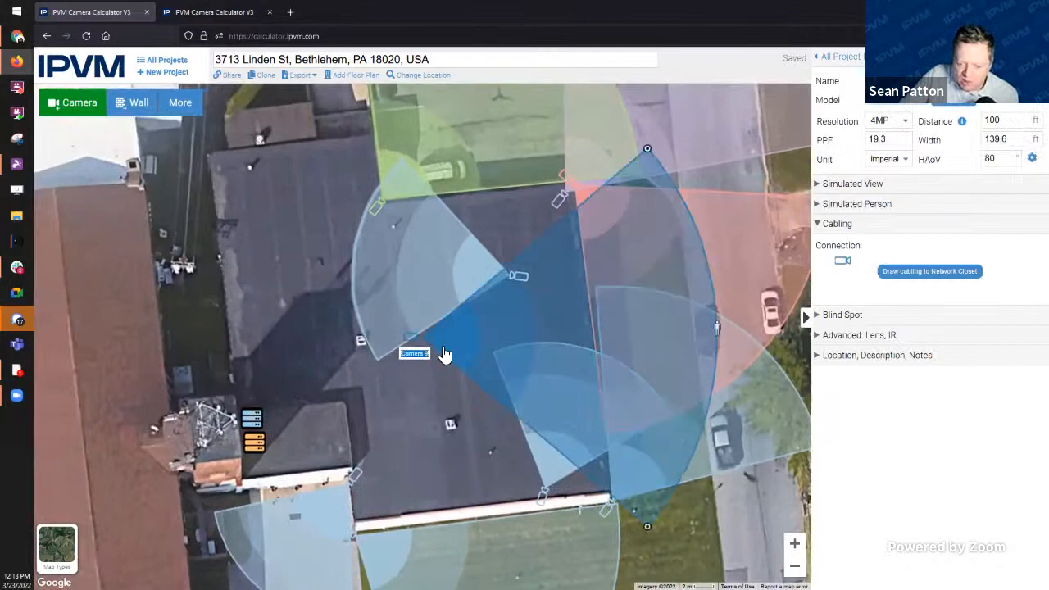
left_click_drag(422, 338, 279, 234)
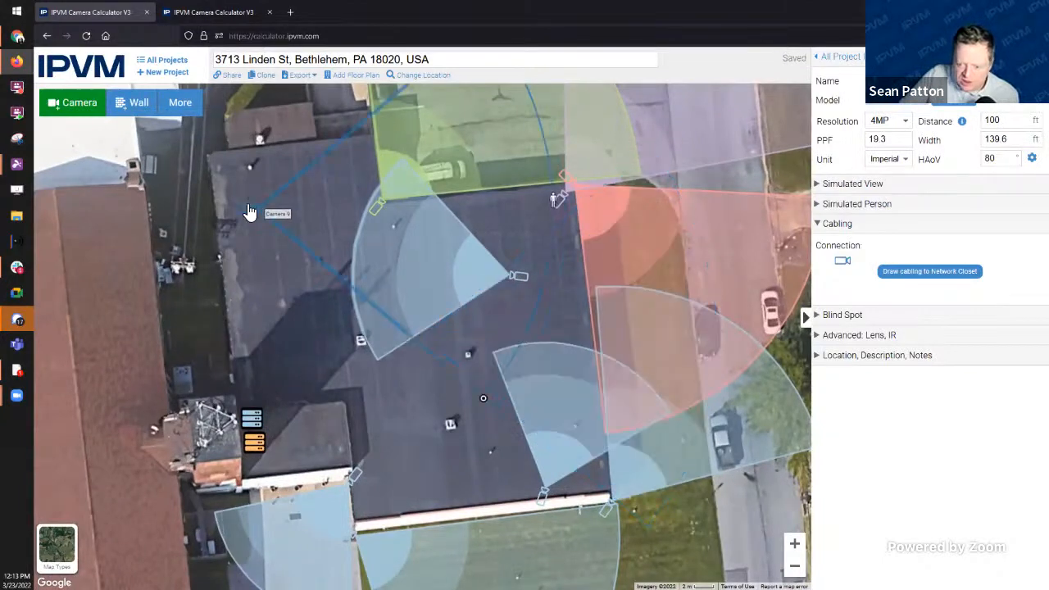
left_click(81, 104)
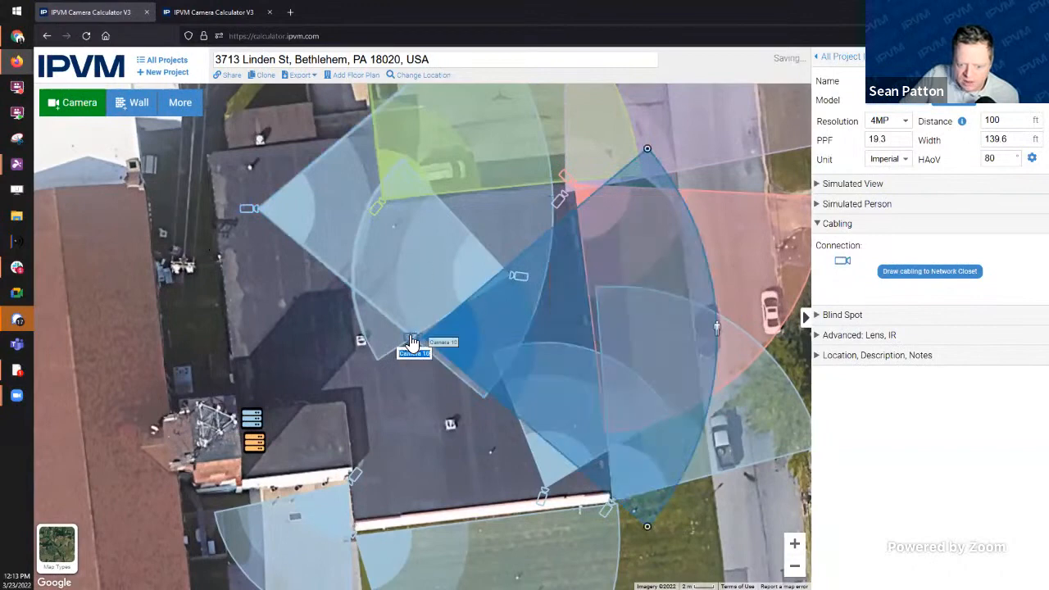
left_click_drag(414, 342, 250, 307)
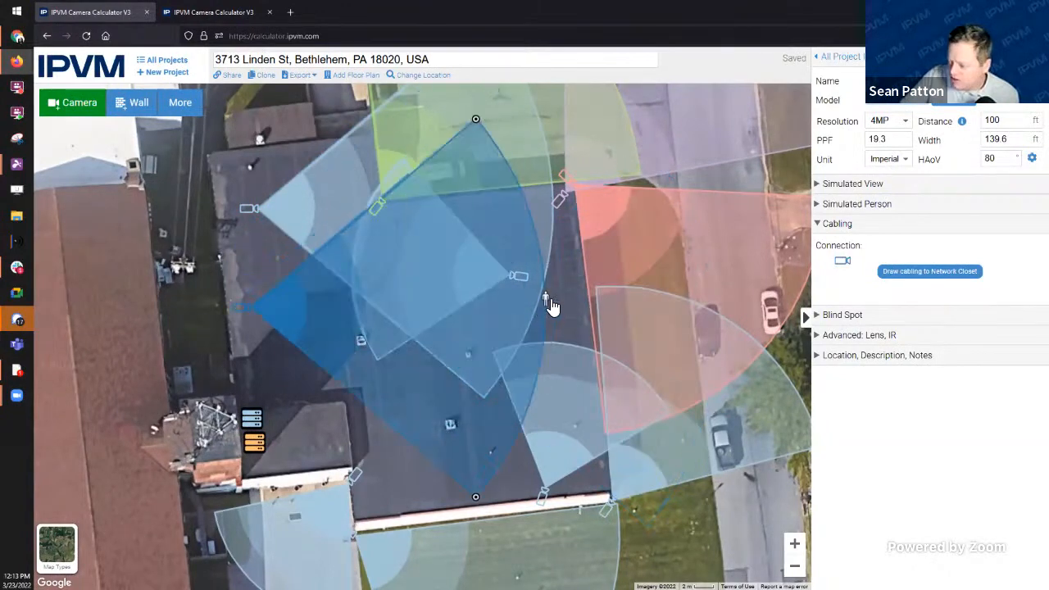
left_click_drag(550, 301, 352, 190)
left_click(544, 232)
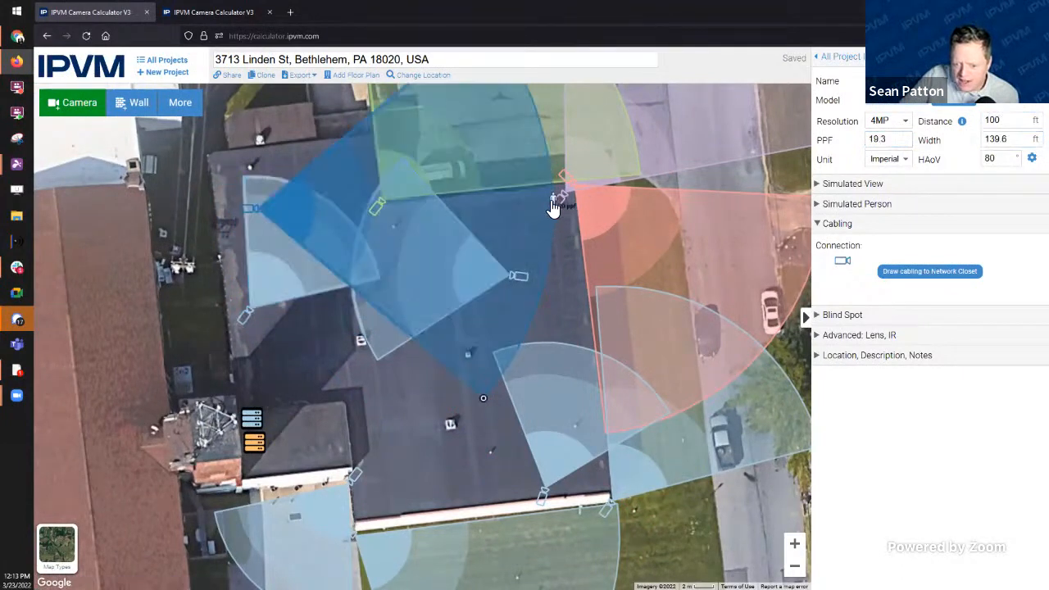
left_click_drag(553, 208, 337, 339)
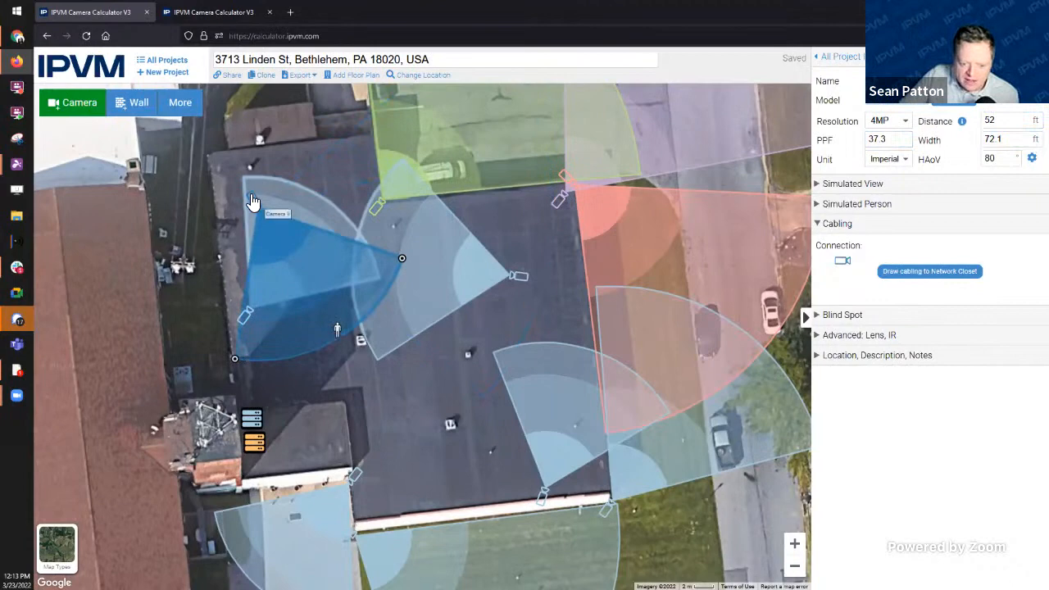
Step: Move Camera 9 further onto the roof and aim it upper-left at 51 ft
left_click_drag(253, 205, 379, 211)
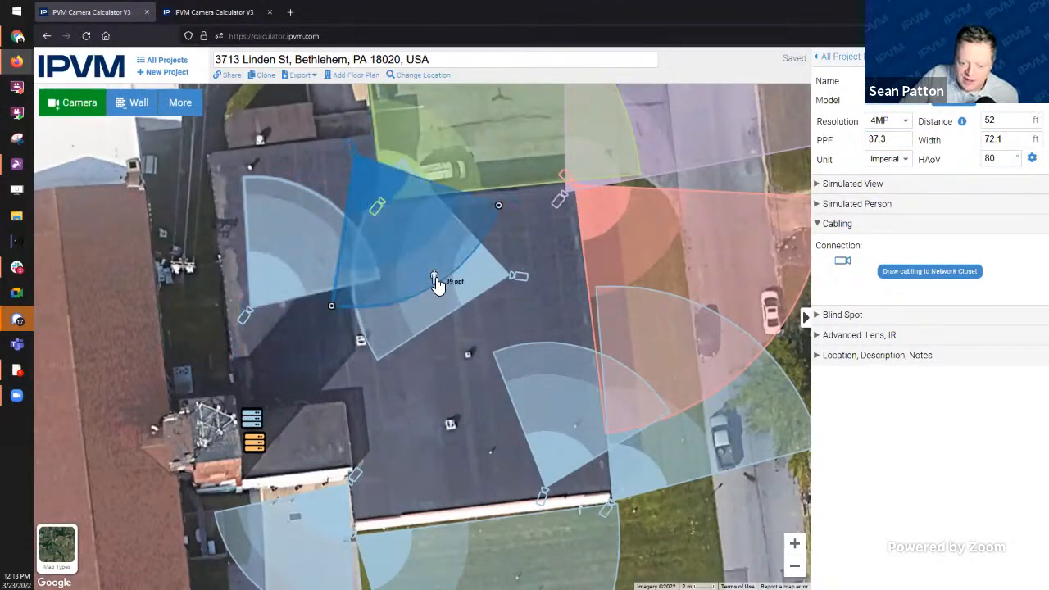
mouse_move(434, 277)
left_mouse_down()
mouse_move(228, 283)
mouse_move(274, 267)
left_mouse_up()
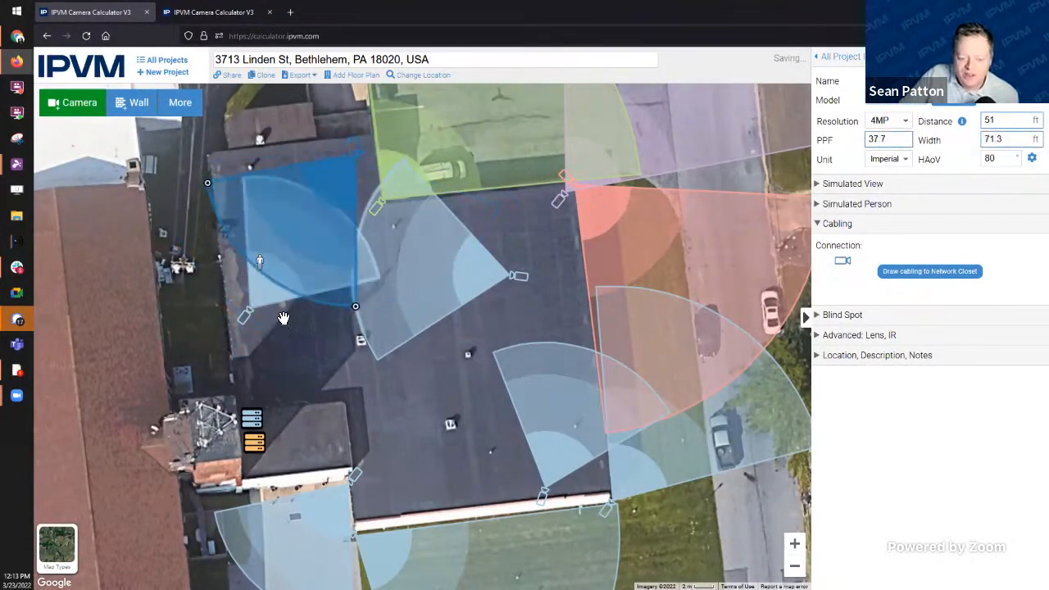
left_click_drag(283, 362, 377, 390)
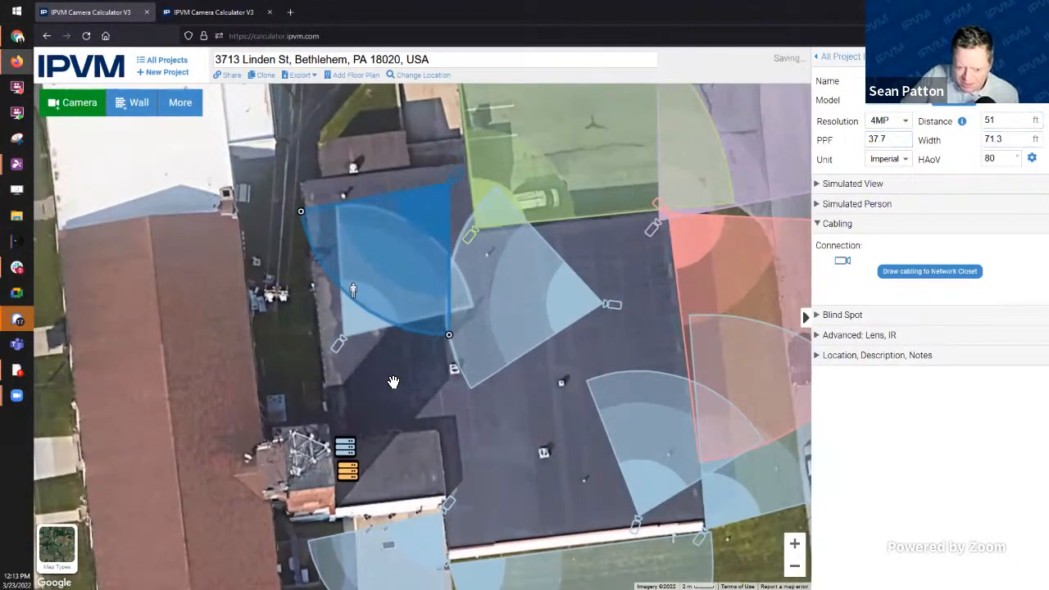
scroll(393, 382, "down", 2)
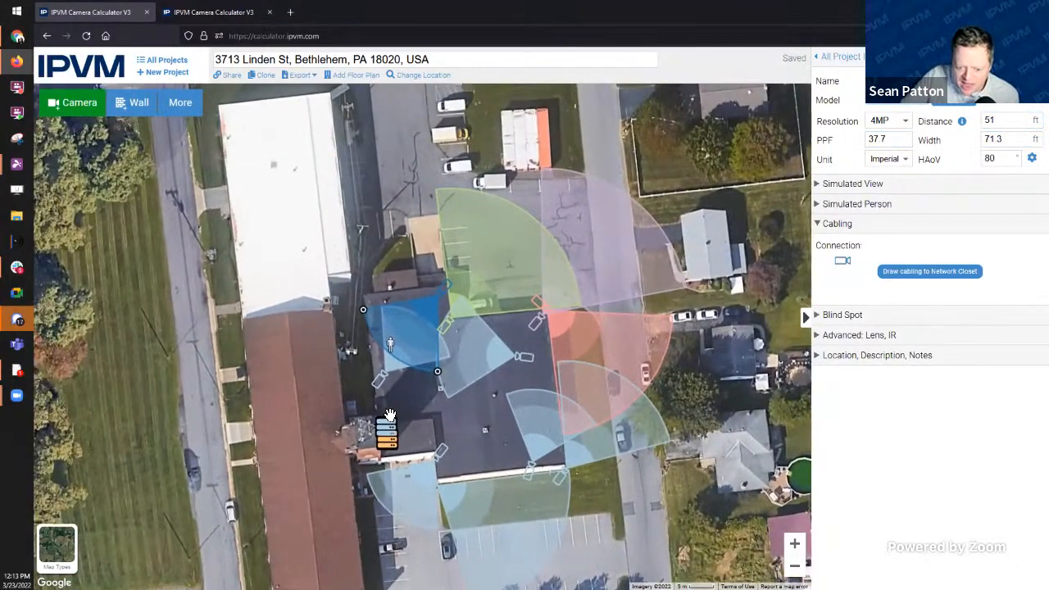
left_click(386, 432)
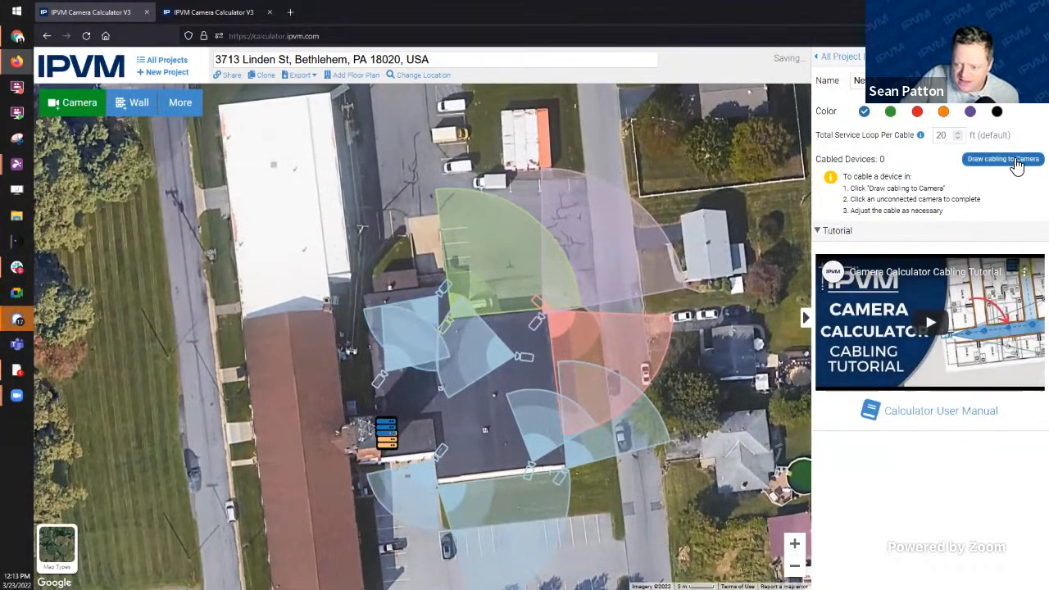
Step: Cable the second closet to Camera 10 and Camera 9, totalling 174 ft
left_click(1011, 164)
left_click(381, 380)
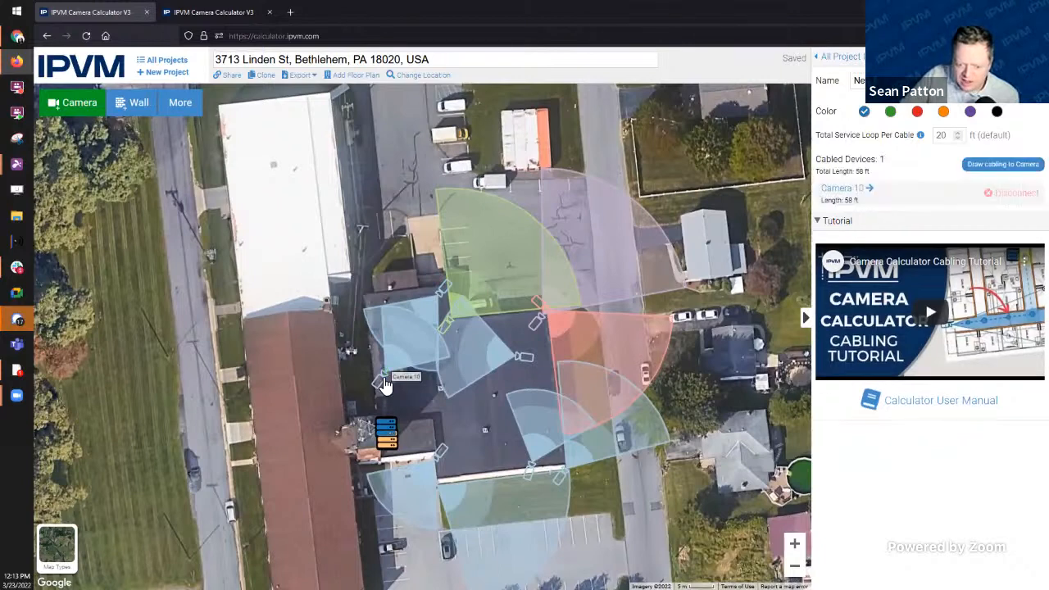
left_click(974, 167)
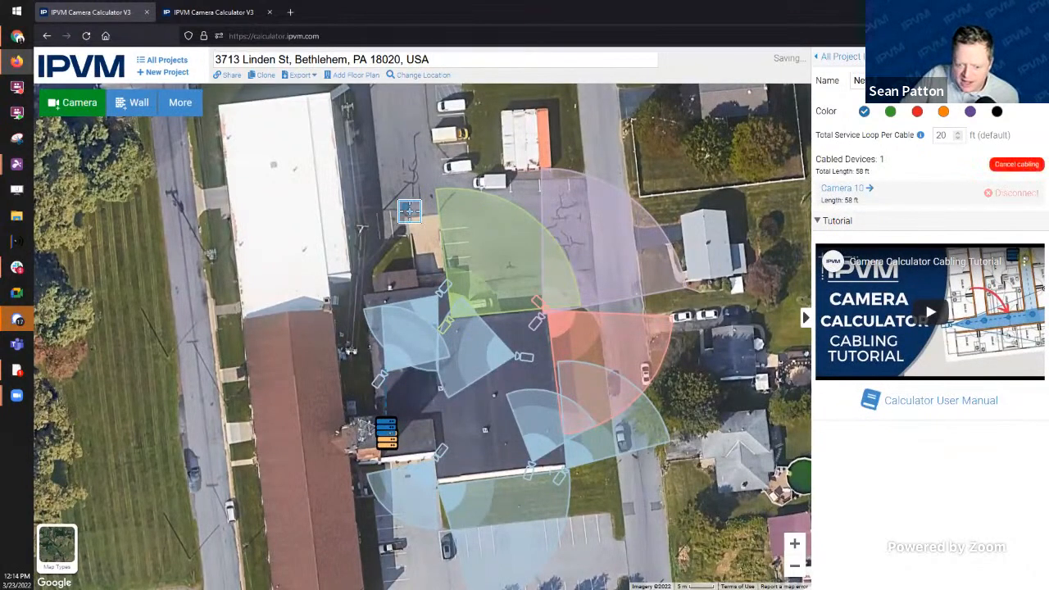
left_click(448, 278)
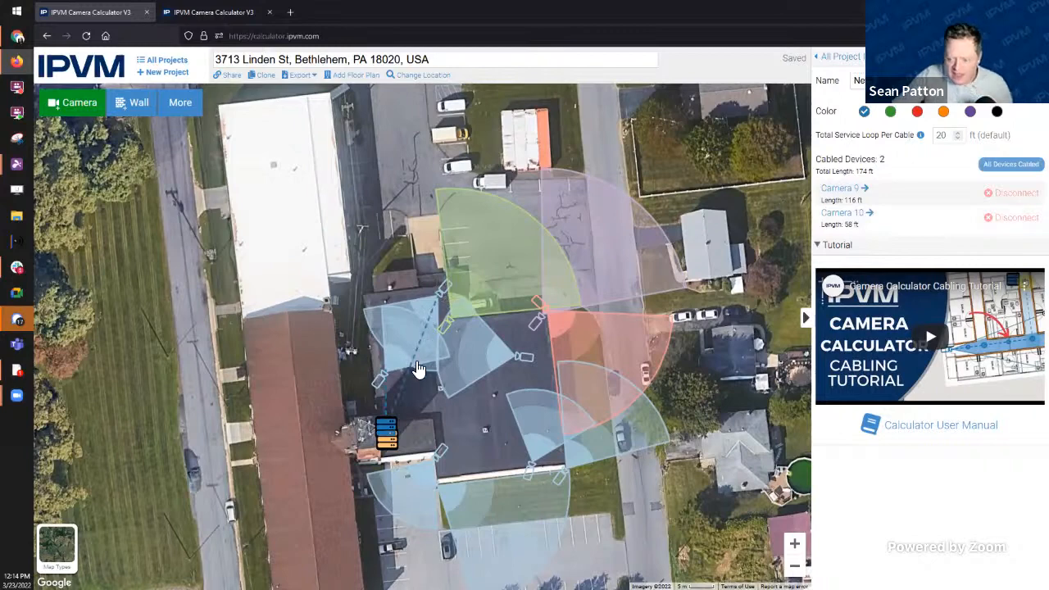
Step: Rename the new closet as a switch and select the orange closet's name for renaming
left_click_drag(921, 81, 795, 95)
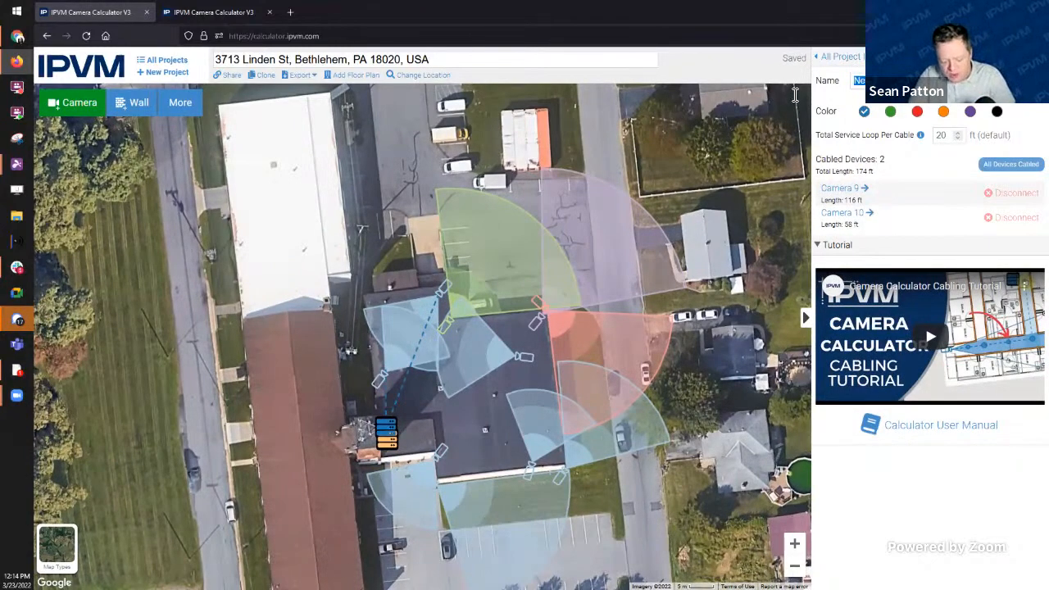
type("Sw")
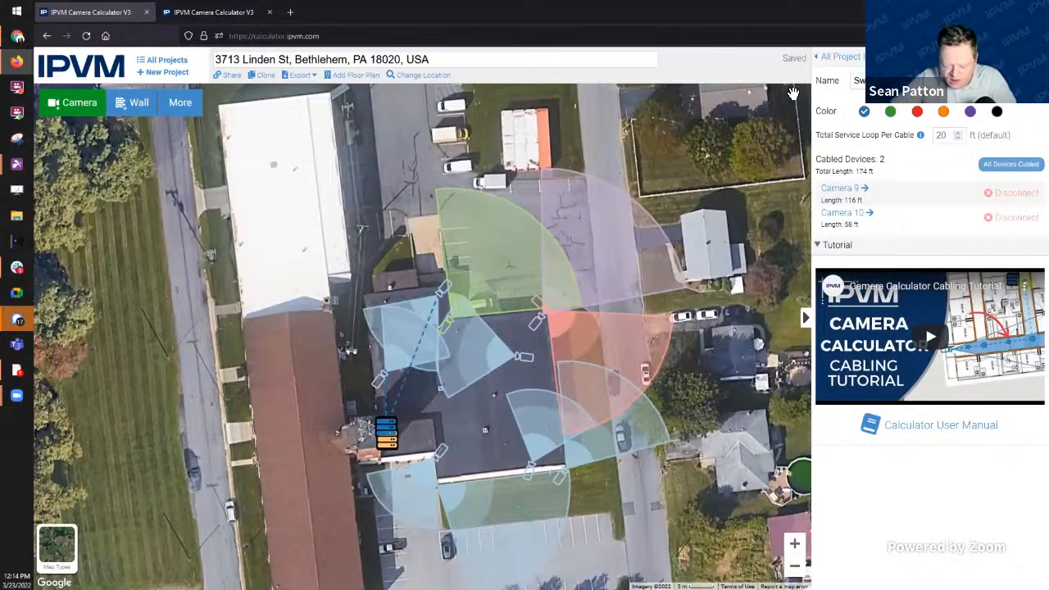
left_click(391, 444)
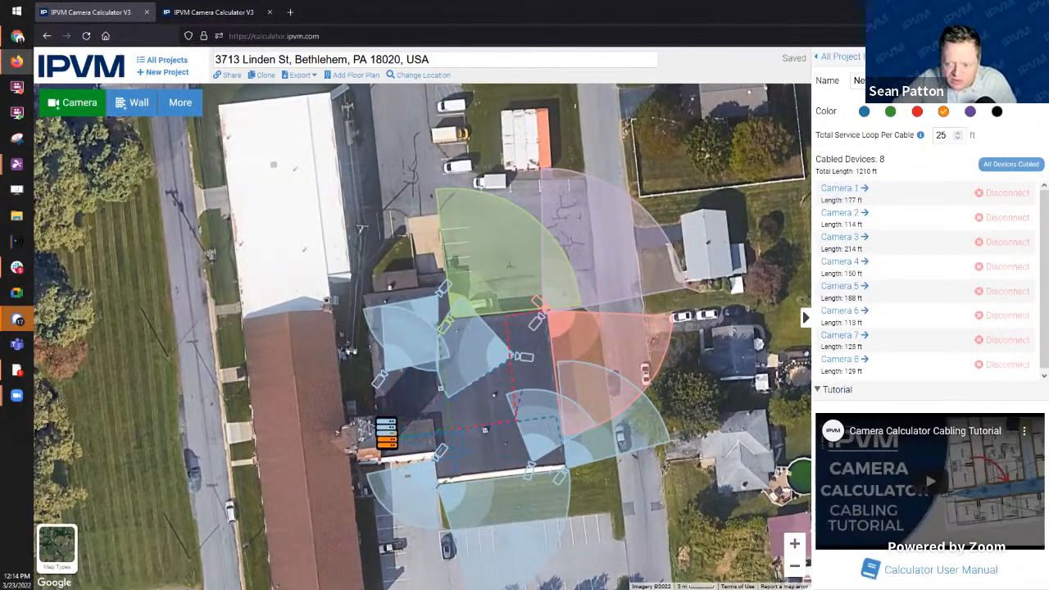
left_click_drag(917, 81, 791, 82)
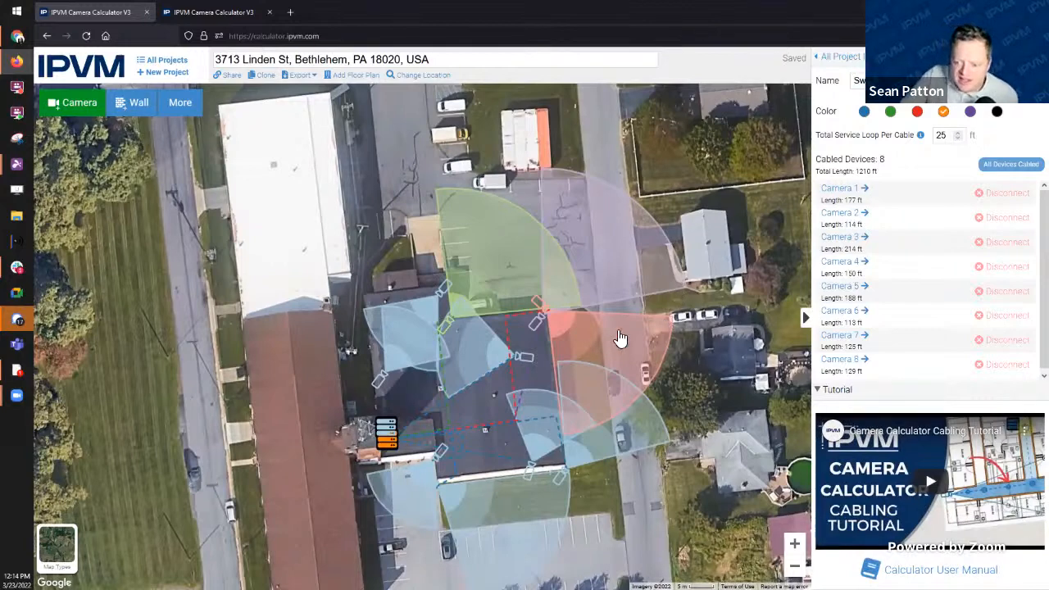
Step: Nudge the stacked switches slightly higher on the small western rooftop
left_click(389, 438)
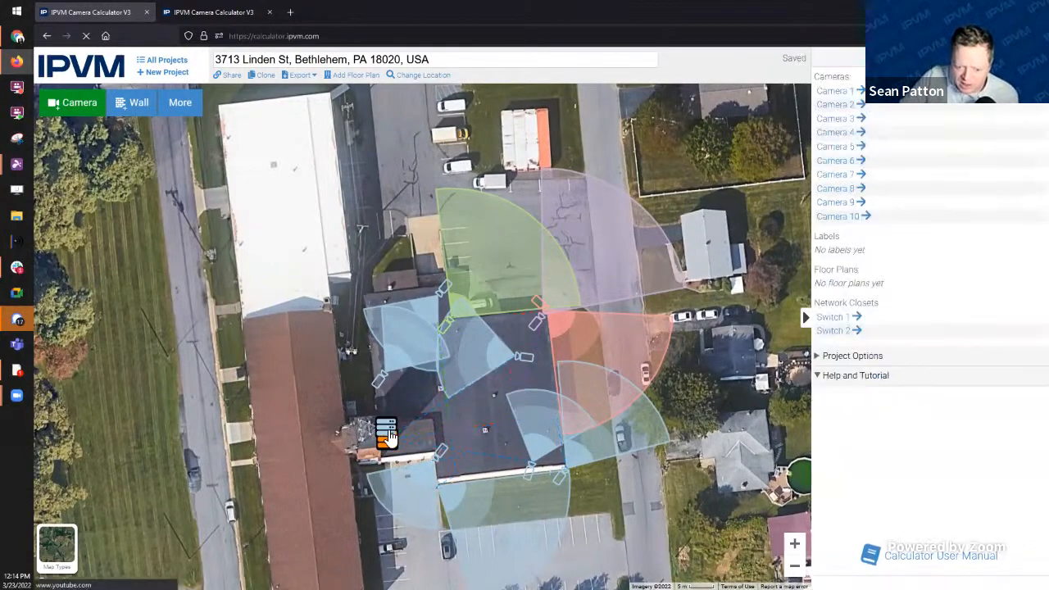
left_click(388, 438)
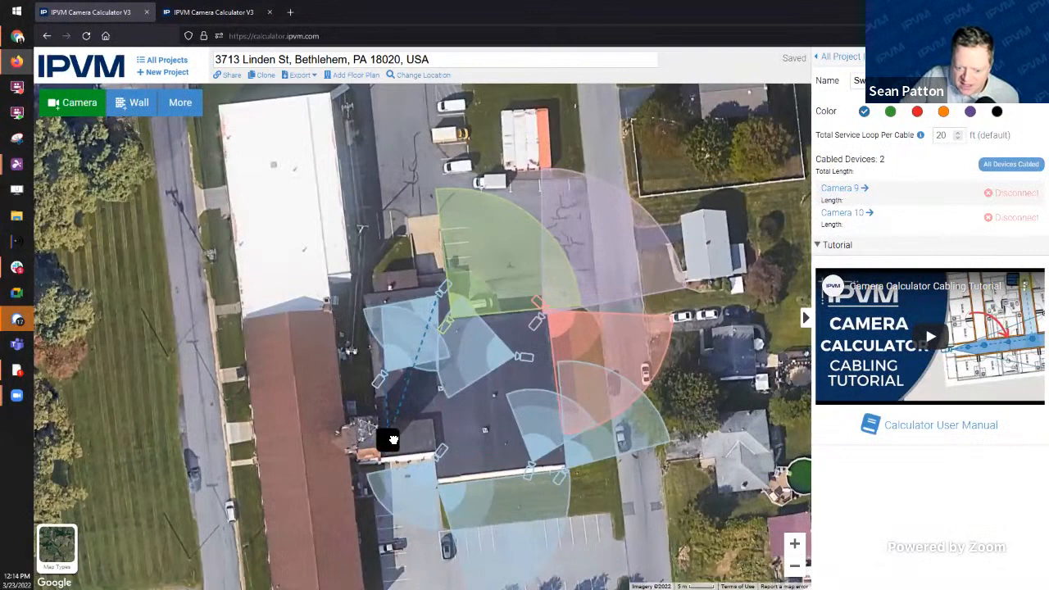
left_click_drag(393, 439, 391, 435)
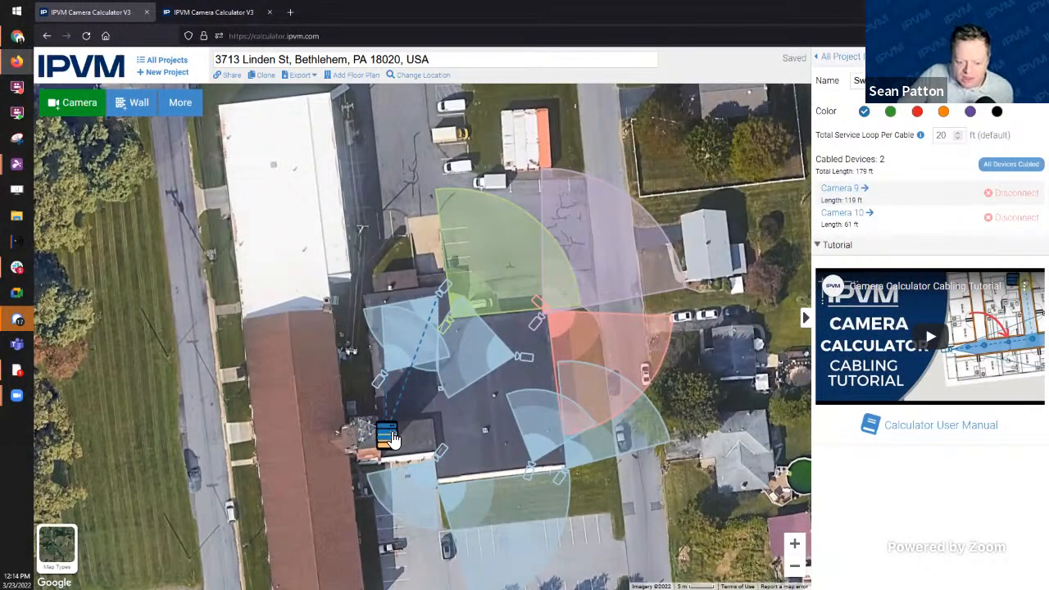
left_click_drag(393, 438, 395, 433)
left_click(404, 432)
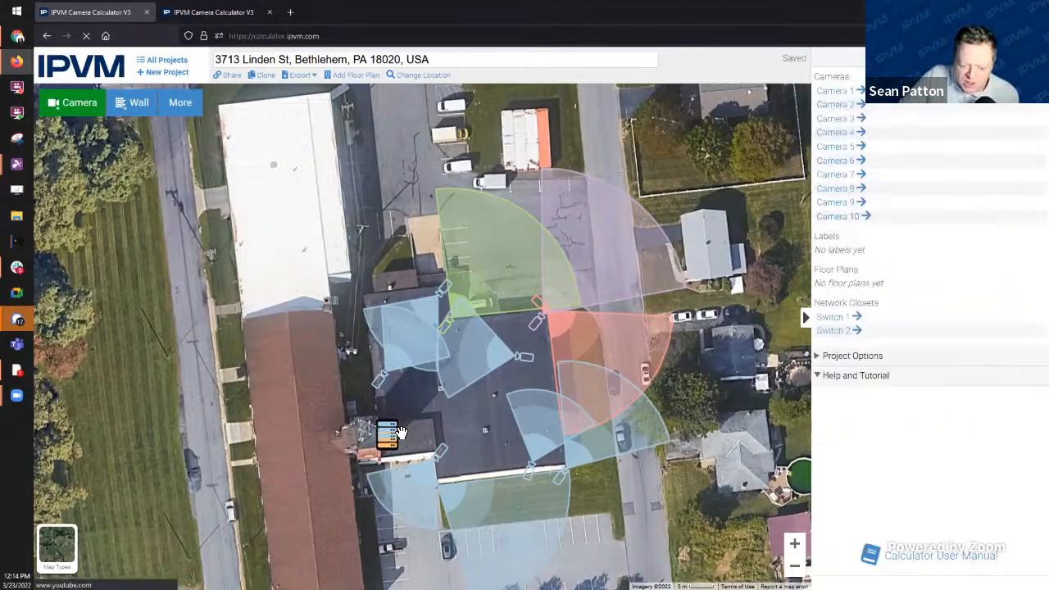
Step: Zoom and pan around the site to inspect the ten-camera, two-switch layout
scroll(404, 432, "up", 1)
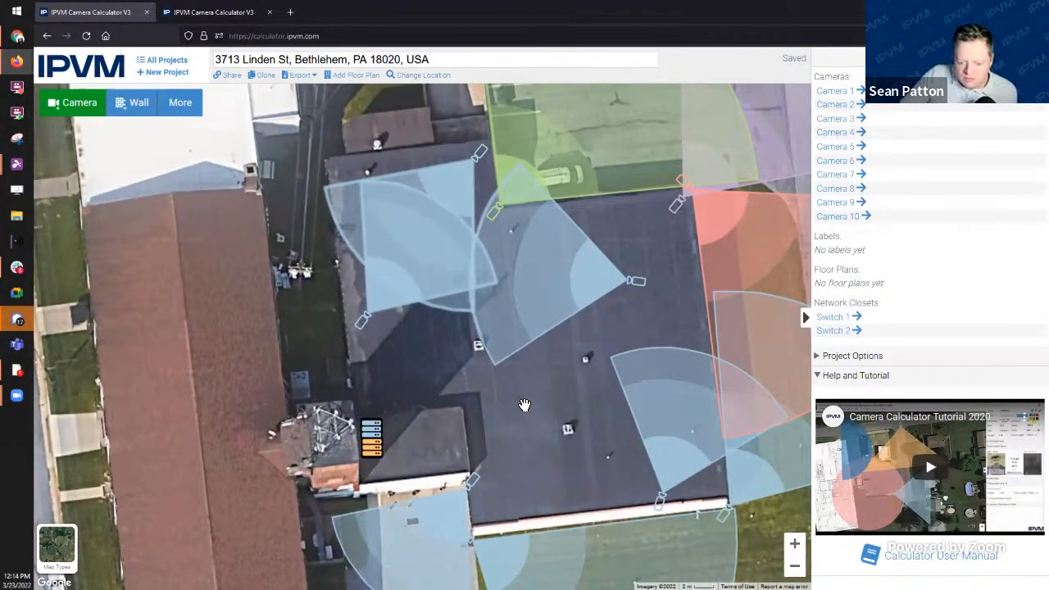
left_click_drag(524, 405, 556, 516)
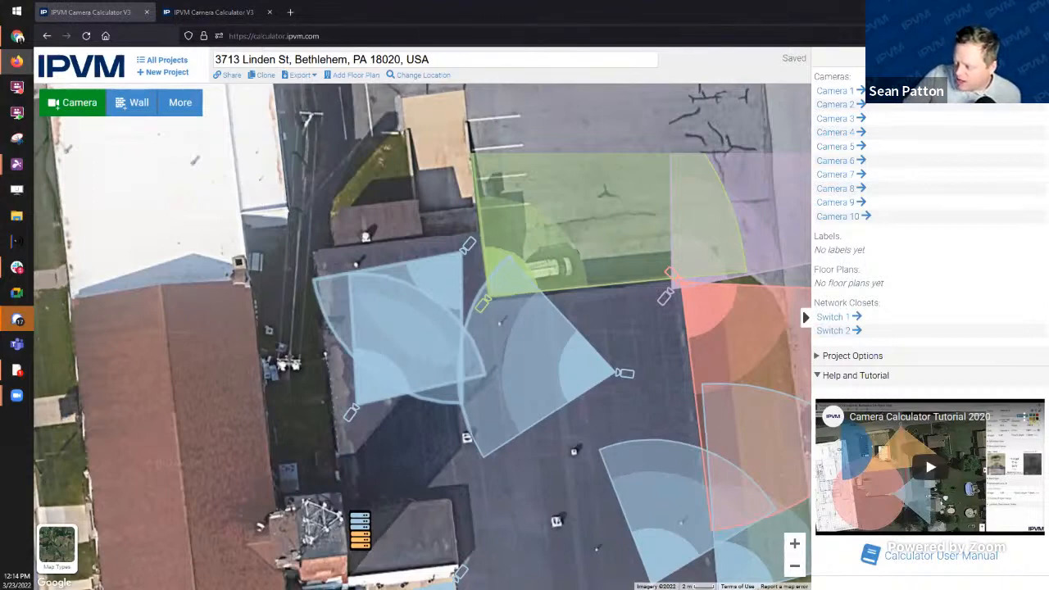
scroll(366, 248, "down", 1)
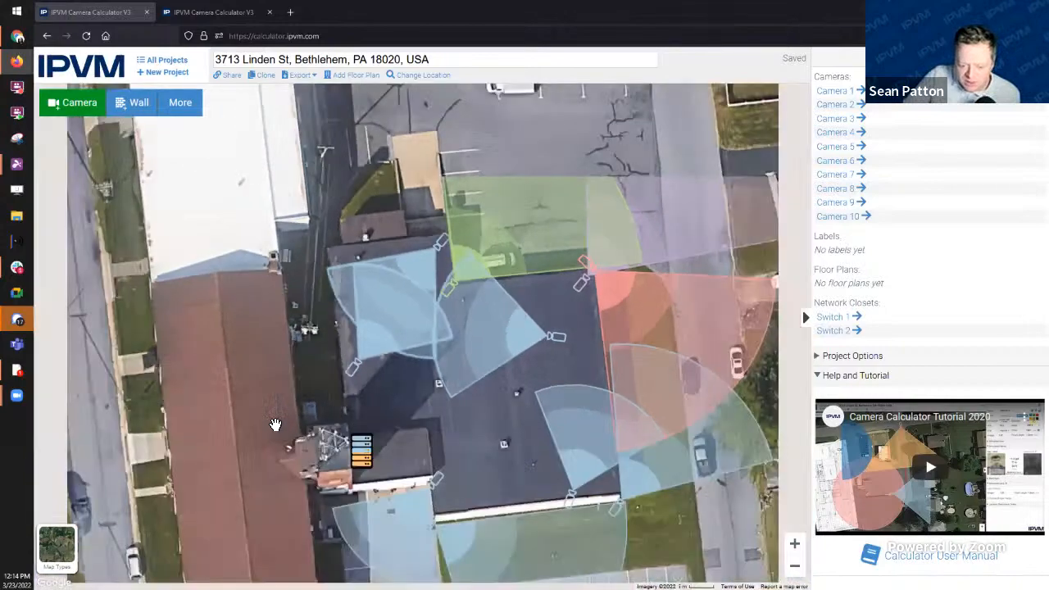
scroll(362, 385, "up", 1)
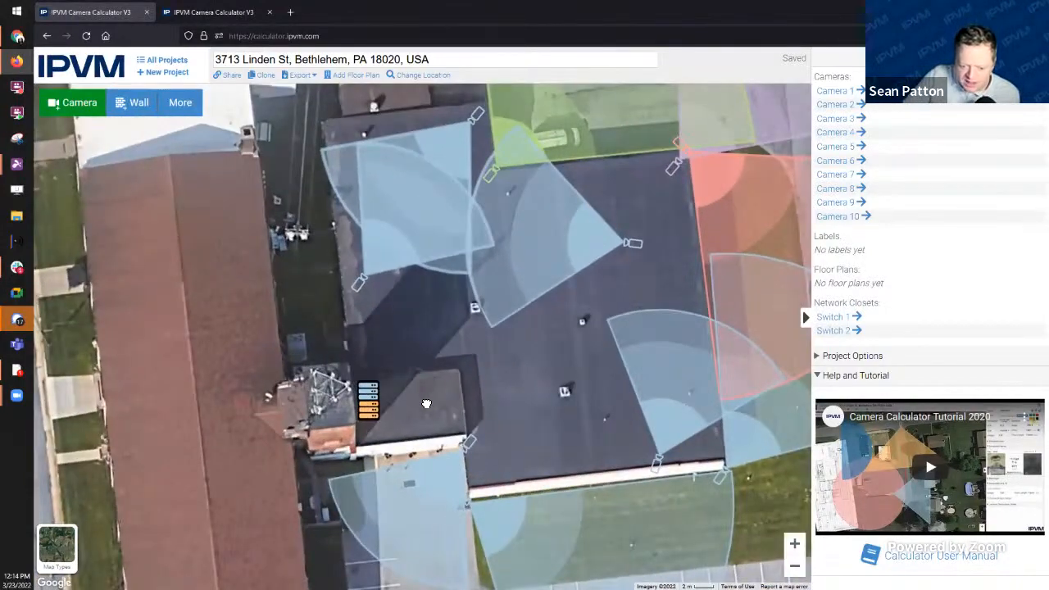
left_click_drag(434, 402, 358, 379)
left_click_drag(456, 362, 405, 428)
scroll(488, 343, "down", 1)
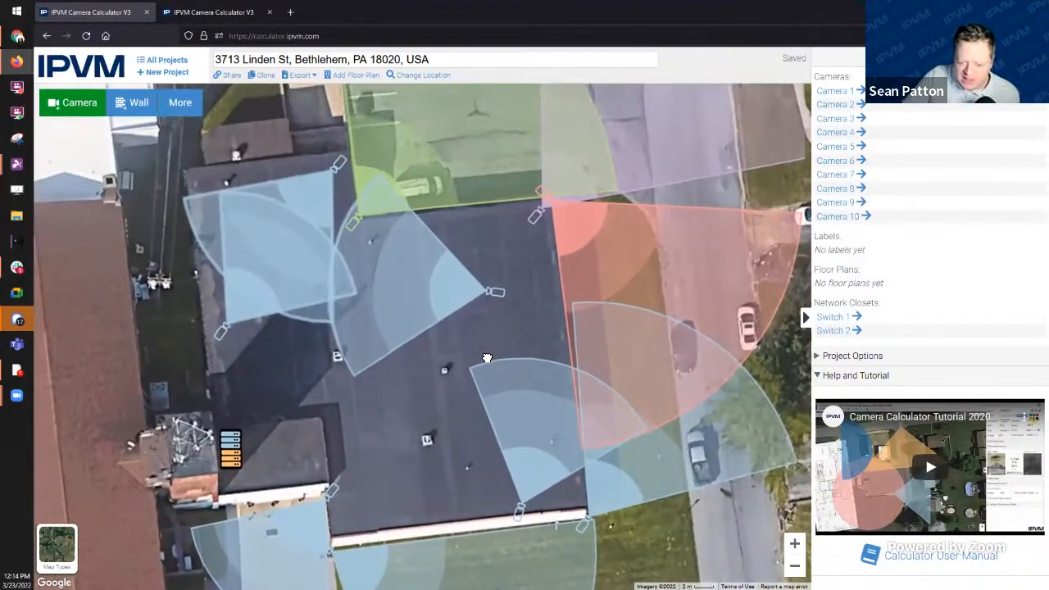
scroll(520, 321, "up", 1)
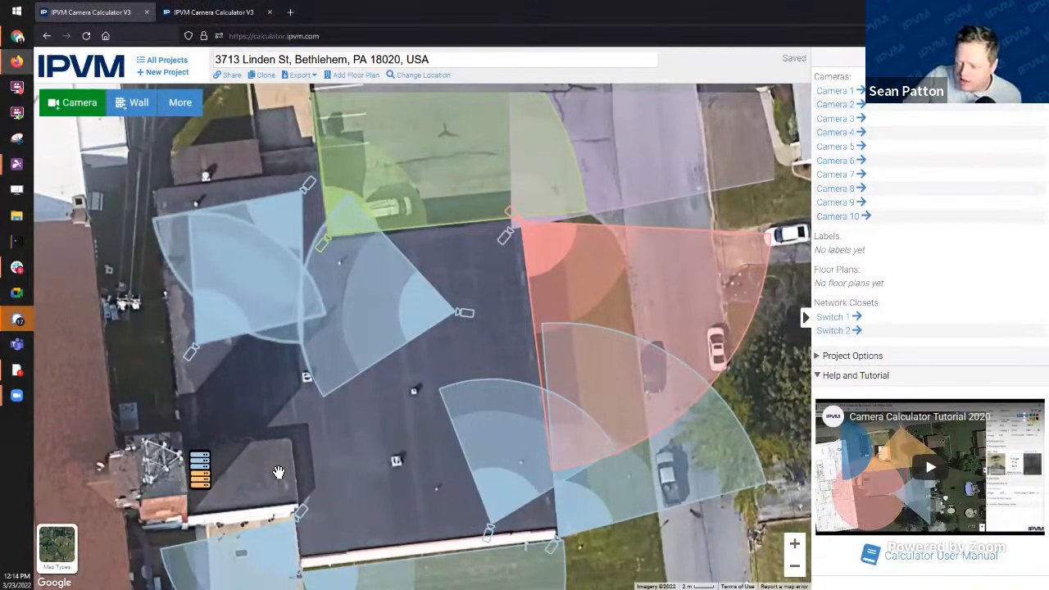
left_click_drag(279, 471, 314, 475)
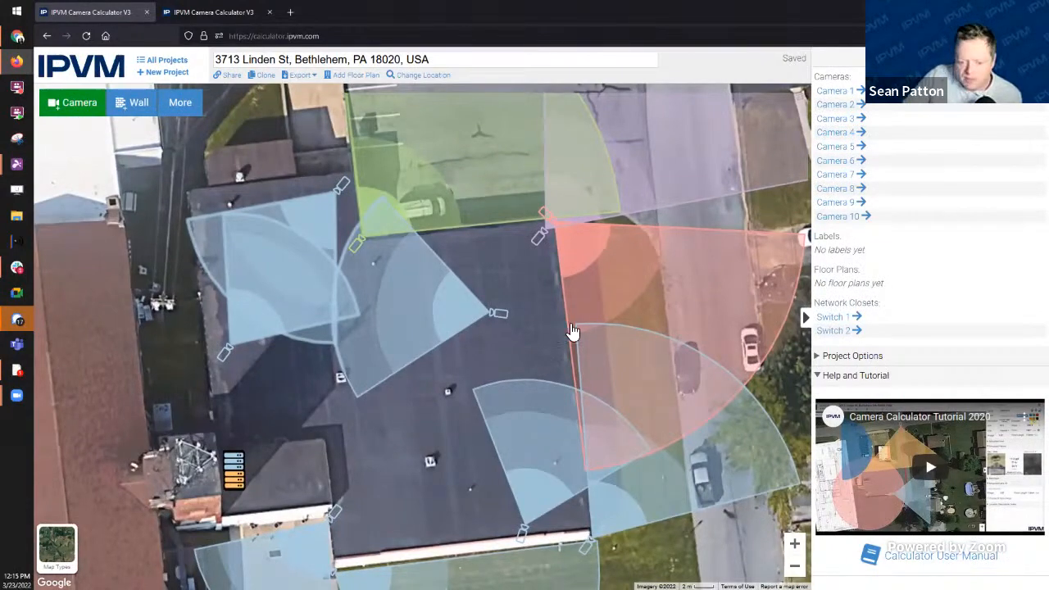
left_click_drag(520, 320, 403, 399)
scroll(372, 335, "down", 1)
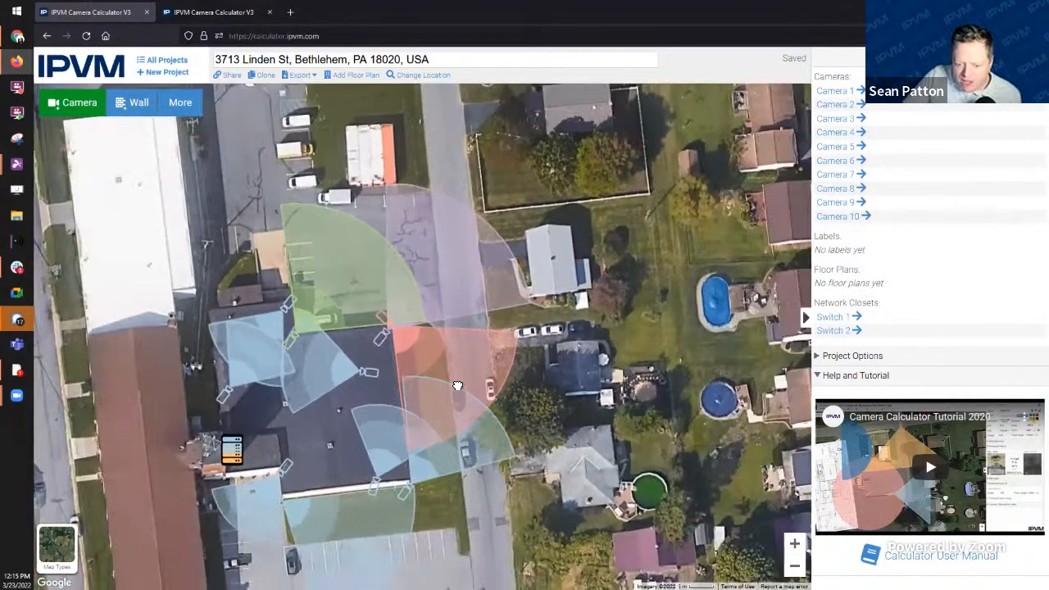
left_click_drag(326, 401, 454, 389)
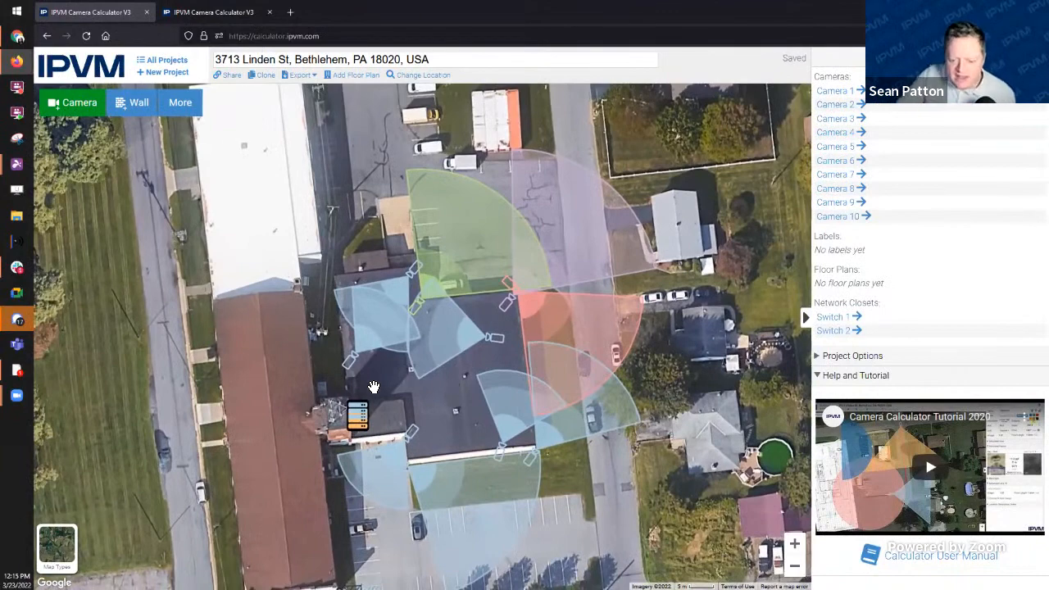
Step: Compare the blue switch's Cameras 9 and 10 (177 ft) with the orange switch's eight cameras (1210 ft)
left_click(358, 419)
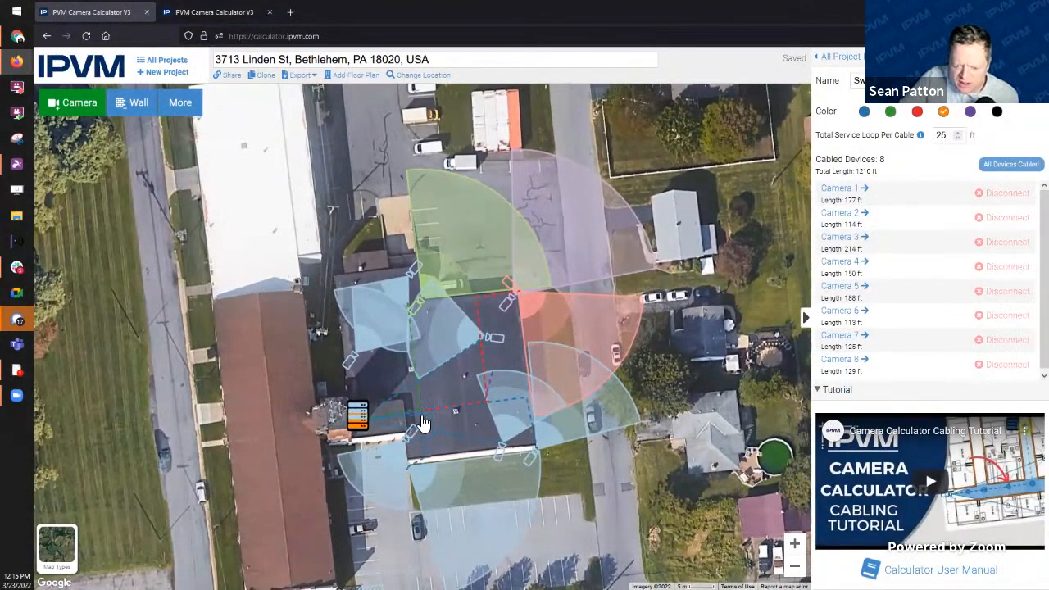
left_click(356, 416)
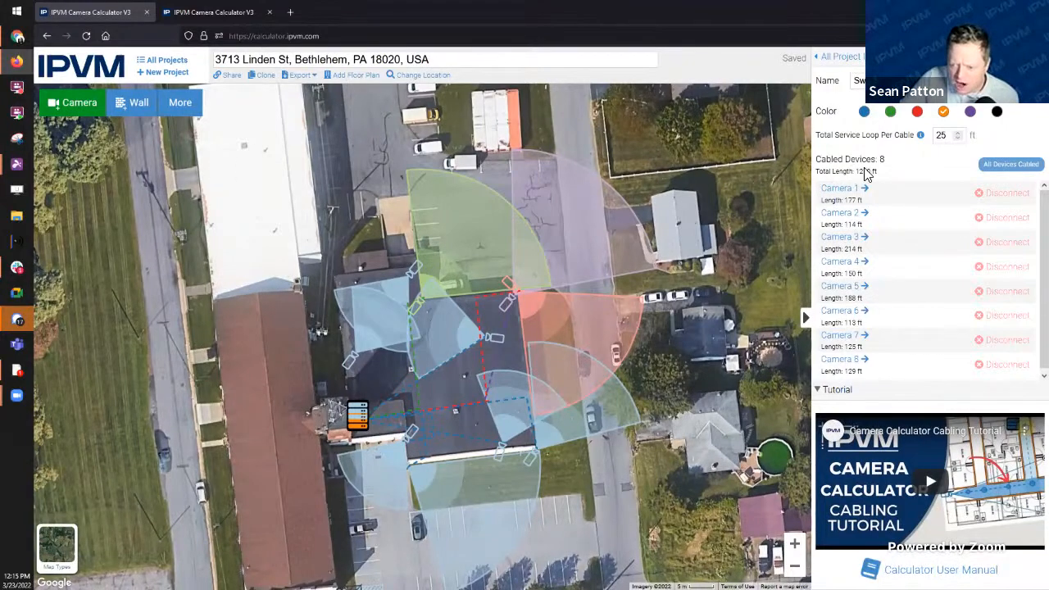
left_click(359, 409)
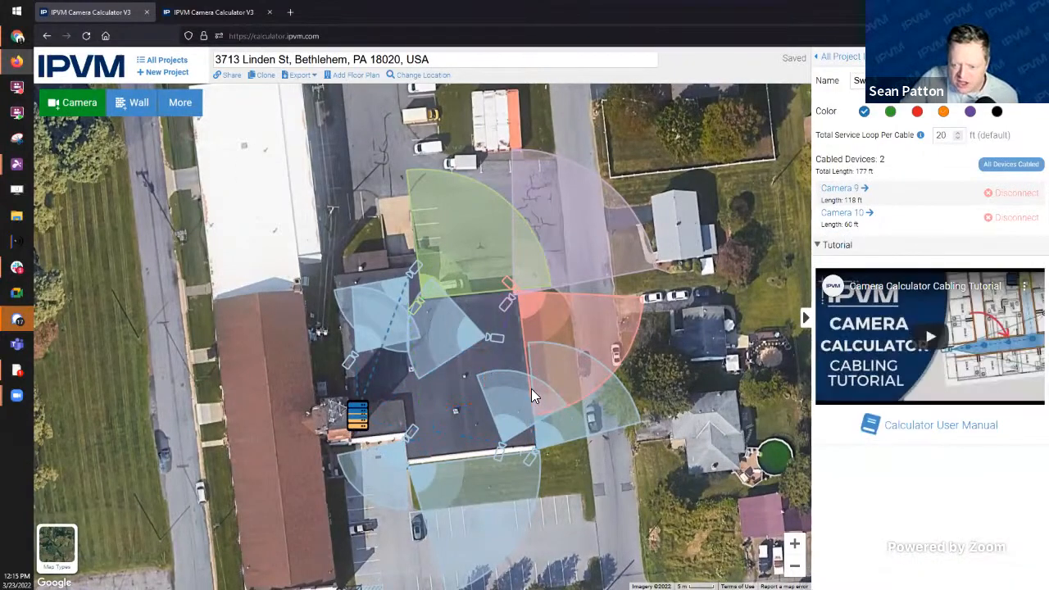
left_click(358, 422)
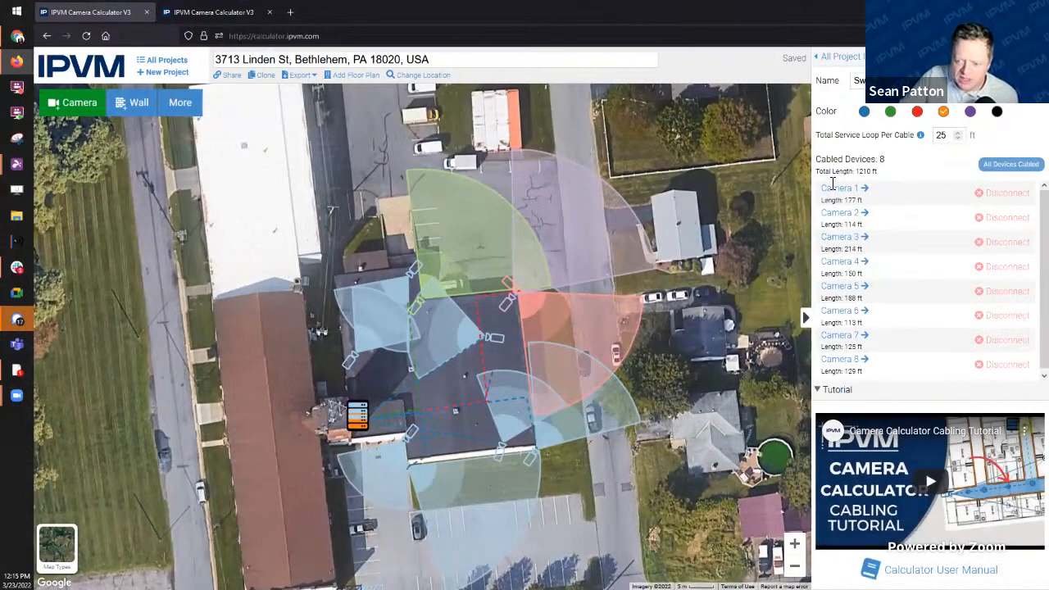
left_click(359, 420)
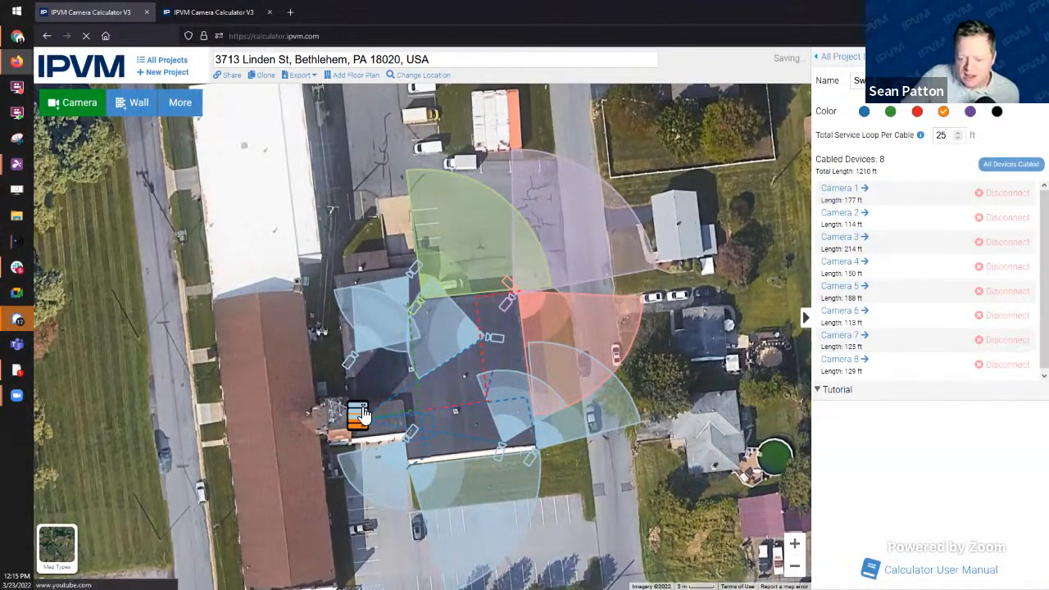
left_click(361, 430)
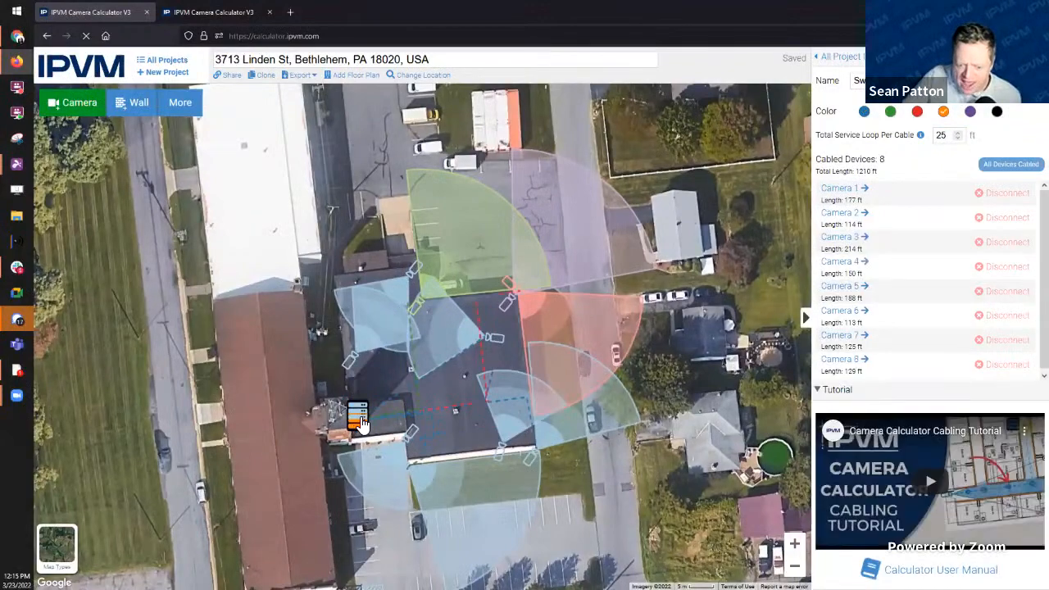
left_click(358, 418)
left_click(359, 428)
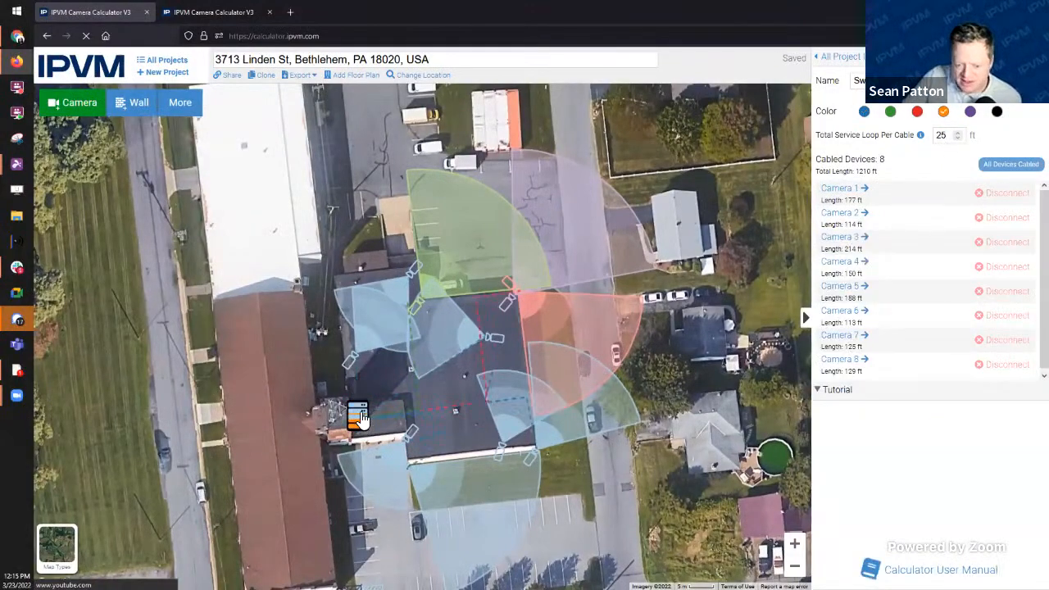
left_click(361, 415)
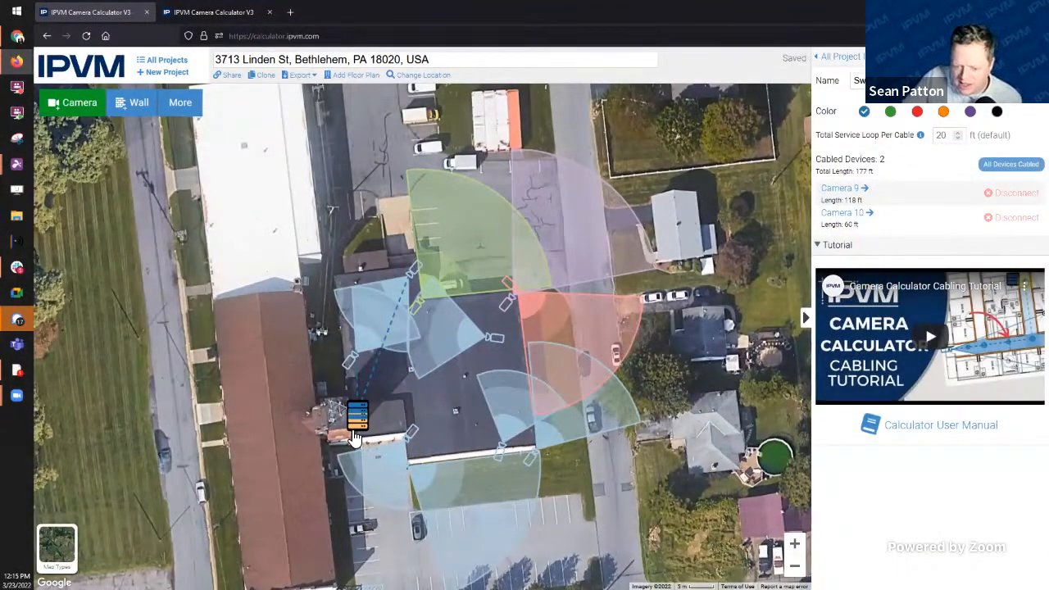
left_click(358, 430)
left_click(359, 418)
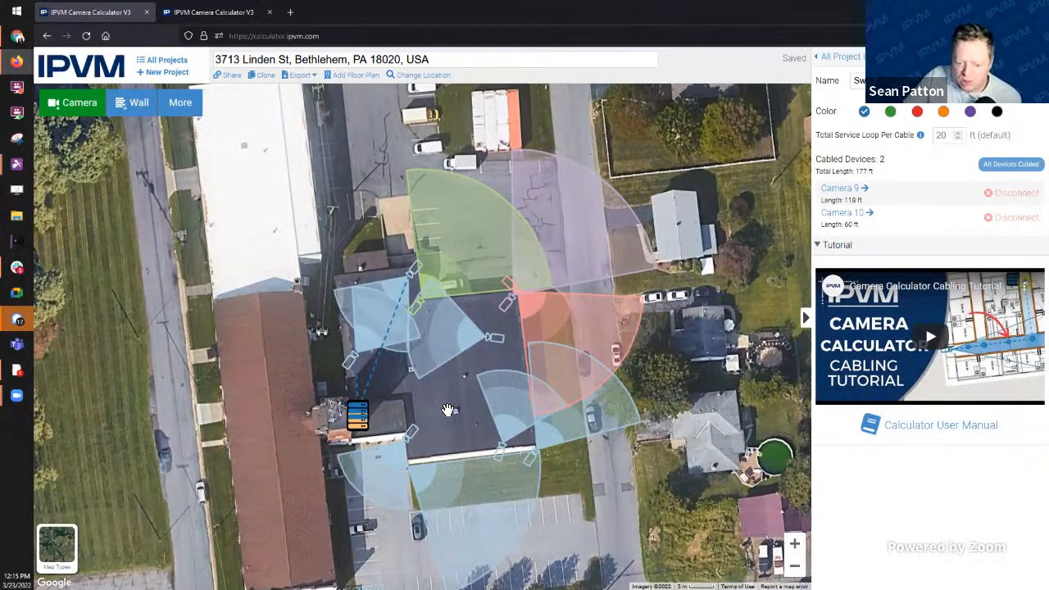
left_click(300, 75)
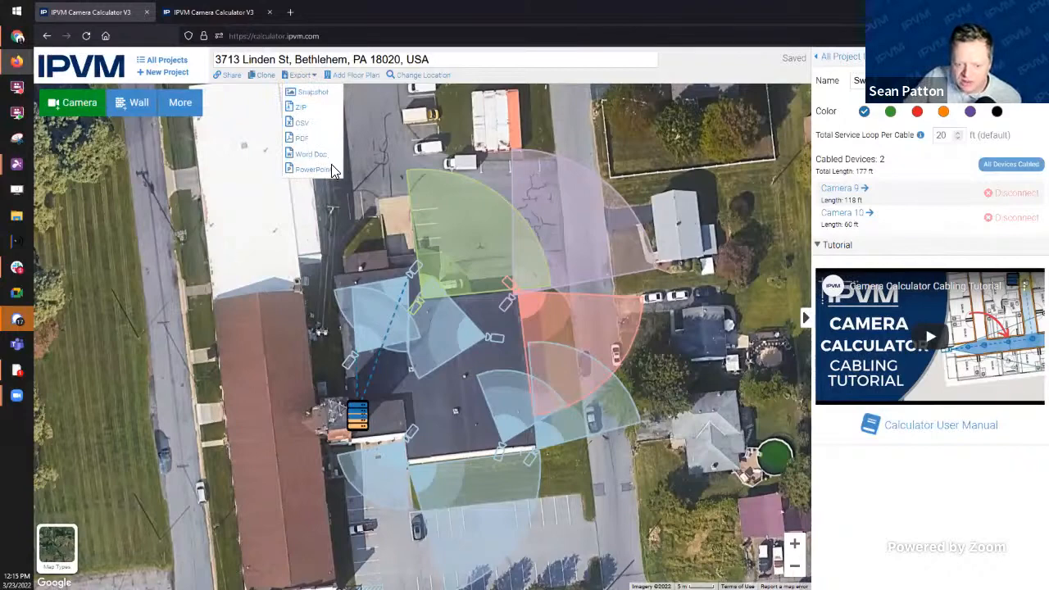
Step: Export the site plan as a PowerPoint report and open the 15-slide deck for editing
left_click(311, 170)
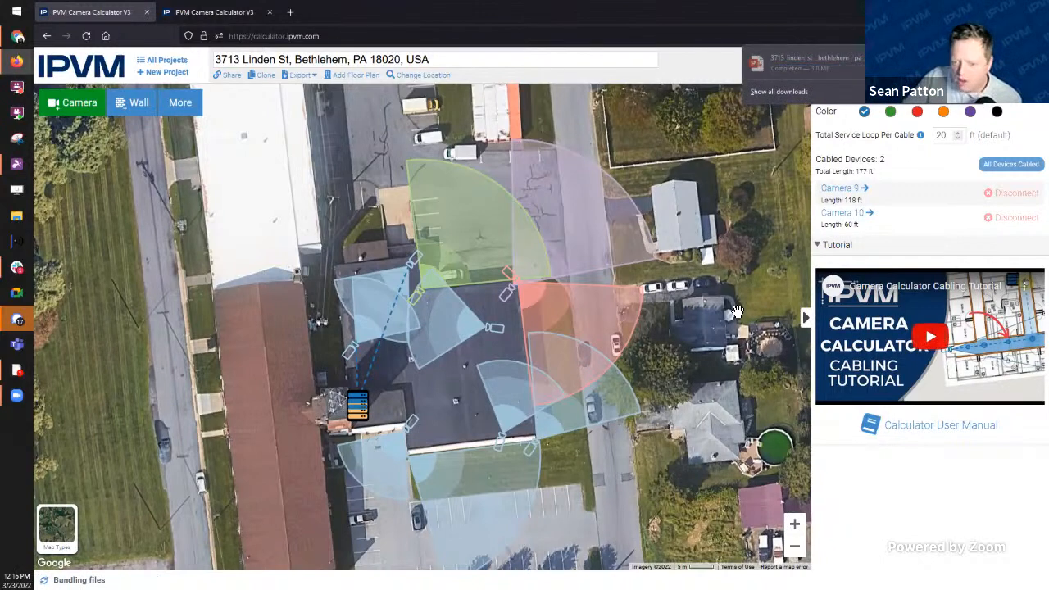
left_click(811, 57)
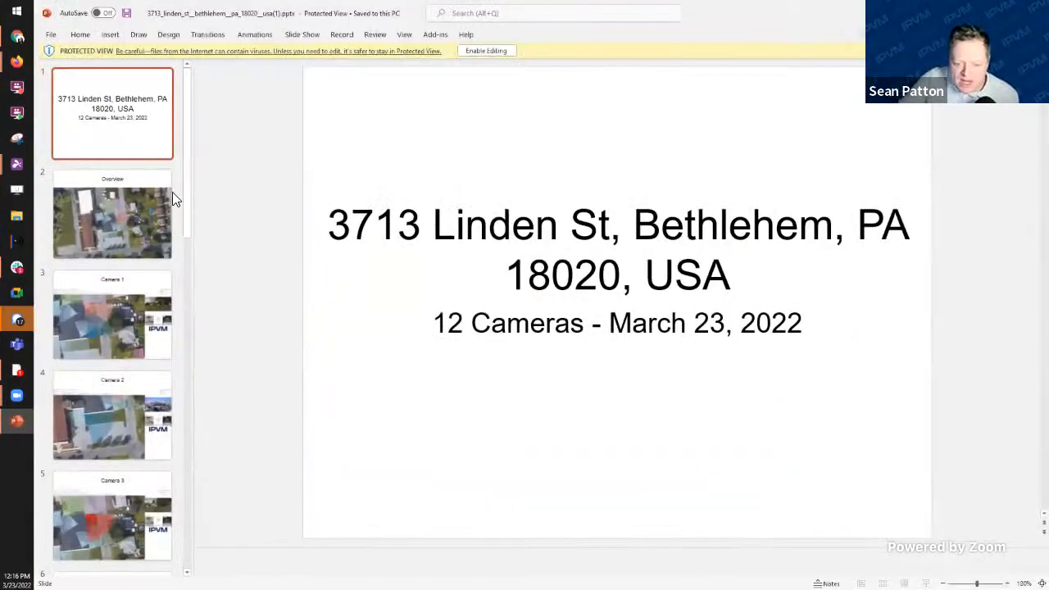
left_click(490, 49)
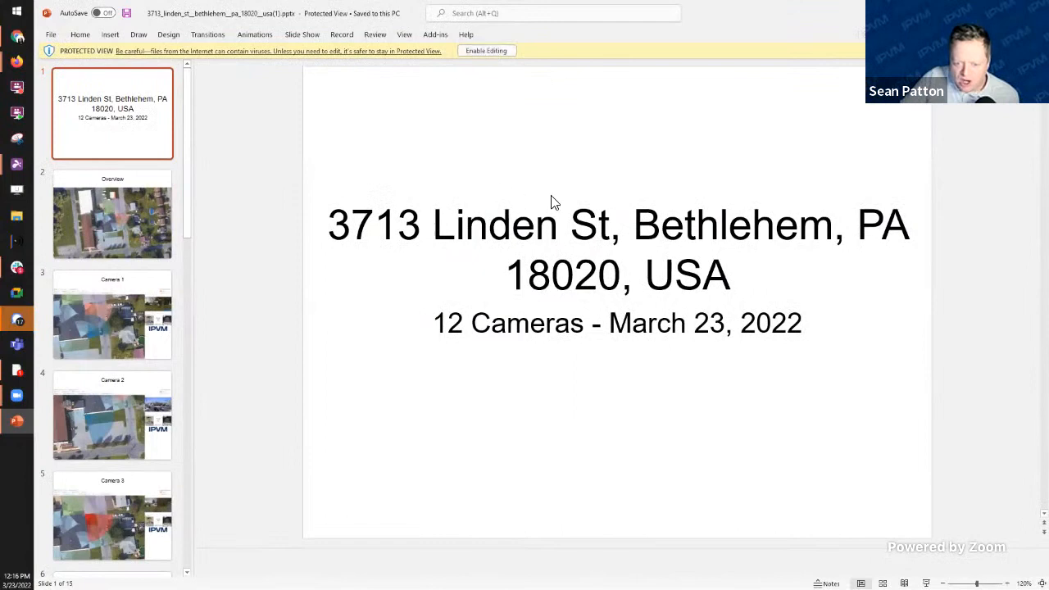
left_click(127, 237)
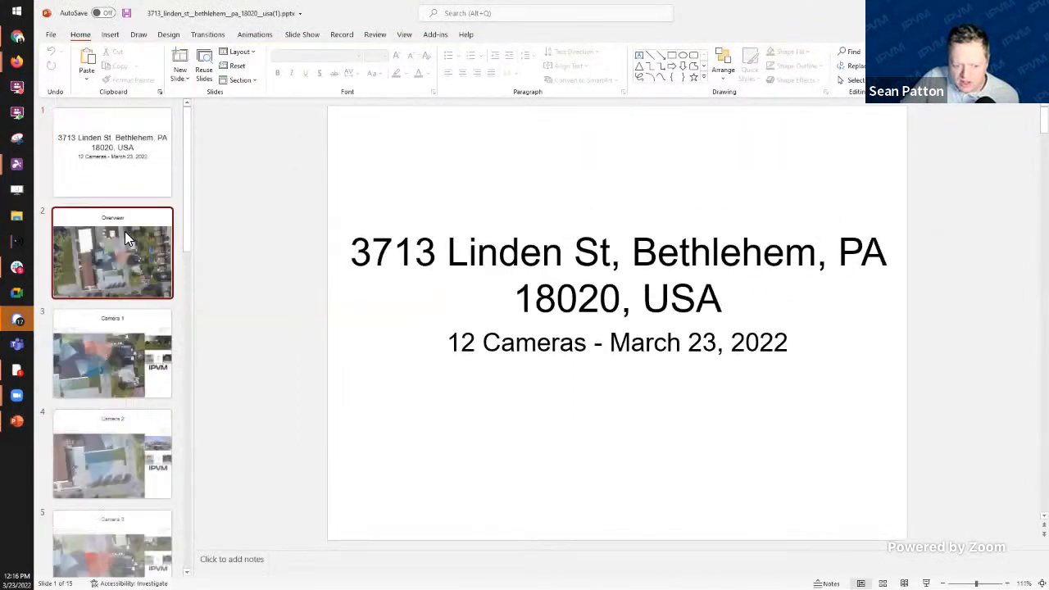
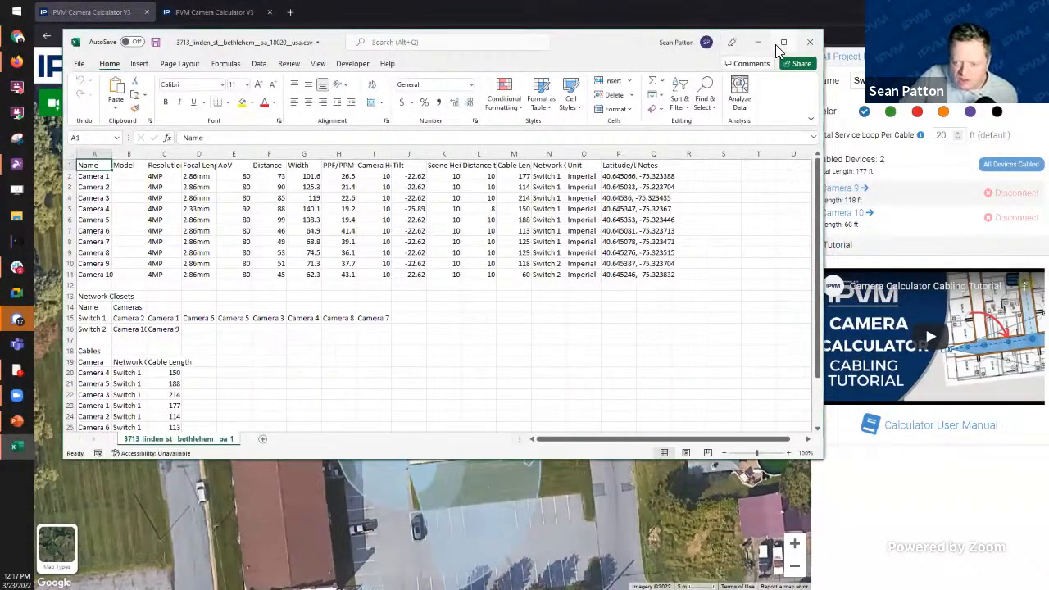
Step: Maximize Excel and widen the Cable Length column of the exported camera list
left_click(782, 42)
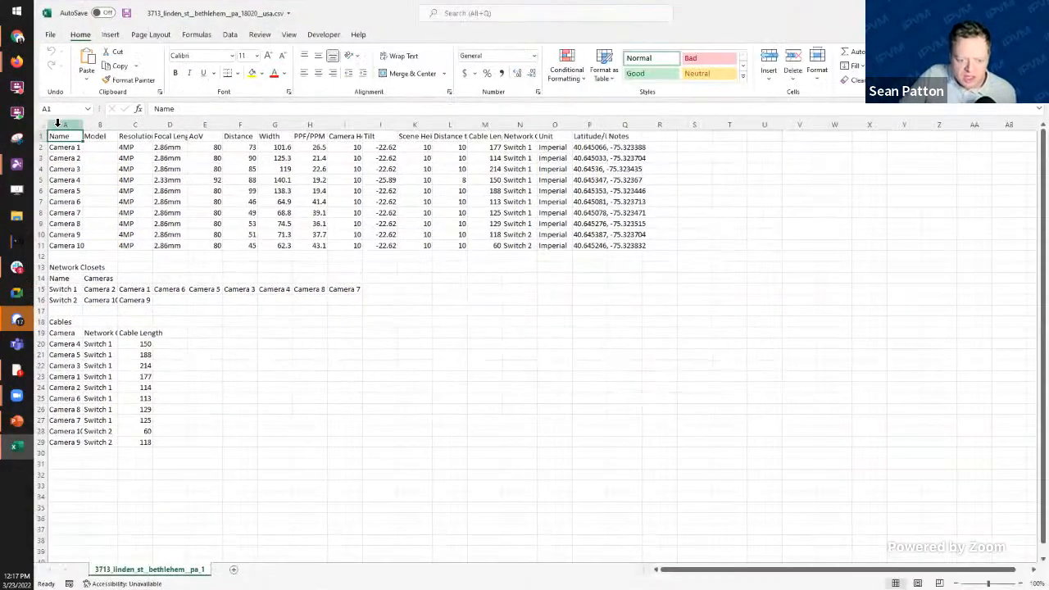
left_click(58, 123)
left_click(720, 222)
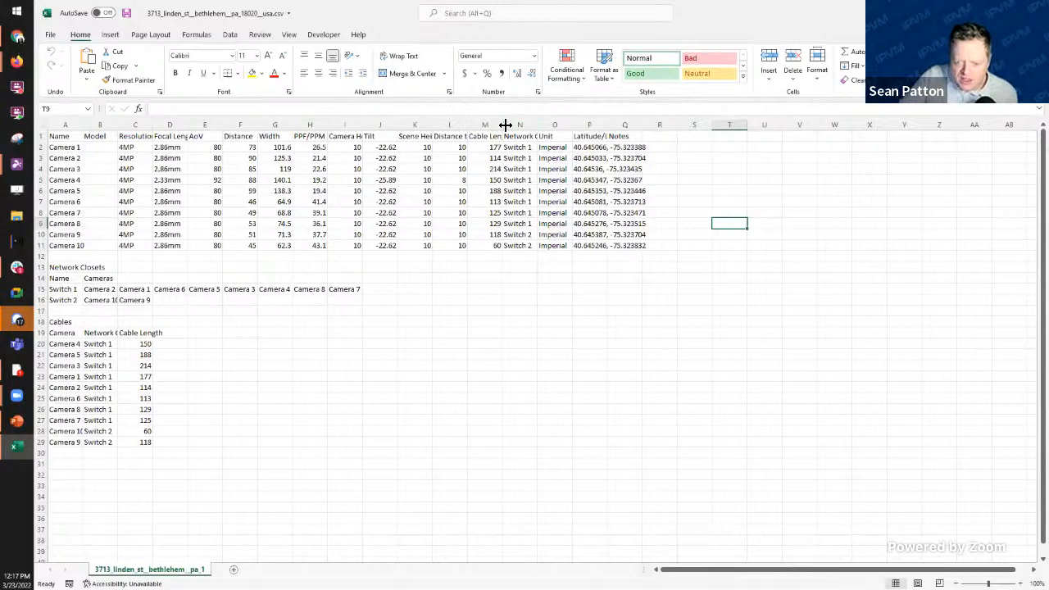
left_click_drag(505, 125, 594, 121)
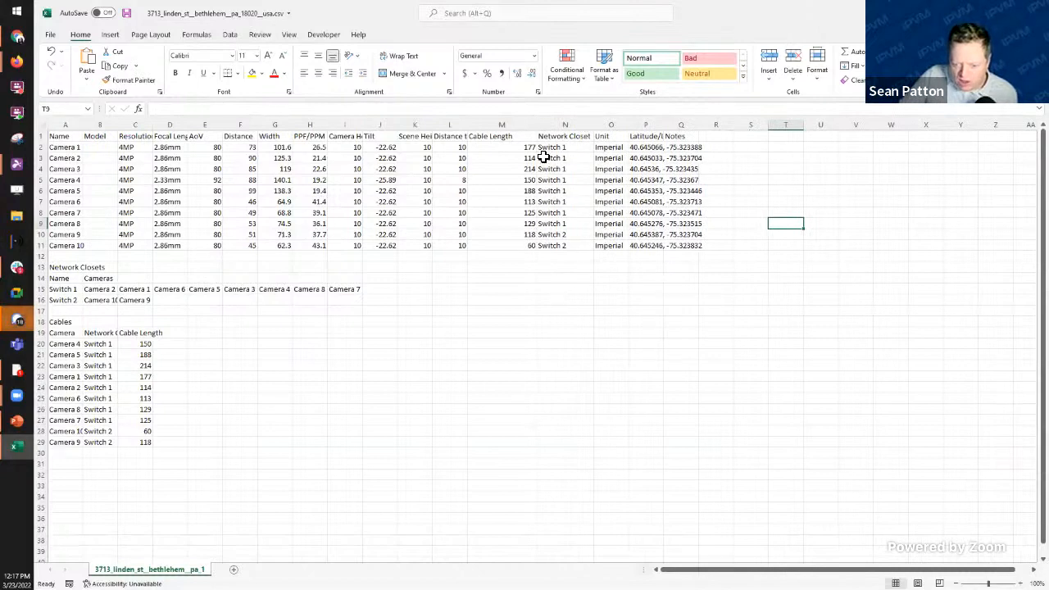
Step: Review the Switch 1 and Switch 2 closet entries and the Camera 4, 5, 6, 9 cable rows
left_click(64, 293)
left_click(63, 301)
left_click(103, 301)
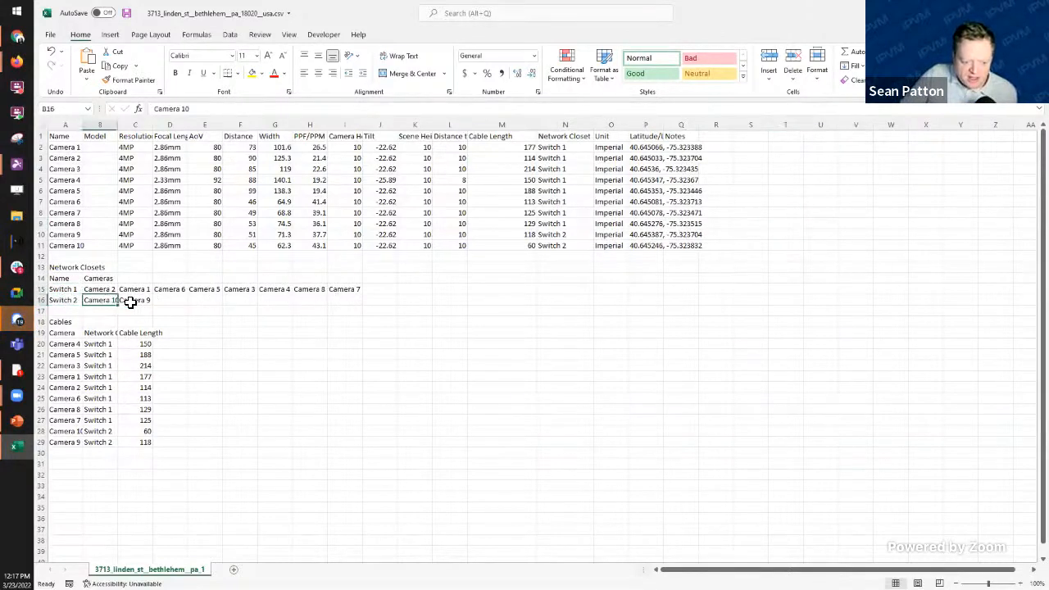
left_click(141, 301)
left_click(365, 344)
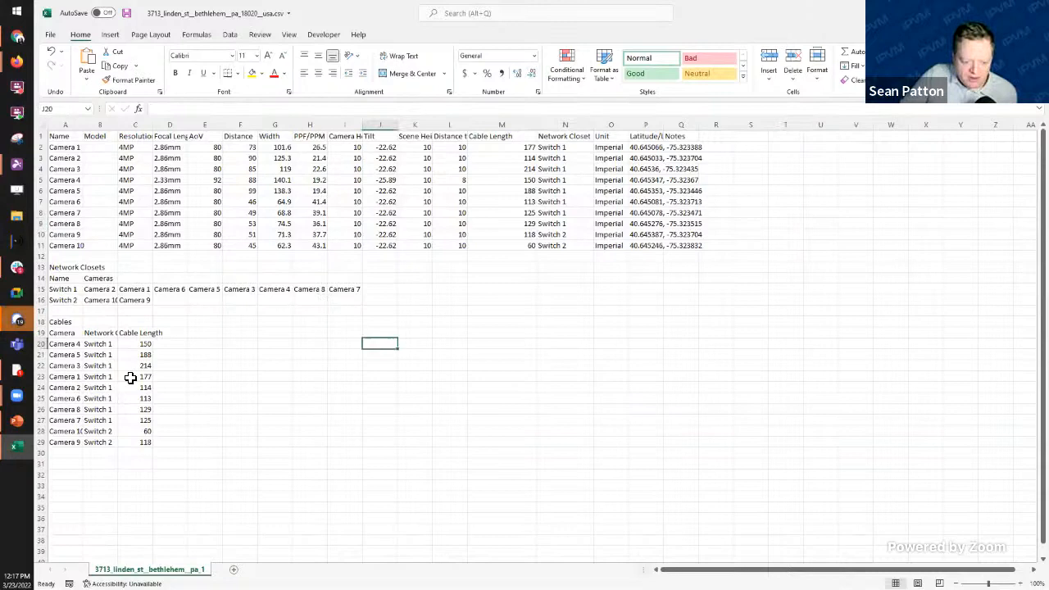
left_click(62, 344)
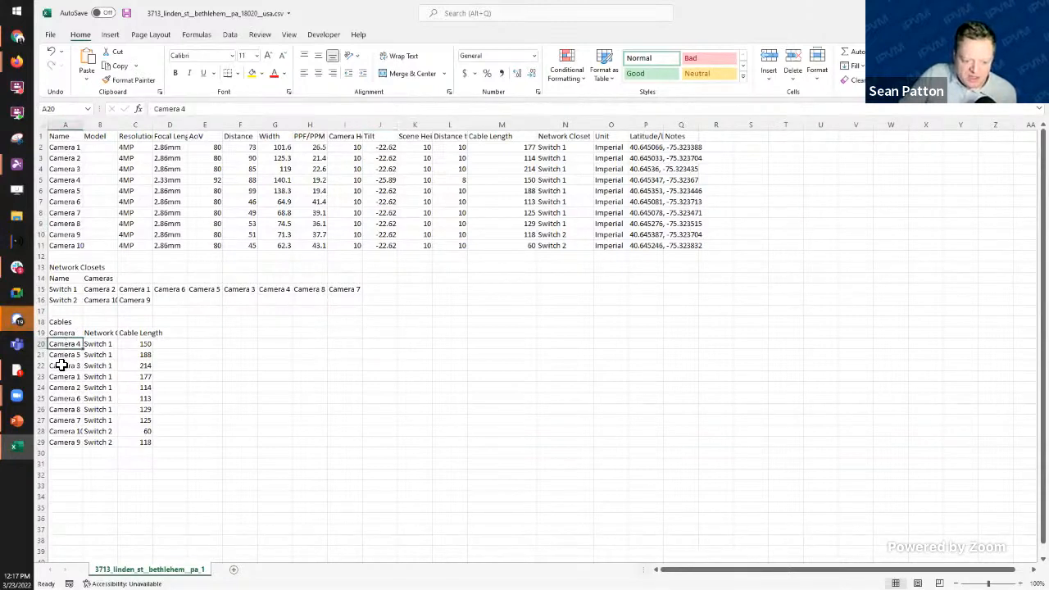
left_click(62, 354)
left_click(63, 398)
left_click(64, 443)
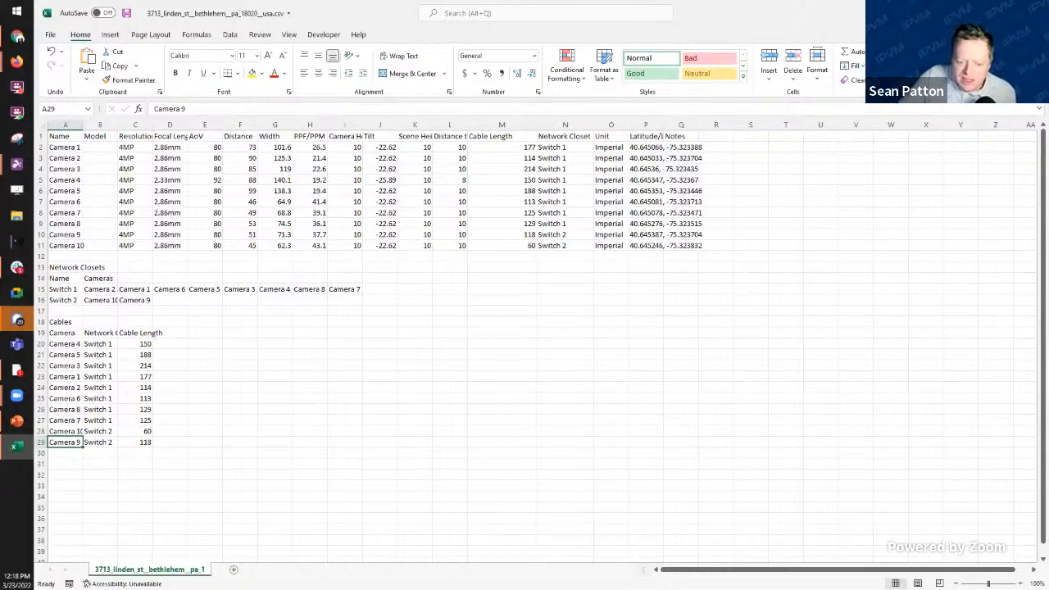
key("alt+Tab")
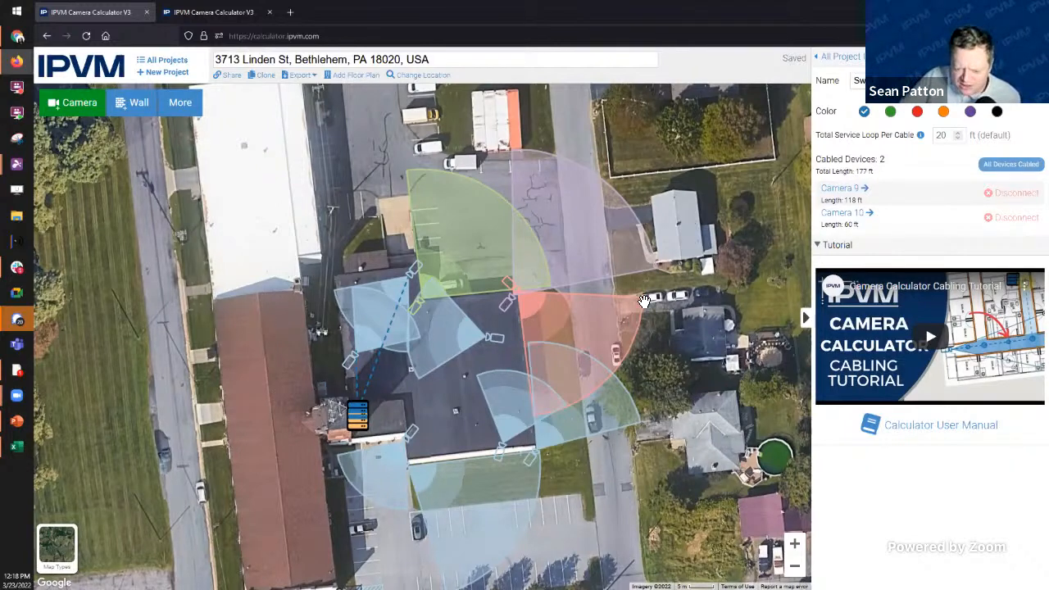
Step: Bring up a second, narrow calculator window on the New/Open/Resume Project screen
left_click_drag(625, 518, 631, 519)
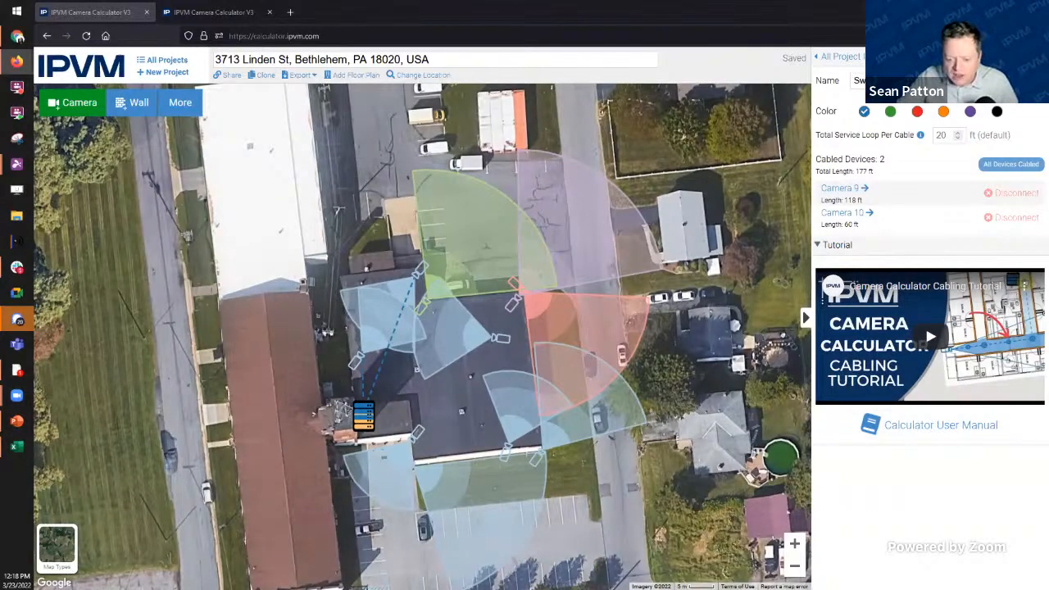
key("alt+Tab")
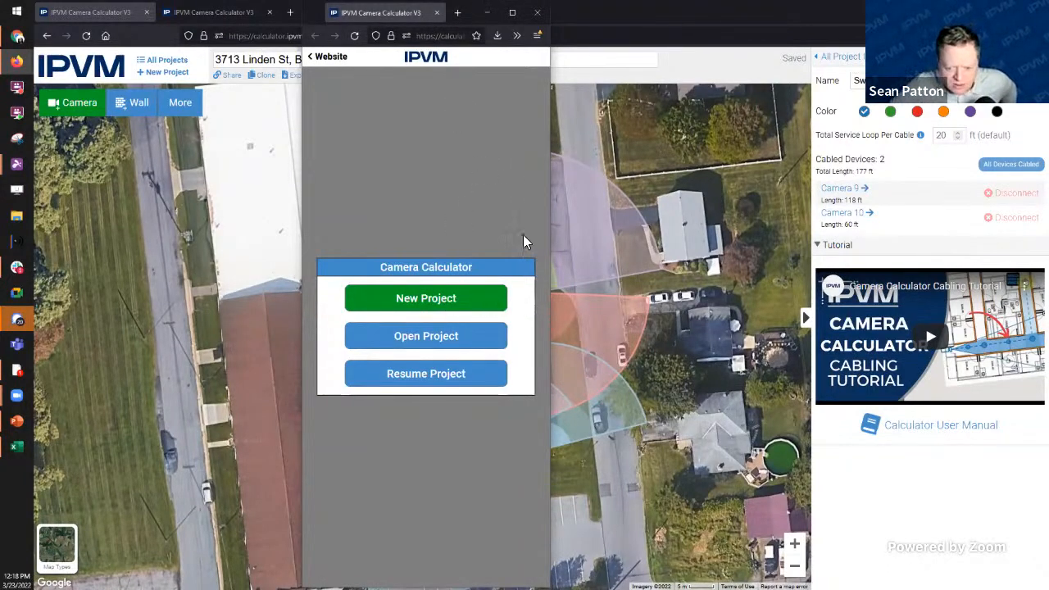
left_click(452, 299)
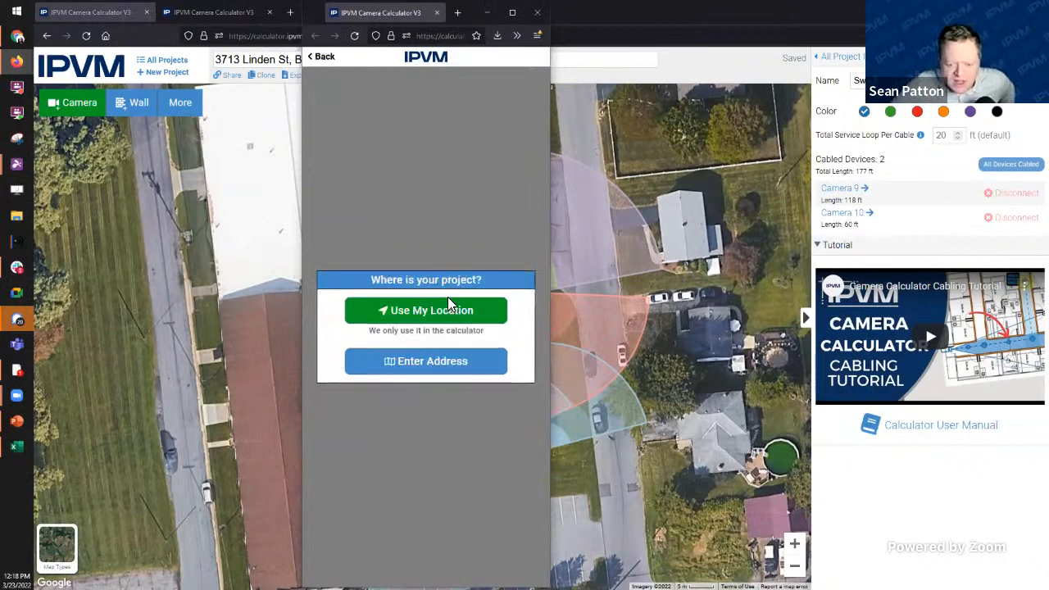
left_click(443, 309)
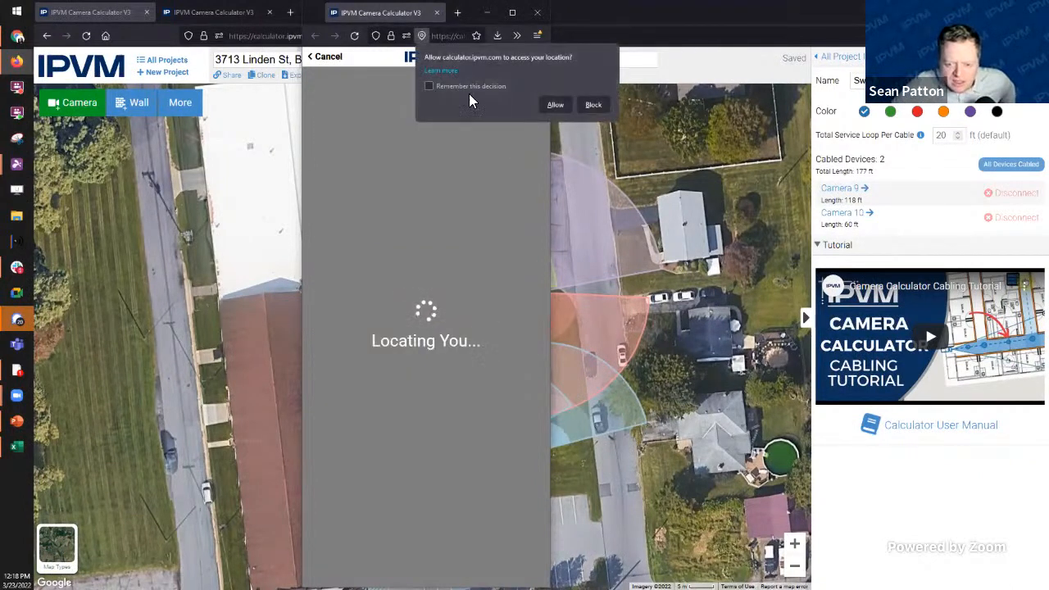
left_click(592, 105)
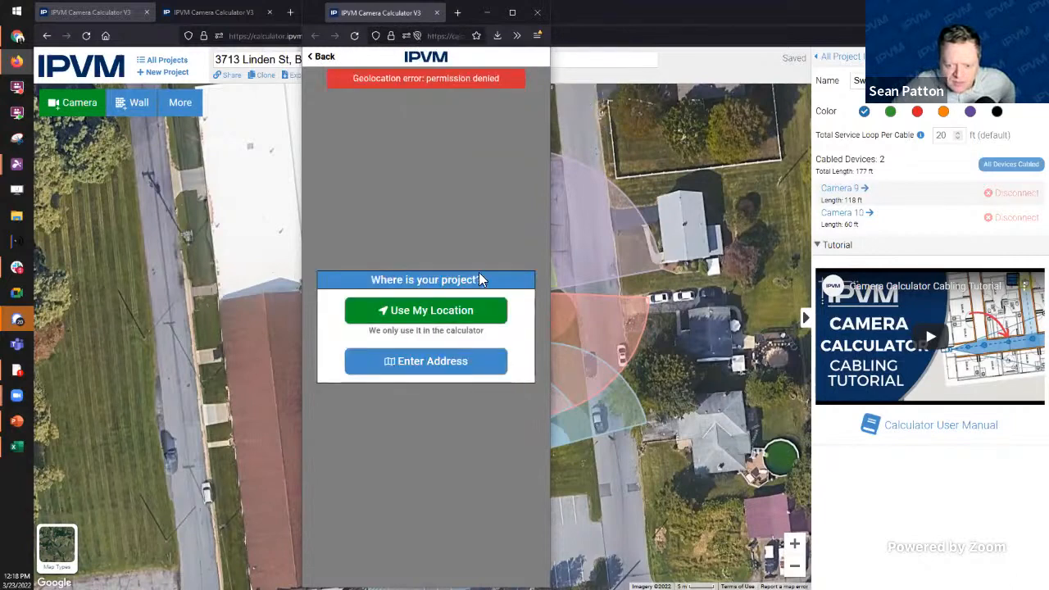
left_click(433, 360)
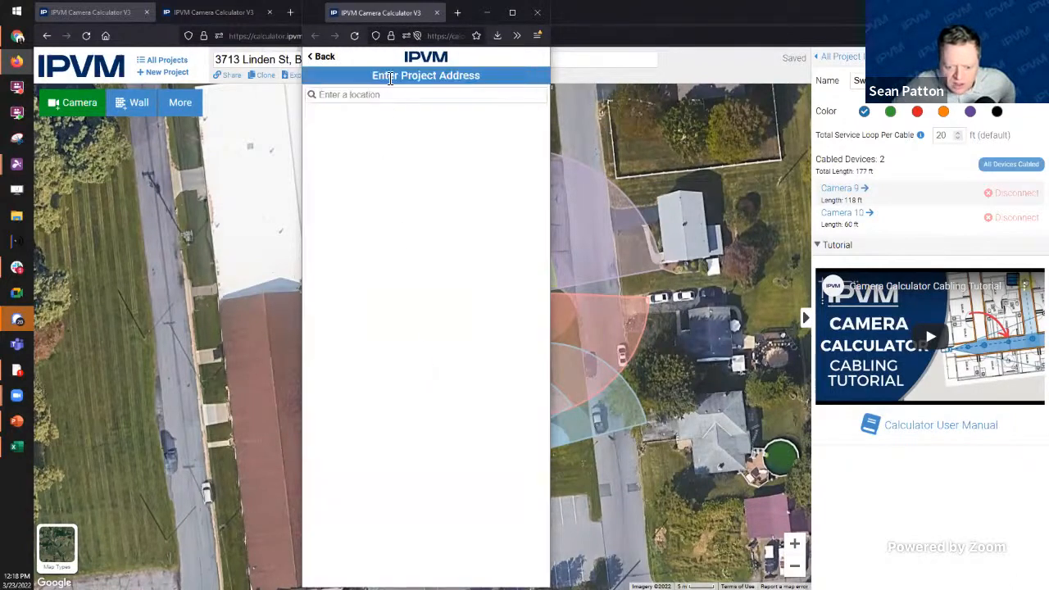
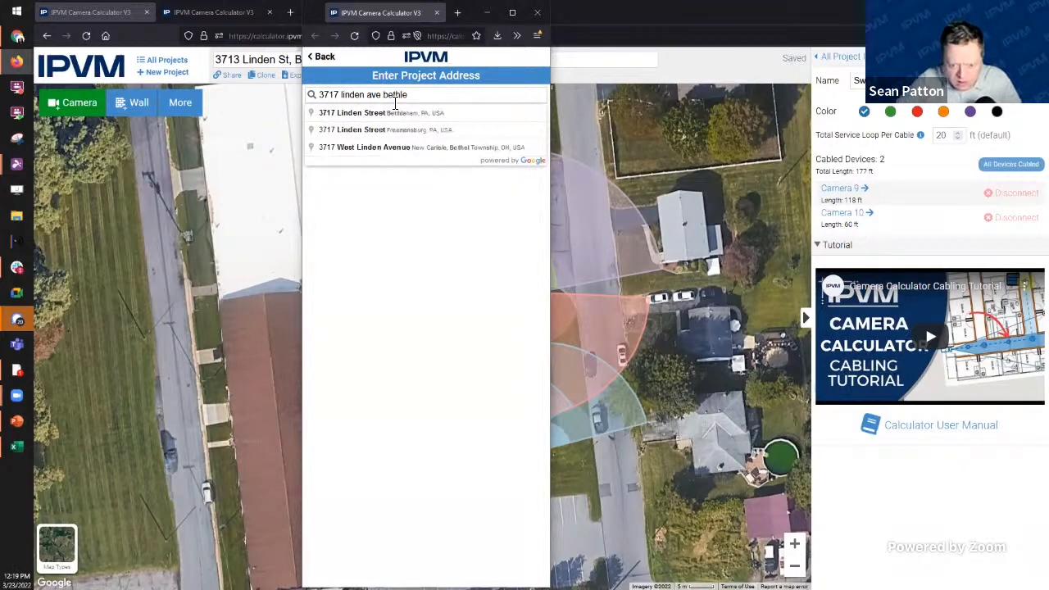
left_click(393, 115)
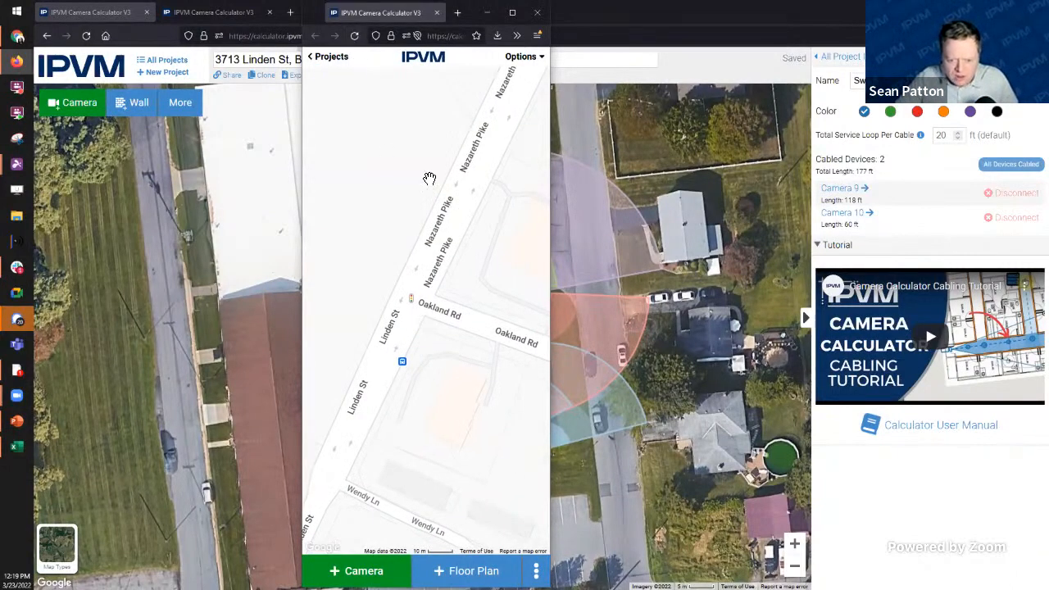
Step: Place a camera near Linden St and Oakland Rd and add a network closet
left_click_drag(464, 377, 418, 337)
left_click(377, 571)
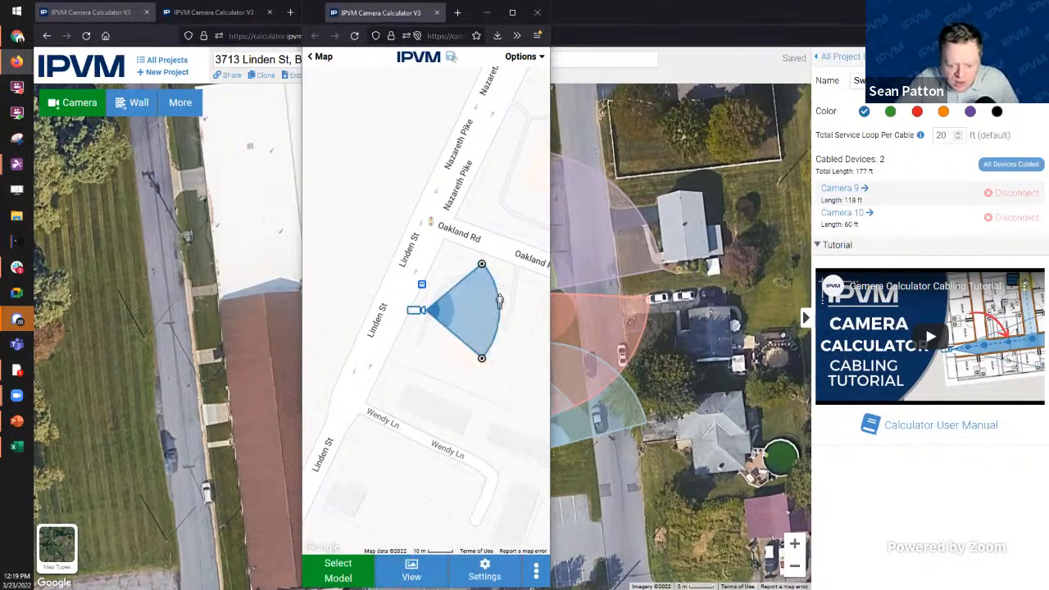
left_click(536, 571)
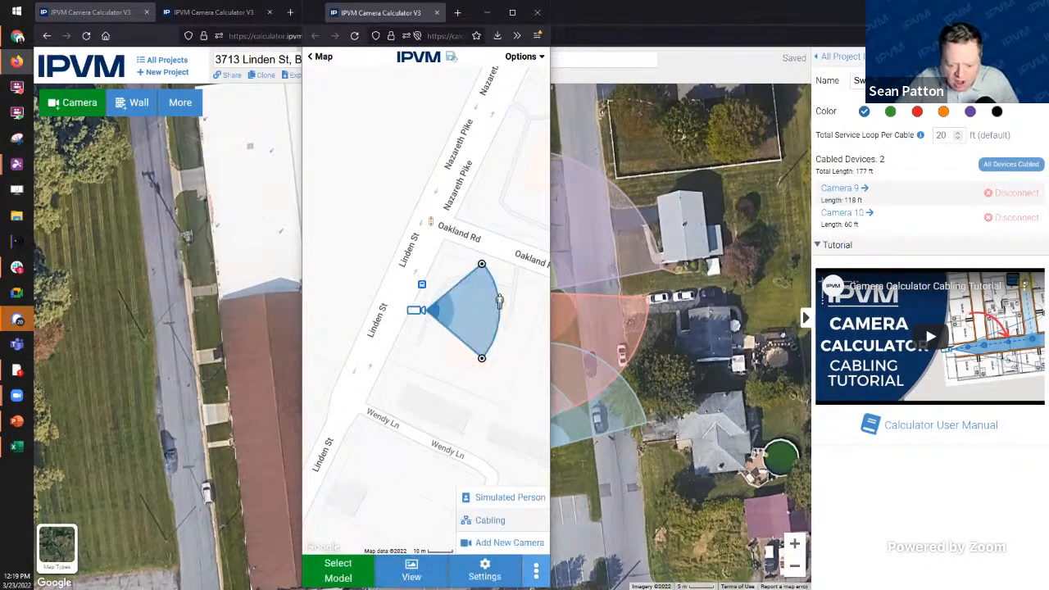
left_click(490, 523)
left_click(445, 554)
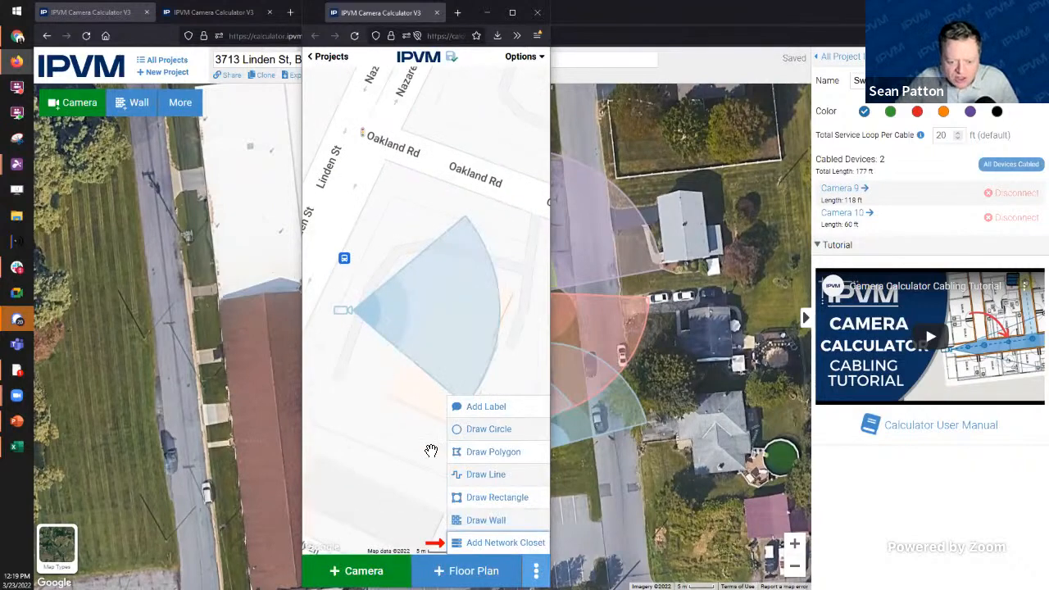
left_click(492, 542)
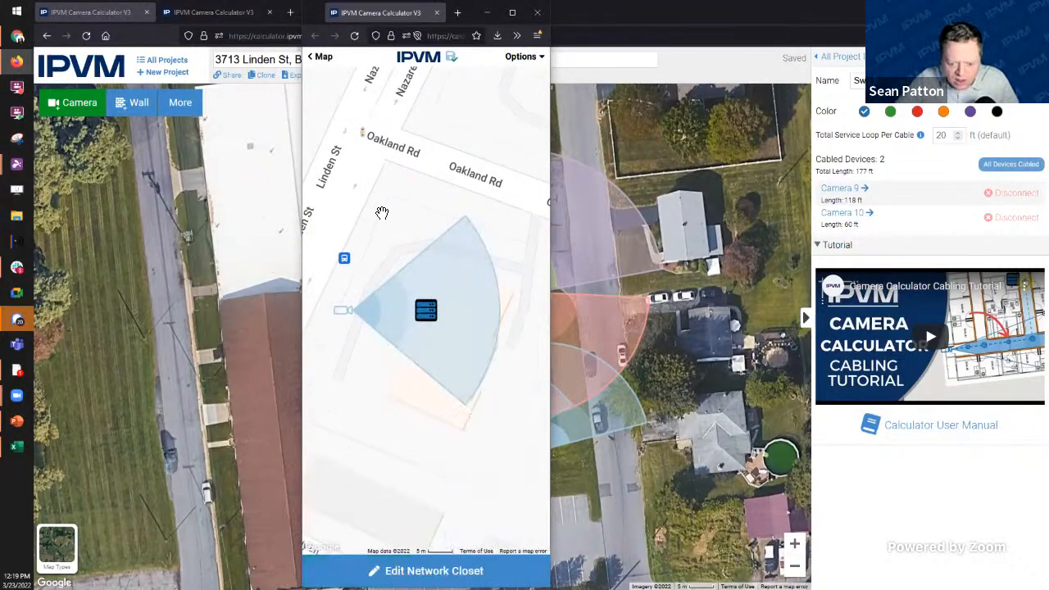
Step: Position the closet beside the camera and cable Camera 1 to it (106 ft)
left_click_drag(428, 323, 416, 414)
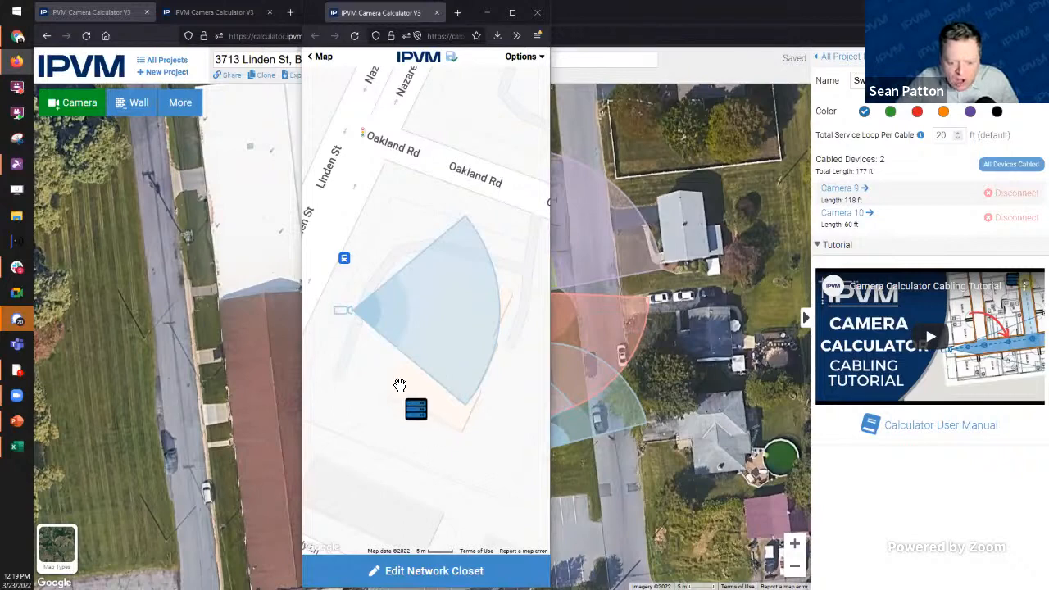
left_click_drag(351, 317, 444, 277)
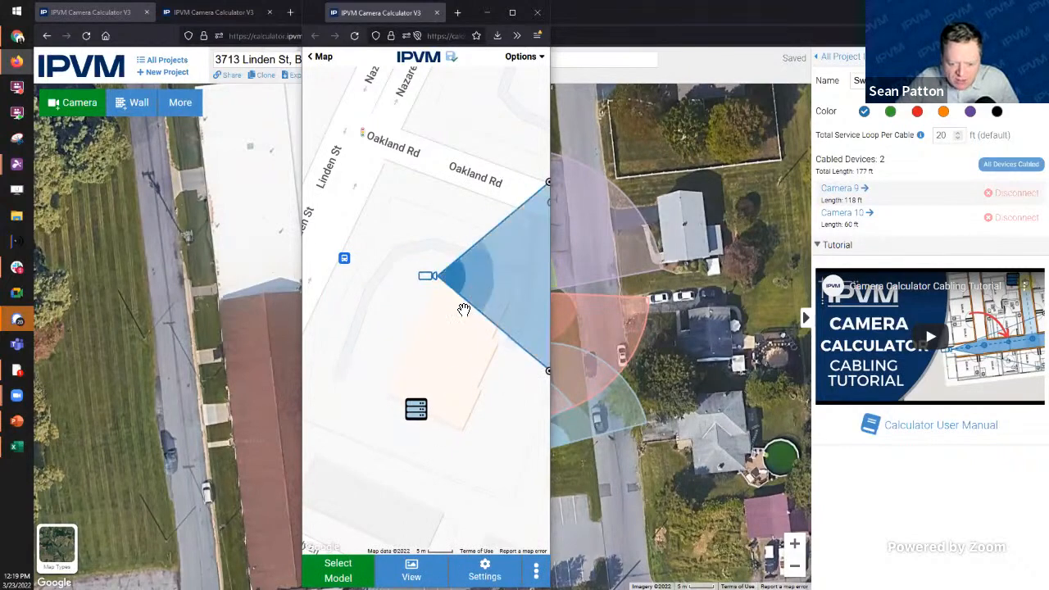
left_click_drag(469, 360, 458, 389)
left_click_drag(409, 439, 429, 432)
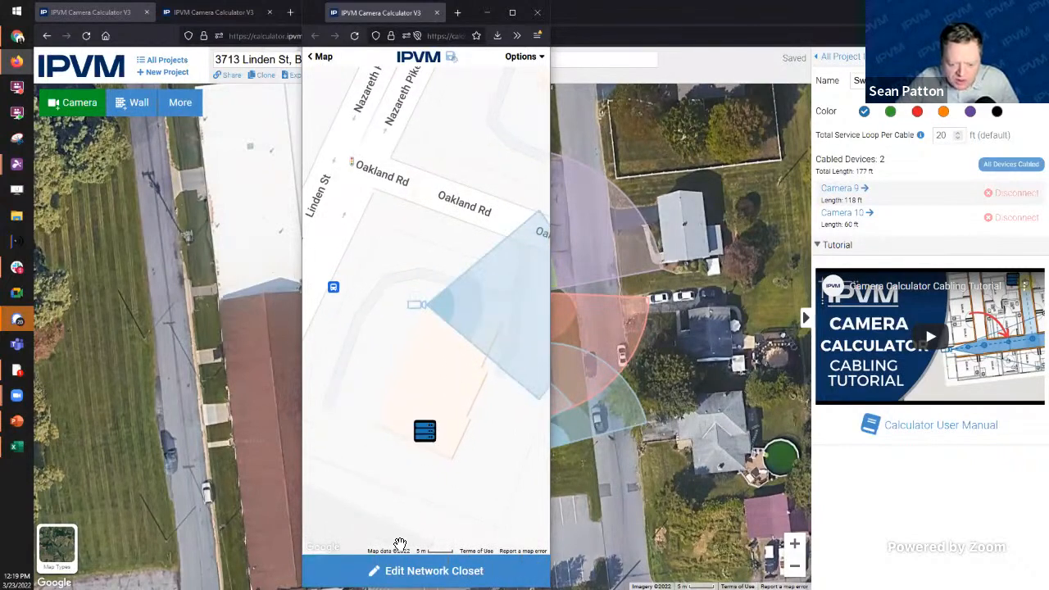
left_click(426, 570)
left_click(513, 364)
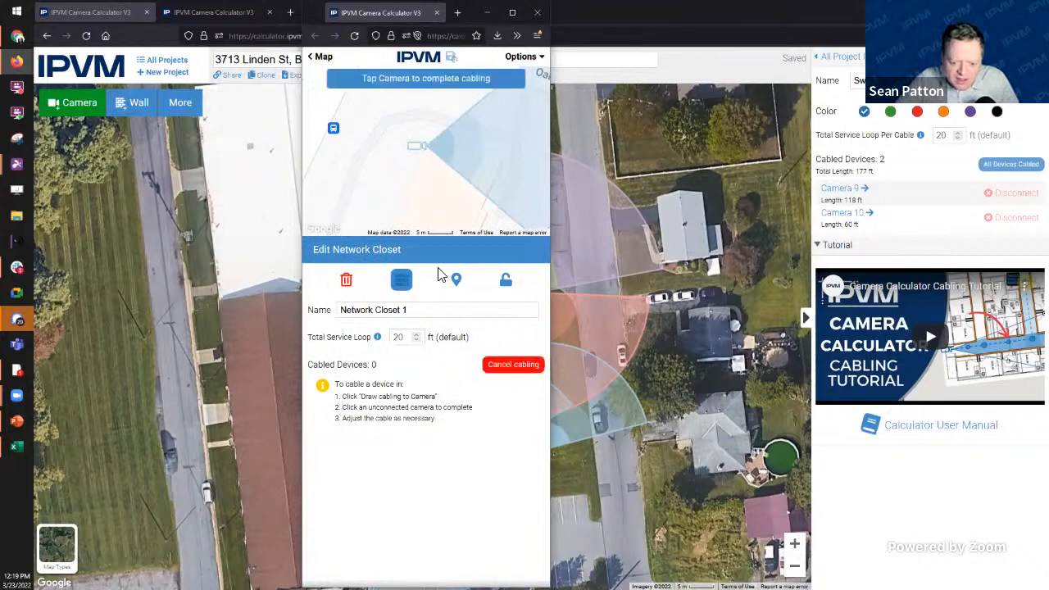
left_click(420, 147)
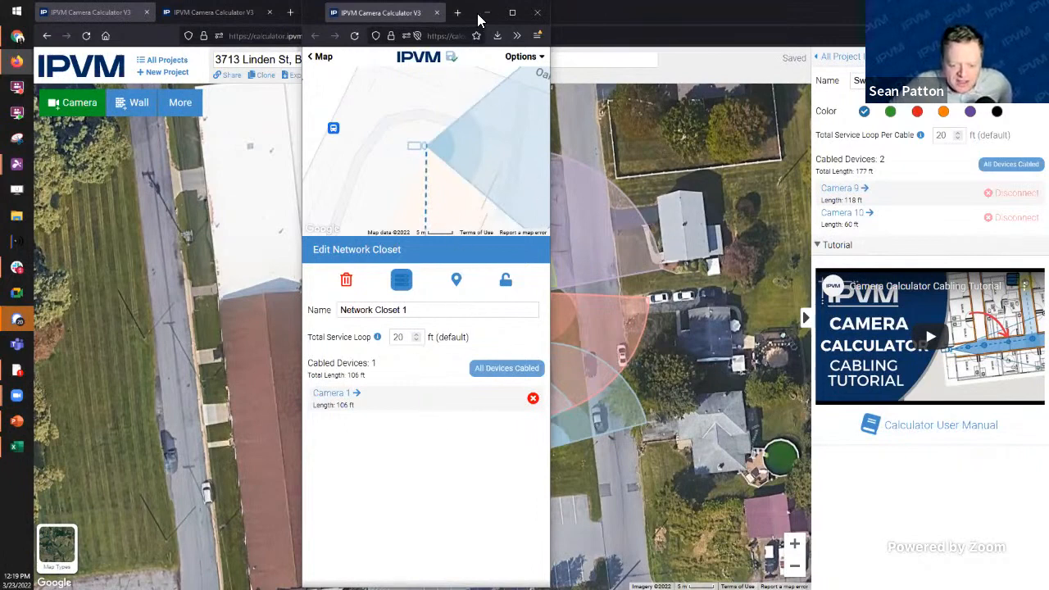
Step: Move and widen the small calculator window, then minimize it
left_click_drag(478, 15, 492, 30)
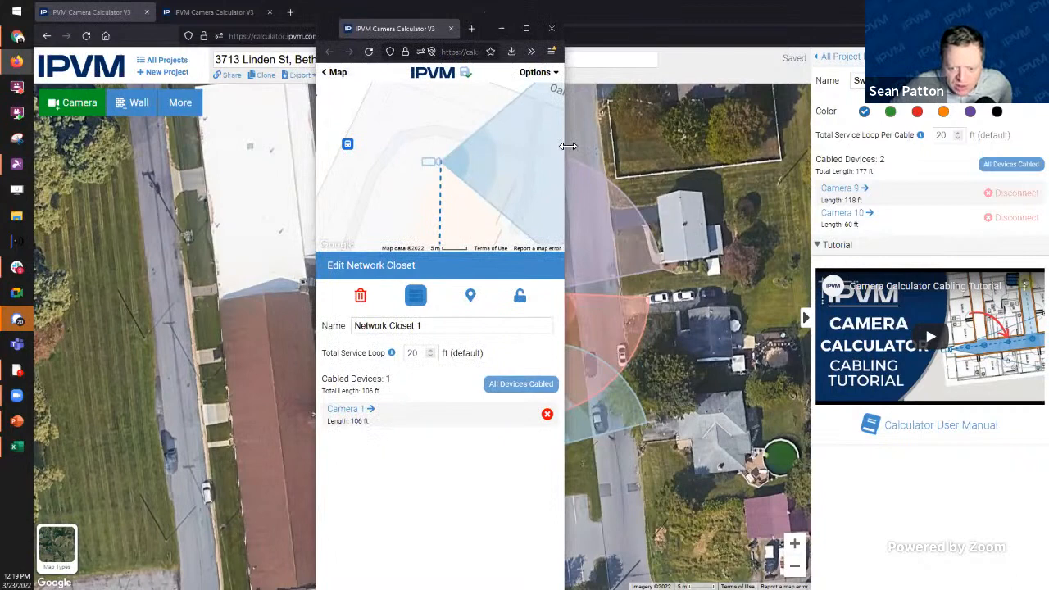
left_click_drag(567, 146, 599, 147)
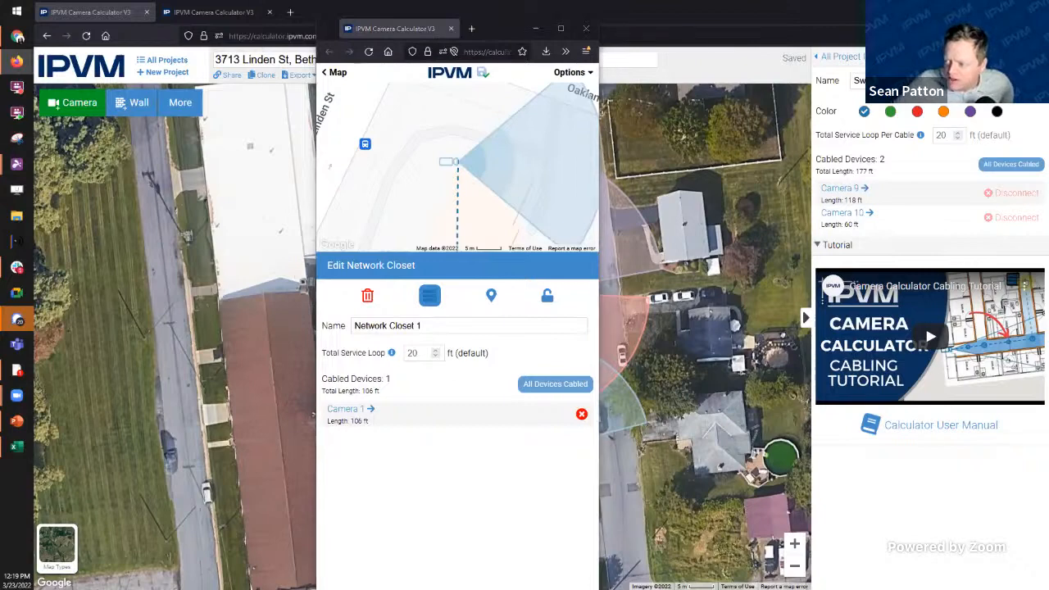
left_click(534, 31)
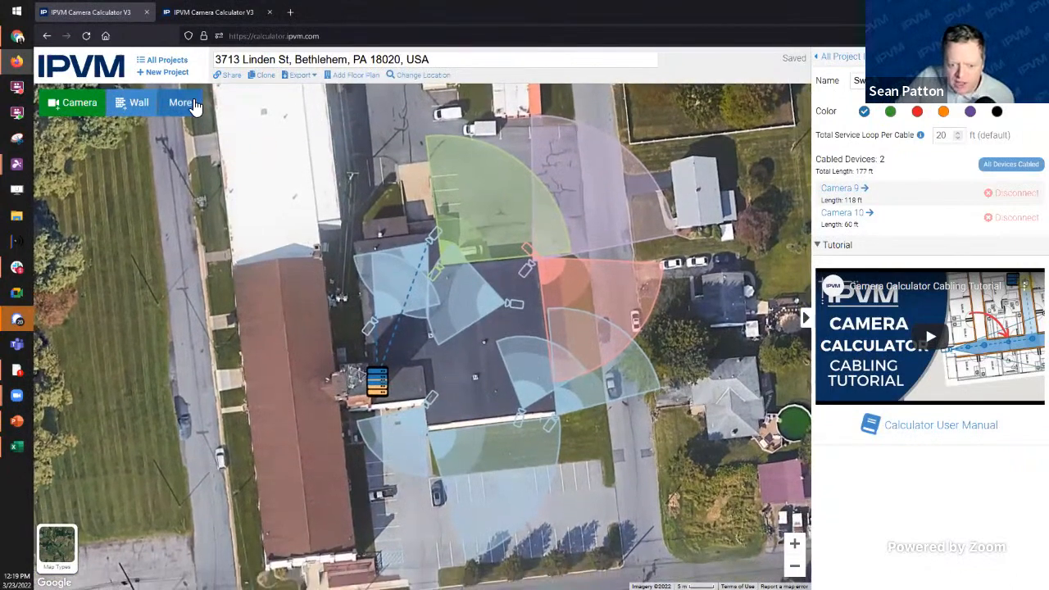
Step: Open the 'Calculator Live Stream Demo' project and zoom into its floor plan
left_click(168, 62)
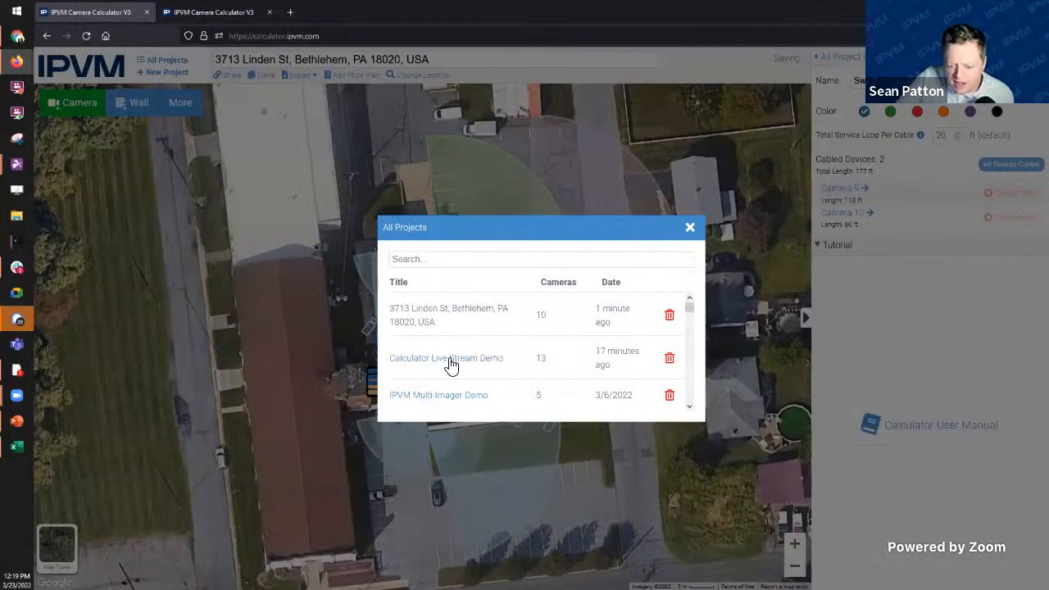
left_click(449, 359)
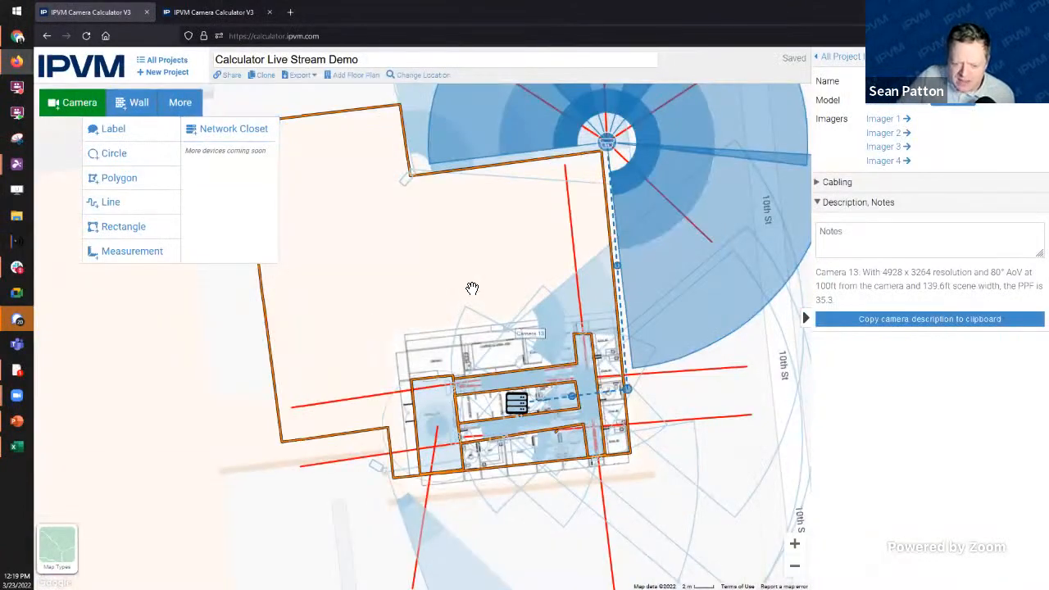
left_click_drag(473, 297, 472, 262)
left_click(677, 468)
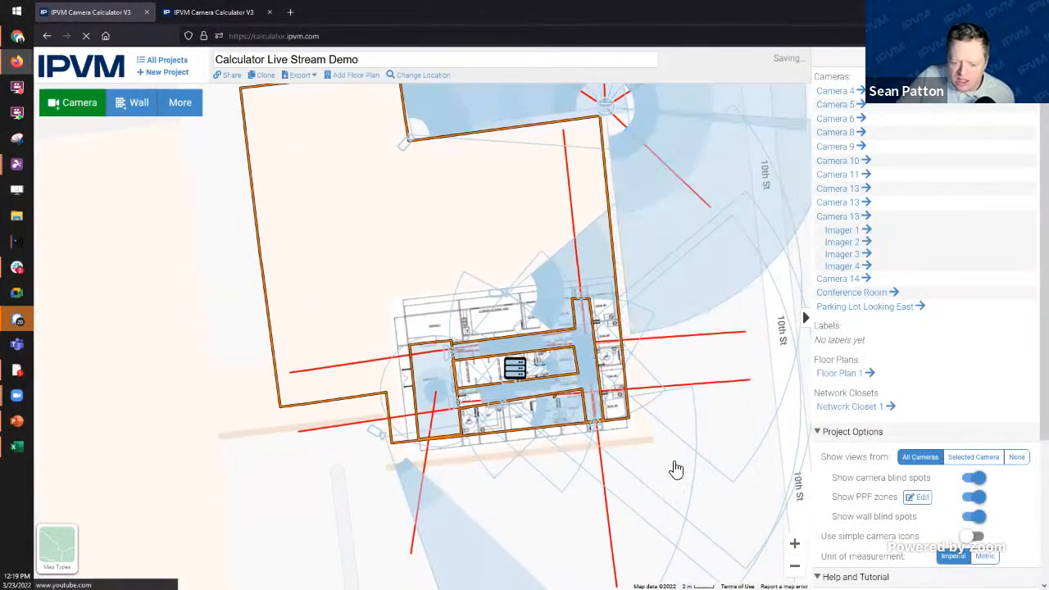
scroll(476, 385, "up", 2)
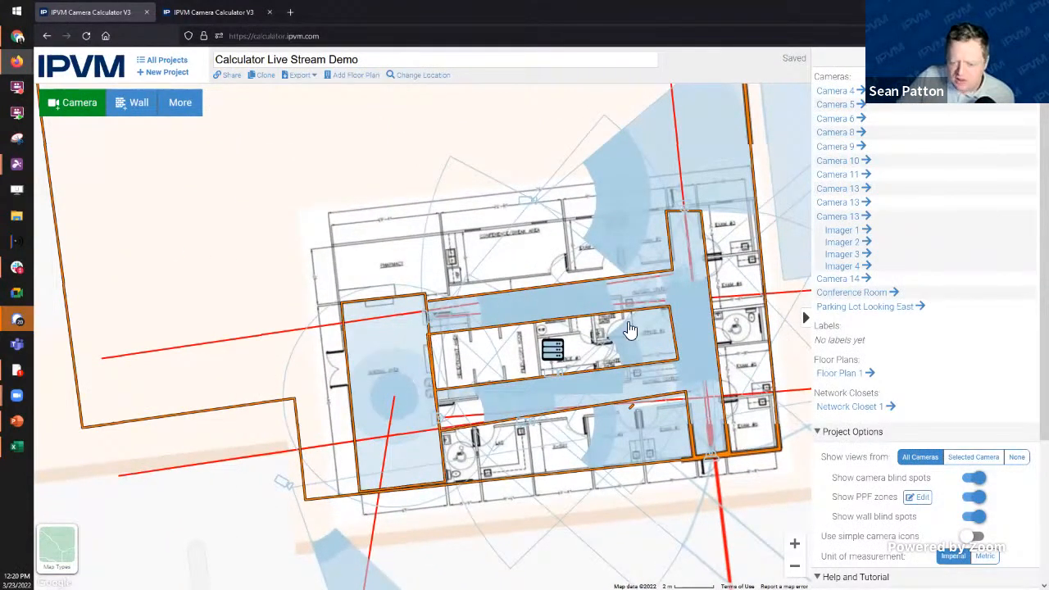
Step: Move the network closet into the central room and reroute the parking lot camera's cable
left_click(552, 351)
mouse_move(555, 354)
left_mouse_down()
mouse_move(546, 331)
mouse_move(549, 361)
mouse_move(453, 365)
mouse_move(548, 367)
left_mouse_up()
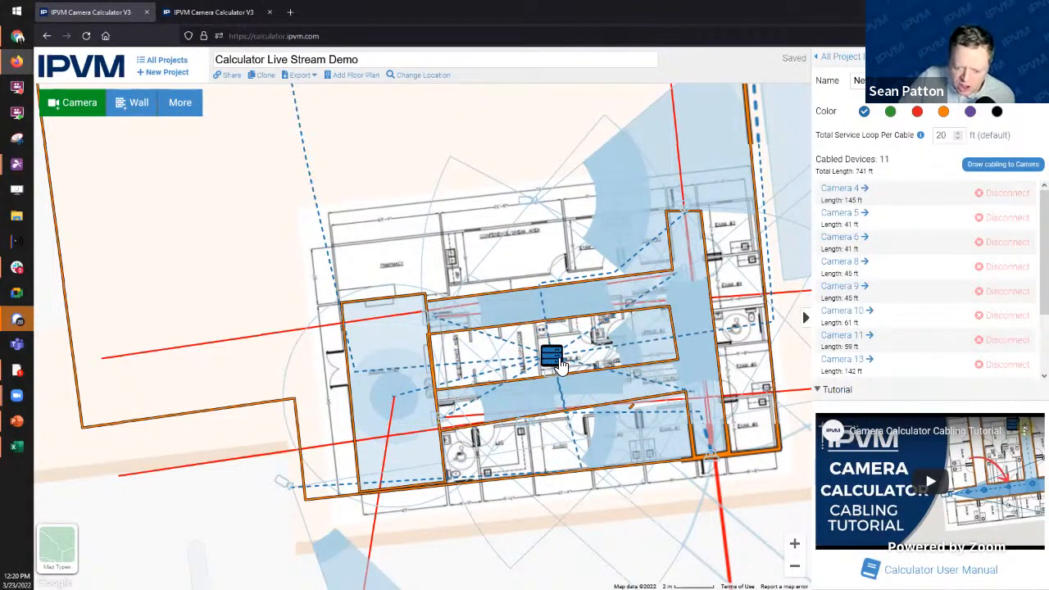
left_click_drag(556, 366, 460, 344)
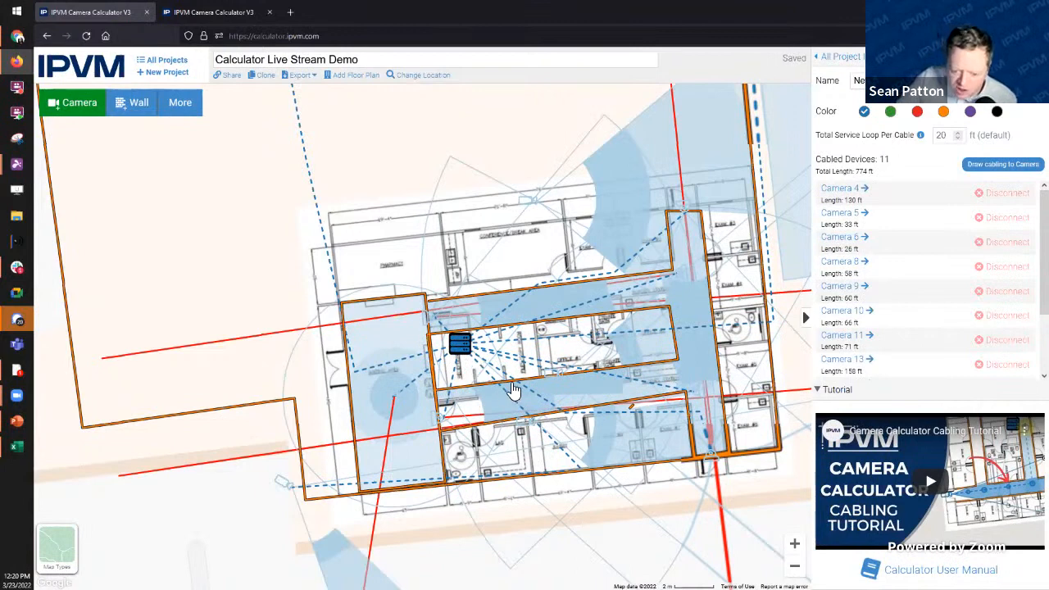
left_click(504, 393)
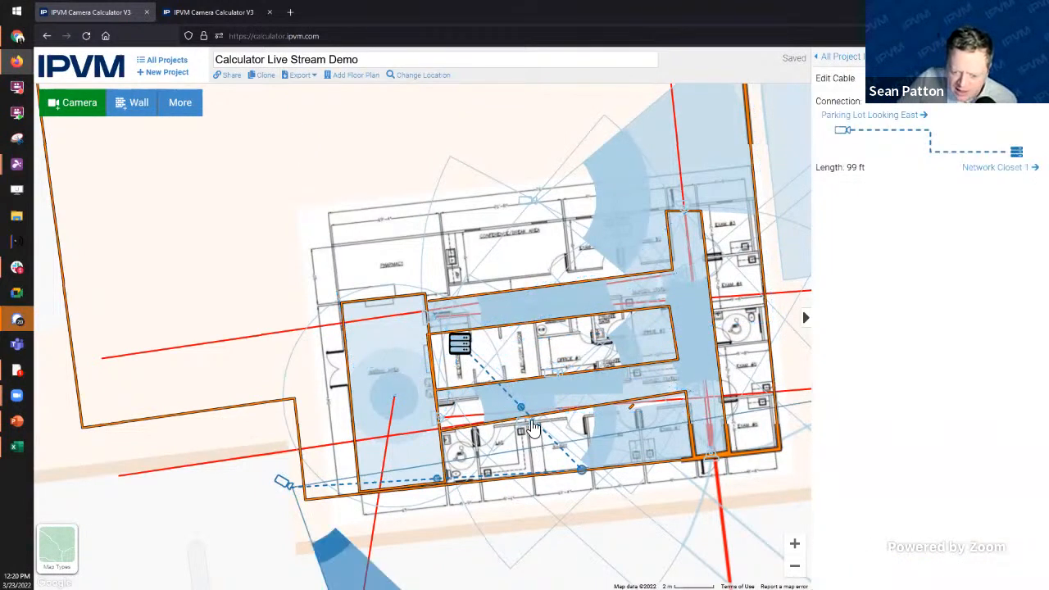
left_click_drag(583, 475, 440, 422)
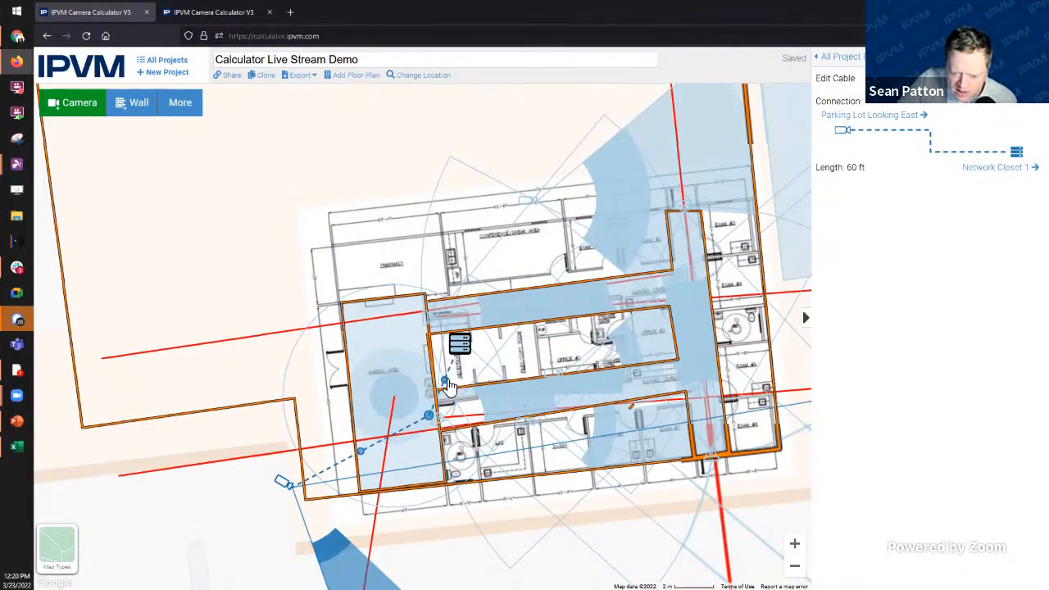
left_click_drag(444, 383, 479, 405)
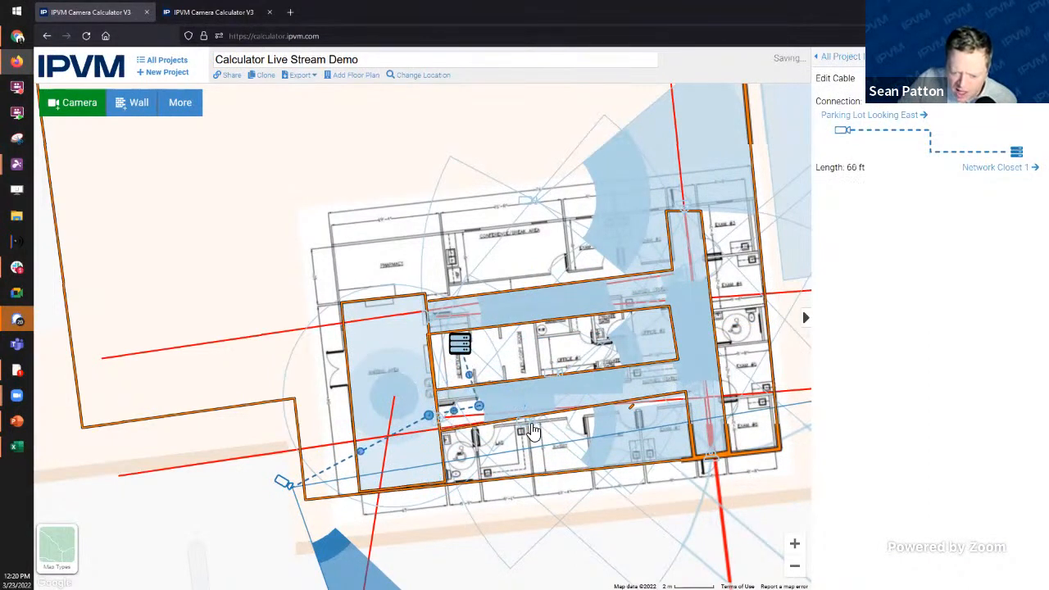
Step: Connect the lower corridor camera to Network Closet 1 and route its cable along the corridor
left_click(524, 426)
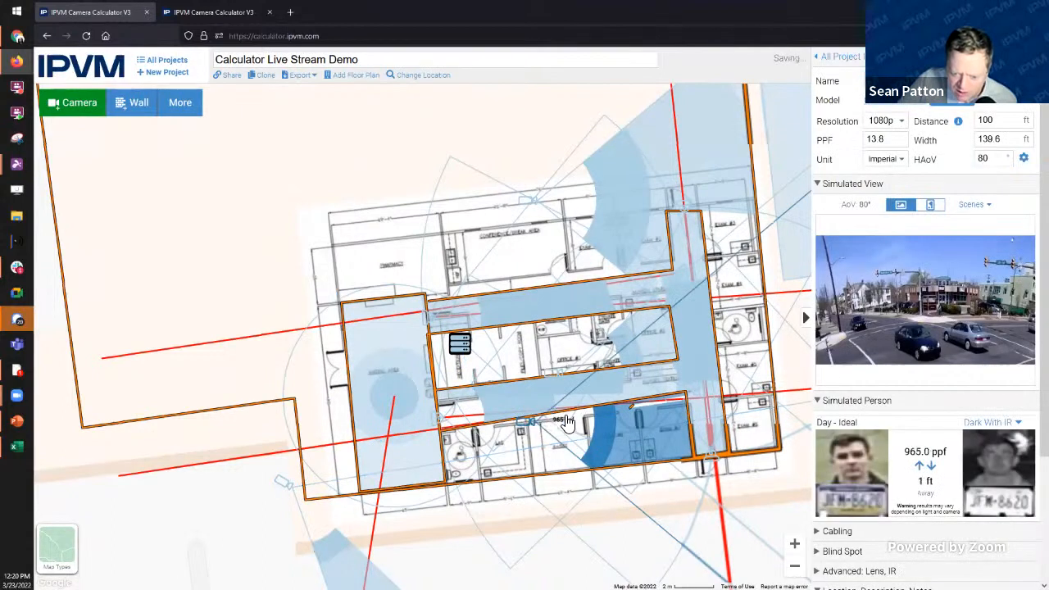
left_click(829, 531)
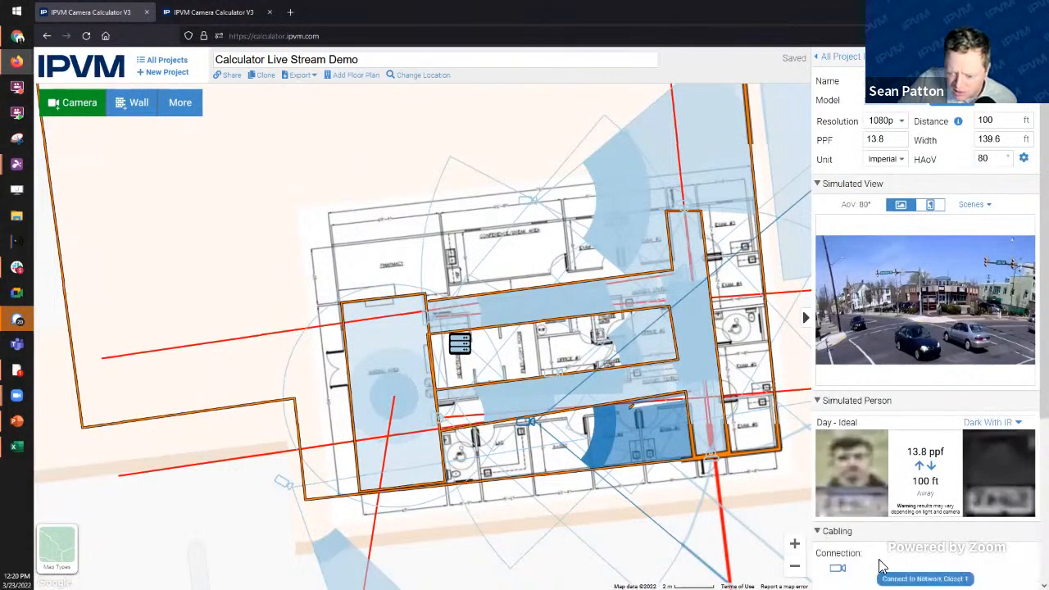
left_click(893, 577)
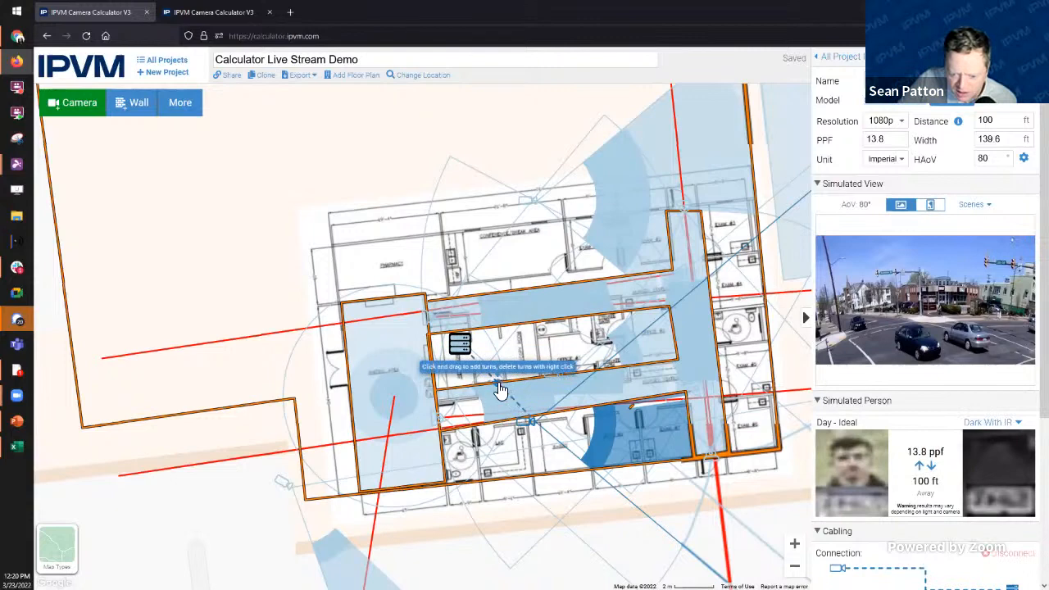
left_click_drag(497, 385, 485, 405)
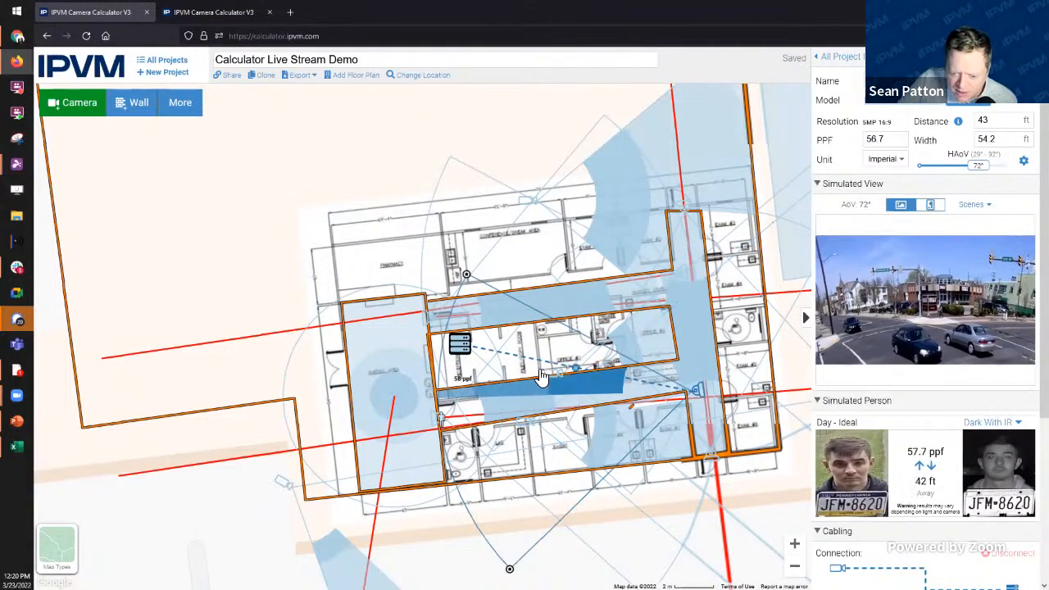
left_click_drag(477, 423, 471, 409)
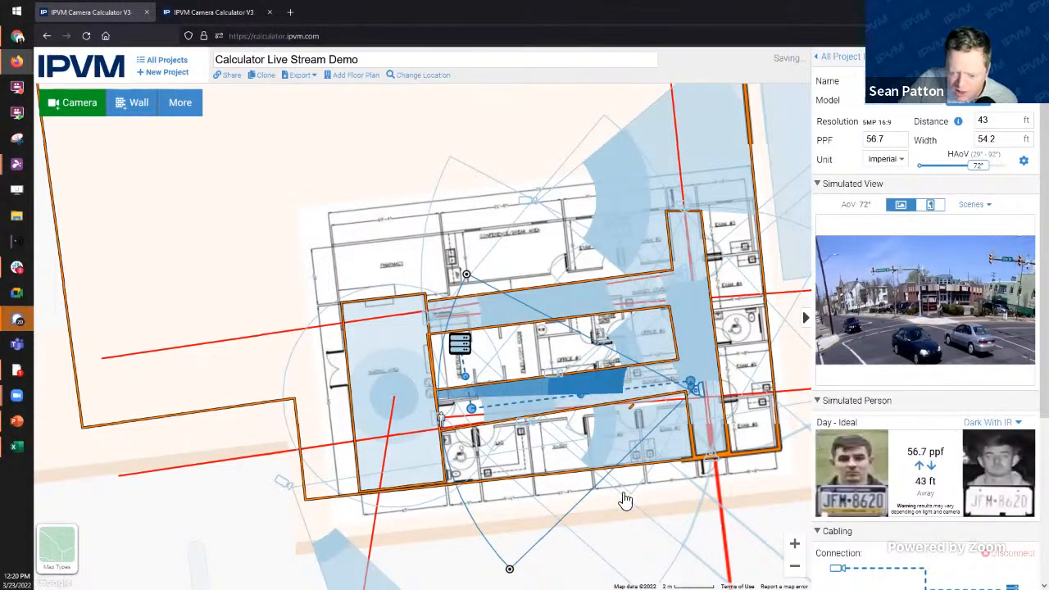
Step: Reroute Camera 8 and the lower corridor cables, leaving 12 devices totalling 833 ft
left_click(528, 413)
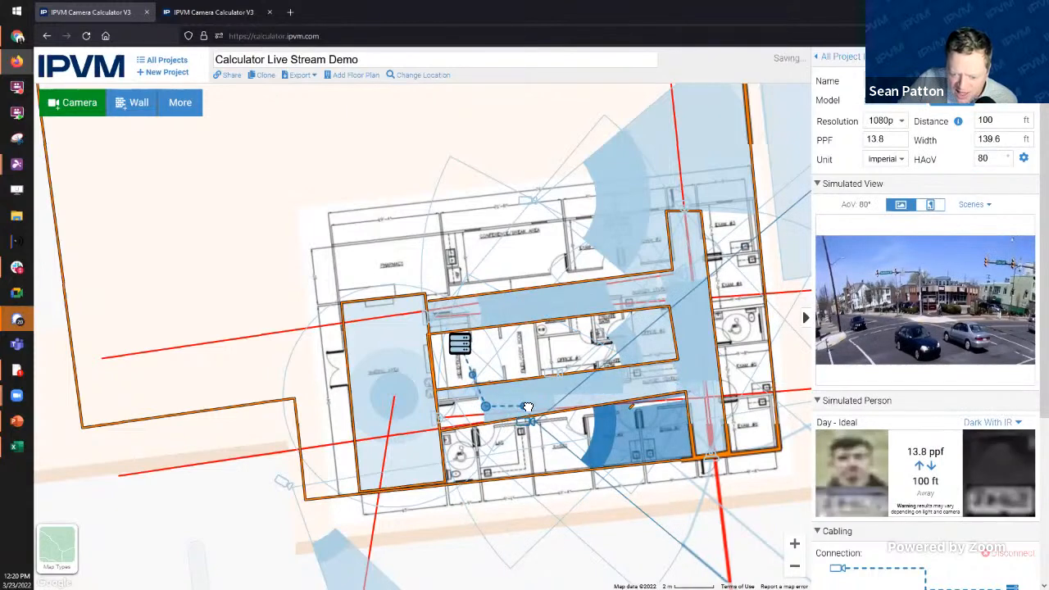
left_click(566, 310)
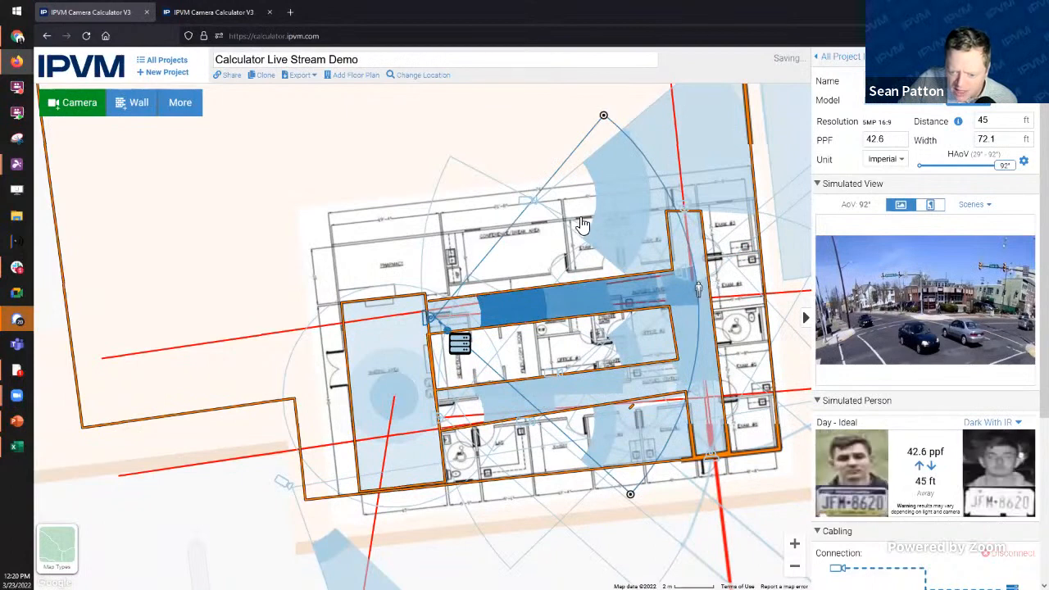
left_click(685, 272)
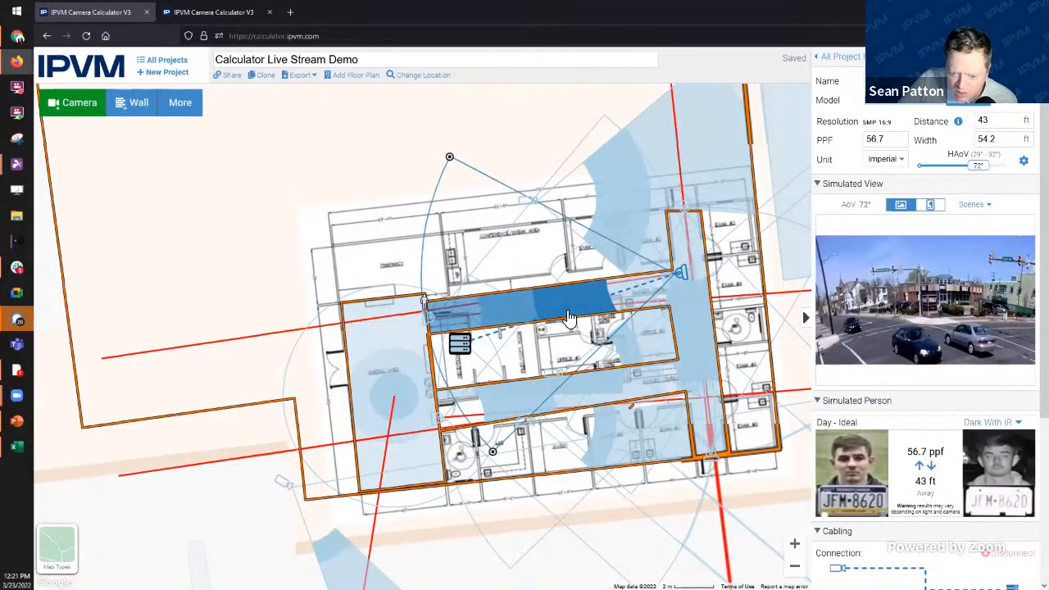
left_click_drag(673, 342, 702, 371)
left_click_drag(573, 352, 469, 402)
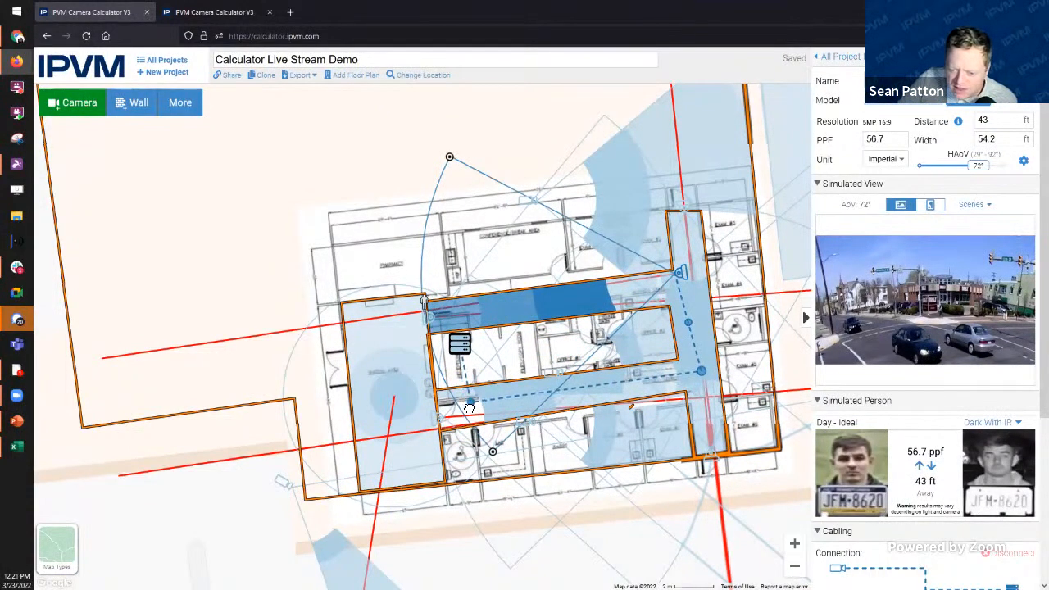
left_click(685, 210)
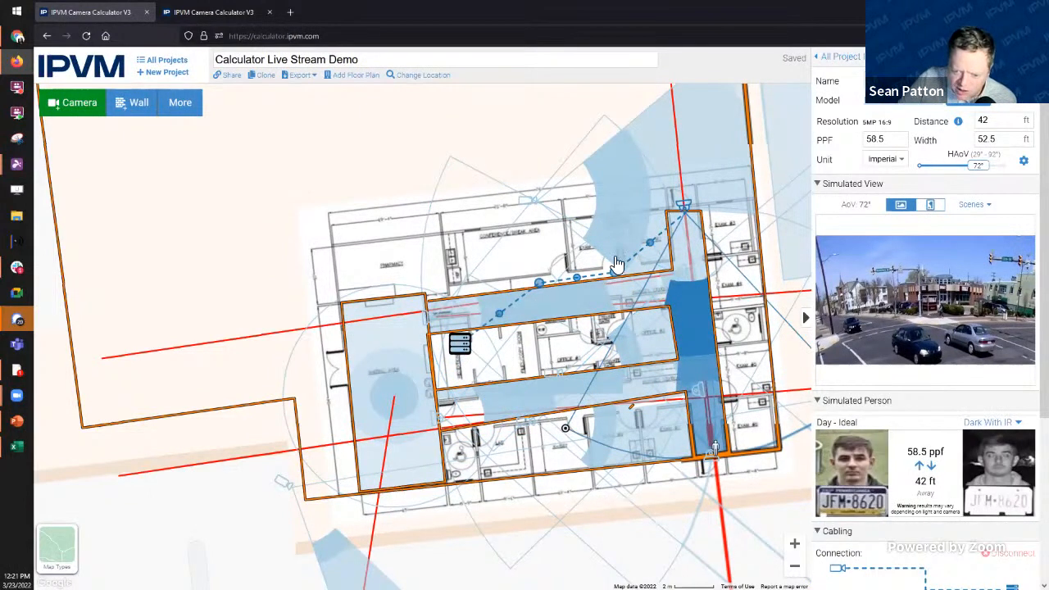
left_click(695, 388)
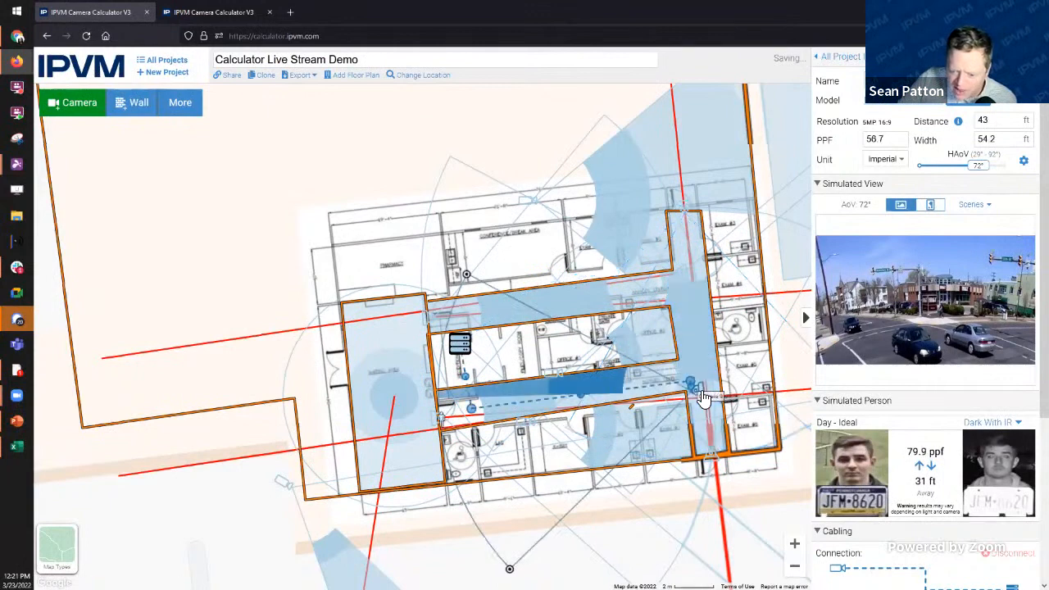
left_click(712, 457)
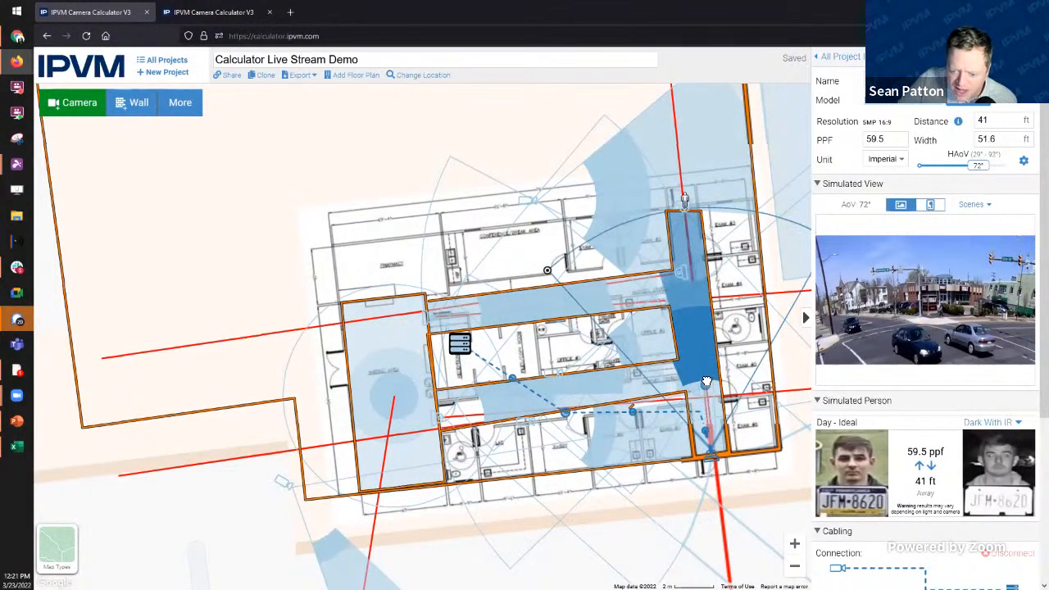
left_click_drag(565, 414, 473, 404)
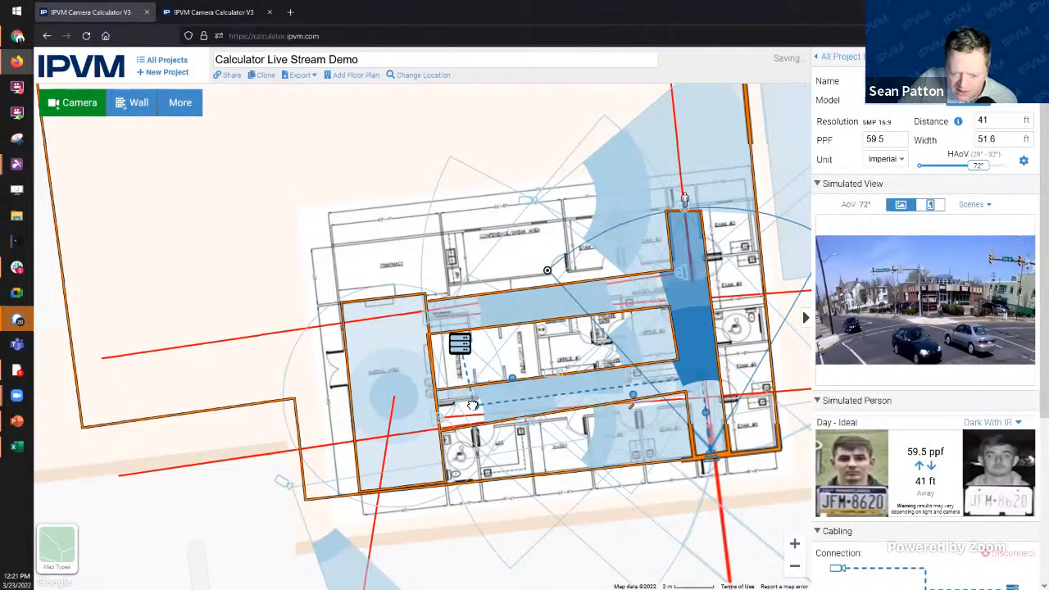
left_click(460, 345)
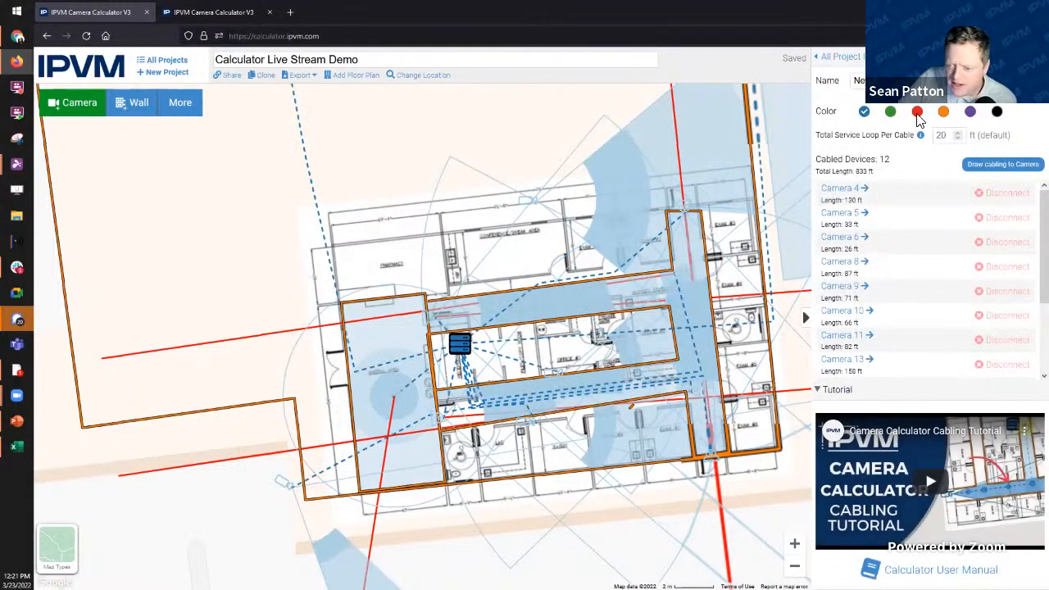
Step: Set Show views from to None, then select a camera showing 56.7 ppf at 43 ft
left_click(847, 57)
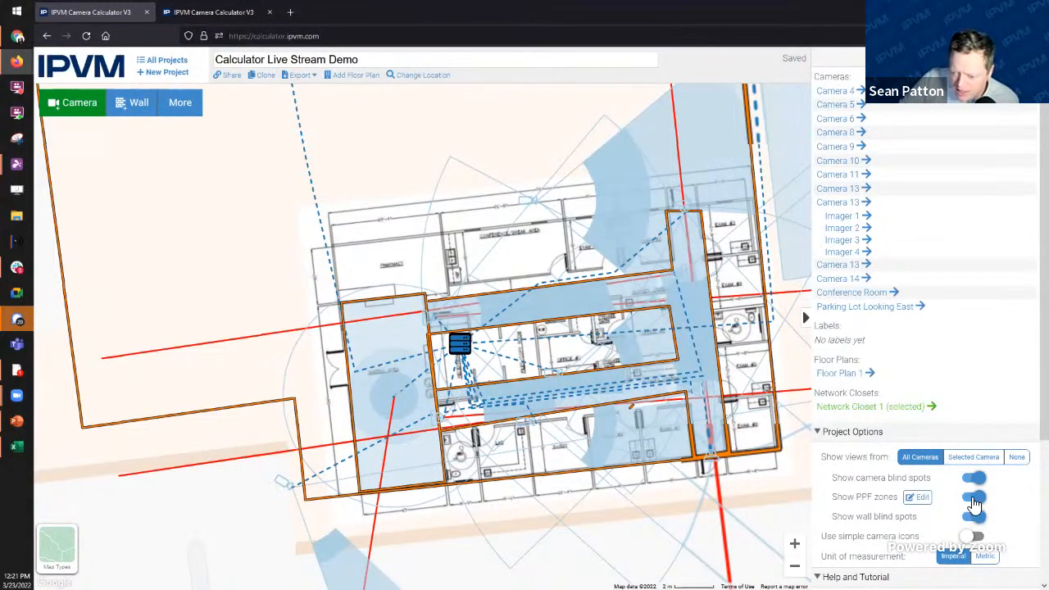
left_click(1016, 456)
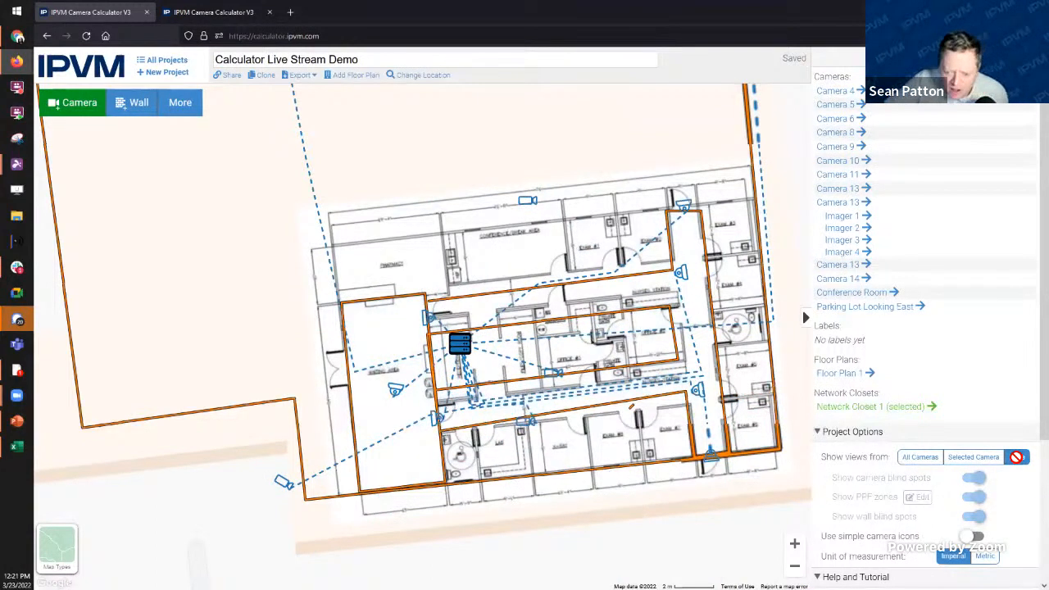
left_click(686, 279)
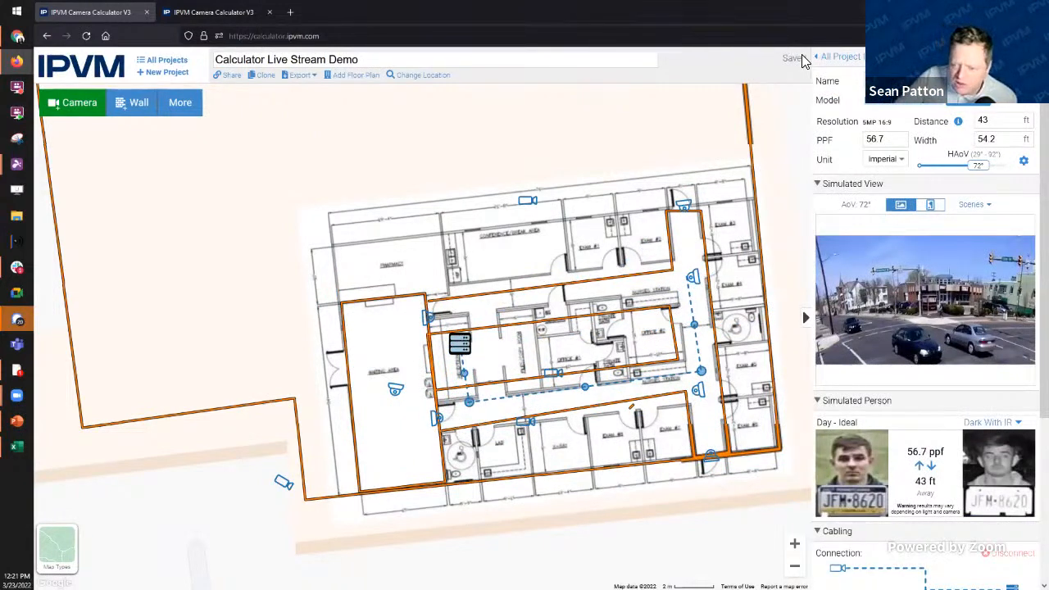
Step: Bend the central corridor camera's cable down the corridor toward the server
left_click(555, 374)
left_click_drag(511, 360, 555, 403)
left_click_drag(508, 374, 471, 412)
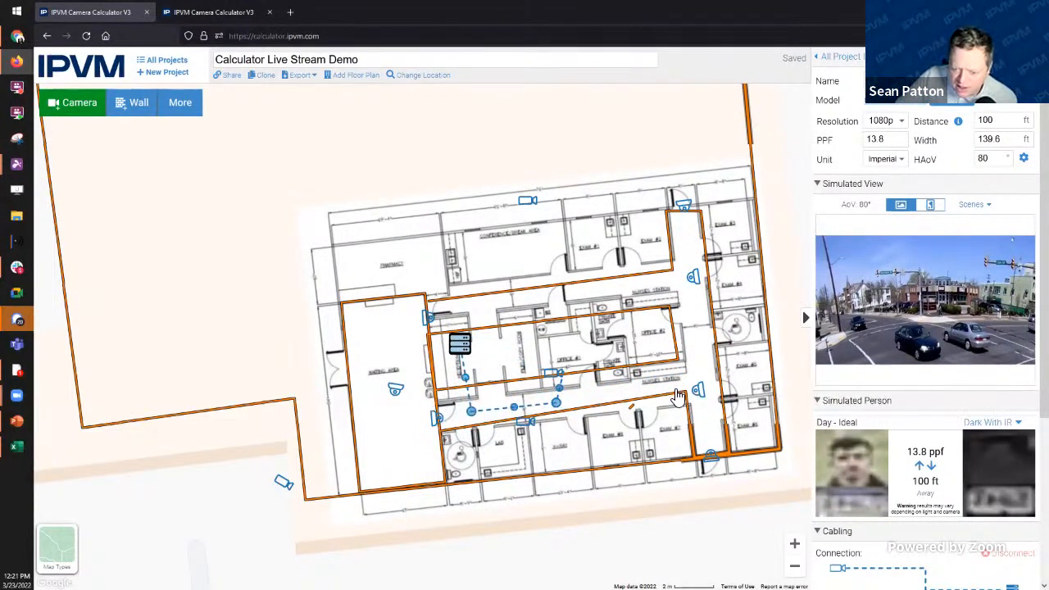
Step: Align the misaligned wall corner with the plan and return to the project overview
left_click(678, 397)
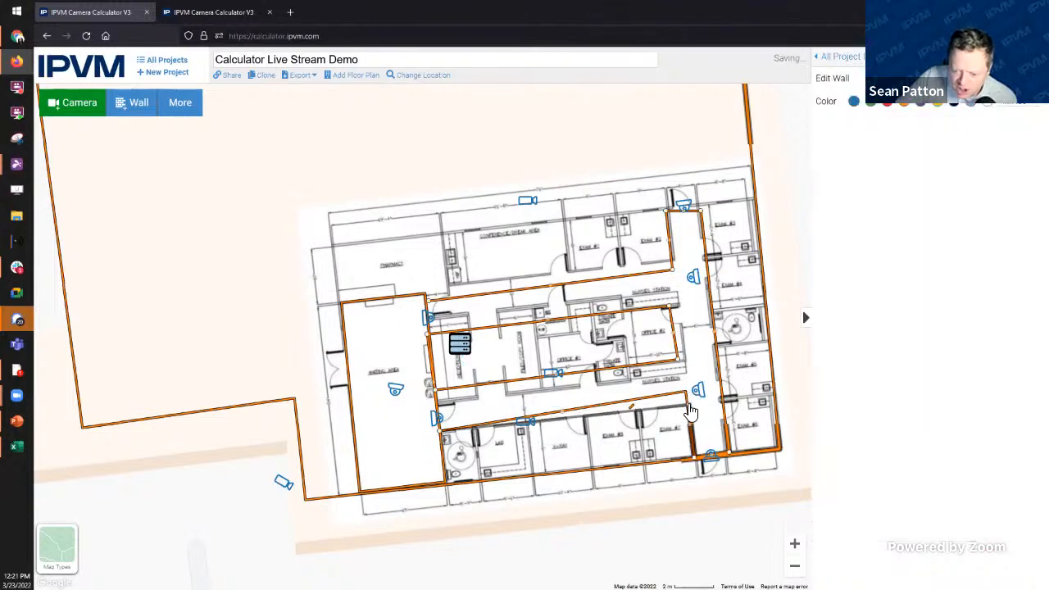
left_click_drag(688, 405, 688, 404)
left_click_drag(680, 359, 688, 362)
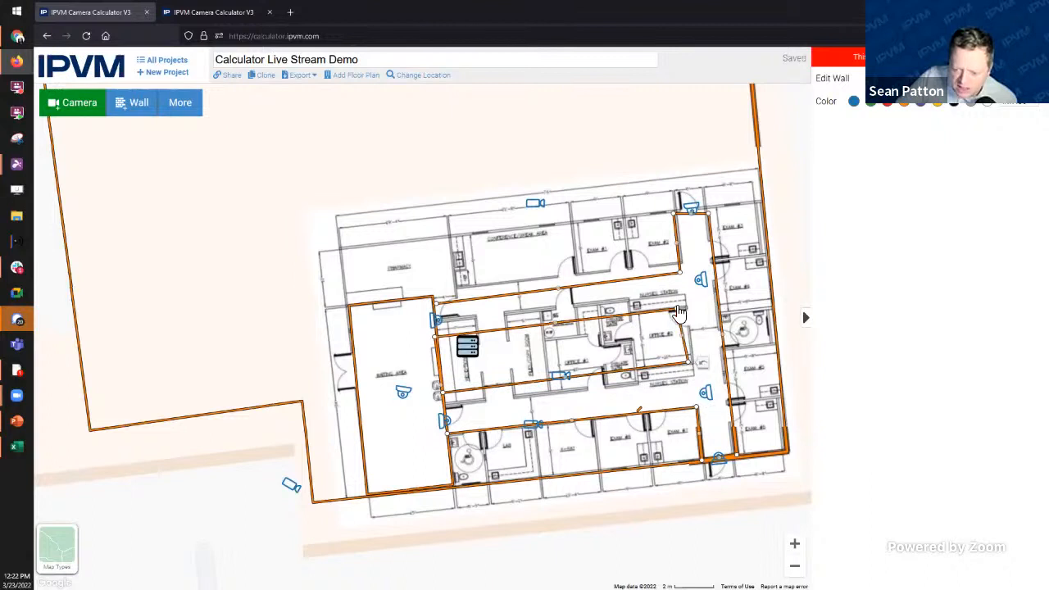
left_click_drag(679, 314, 686, 314)
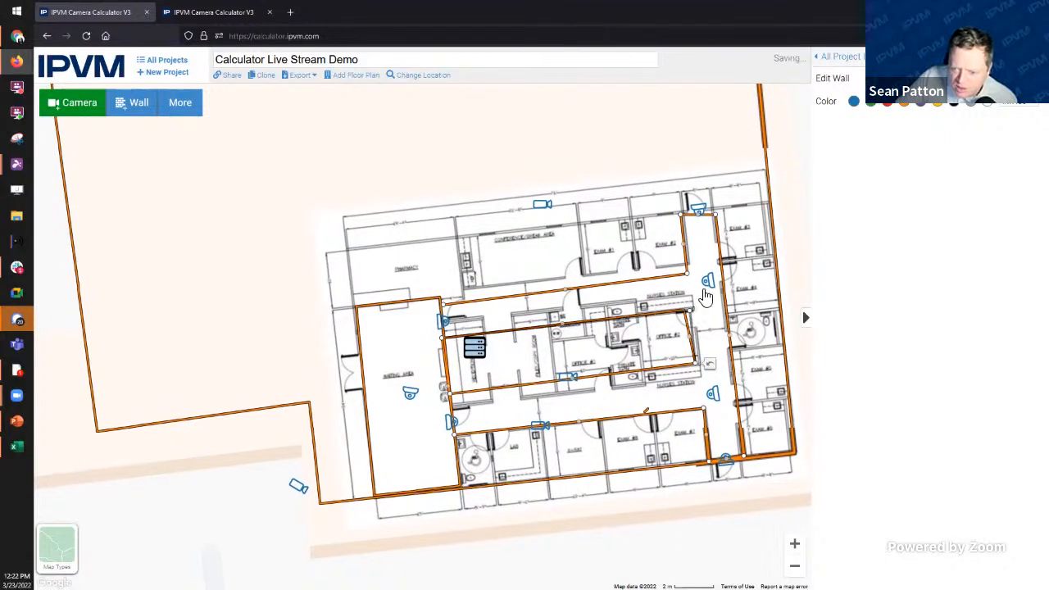
left_click(829, 58)
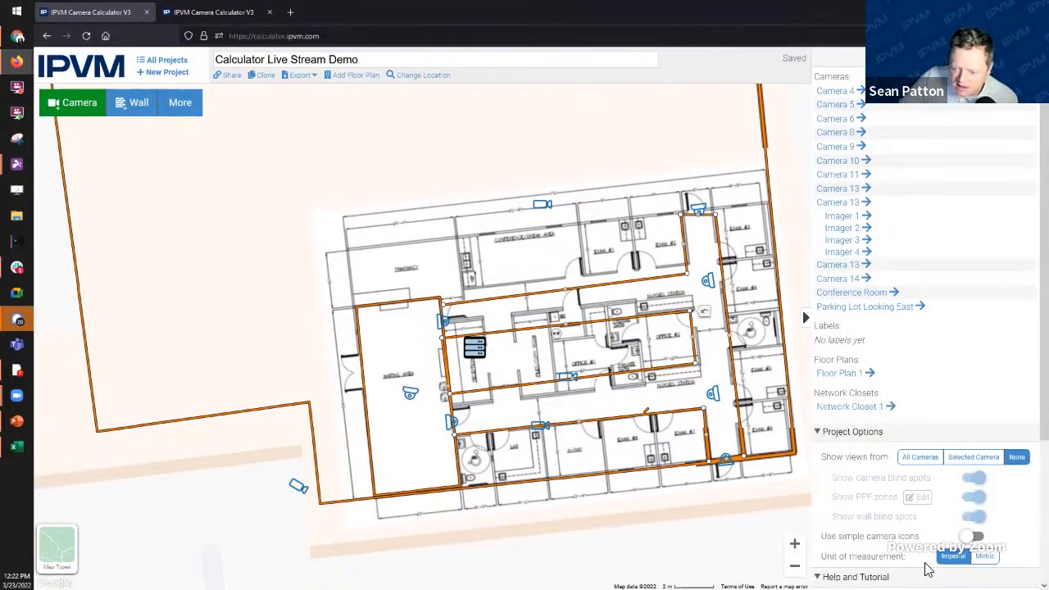
Step: Switch Show views from to None and select the top camera (4MP, 80°, 19.3 ppf at 100 ft)
scroll(848, 419, "down", 2)
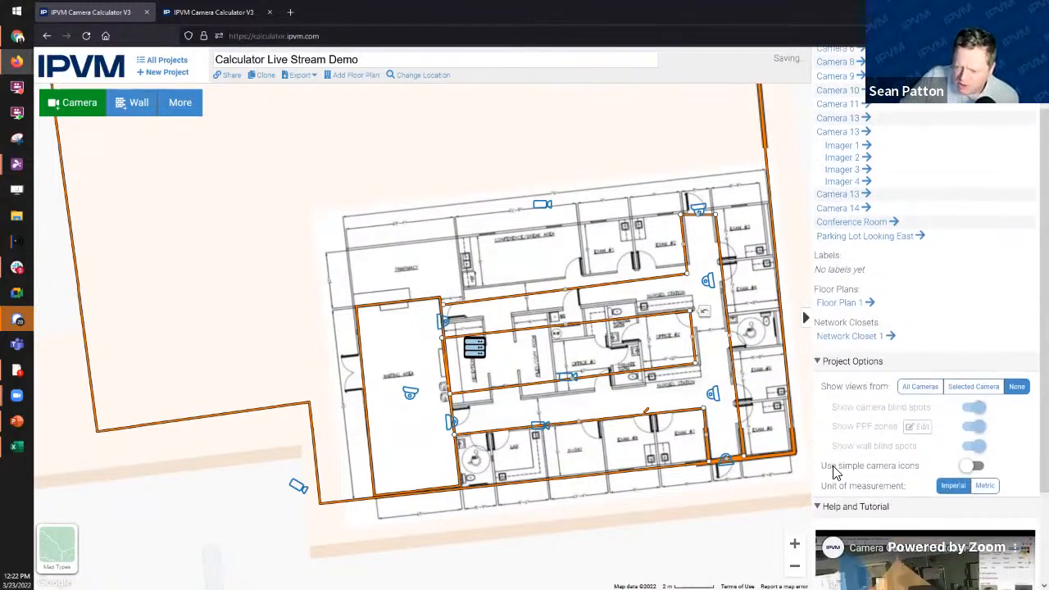
left_click(978, 398)
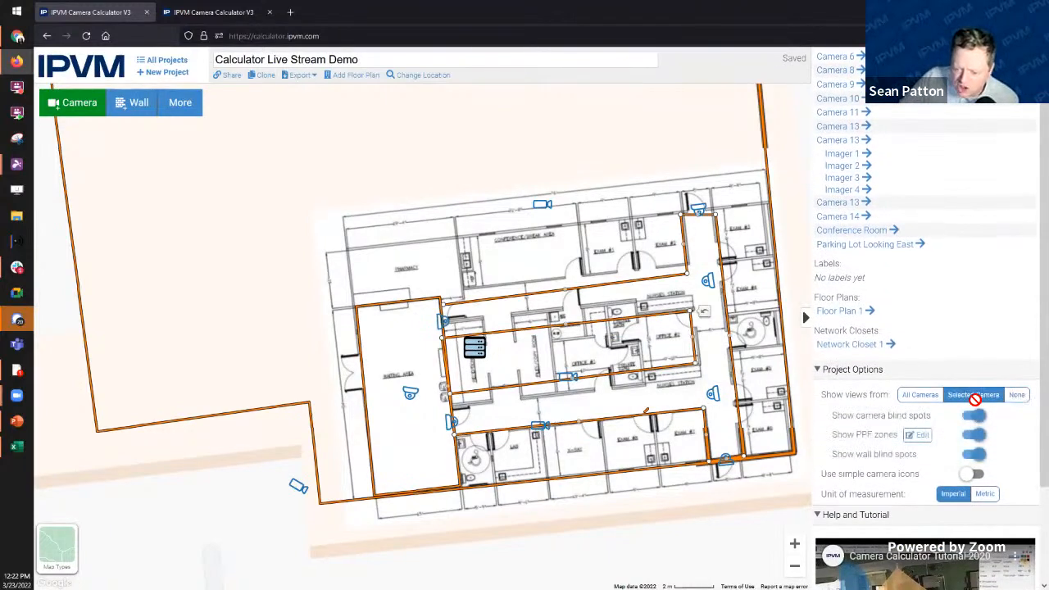
left_click(708, 392)
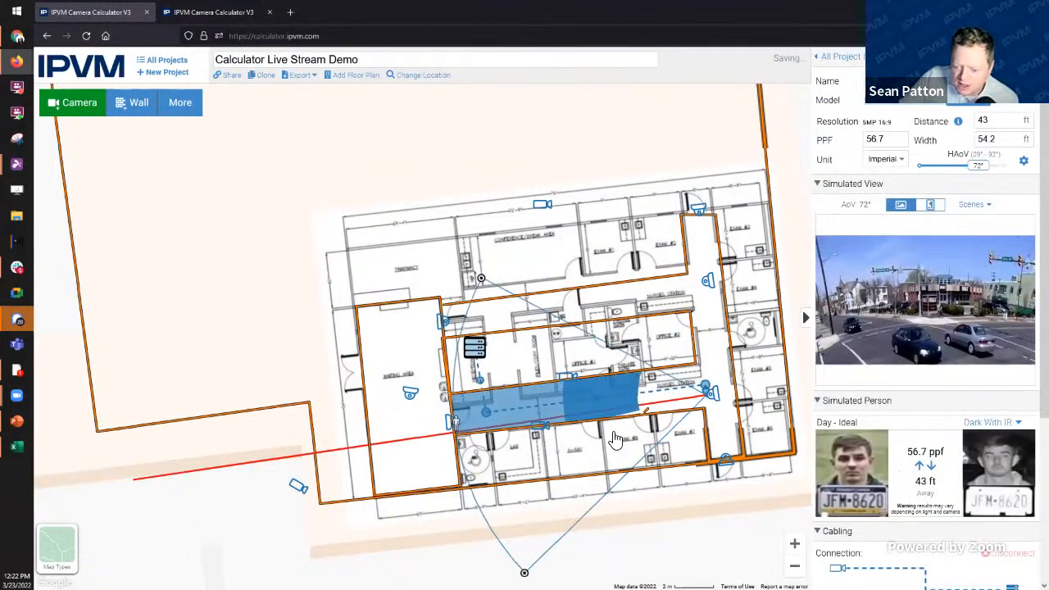
left_click(856, 57)
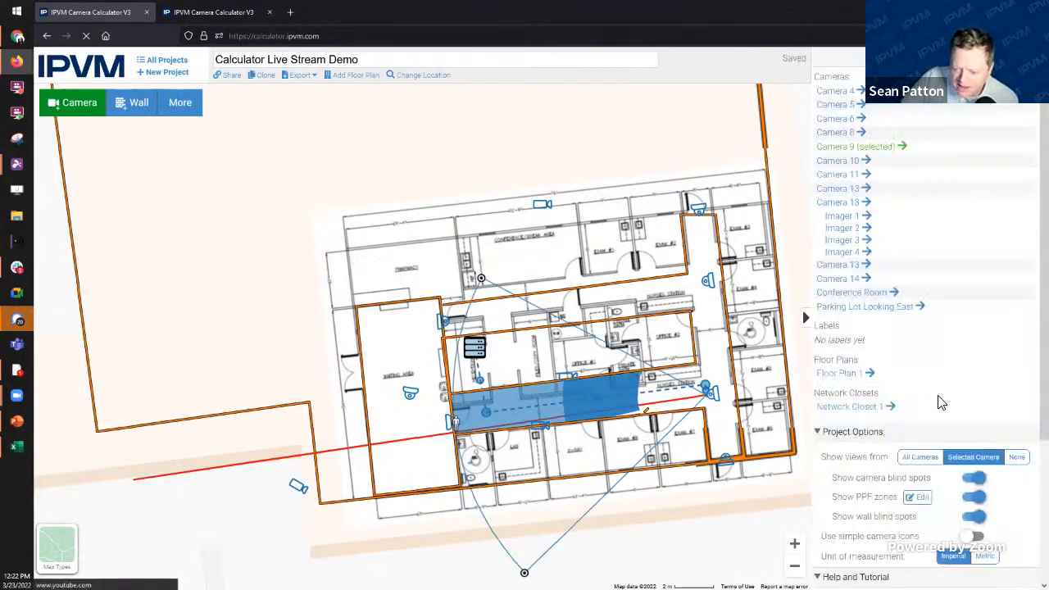
left_click(918, 457)
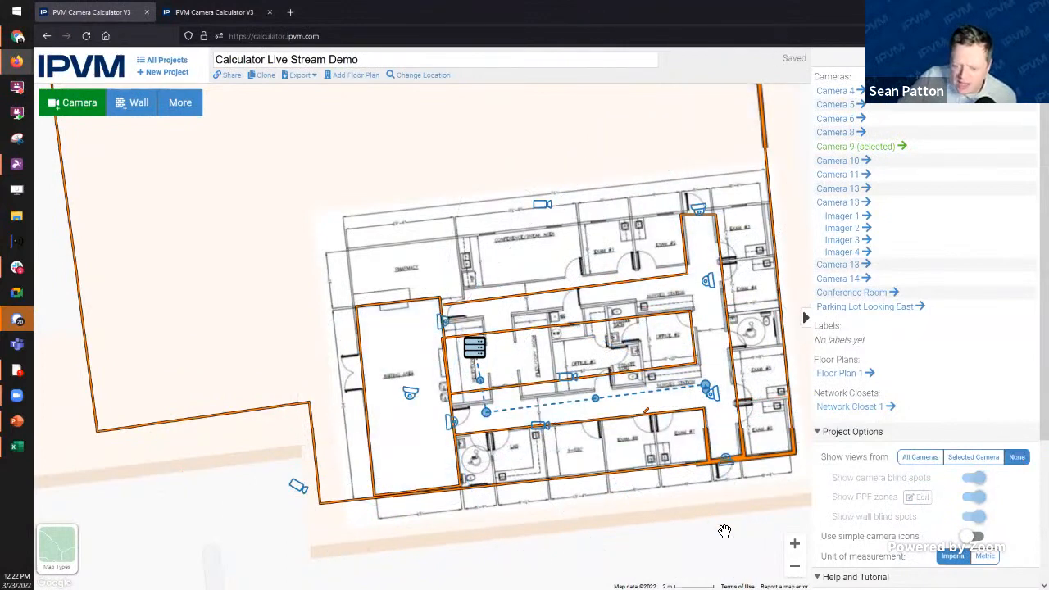
left_click_drag(687, 540, 601, 545)
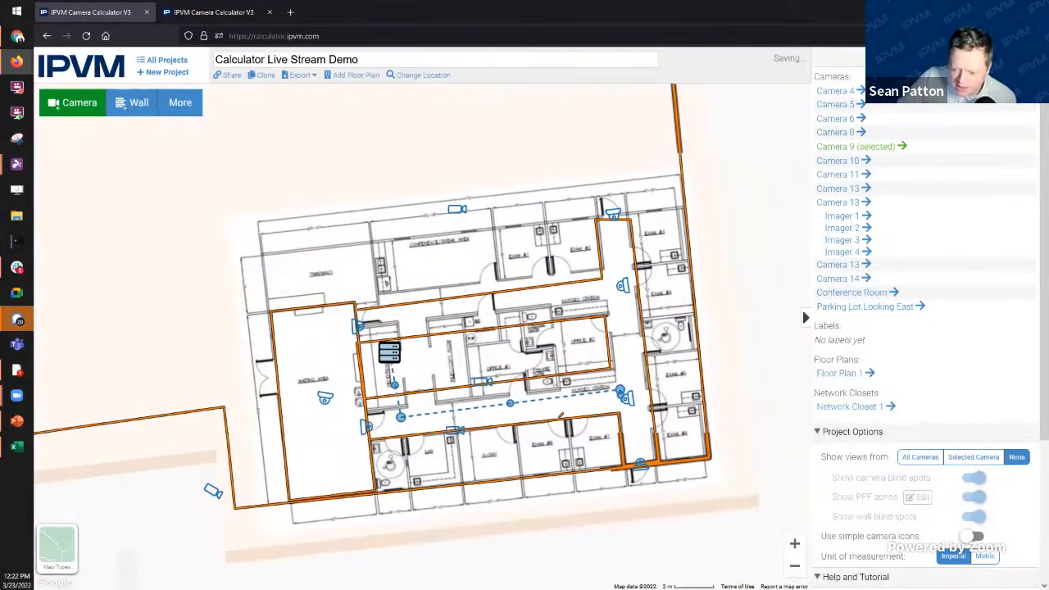
left_click(457, 210)
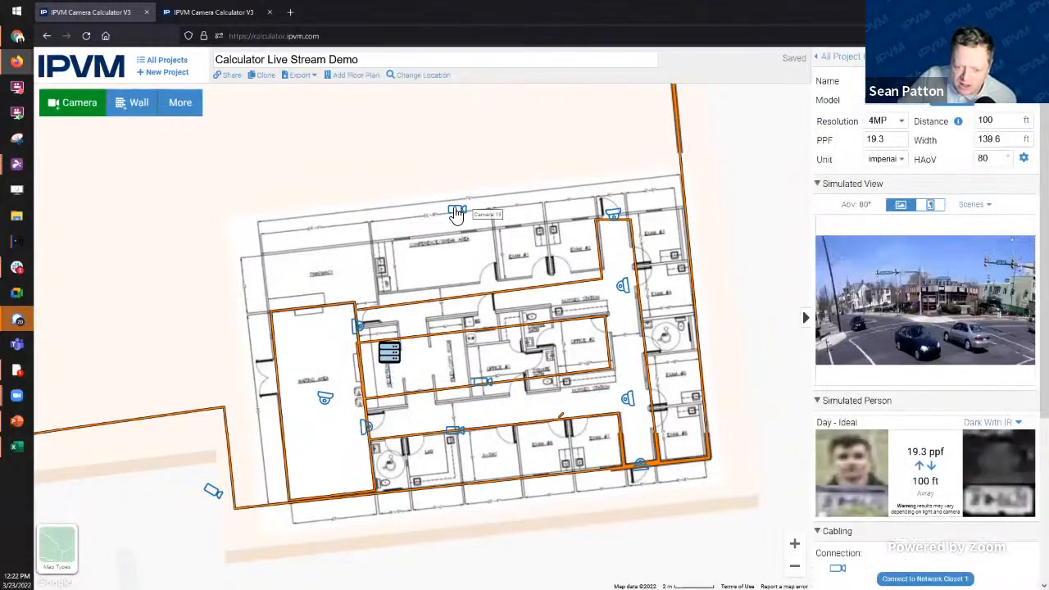
Step: Cable the top camera to Network Closet 1 with bends along the hallways, then select the 5MP camera
left_click(925, 578)
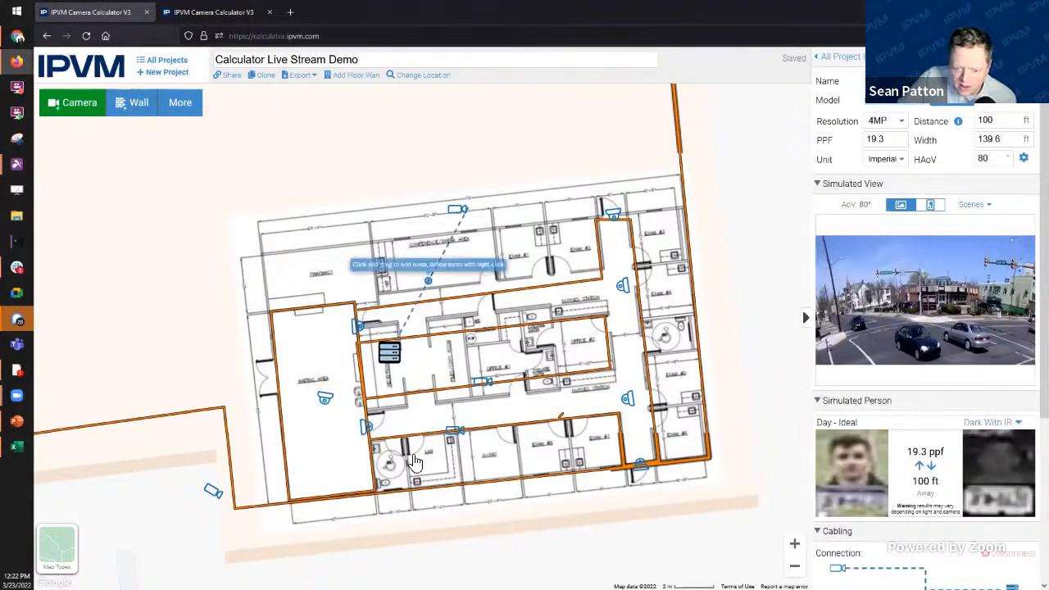
left_click_drag(428, 281, 484, 316)
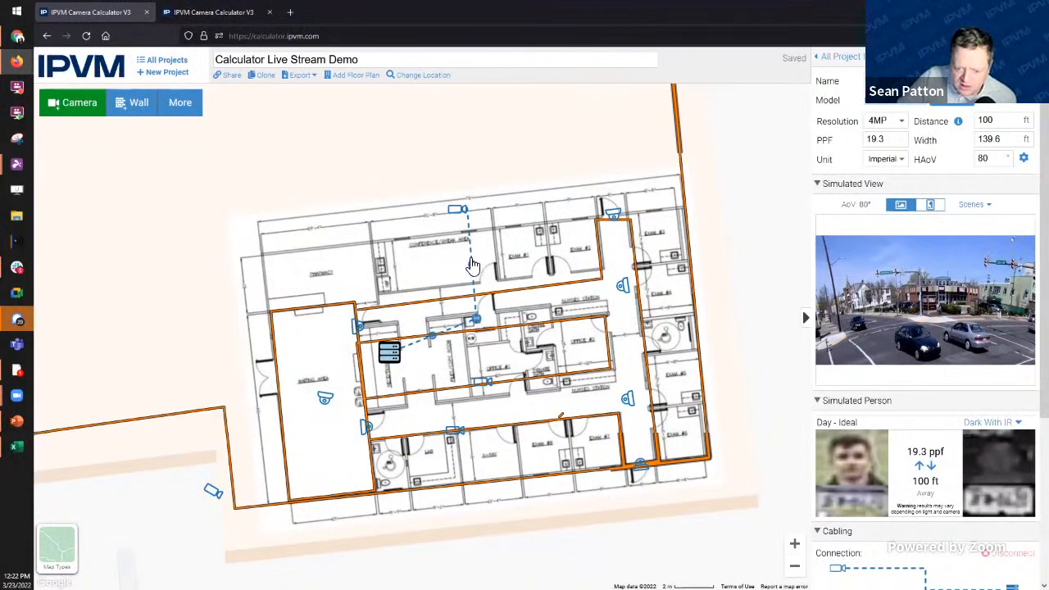
left_click_drag(472, 263, 616, 300)
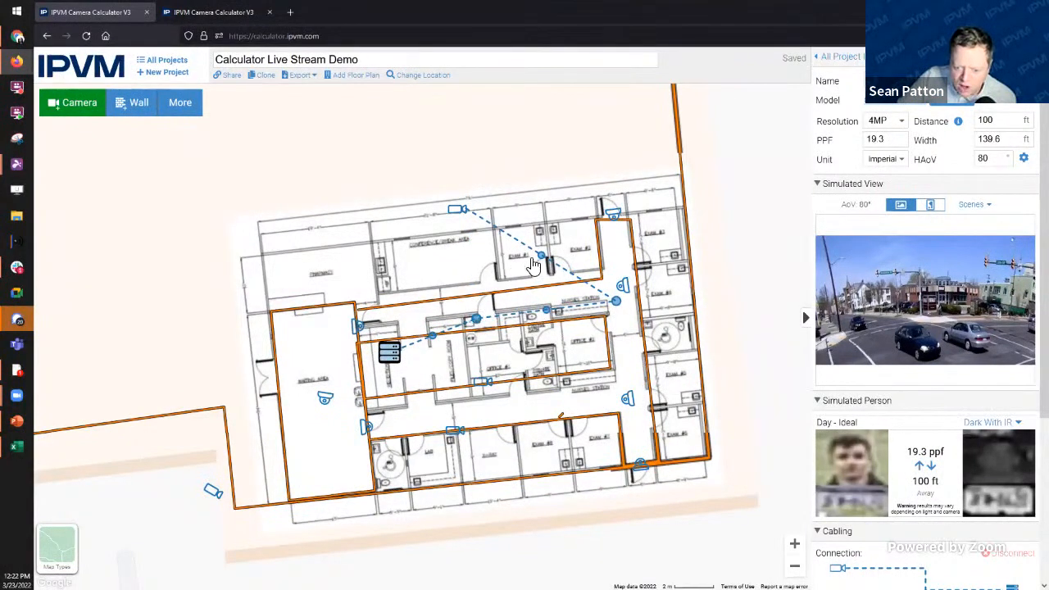
left_click_drag(542, 256, 626, 397)
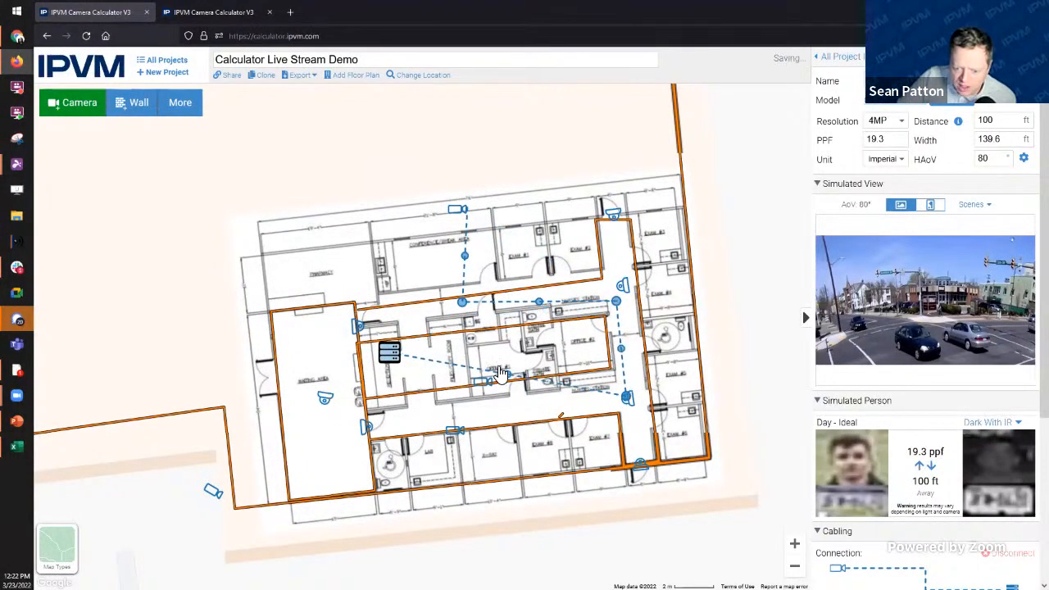
left_click_drag(508, 377, 396, 422)
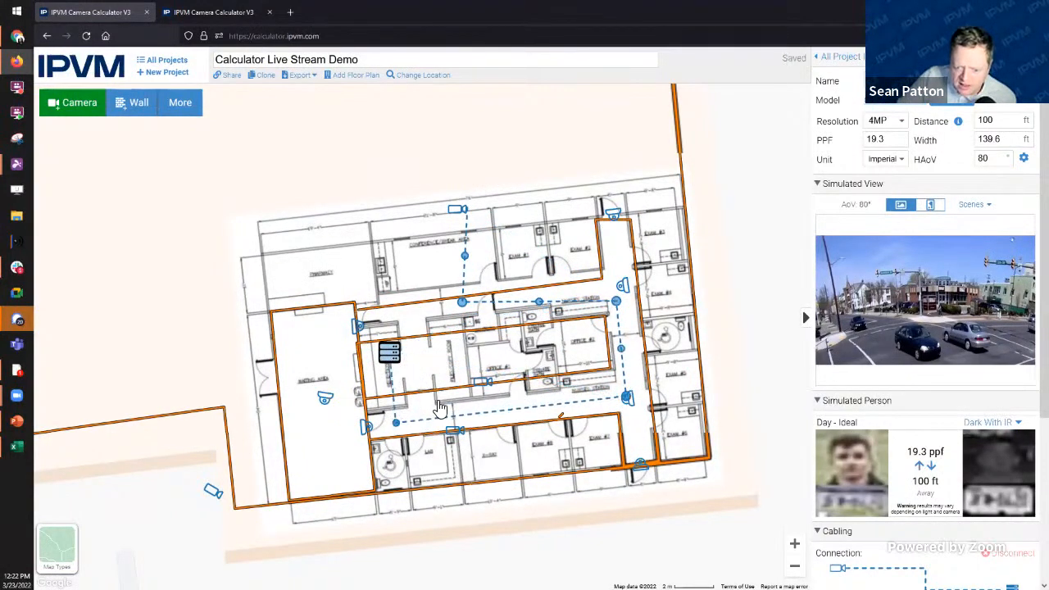
left_click_drag(612, 293, 614, 292)
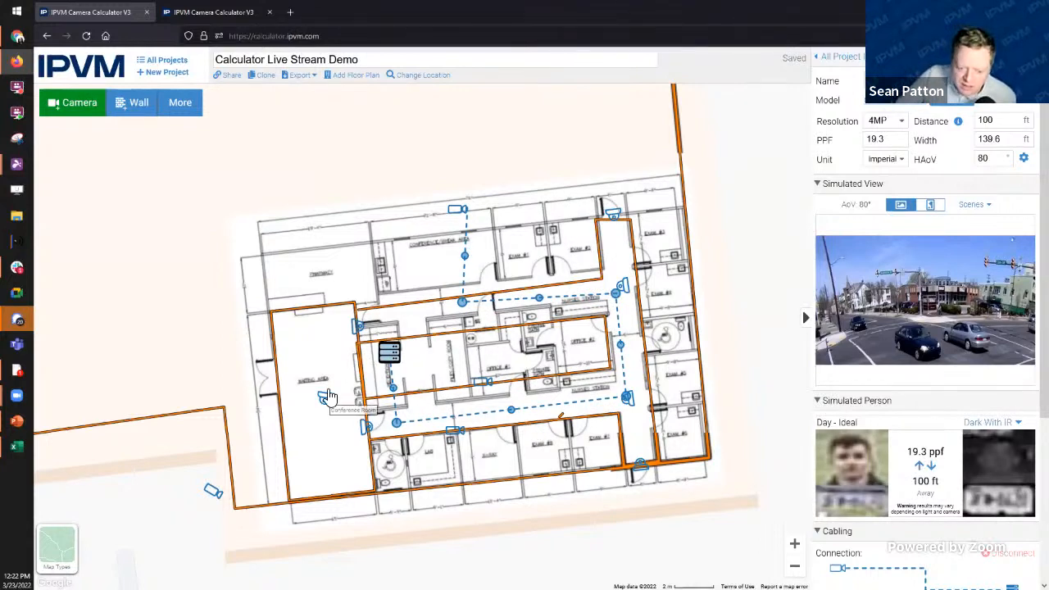
left_click(367, 429)
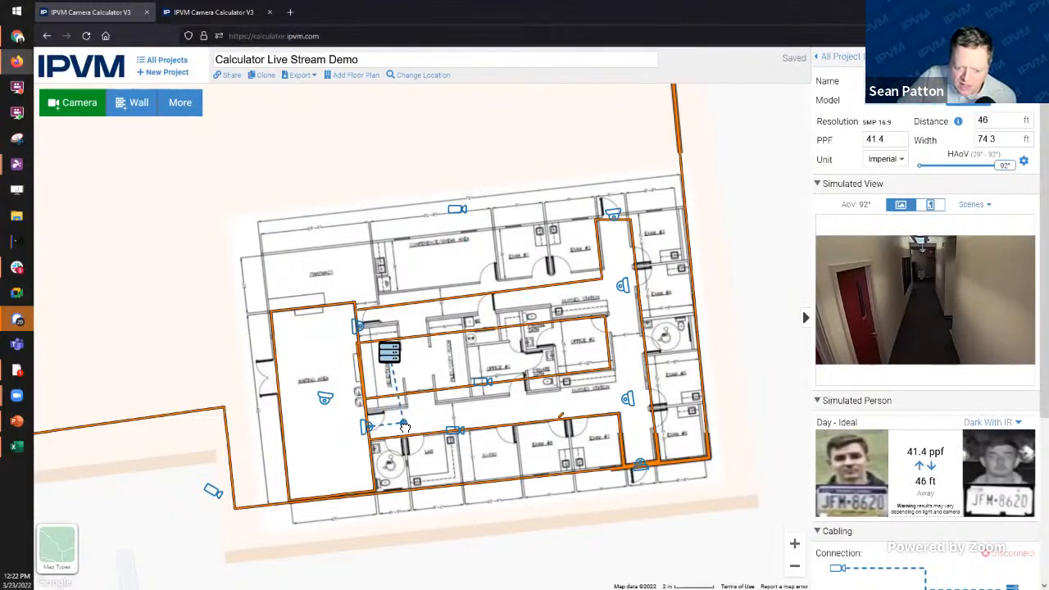
Step: Export the 17-camera project as a PowerPoint presentation from the Export menu
left_click(299, 74)
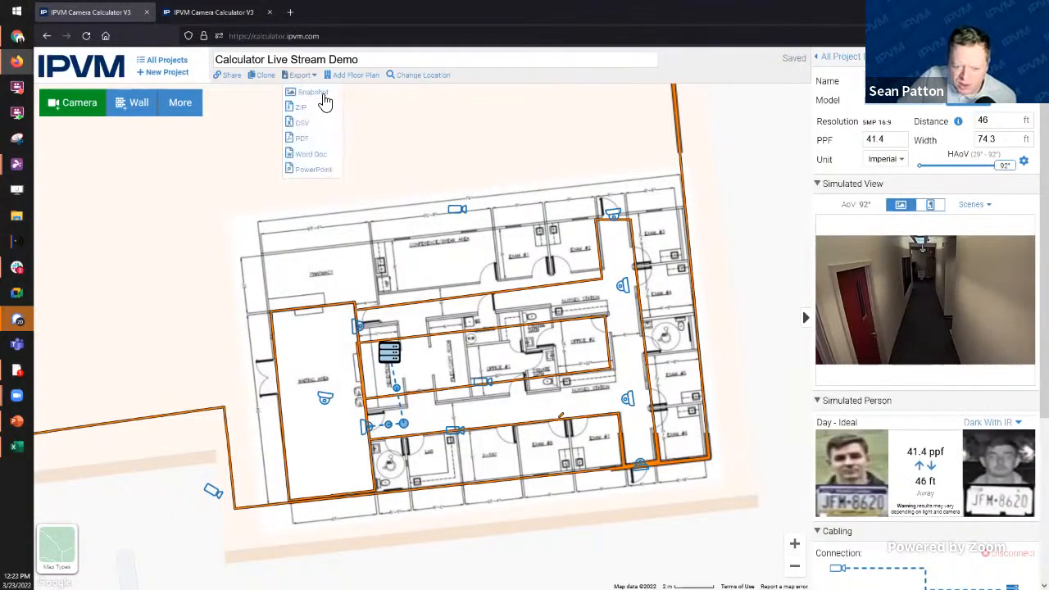
left_click(313, 170)
scroll(775, 375, "down", 1)
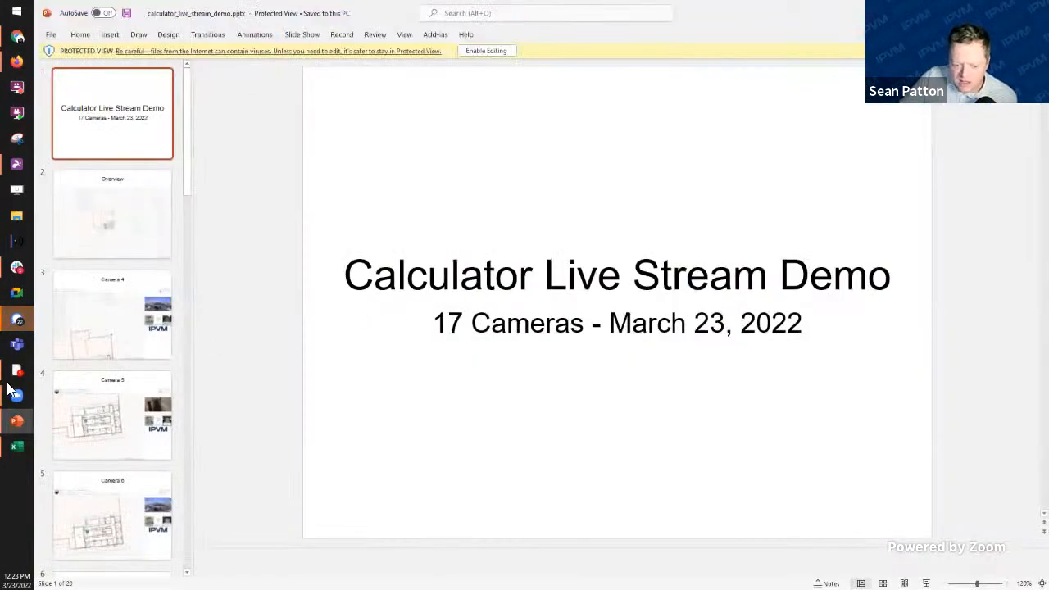
Step: Browse the Camera 4, Camera 5 and Parking Lot Looking East slides, then inspect Network Closet 1
left_click(88, 378)
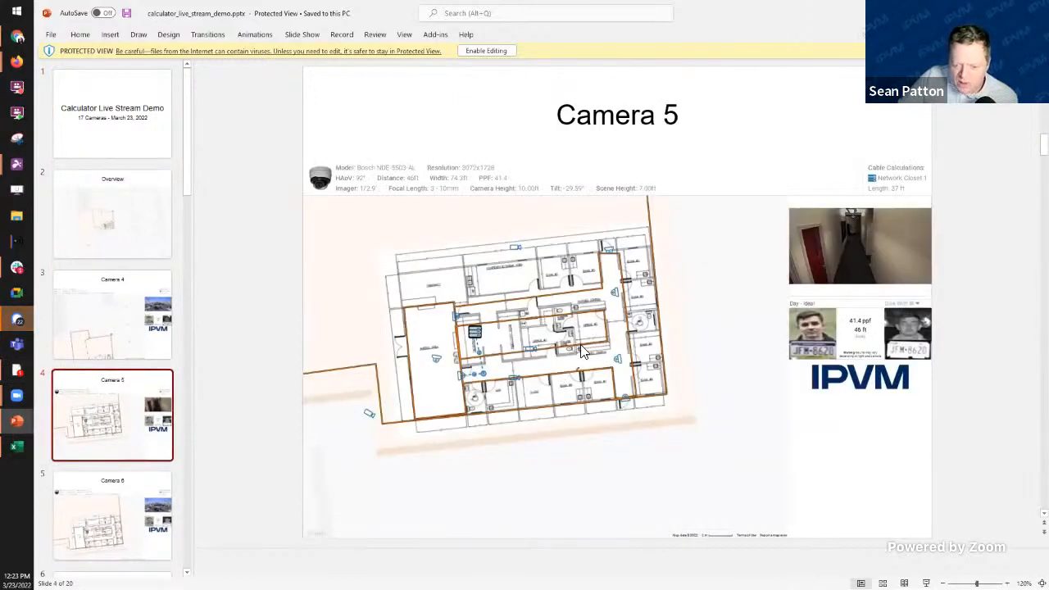
left_click(95, 285)
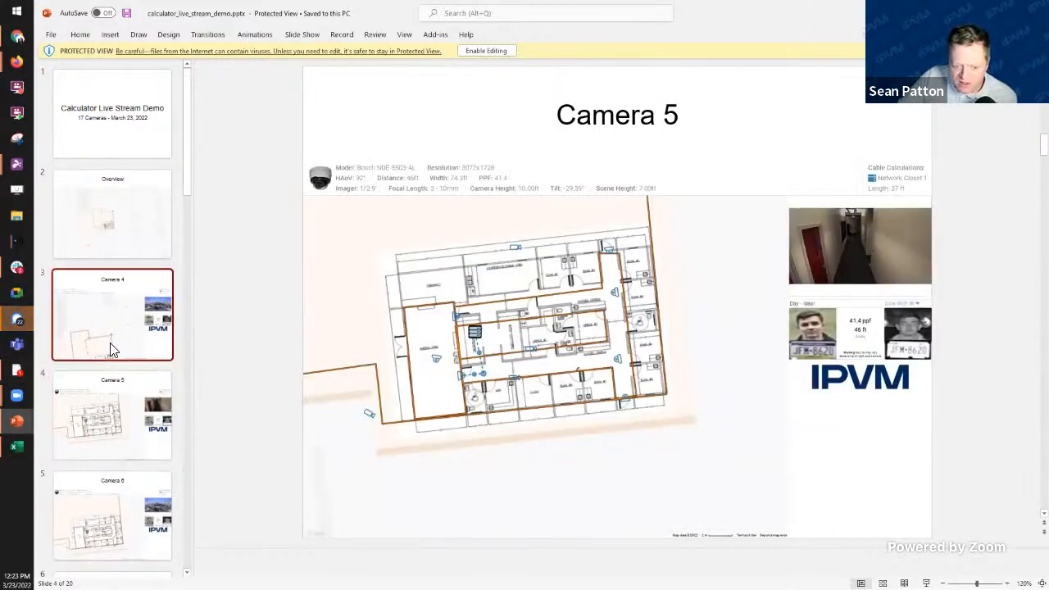
left_click(109, 446)
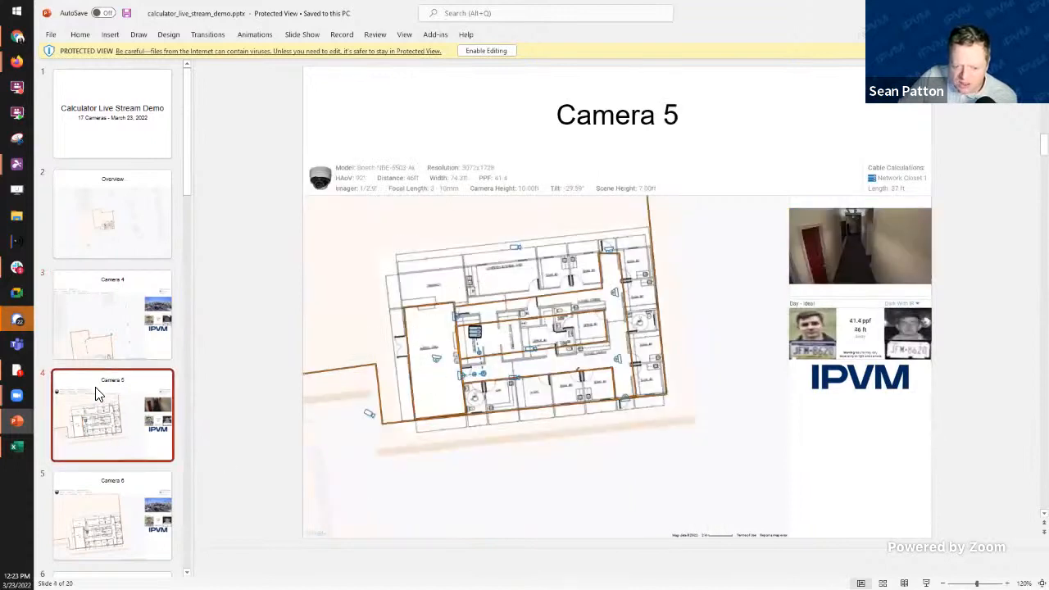
scroll(117, 401, "down", 15)
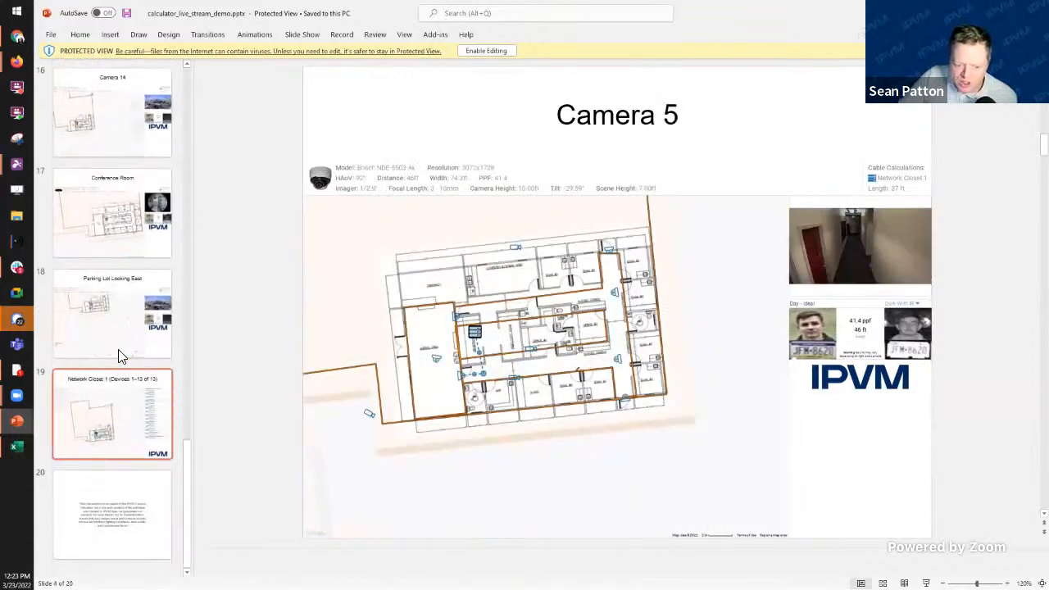
left_click(115, 320)
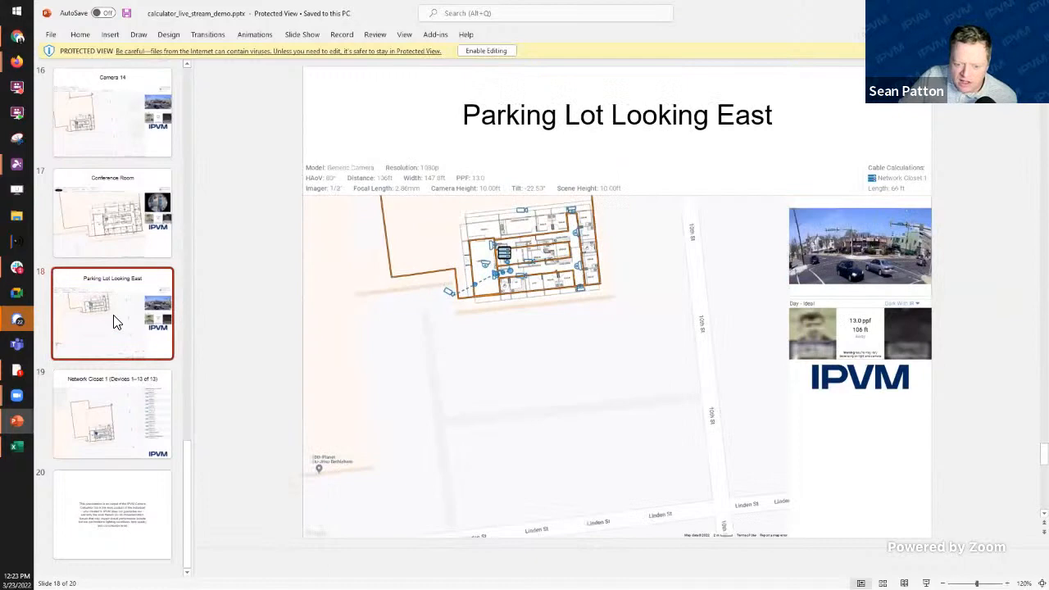
left_click(114, 421)
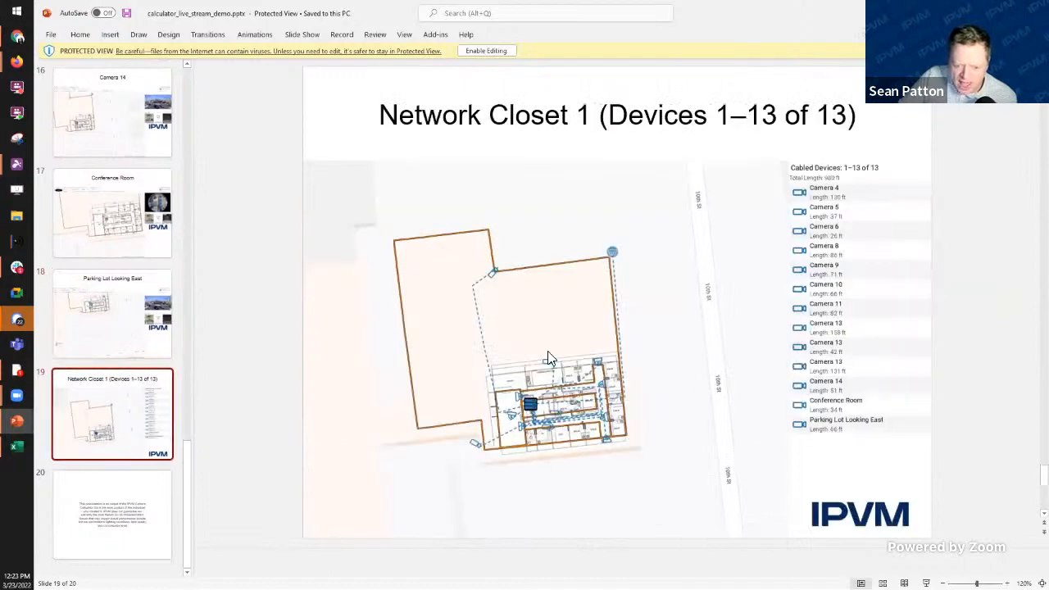
scroll(546, 354, "up", 2)
scroll(473, 410, "down", 3)
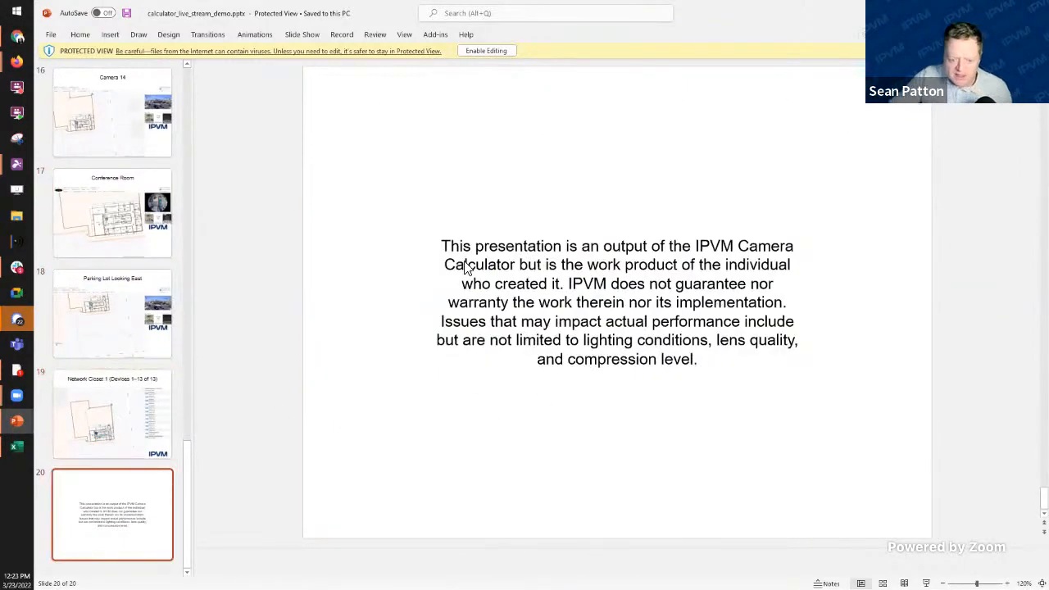
scroll(465, 274, "up", 1)
scroll(531, 387, "up", 5)
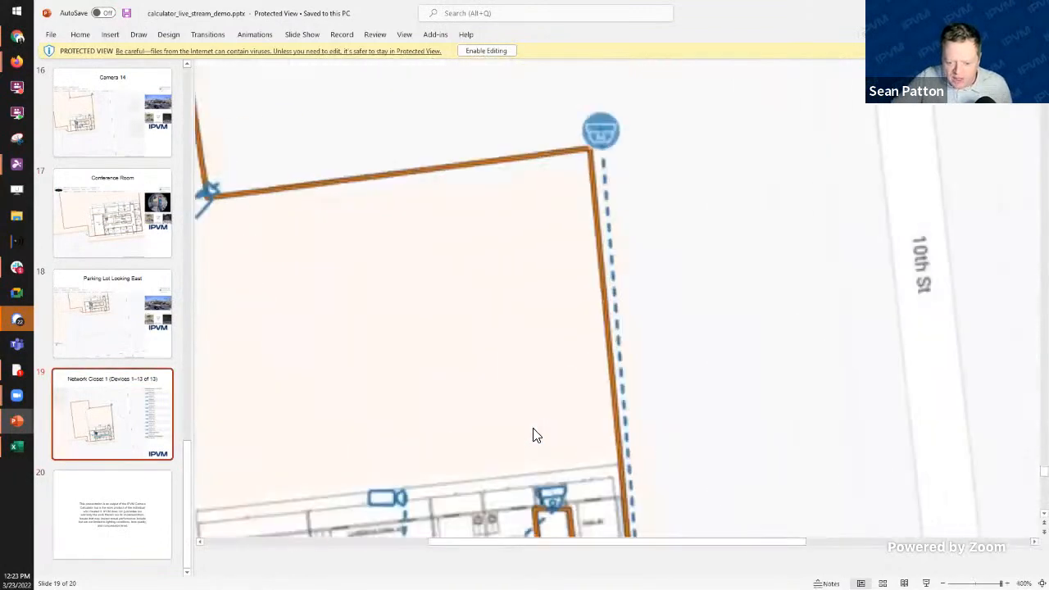
scroll(532, 435, "down", 3)
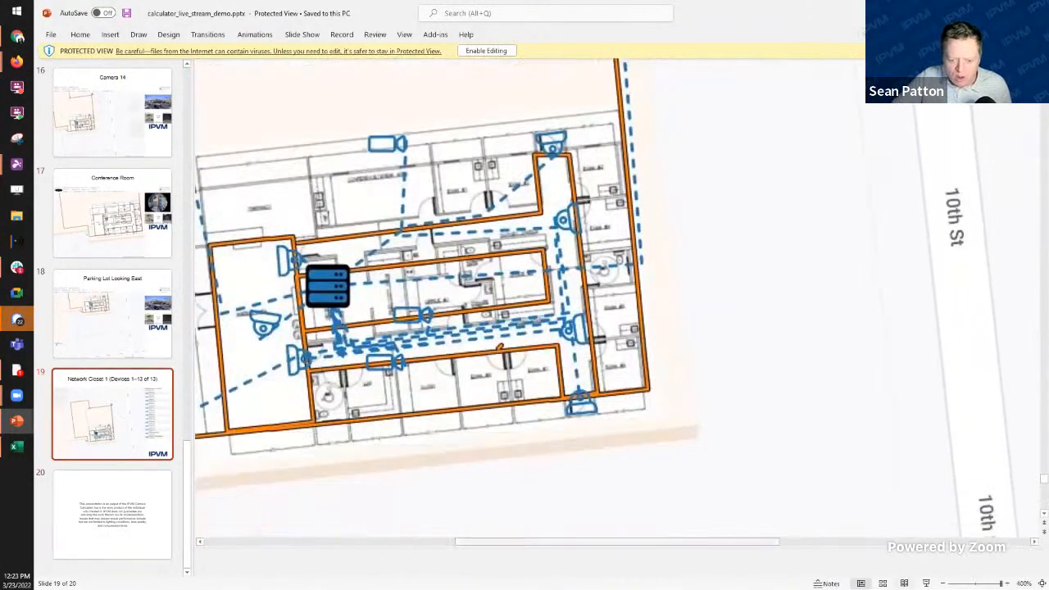
left_click_drag(642, 541, 690, 543)
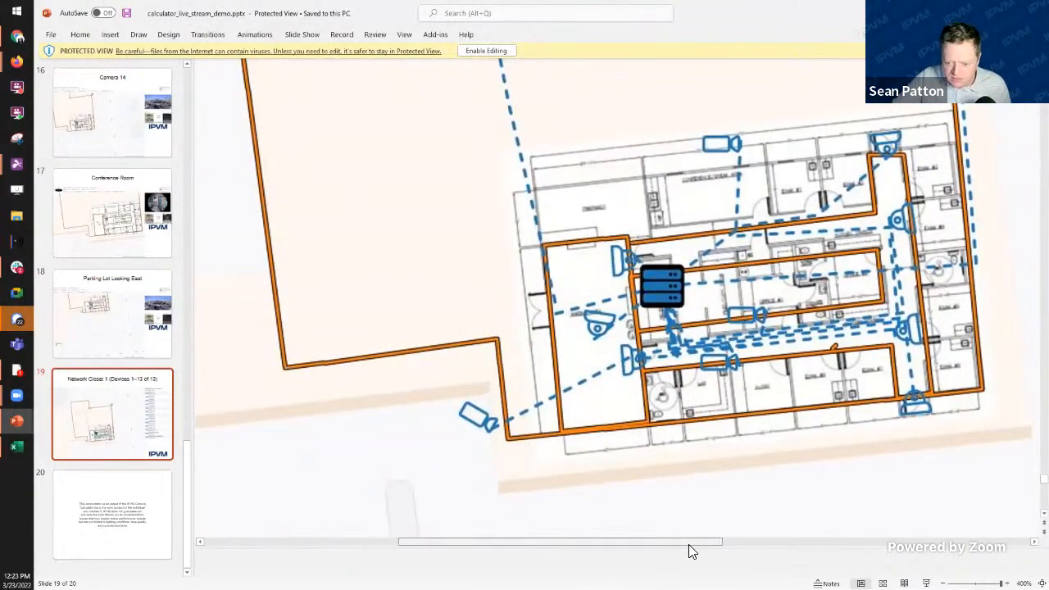
scroll(897, 374, "up", 1)
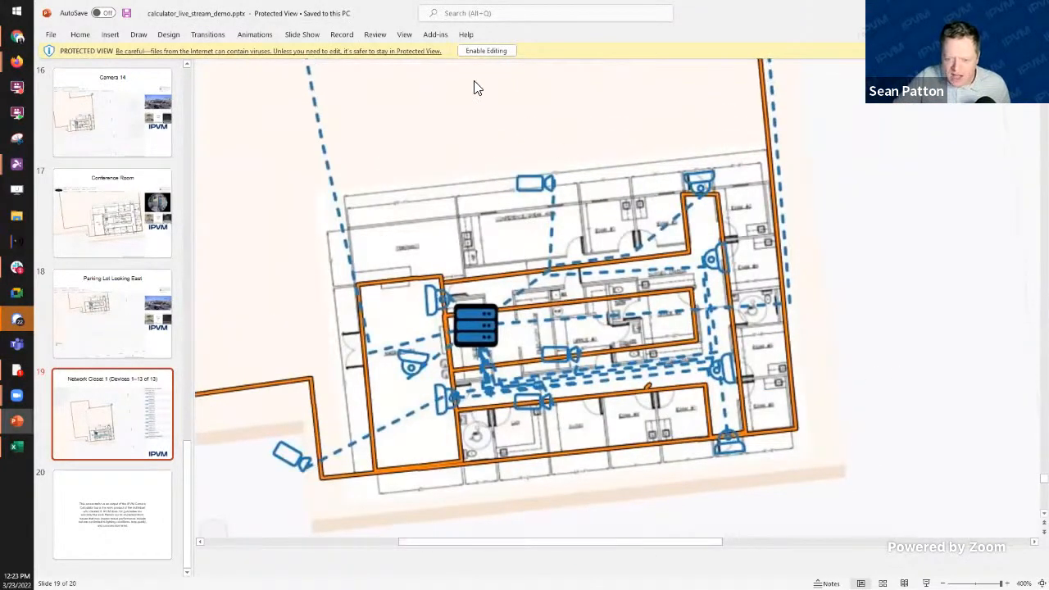
Step: Enable editing of the presentation, then switch back to the IPVM Calculator in Firefox
left_click(492, 51)
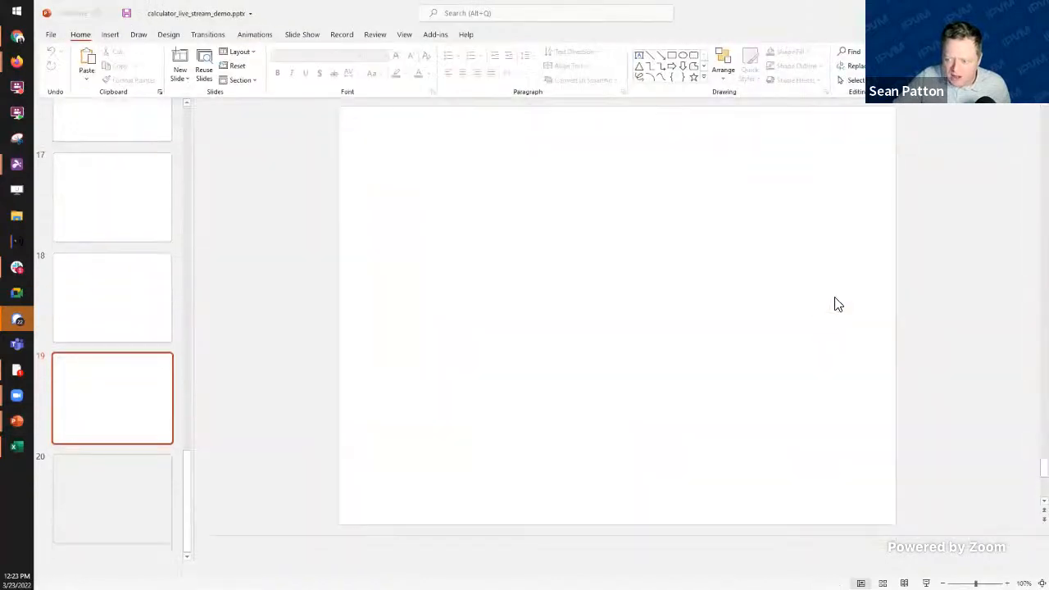
scroll(545, 443, "up", 10)
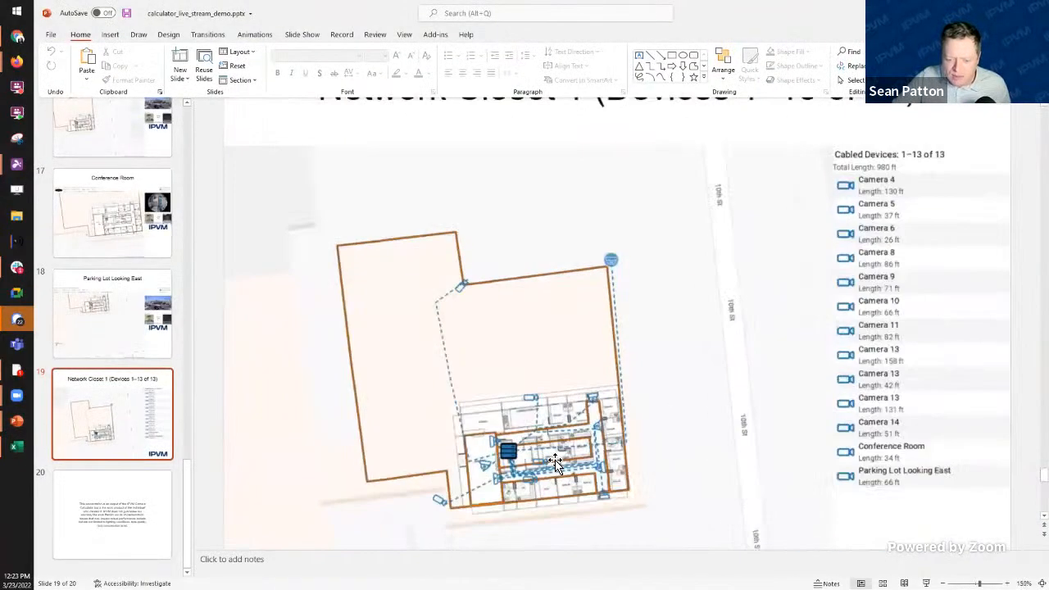
scroll(483, 414, "down", 8)
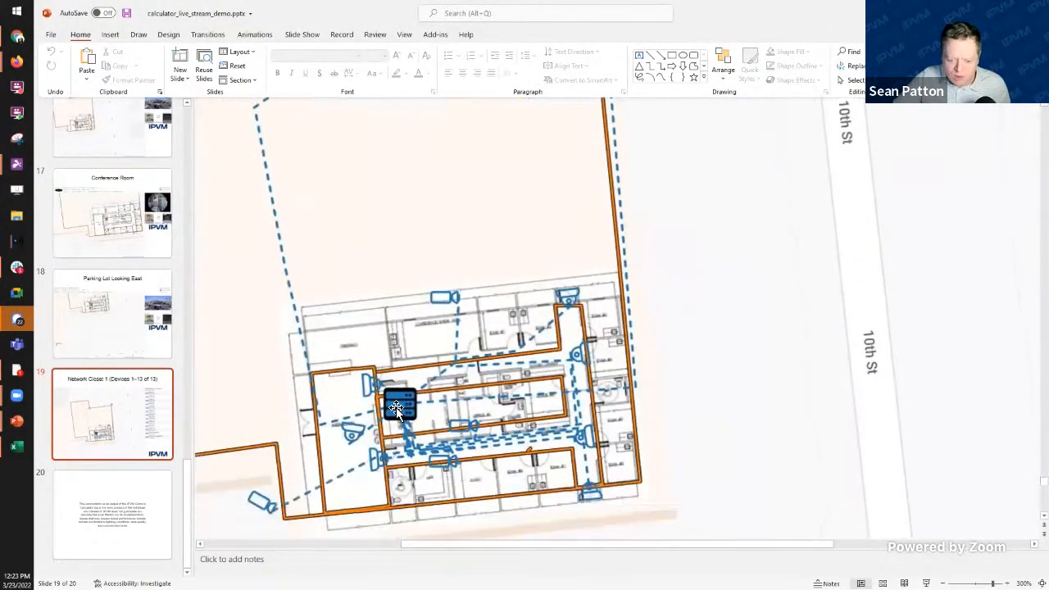
scroll(495, 449, "up", 5)
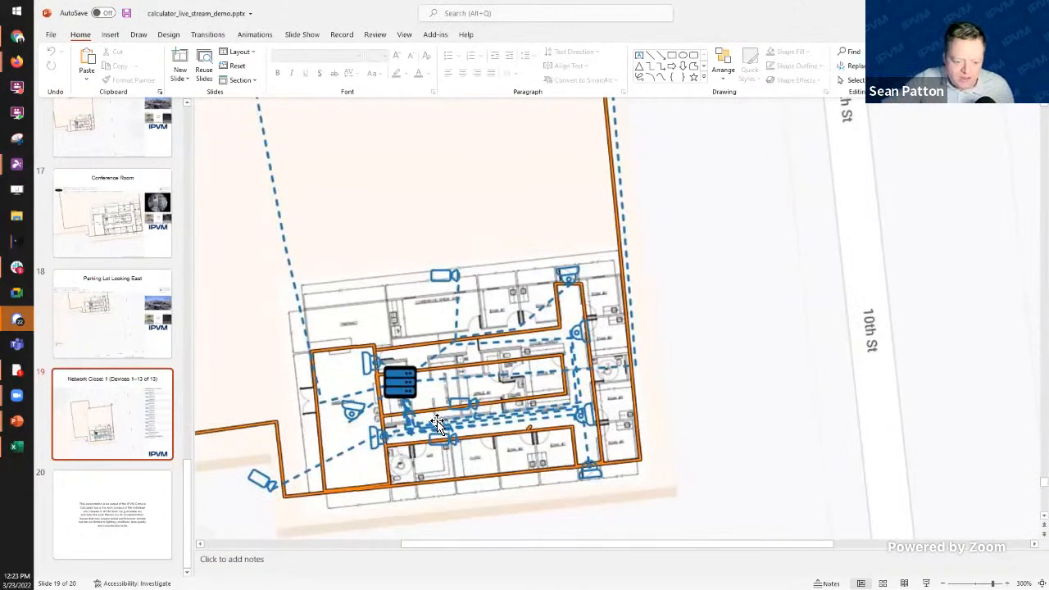
scroll(437, 421, "up", 3)
scroll(437, 422, "up", 4)
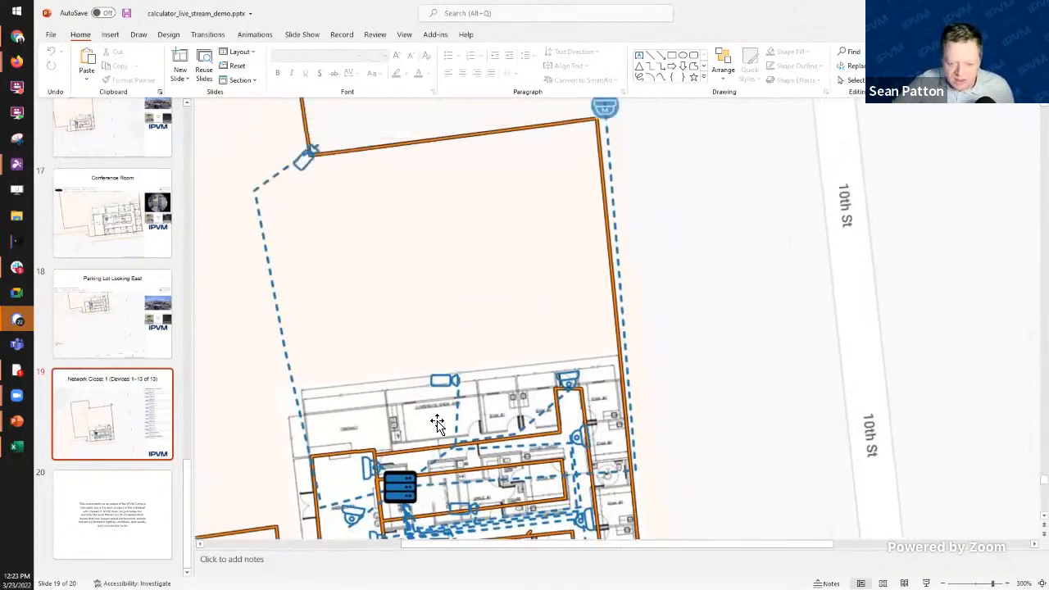
scroll(436, 422, "down", 7)
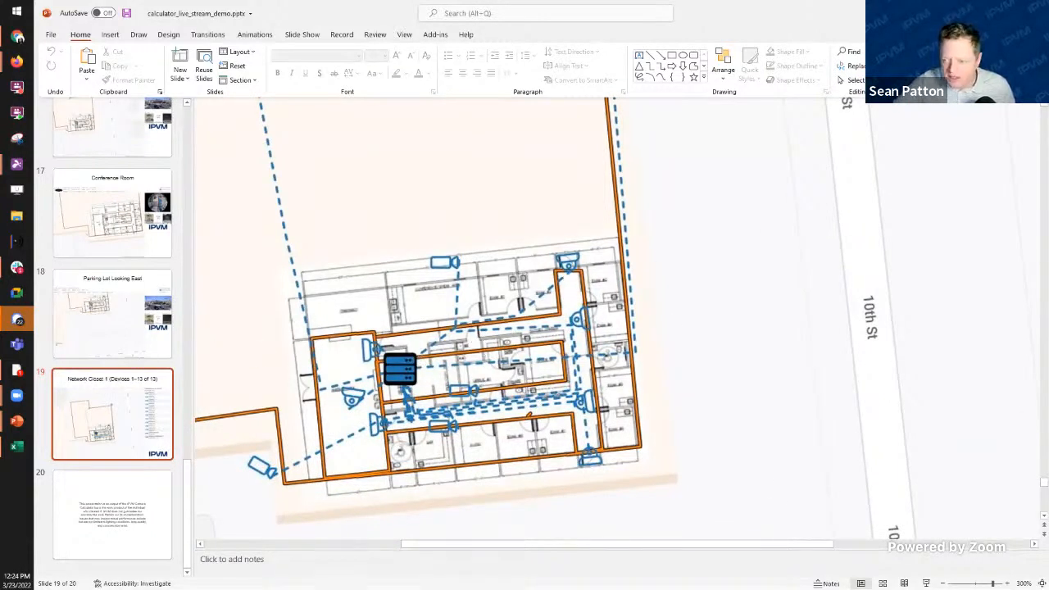
key("alt+Tab")
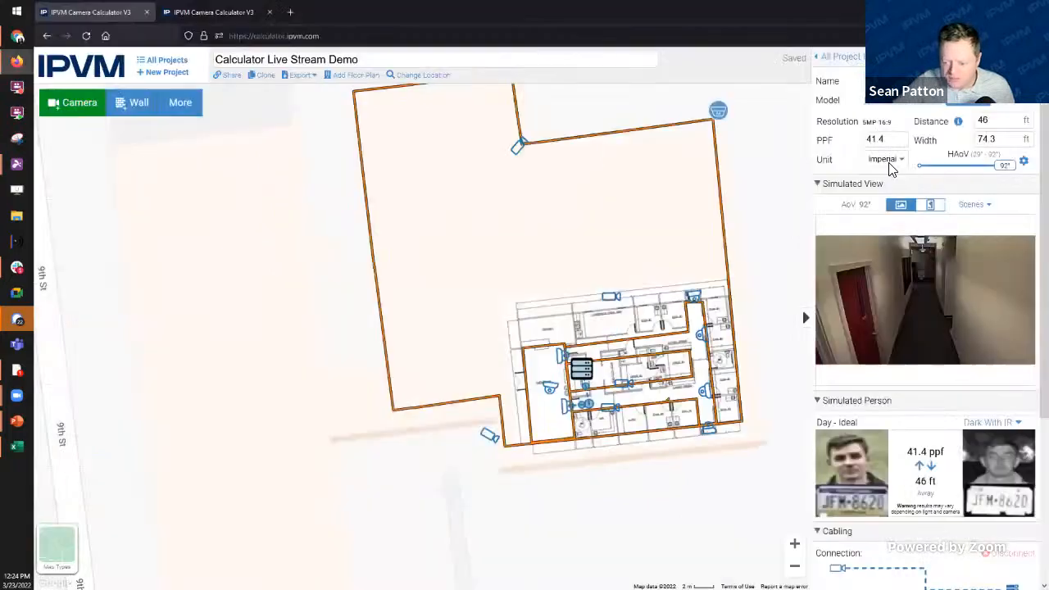
Step: Set Show views from to All Cameras, recentre the plan, and select the lower-left 1080p camera
left_click(841, 62)
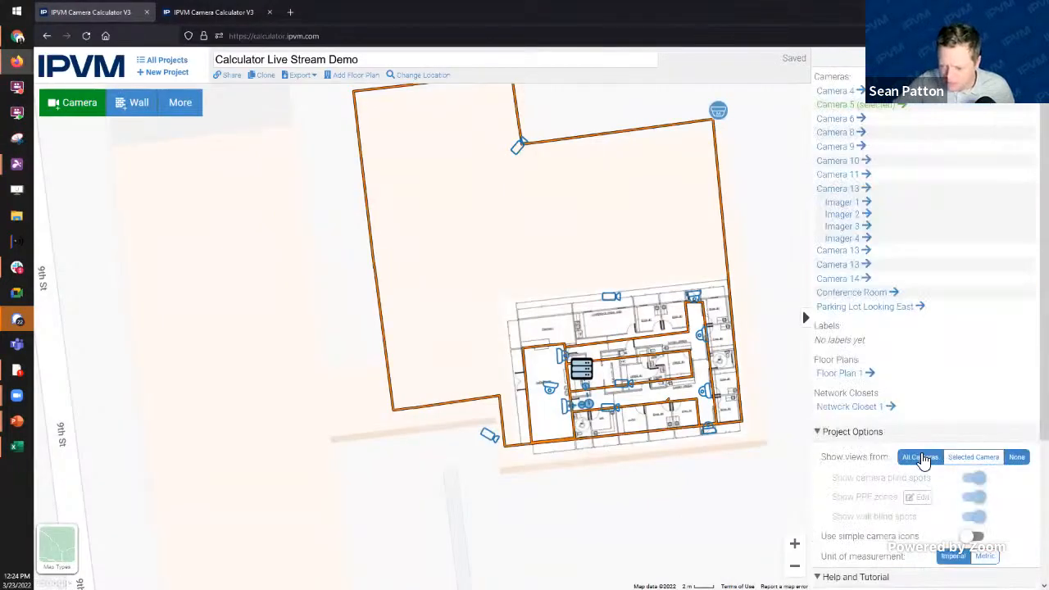
left_click(919, 456)
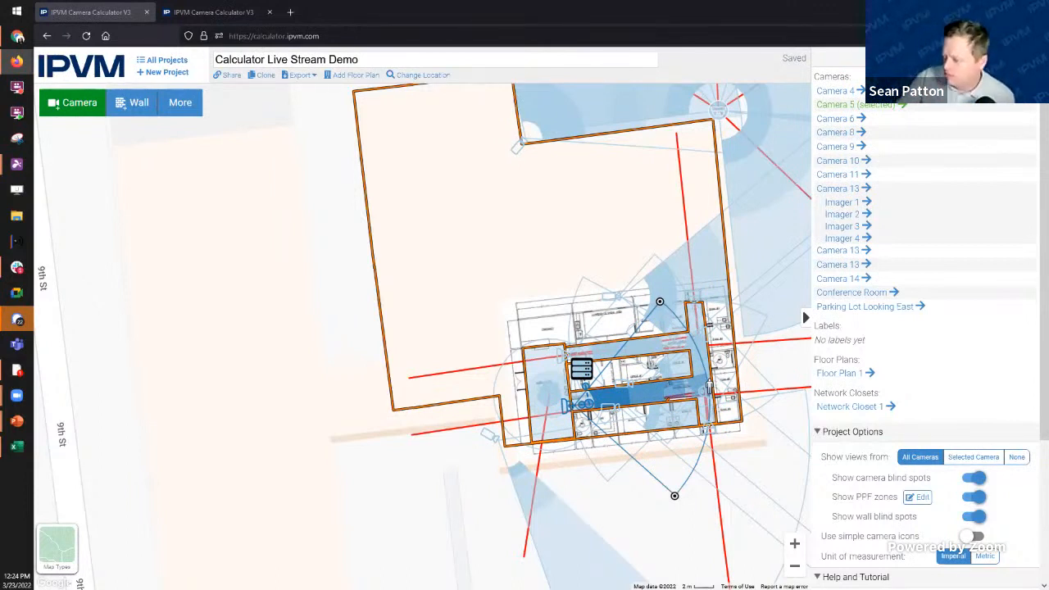
left_click_drag(363, 421, 276, 391)
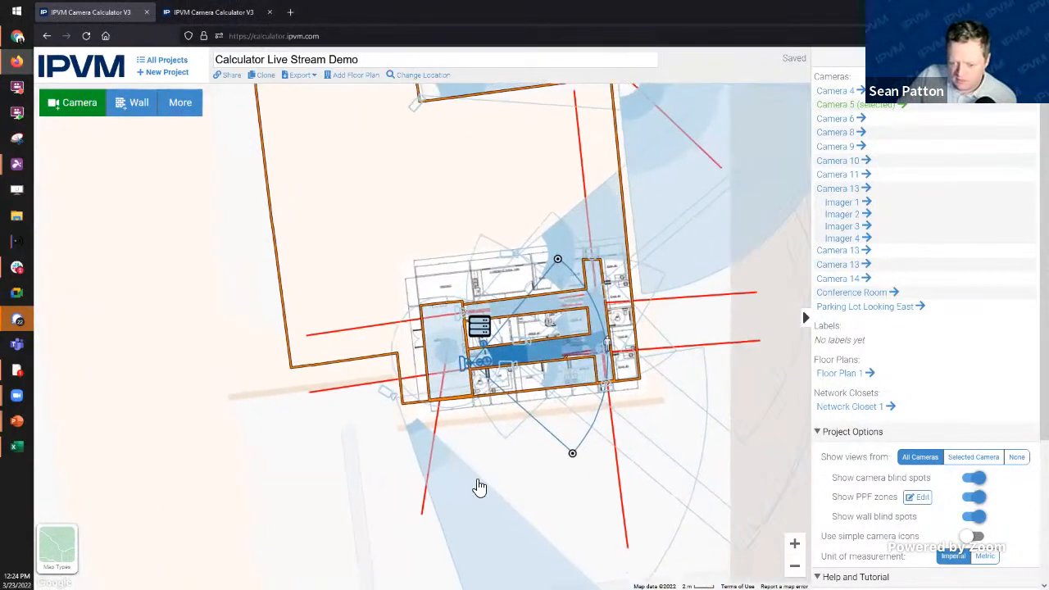
left_click(383, 399)
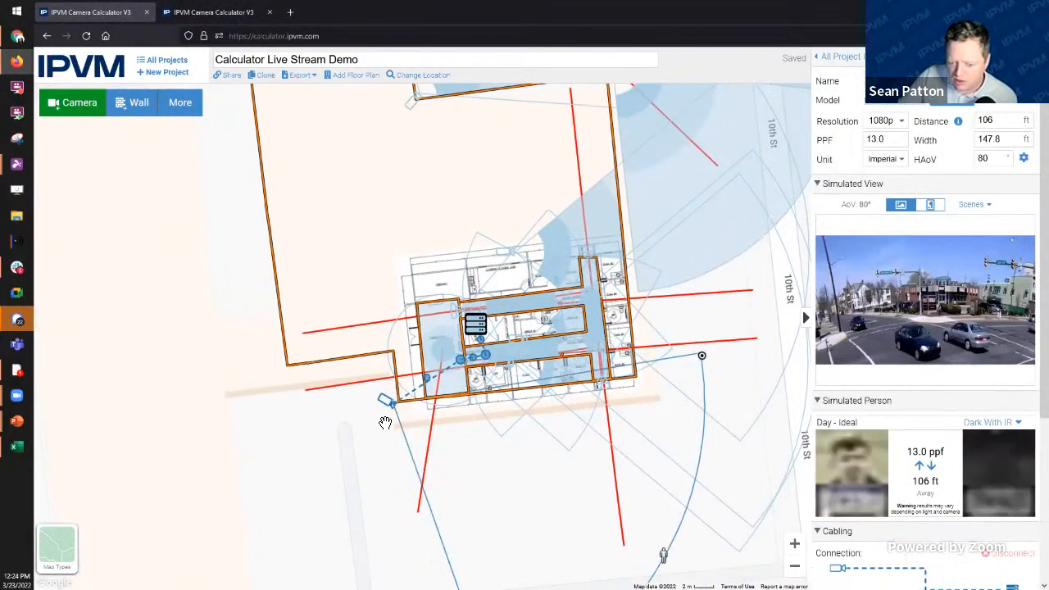
Step: Deselect the 1080p camera by clicking empty map space to bring back the project list
left_click(189, 349)
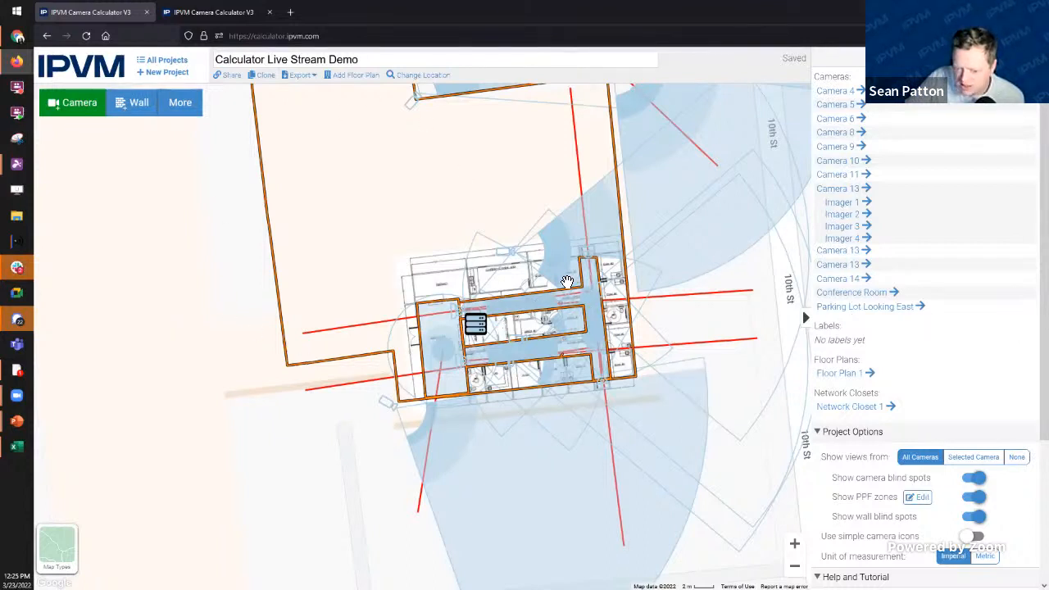
Step: Select Camera 13 and set its camera height to 15 ft under Blind Spot
left_click(516, 259)
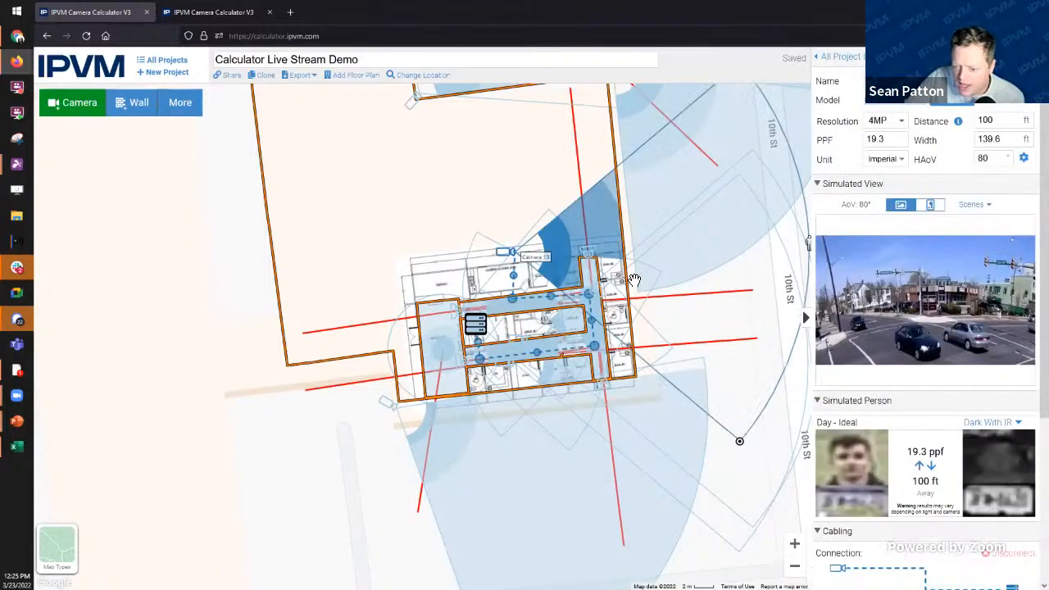
scroll(868, 489, "down", 3)
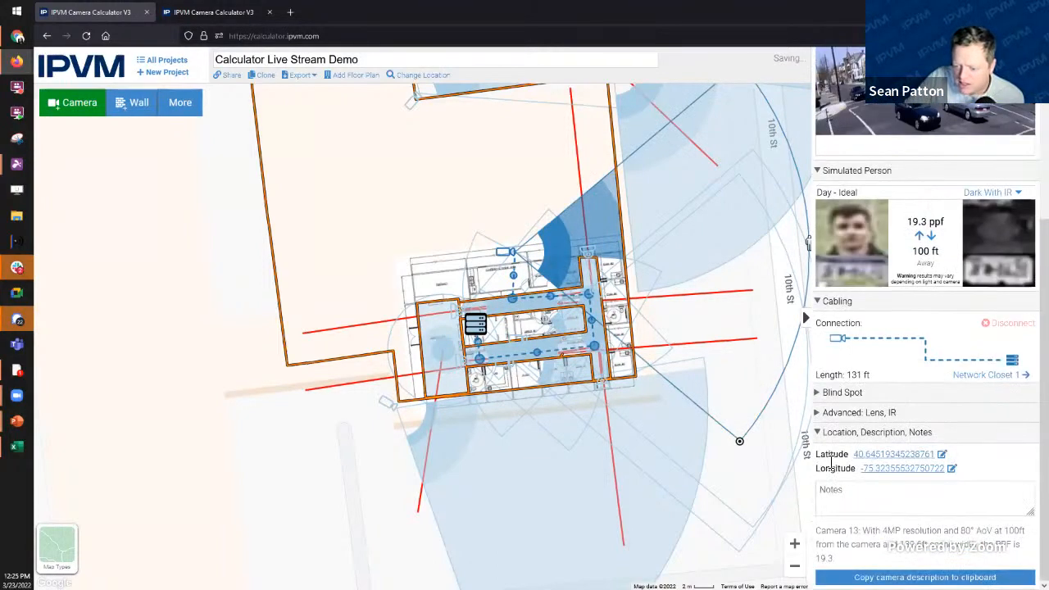
left_click(819, 395)
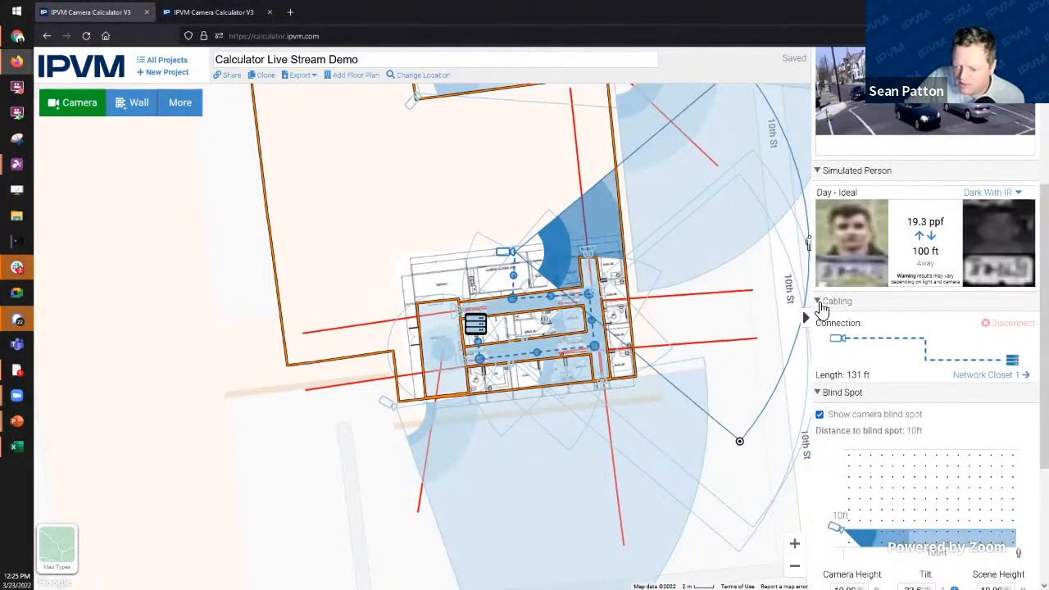
left_click(832, 301)
scroll(885, 467, "down", 2)
scroll(865, 493, "down", 1)
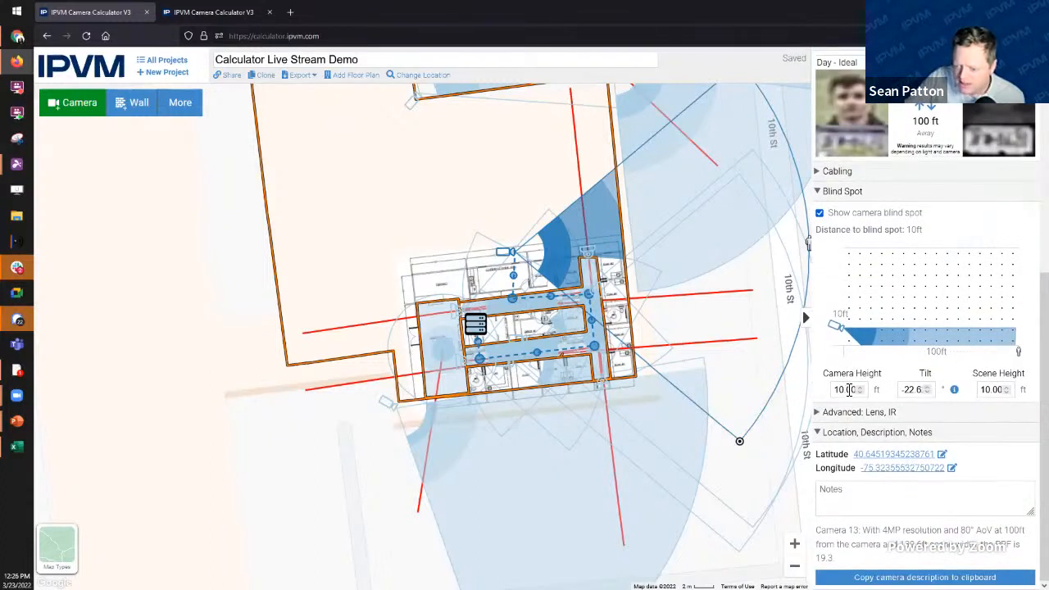
left_click_drag(849, 390, 813, 393)
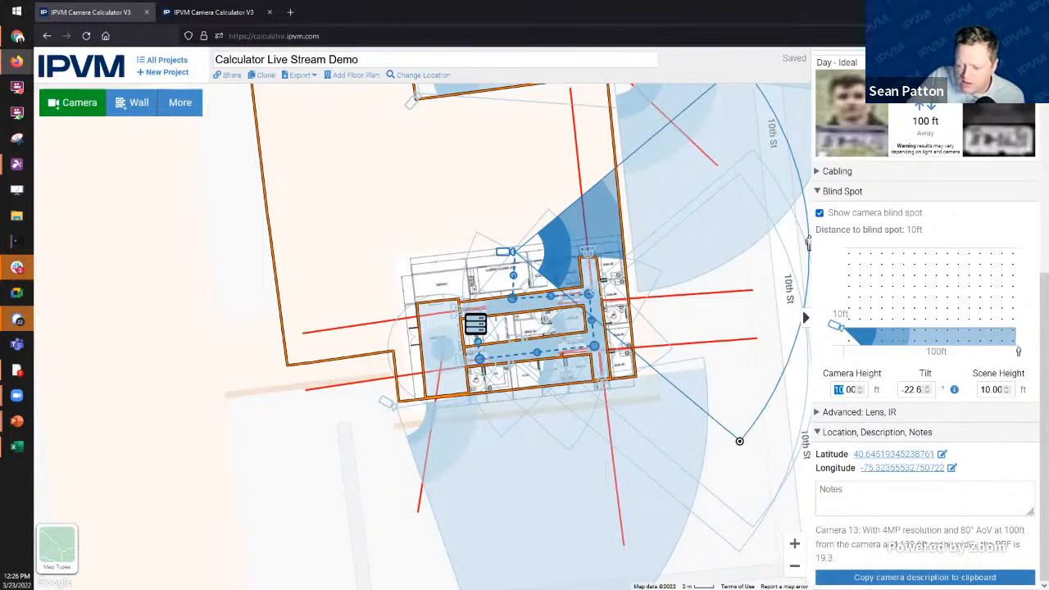
type("15")
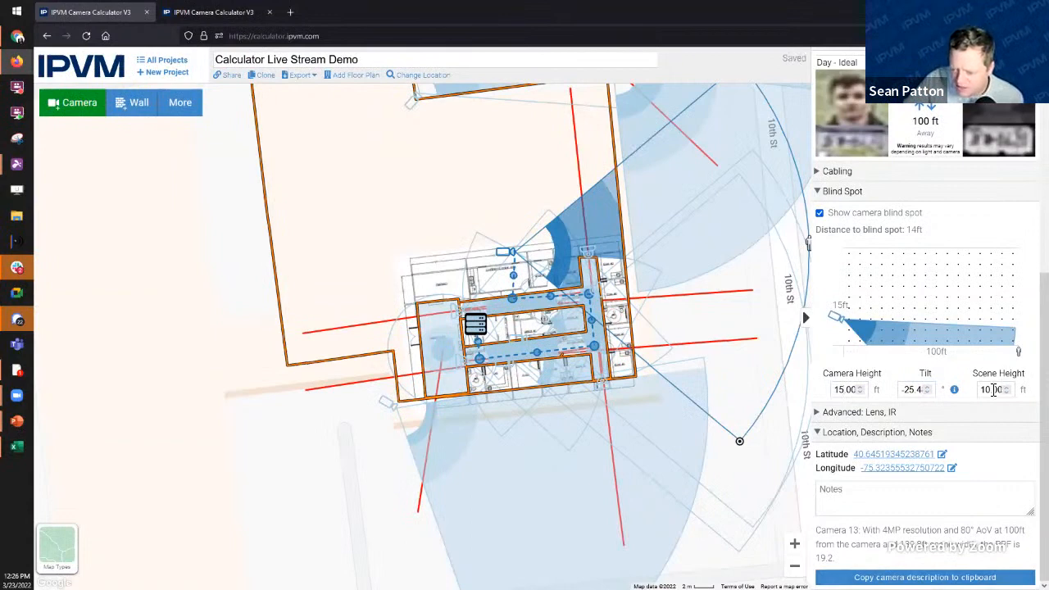
Step: Set Camera 13's scene height to 6 ft and aim its view north at 51 ft
left_click_drag(993, 390, 979, 392)
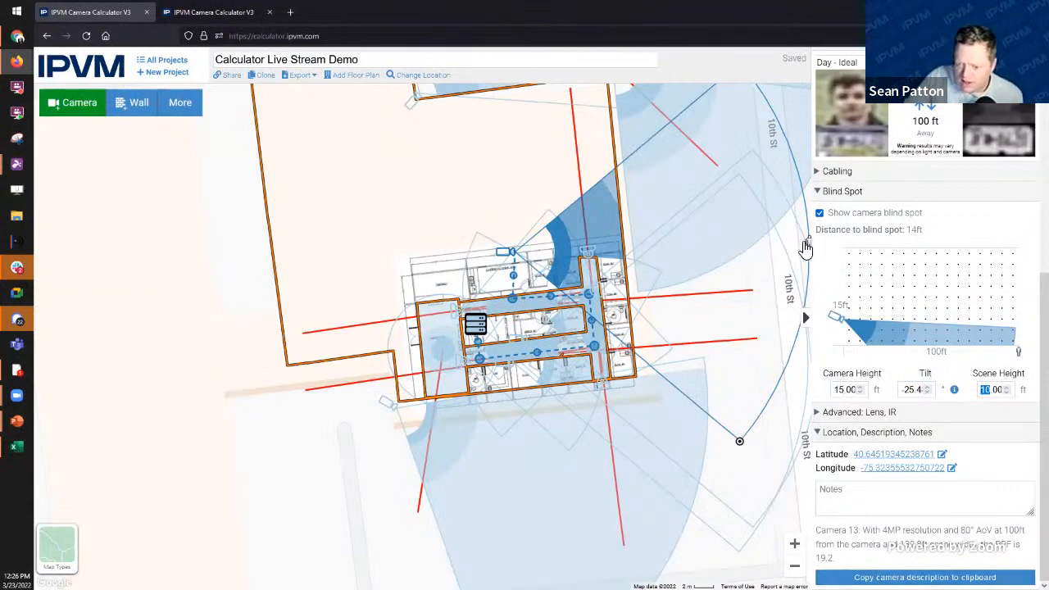
mouse_move(809, 244)
left_mouse_down()
mouse_move(524, 103)
mouse_move(480, 110)
mouse_move(524, 123)
mouse_move(479, 90)
mouse_move(491, 97)
left_mouse_up()
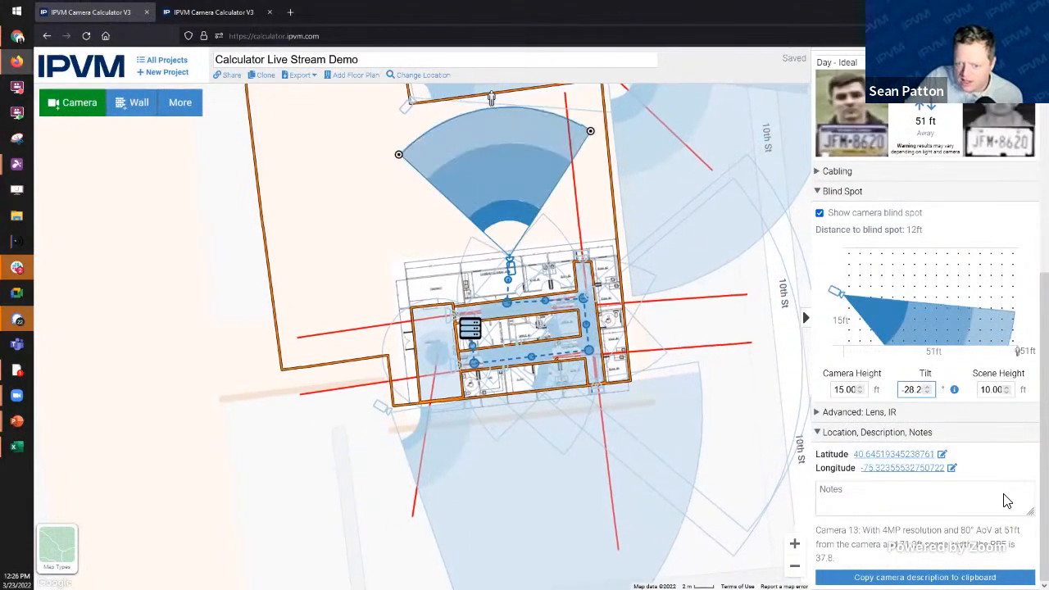
double_click(980, 390)
type("6")
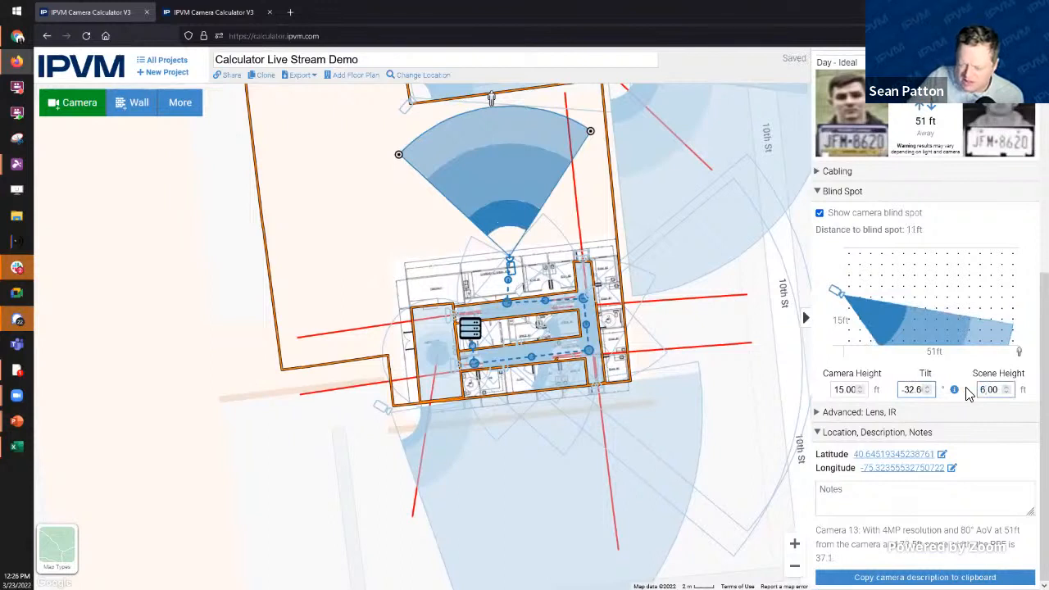
left_click(371, 244)
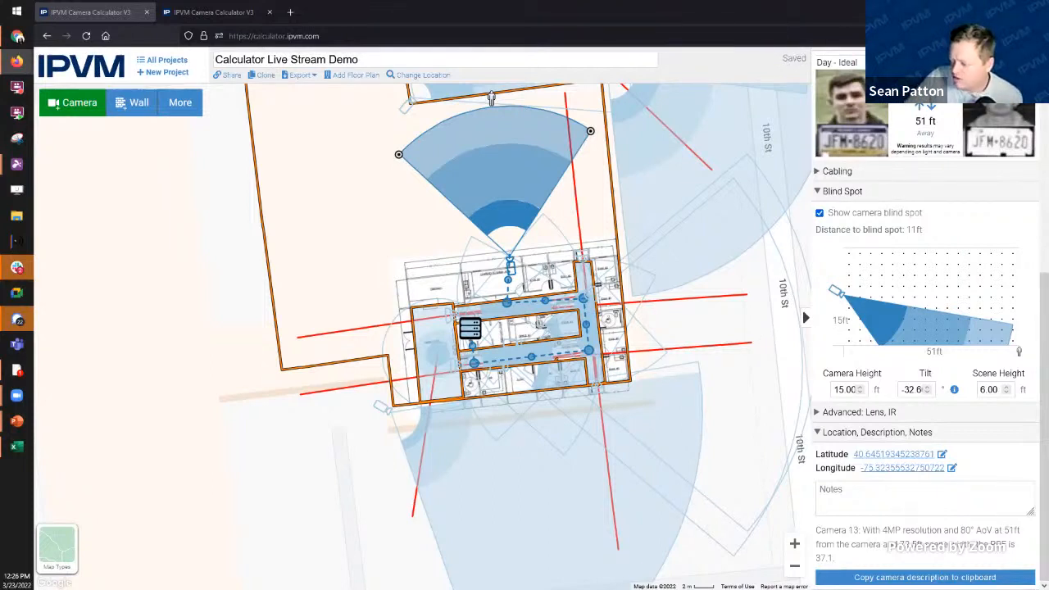
Step: Add an Untitled Label via More > Label, move it above the building, and keep it small
left_click(465, 332)
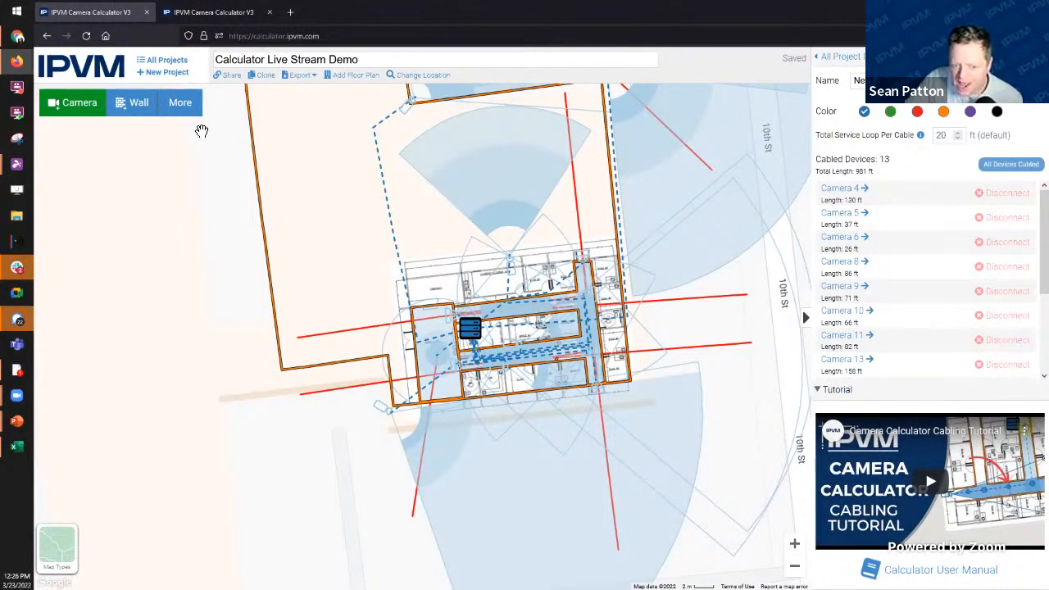
left_click(183, 111)
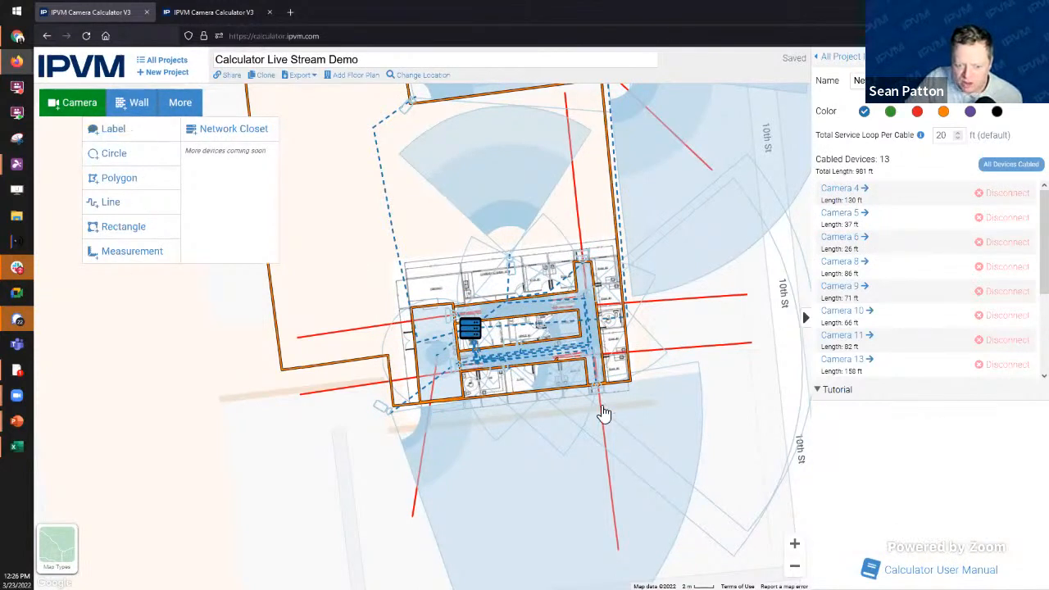
left_click(113, 129)
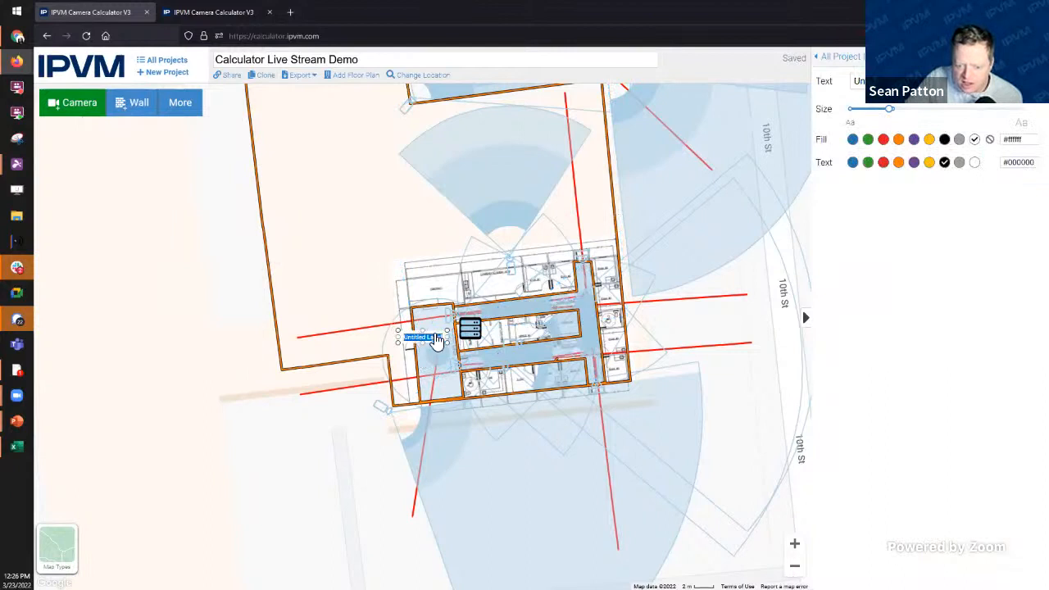
left_click_drag(436, 341, 368, 218)
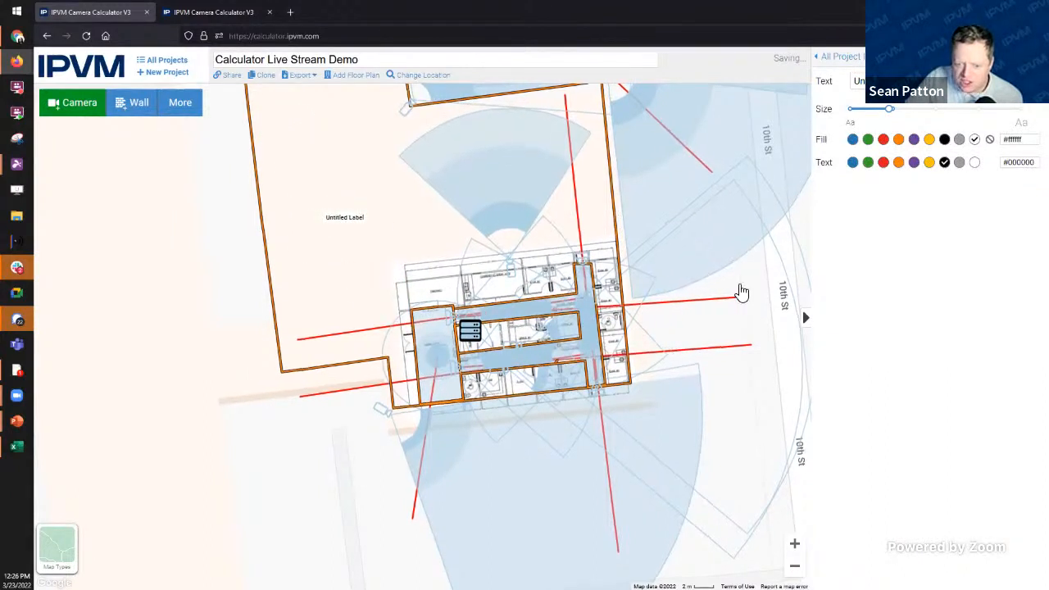
left_click_drag(888, 108, 931, 109)
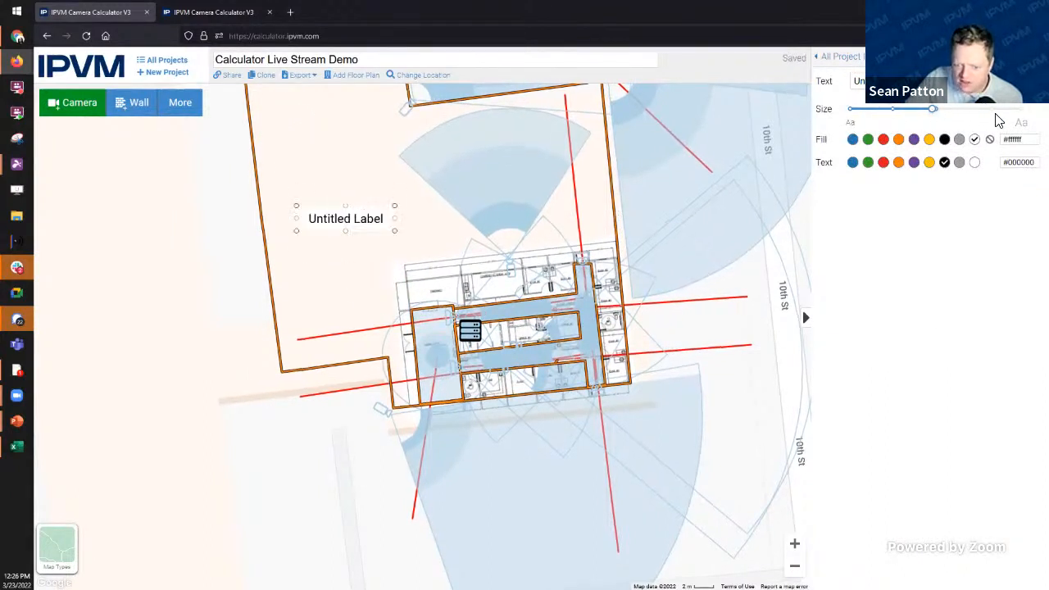
left_click_drag(998, 120, 890, 112)
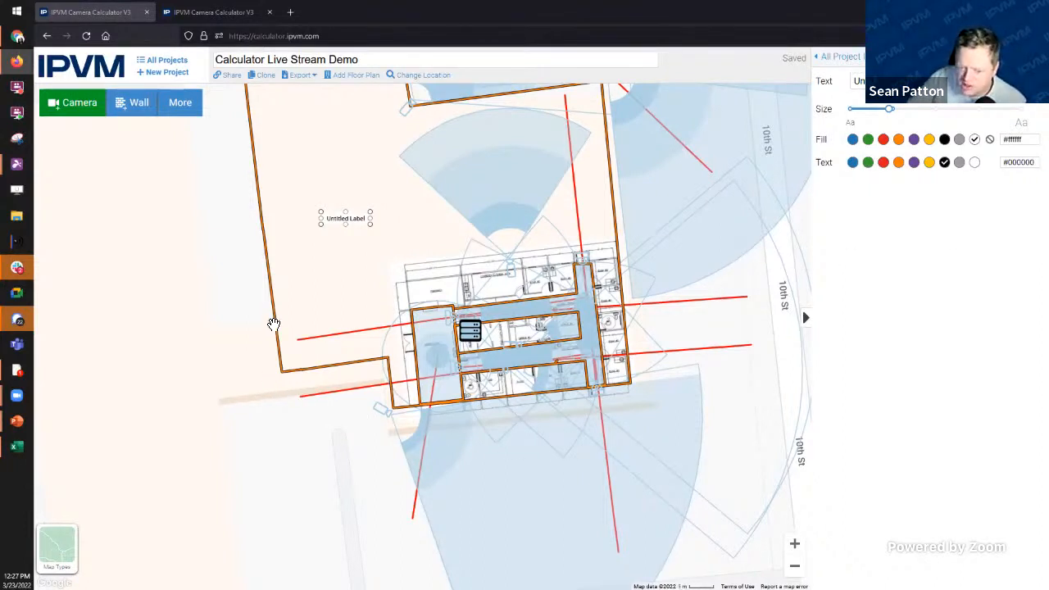
Step: Cycle the map background through Satellite, Map and Blank, ending on satellite imagery
scroll(236, 342, "down", 2)
left_click_drag(303, 464, 350, 470)
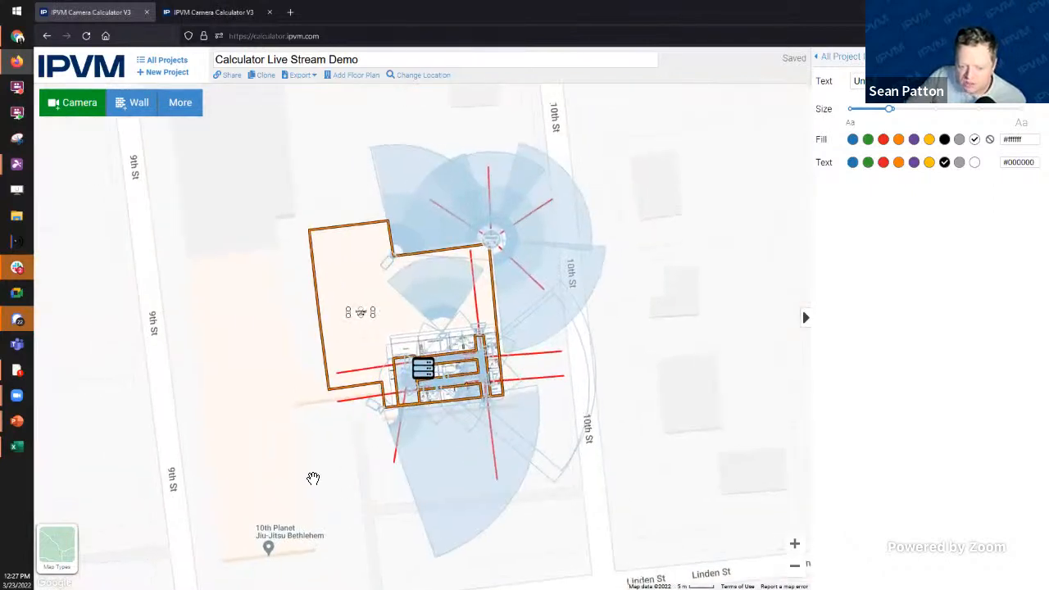
mouse_move(68, 557)
left_click(107, 549)
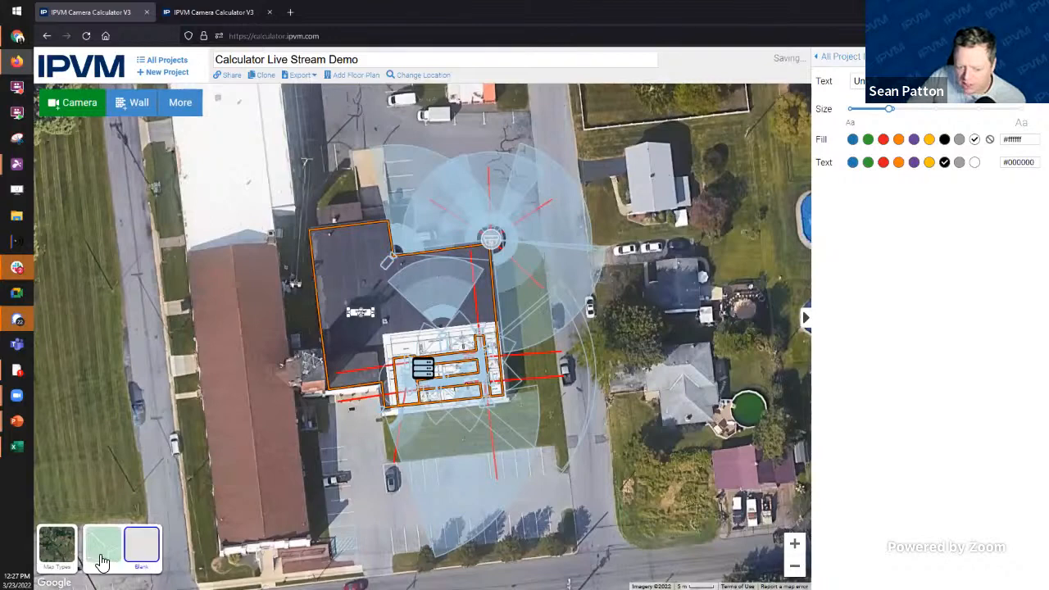
left_click(102, 548)
left_click(144, 553)
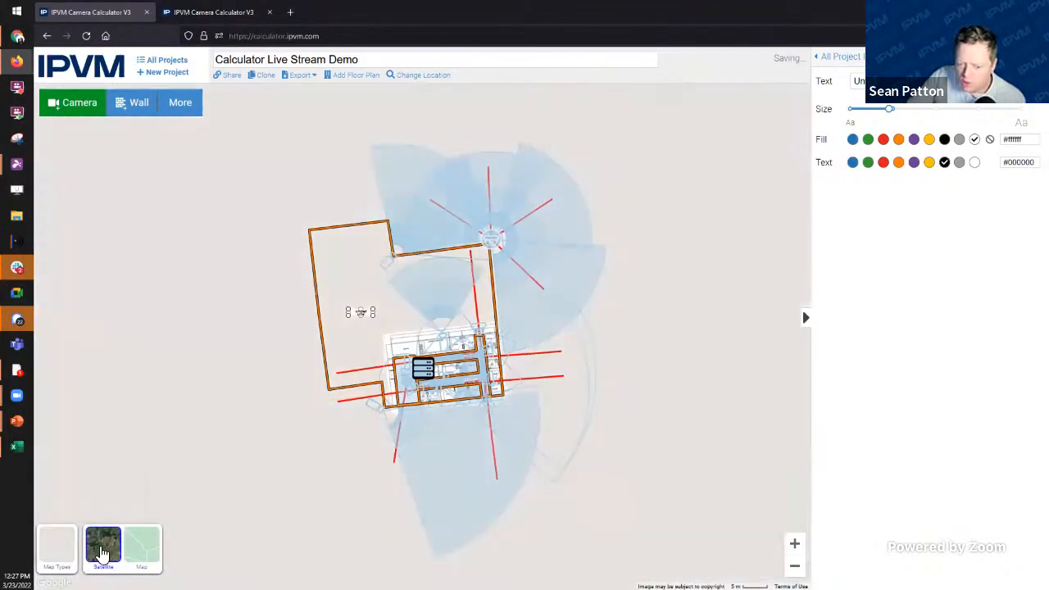
left_click(103, 551)
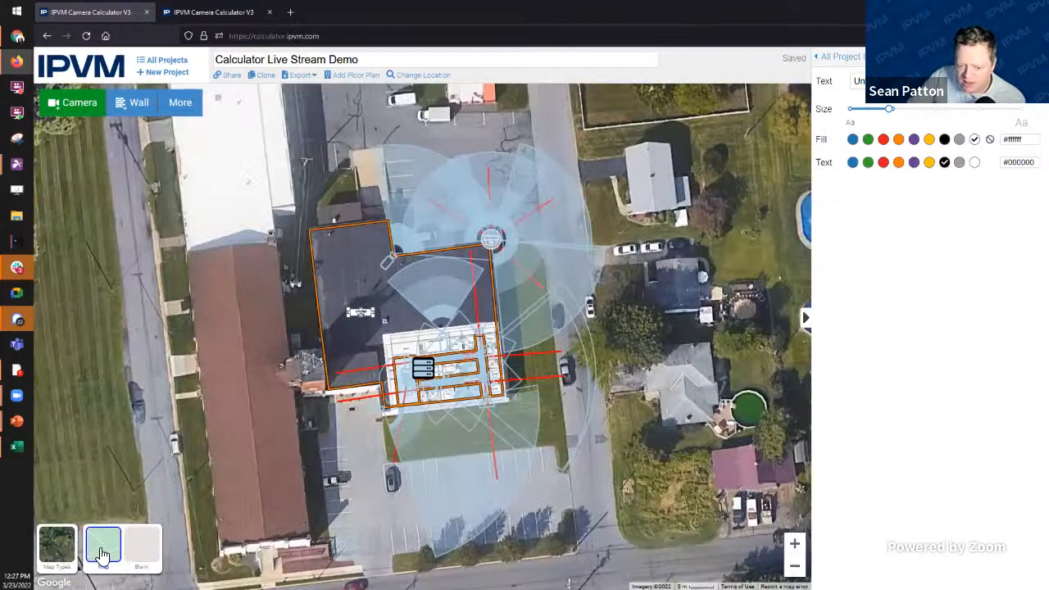
left_click(102, 553)
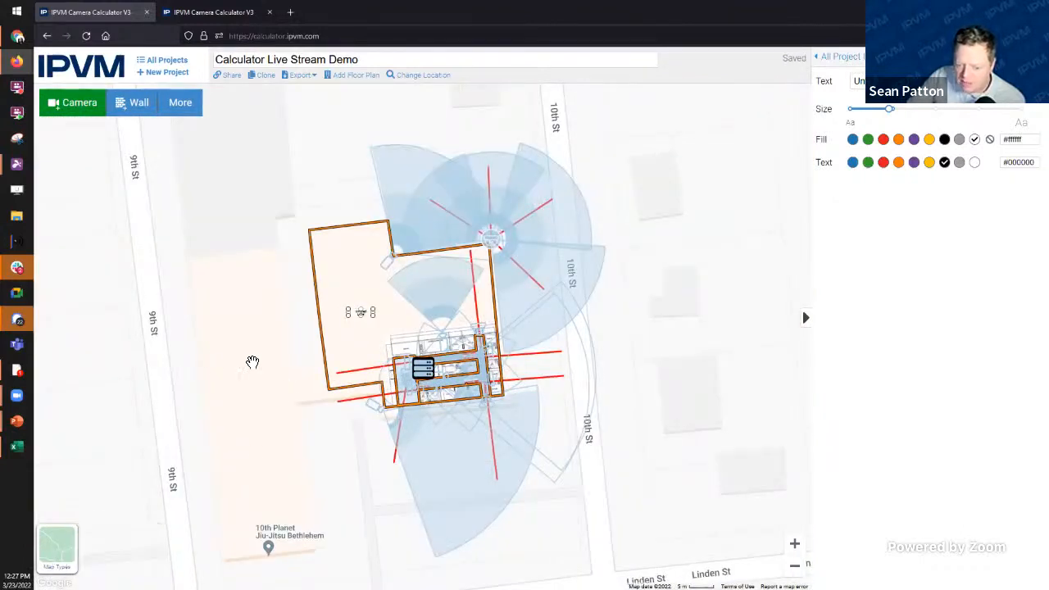
mouse_move(74, 561)
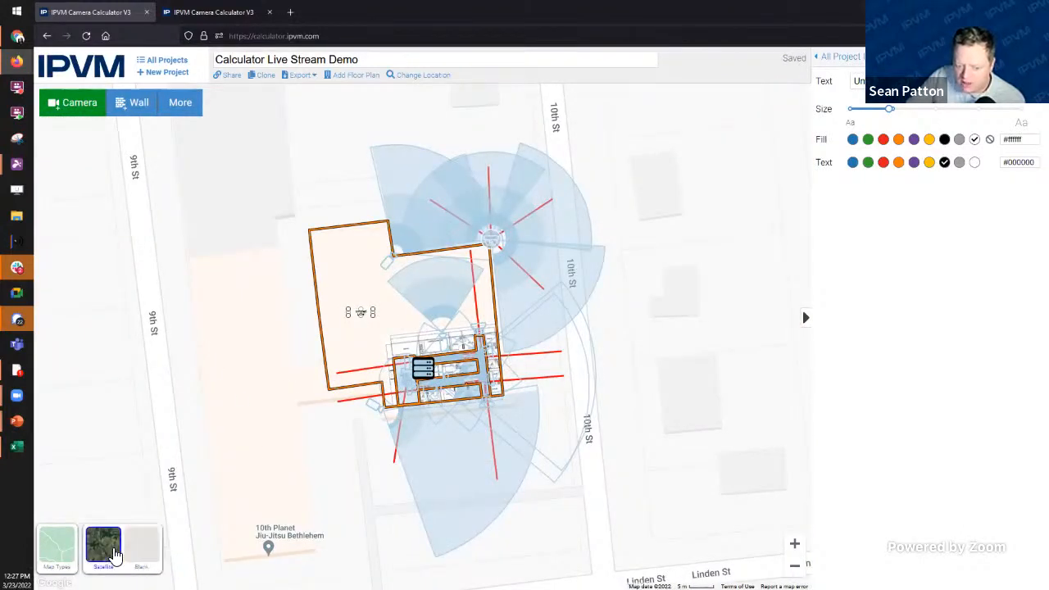
left_click(102, 552)
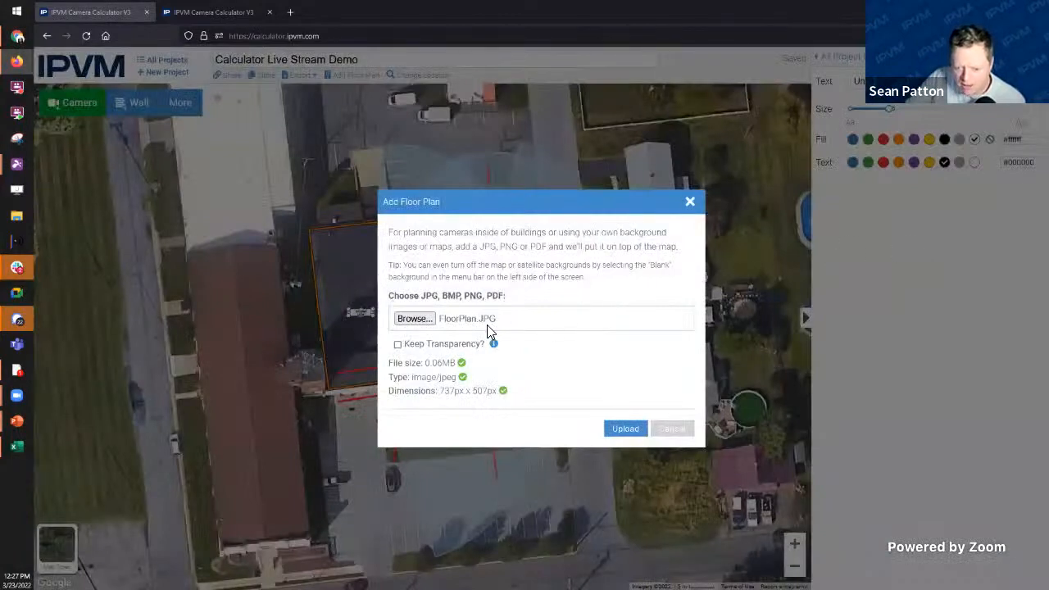
Step: Upload the chosen floor plan image and position it at the lower left beside the site
left_click(624, 429)
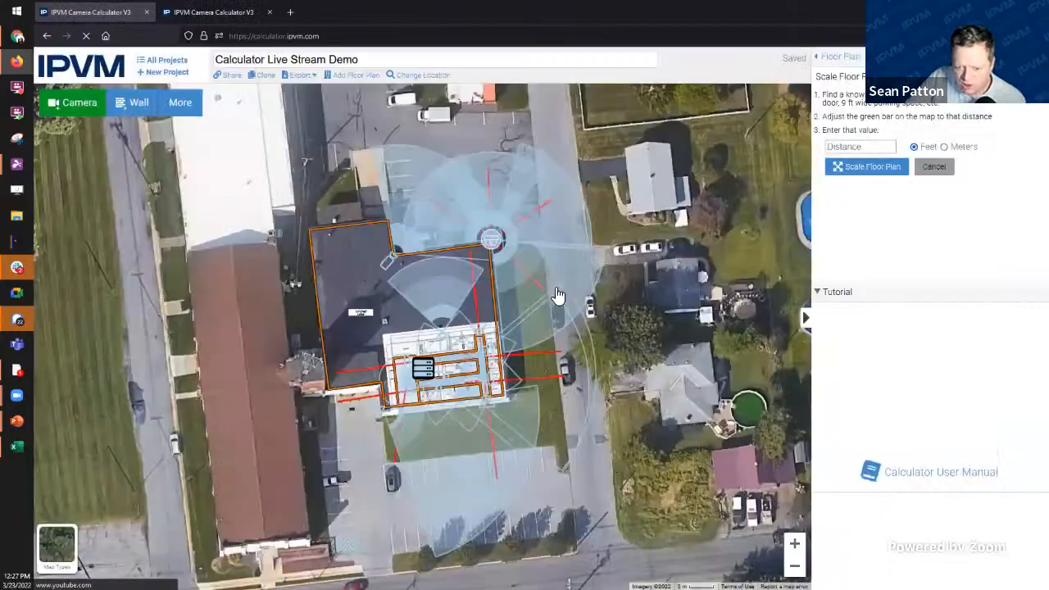
left_click_drag(301, 392, 131, 440)
left_click_drag(381, 527, 610, 507)
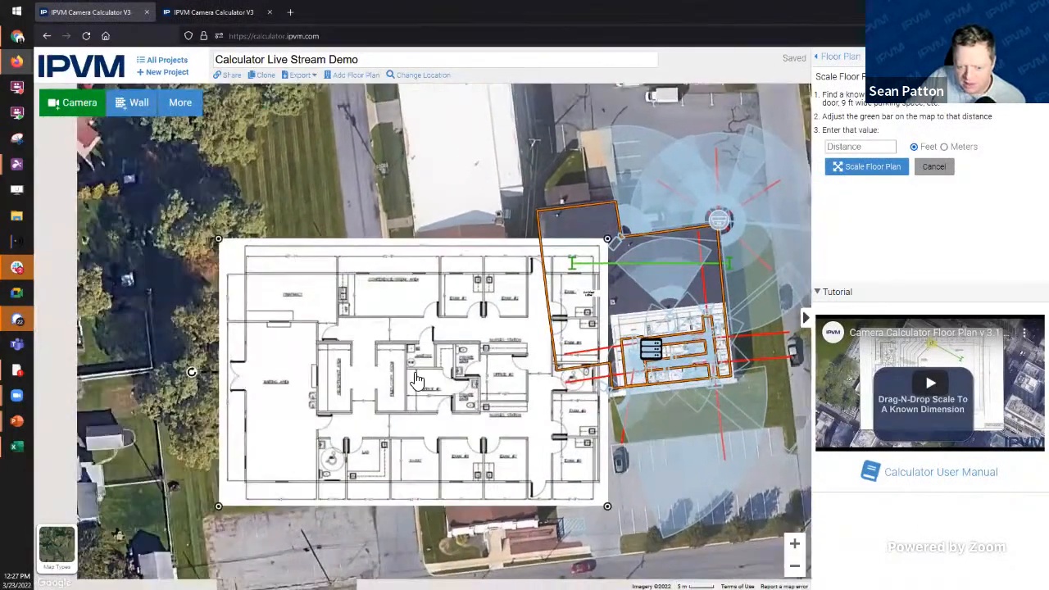
left_click_drag(399, 376, 343, 373)
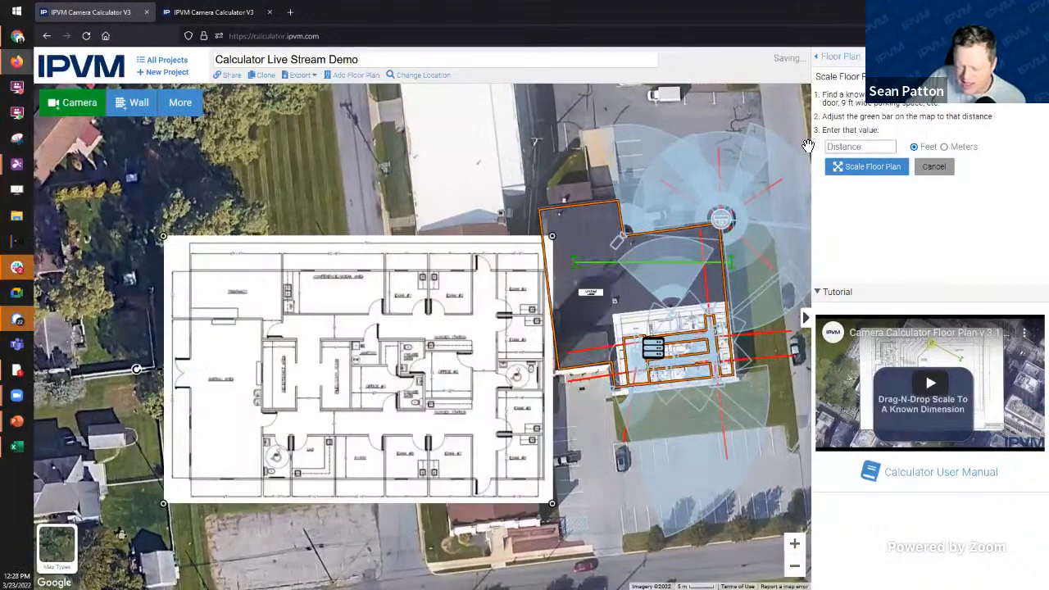
Step: Scale the new floor plan using the scale bar across a known 3 ft dimension
left_click_drag(574, 263, 362, 318)
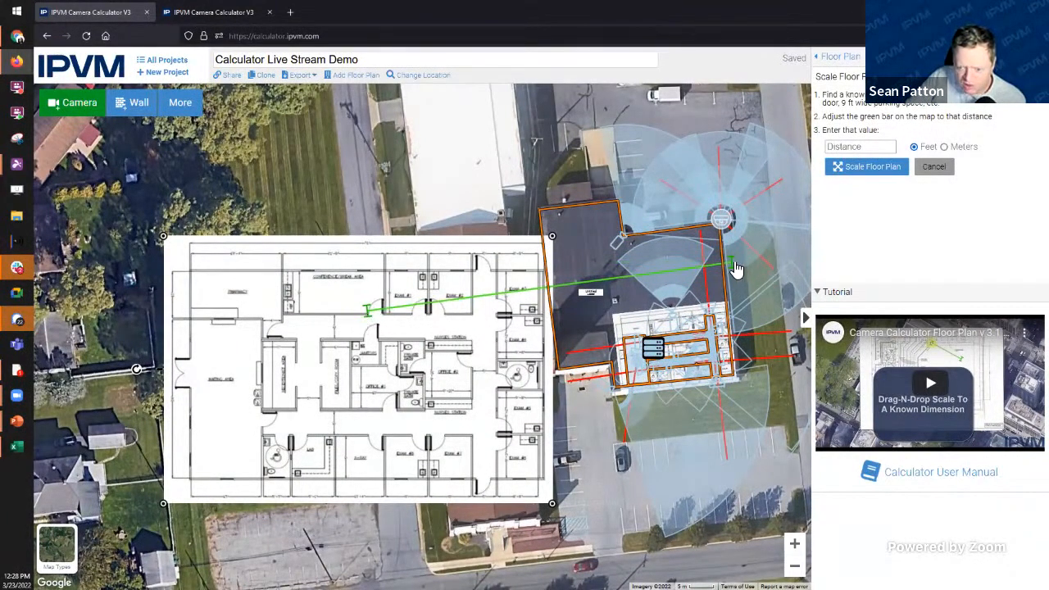
left_click_drag(735, 273, 383, 313)
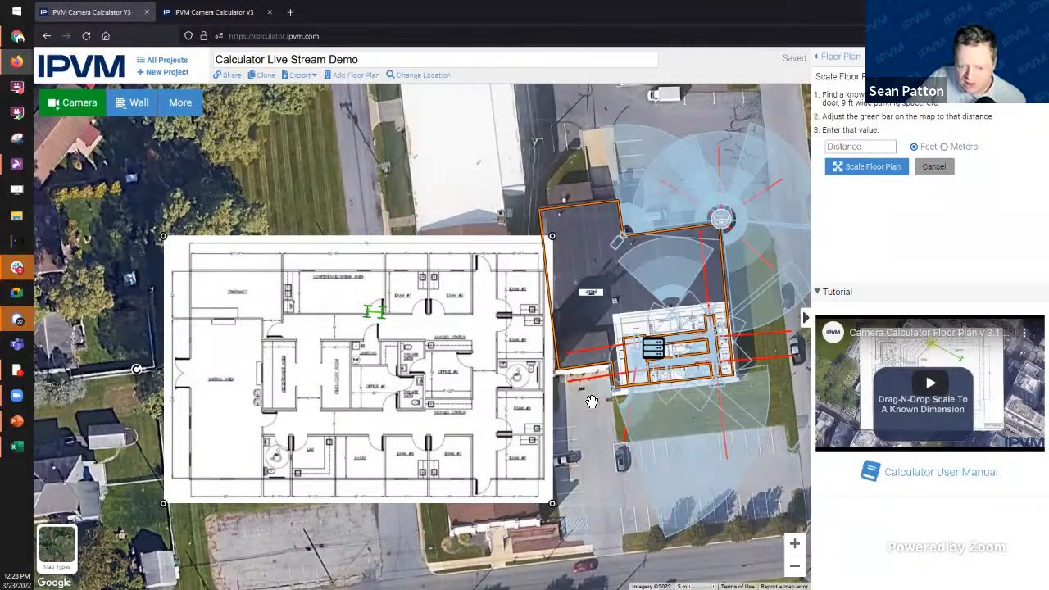
left_click(868, 147)
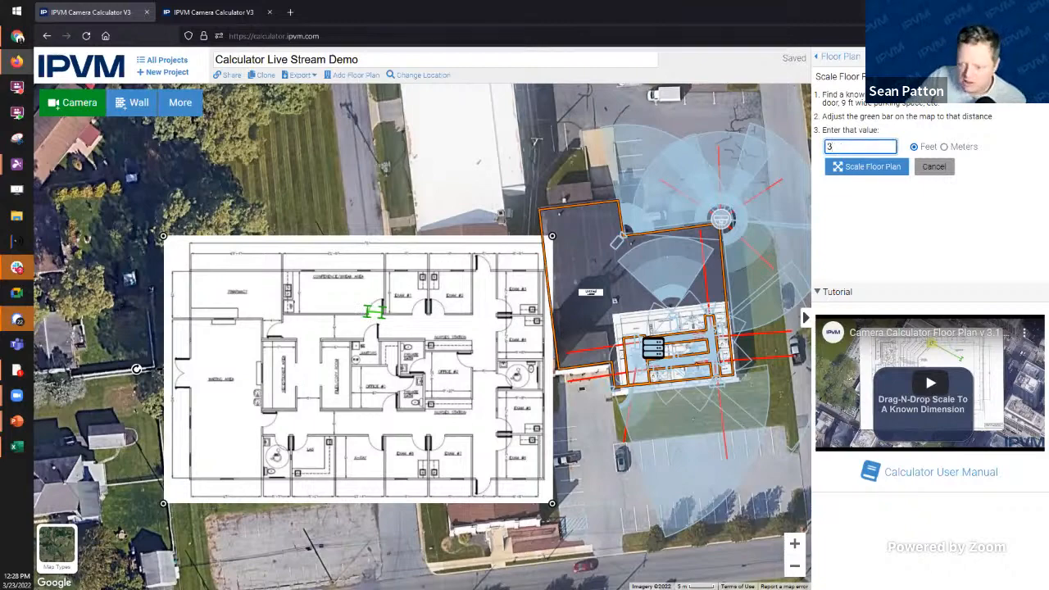
left_click(863, 167)
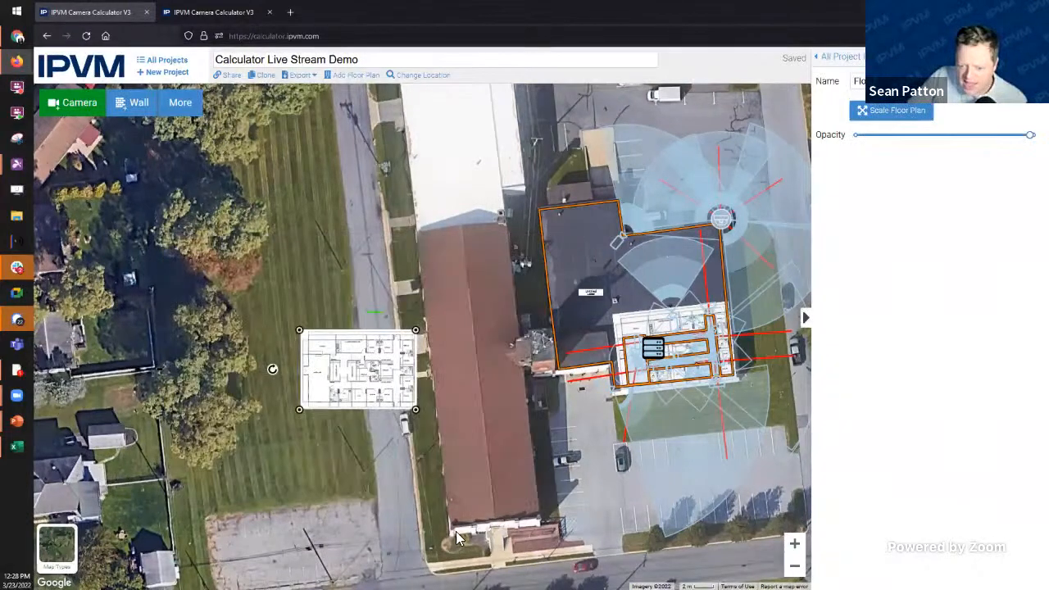
Step: Drag the scaled plan onto the building beside the first plan and rotate it slightly counterclockwise to align
scroll(344, 401, "up", 2)
left_click_drag(424, 410, 723, 466)
left_click_drag(383, 466, 140, 468)
left_click_drag(269, 332, 414, 307)
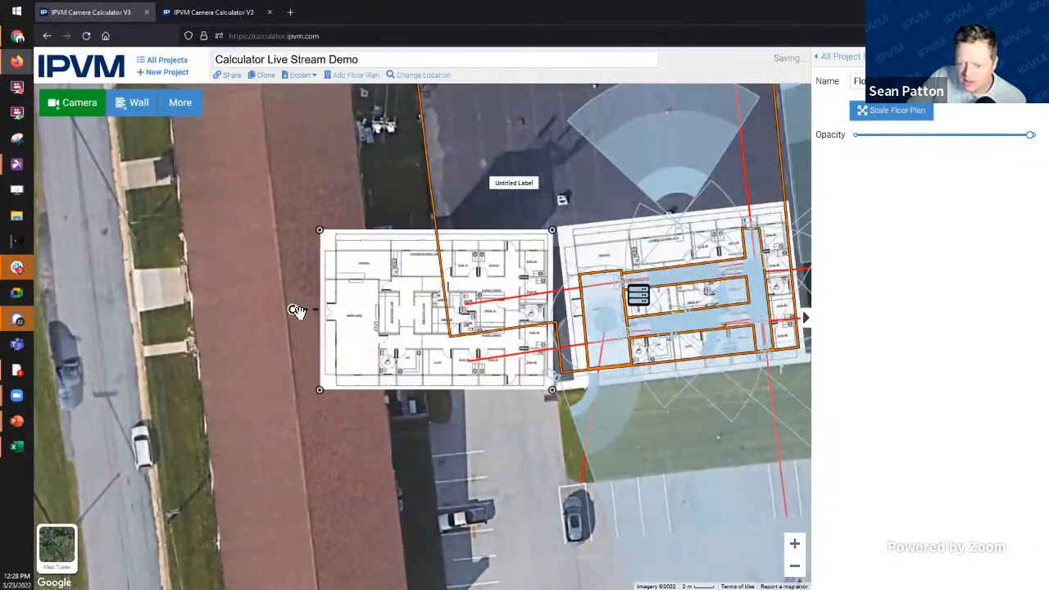
left_click_drag(293, 313, 294, 324)
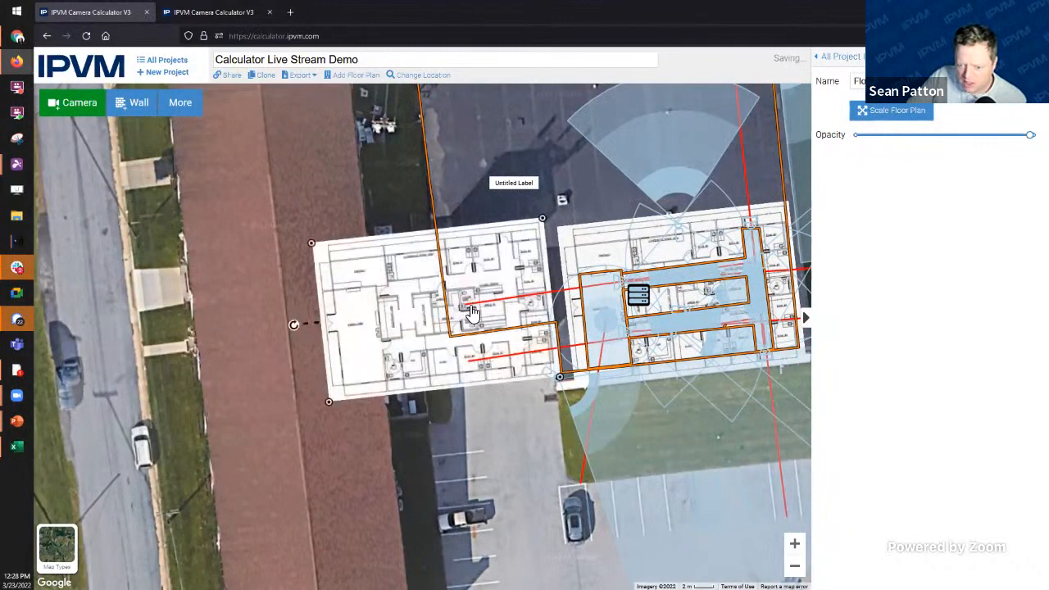
left_click_drag(472, 322, 490, 357)
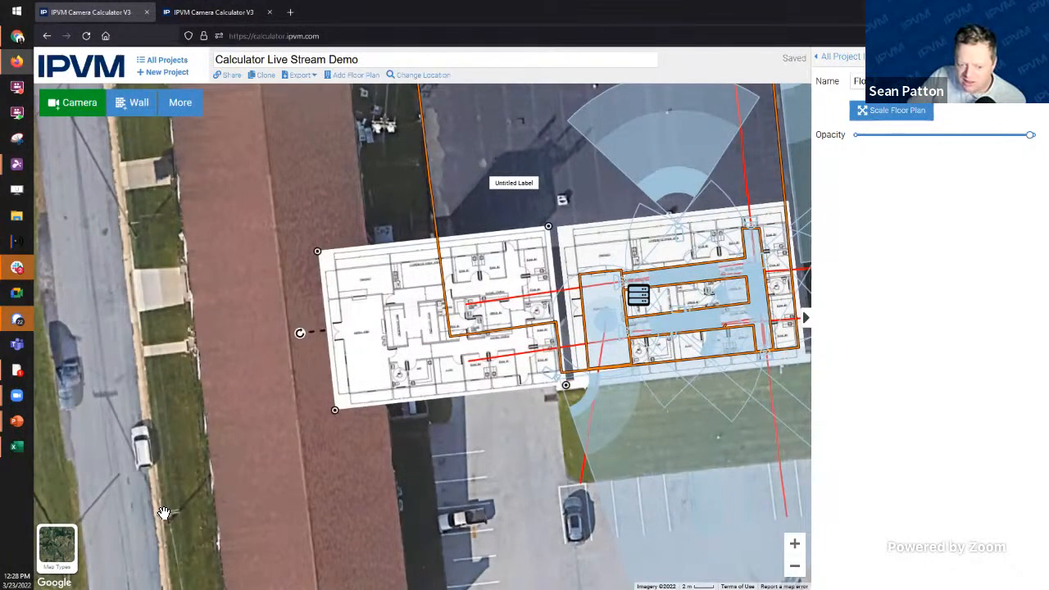
scroll(372, 252, "up", 1)
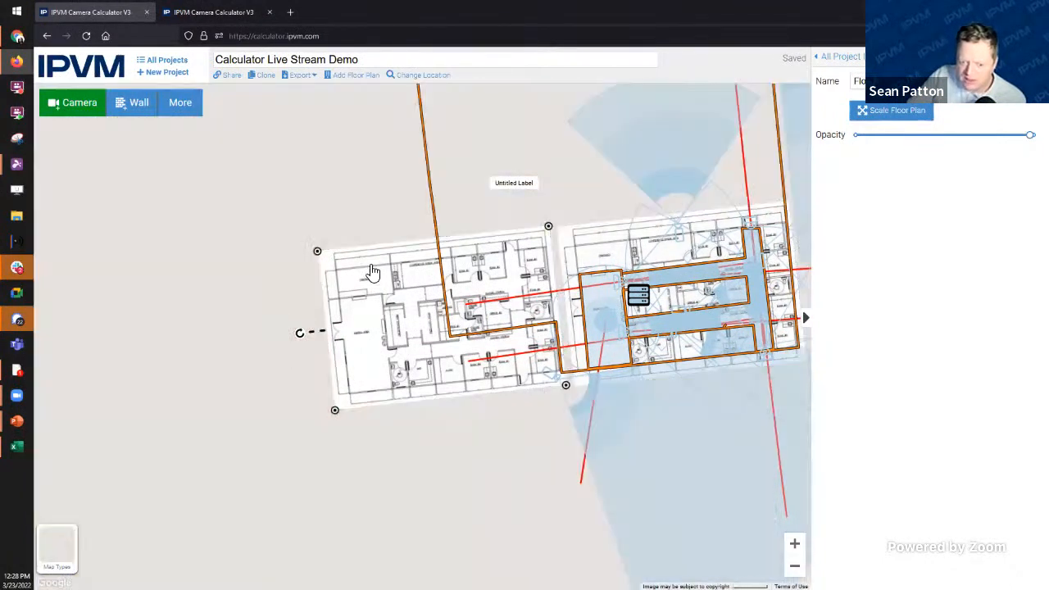
scroll(372, 266, "up", 1)
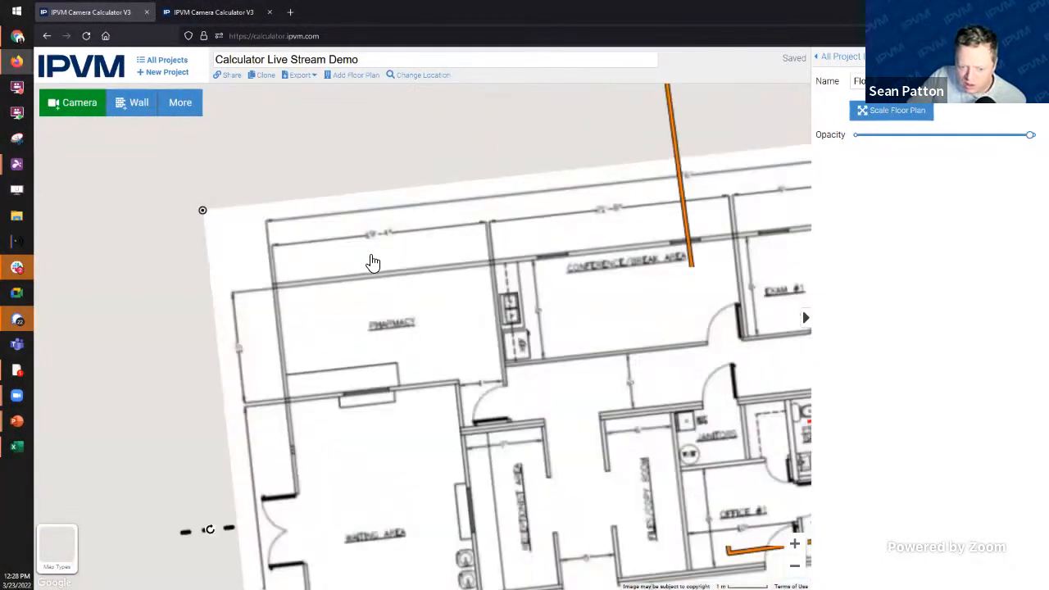
scroll(356, 267, "up", 1)
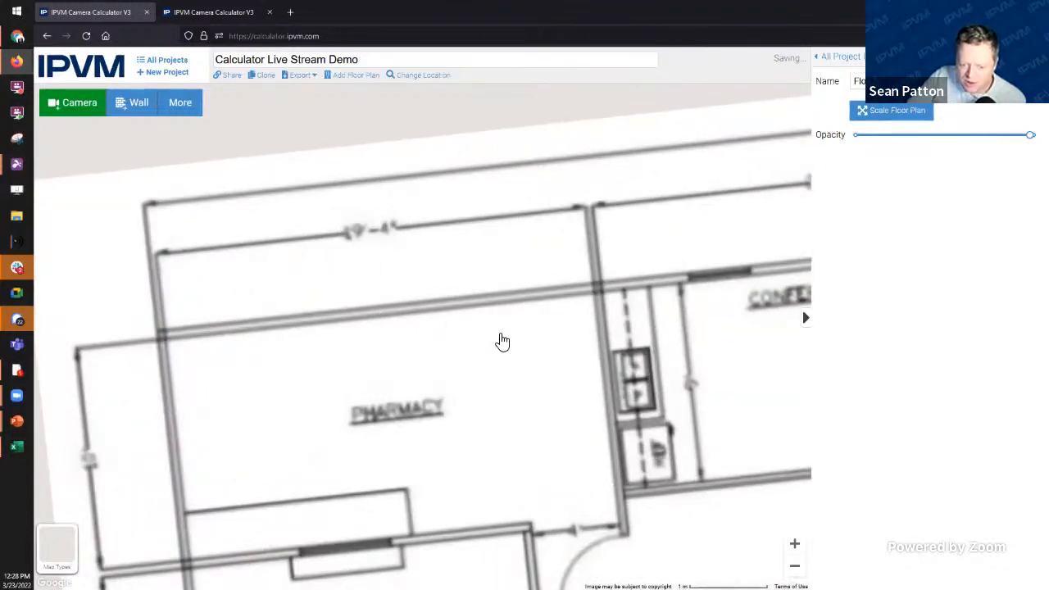
scroll(671, 365, "up", 1)
scroll(664, 364, "down", 2)
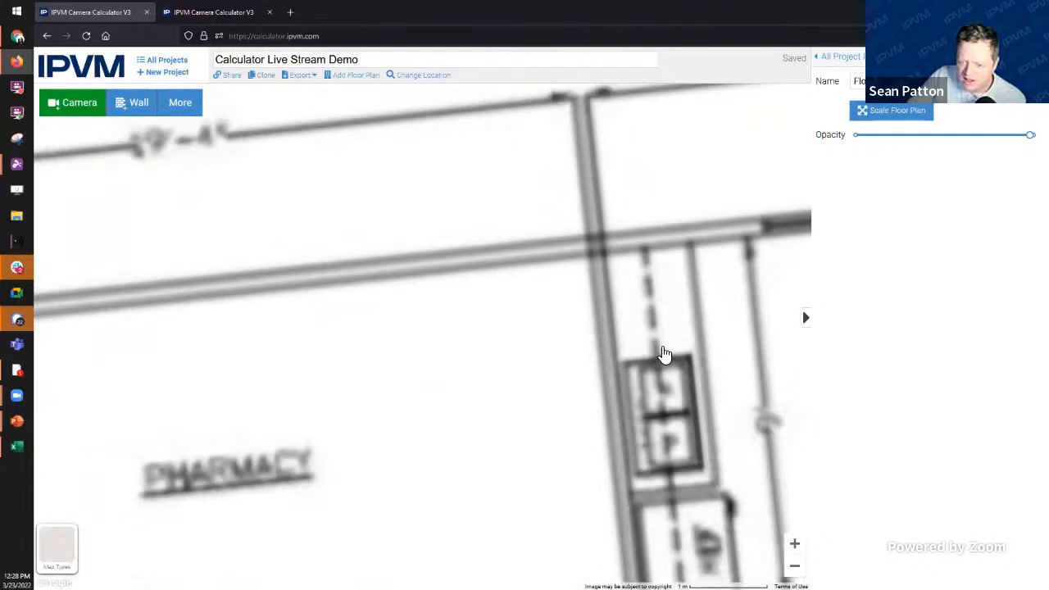
left_click_drag(544, 103, 346, 110)
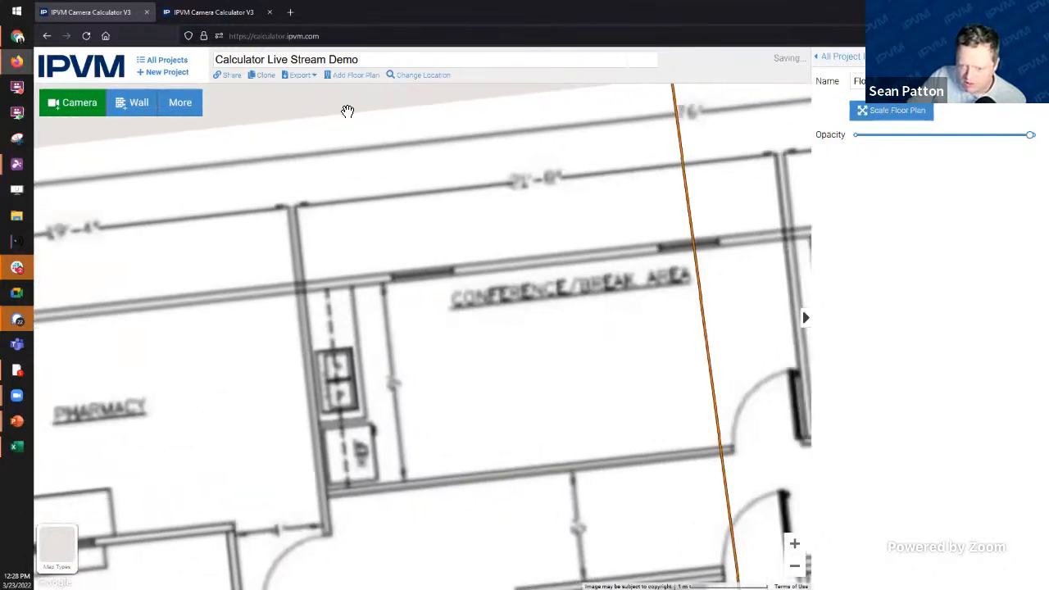
scroll(562, 202, "down", 1)
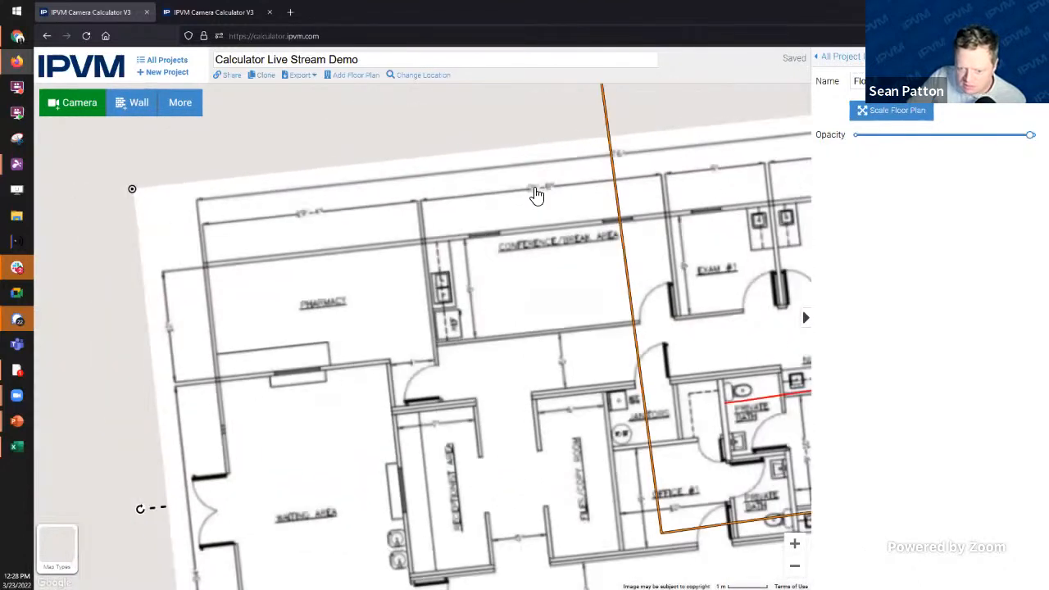
scroll(547, 202, "up", 1)
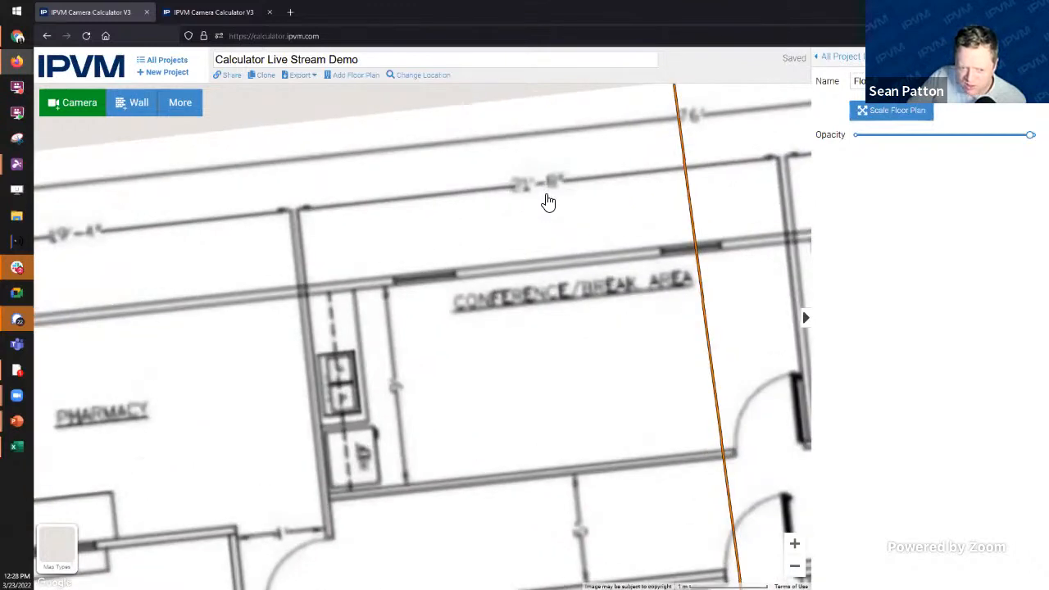
scroll(627, 350, "down", 1)
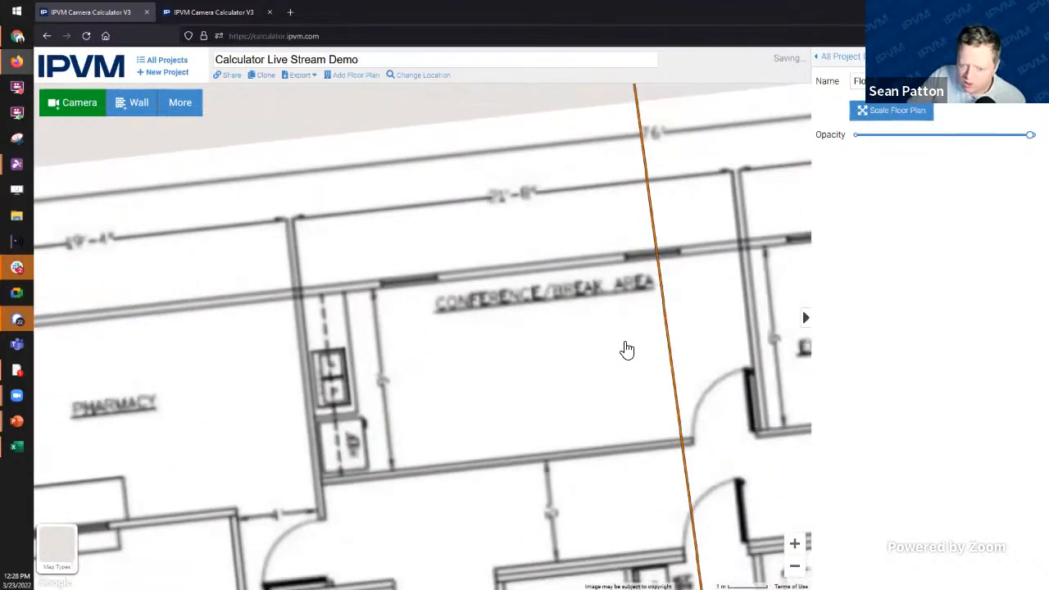
scroll(626, 350, "down", 2)
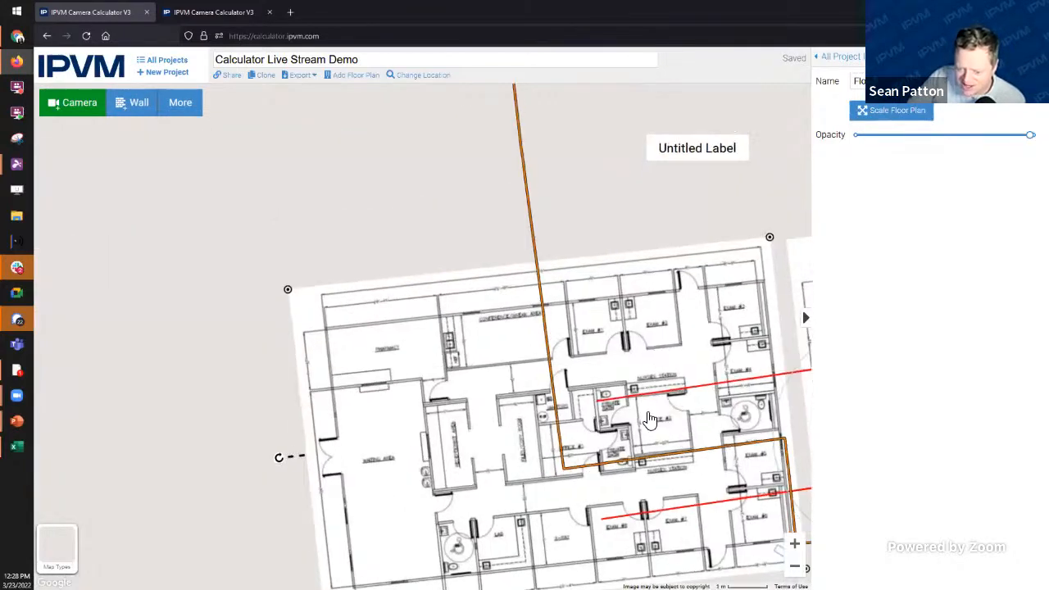
scroll(512, 462, "up", 3)
scroll(537, 392, "up", 1)
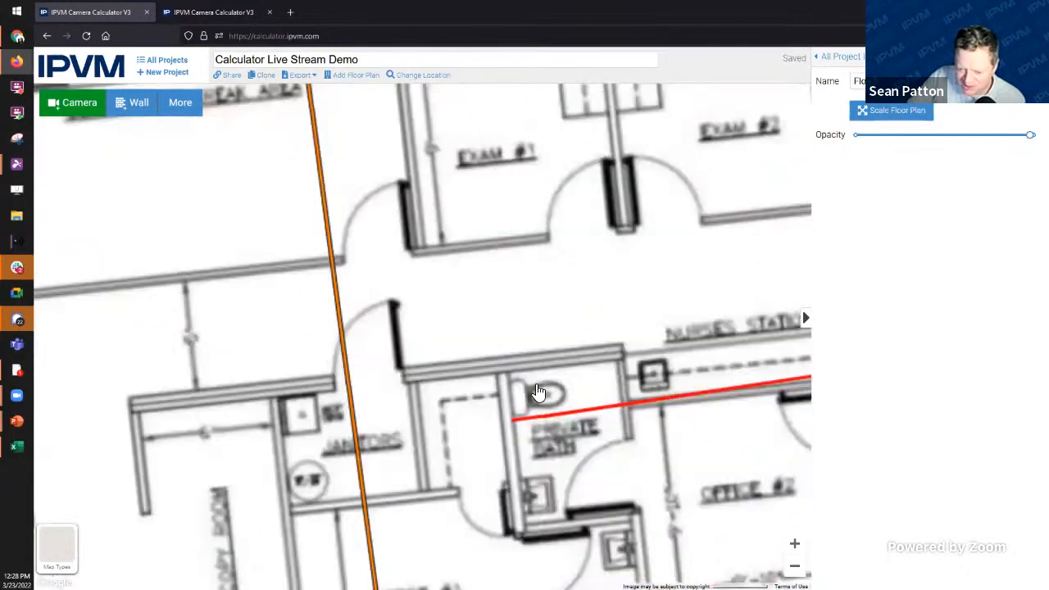
scroll(481, 183, "down", 2)
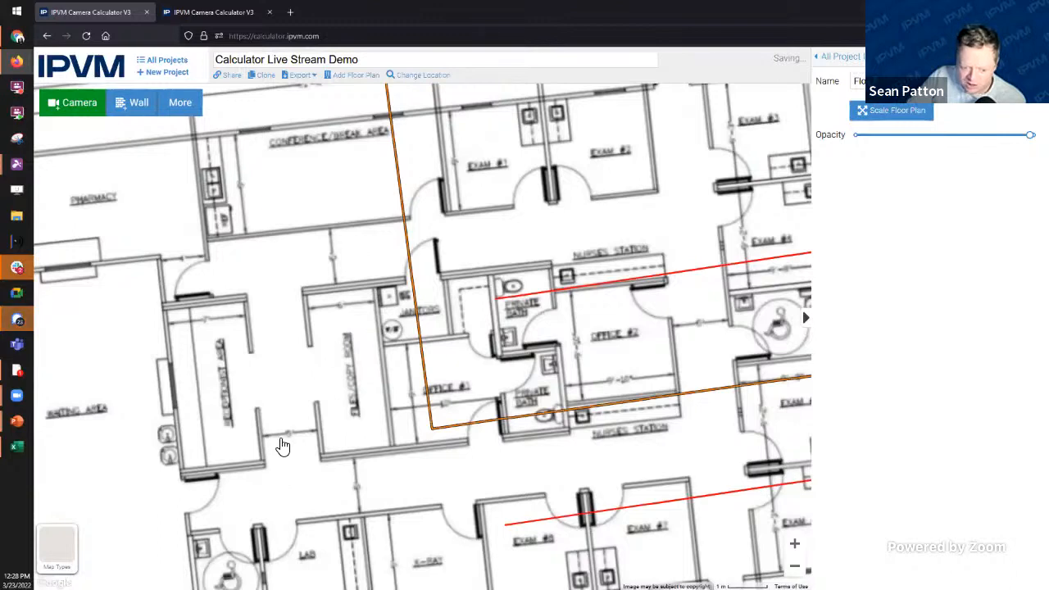
scroll(278, 438, "up", 2)
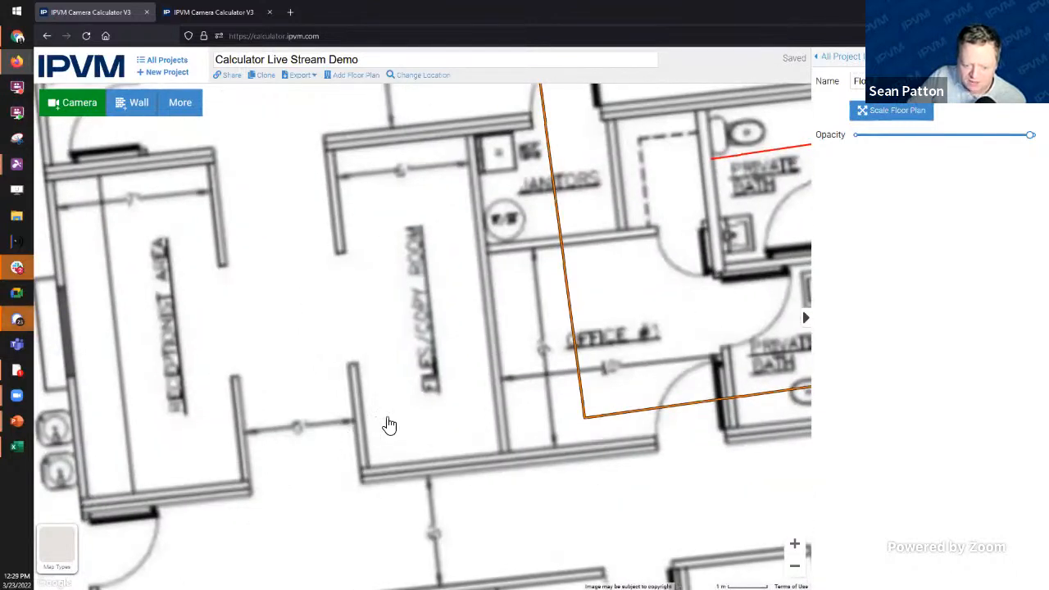
scroll(565, 234, "down", 2)
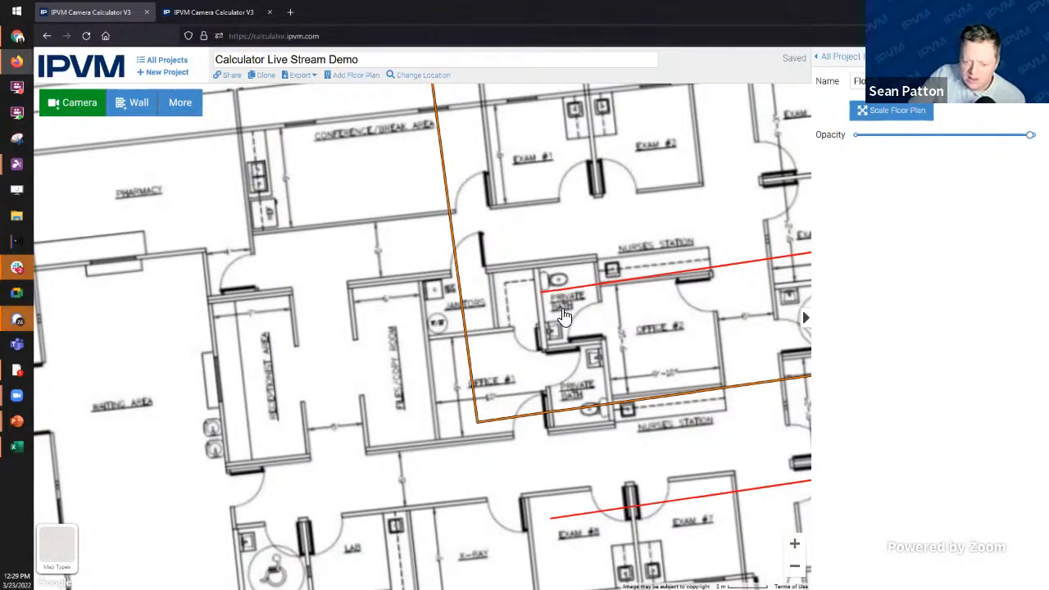
scroll(565, 316, "down", 3)
left_click_drag(667, 513, 578, 503)
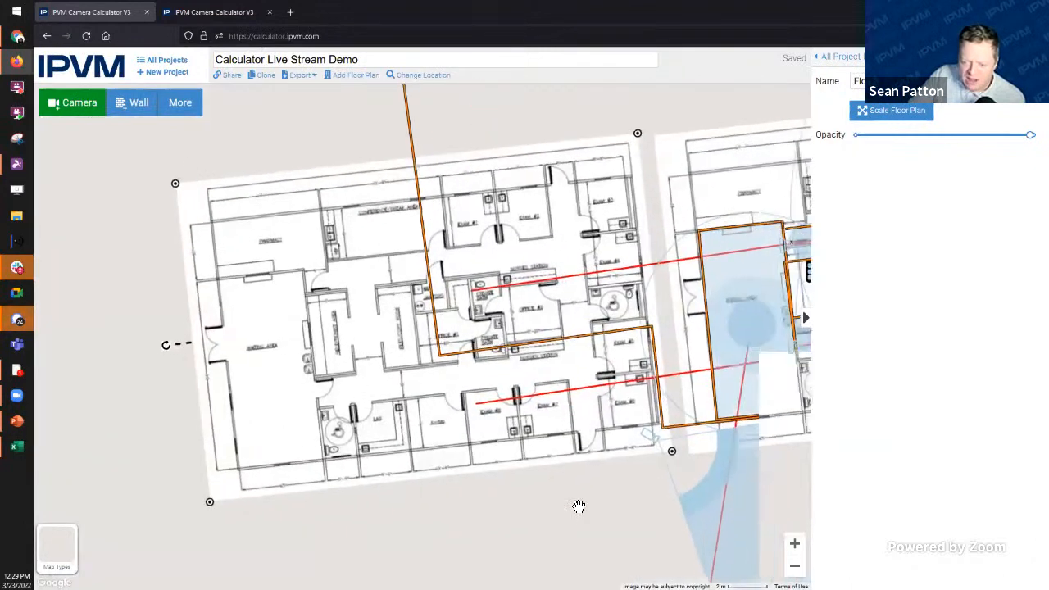
mouse_move(69, 556)
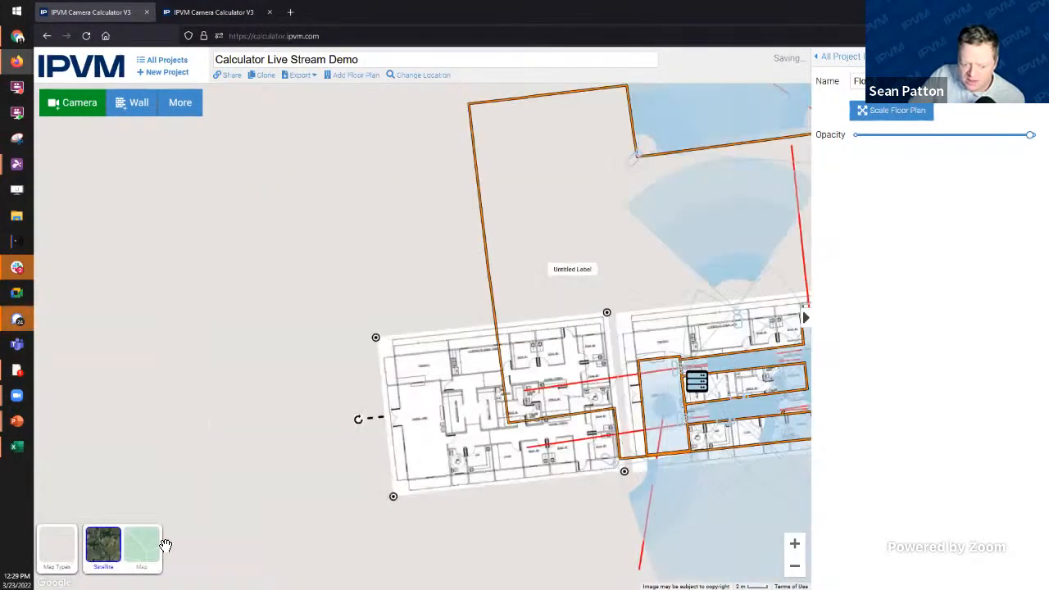
Step: Switch the base map back to satellite imagery and centre the building in view
left_click(150, 547)
left_click_drag(492, 519, 292, 522)
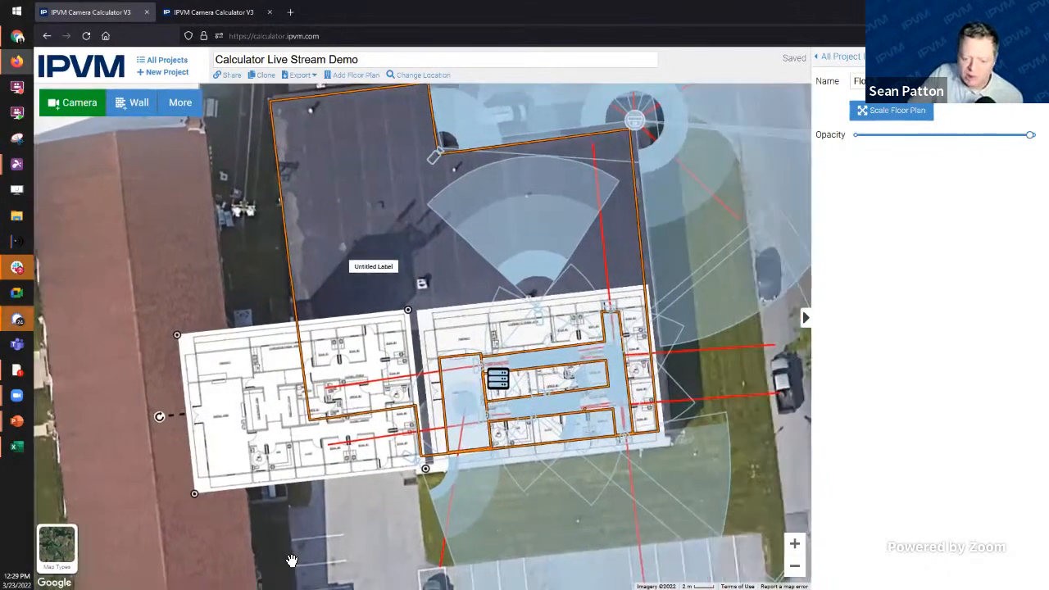
left_click_drag(352, 548, 326, 449)
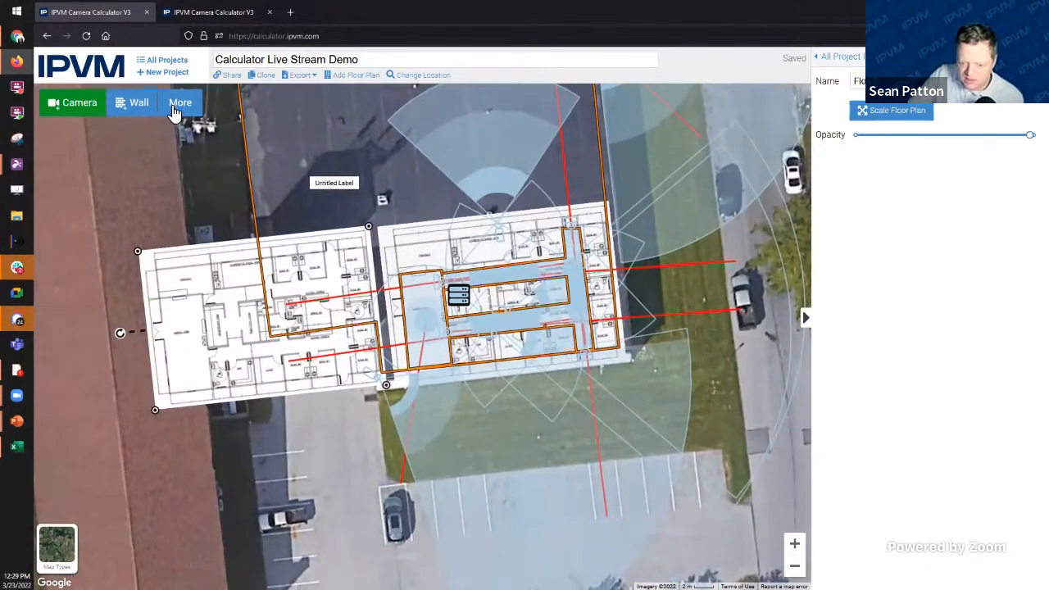
Step: Measure the building's width at about 117 ft, then cancel the measurement
left_click(181, 106)
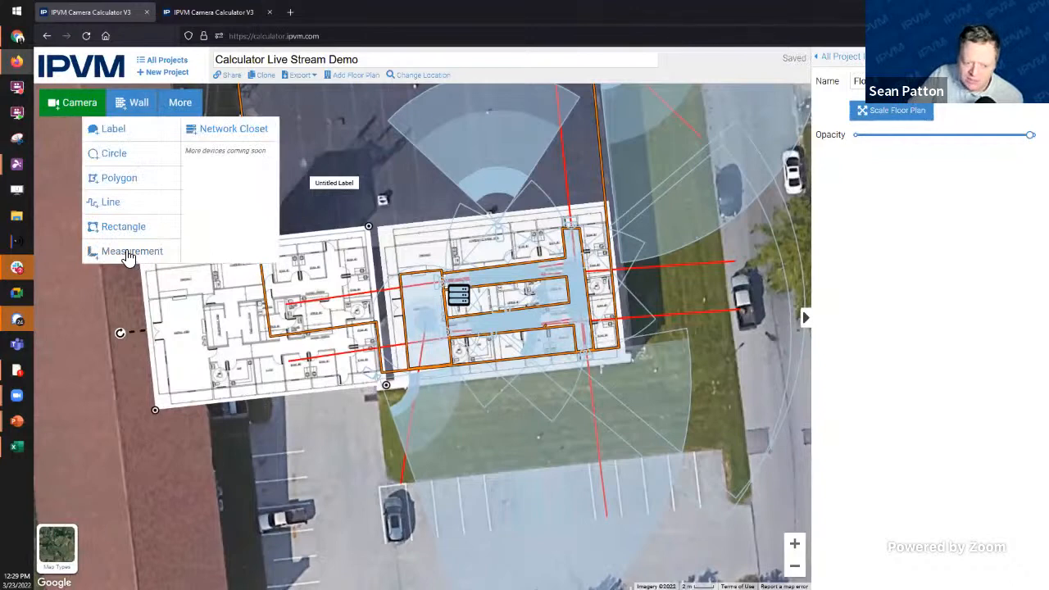
left_click(115, 250)
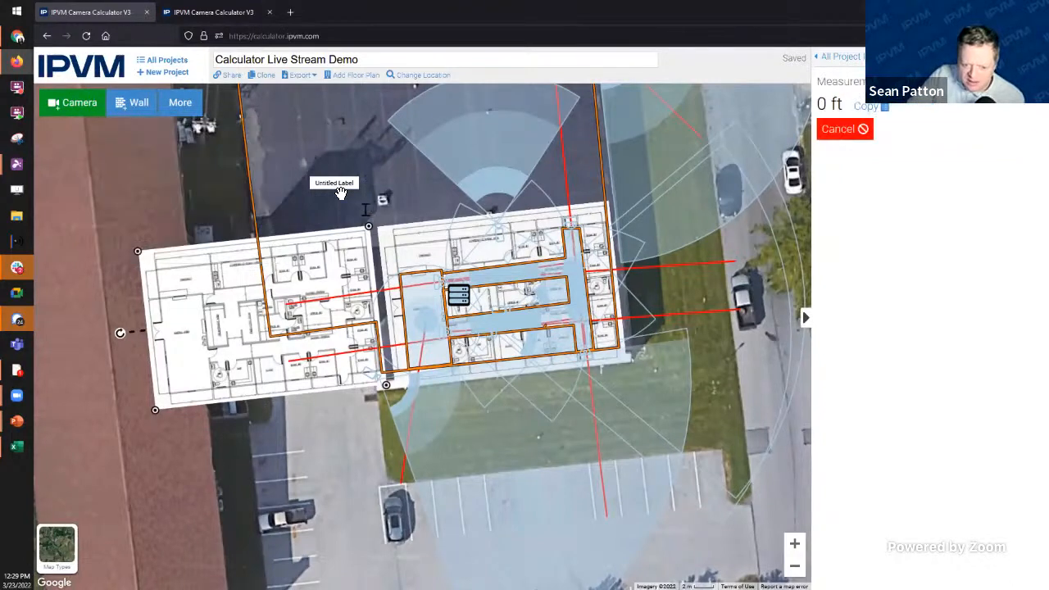
left_click(299, 131)
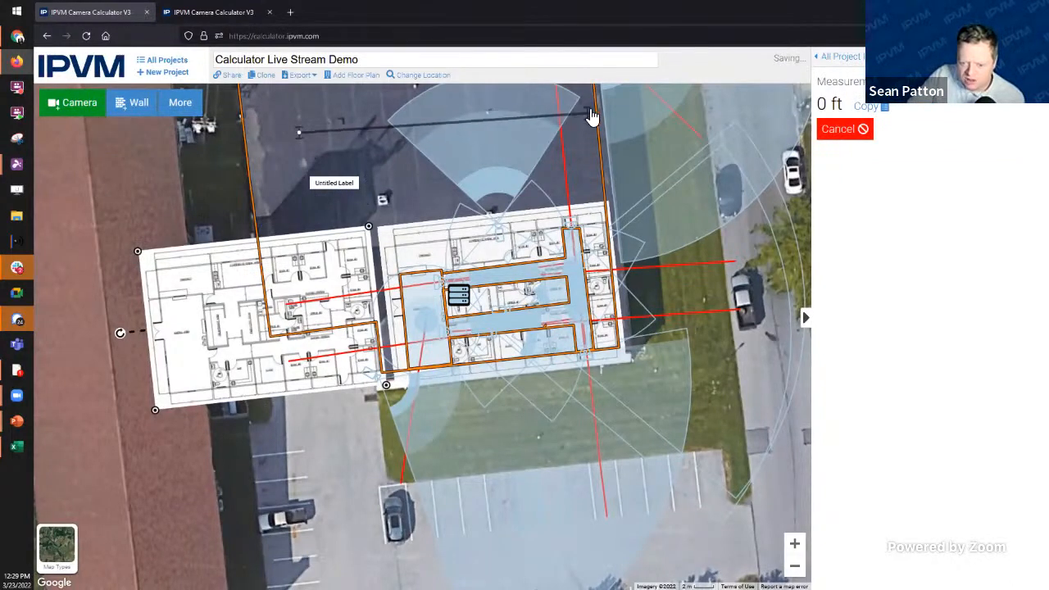
left_click(582, 117)
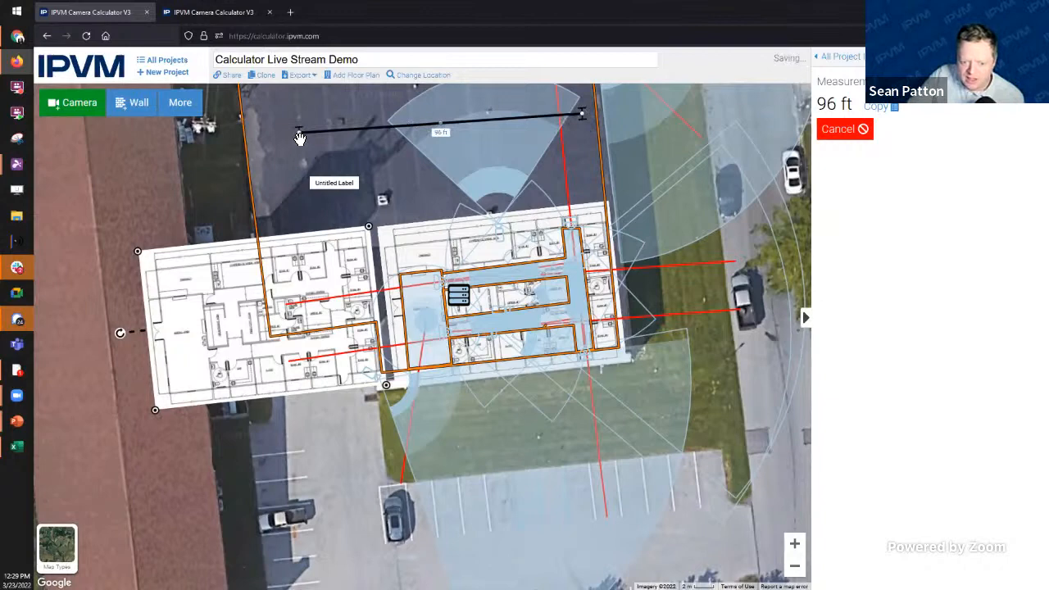
left_click_drag(301, 132, 252, 147)
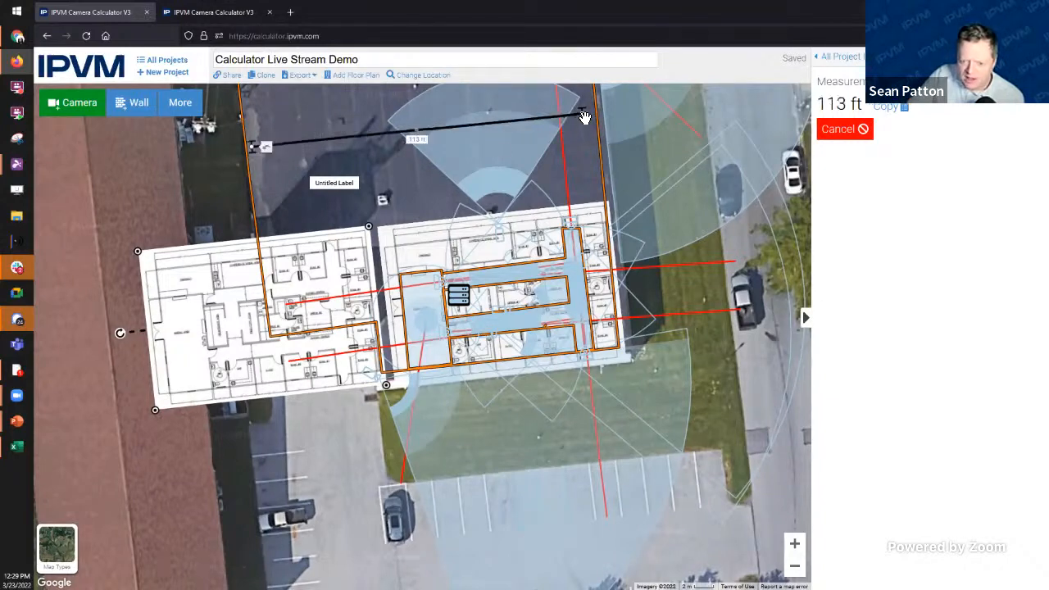
left_click_drag(584, 120, 598, 120)
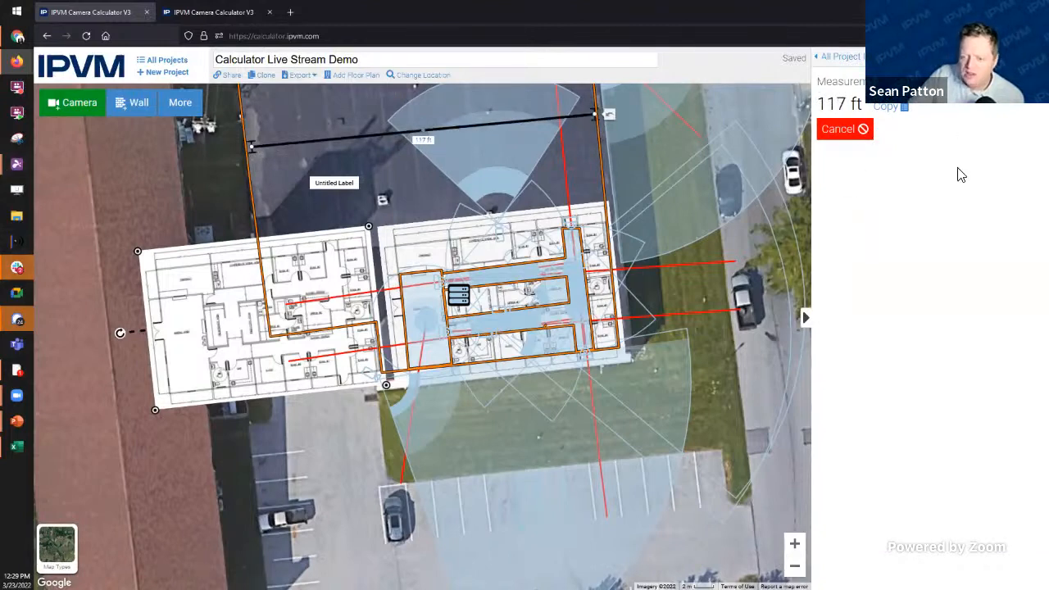
left_click(861, 133)
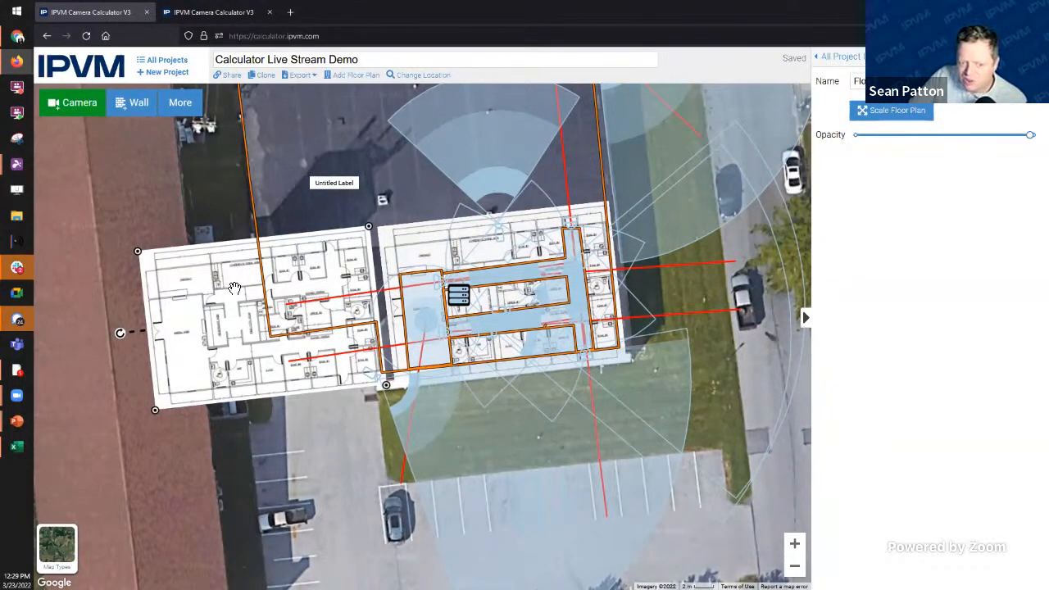
Step: Deselect the floor plan and show Network Closet 1's cabling: 13 devices, 981 ft total
left_click(330, 476)
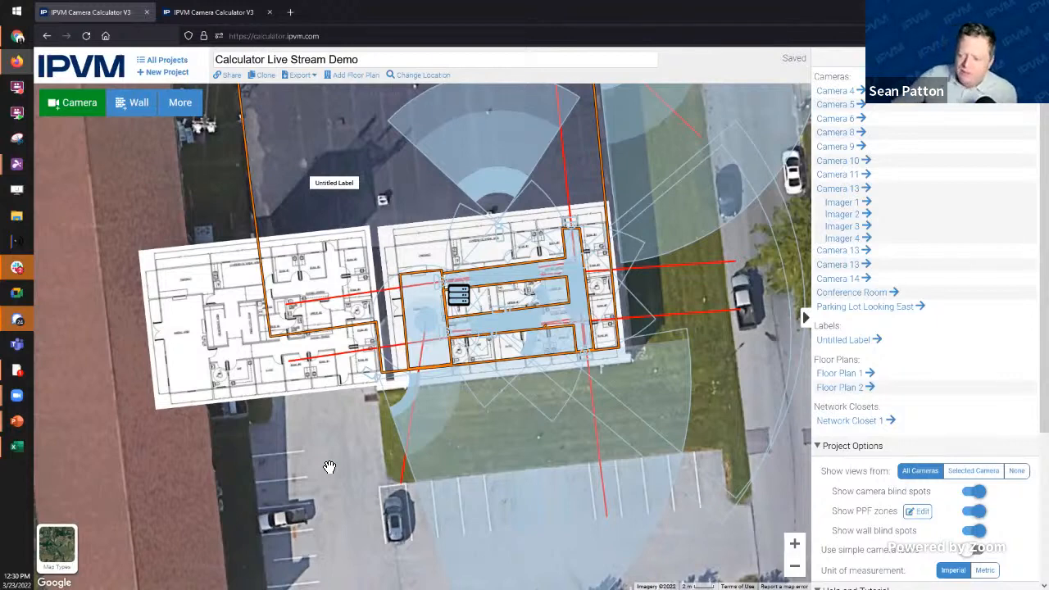
left_click(463, 299)
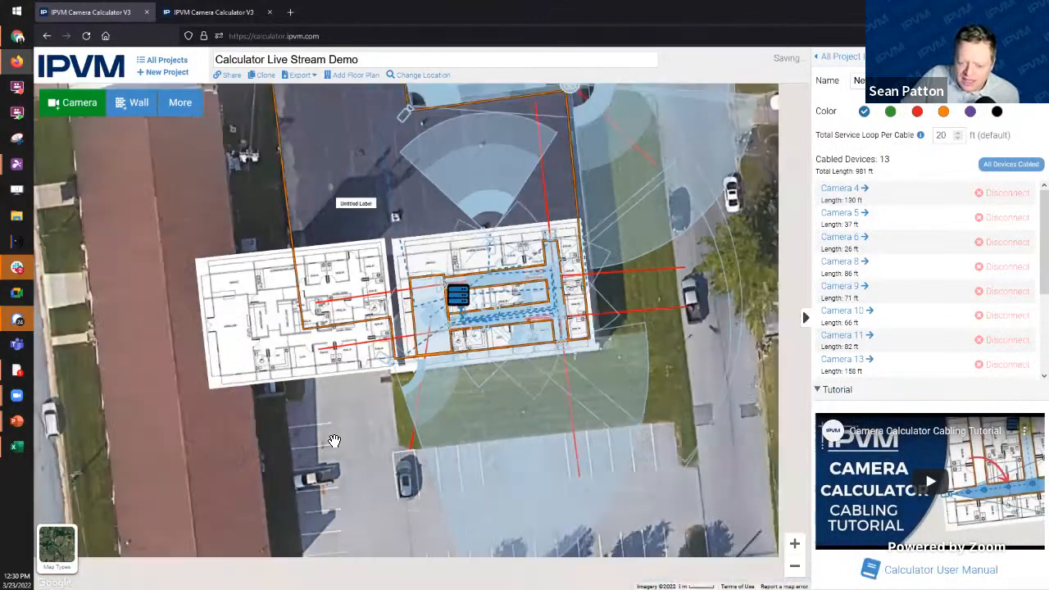
Step: Nudge the network closet slightly lower and set the map background to Blank
scroll(335, 440, "down", 2)
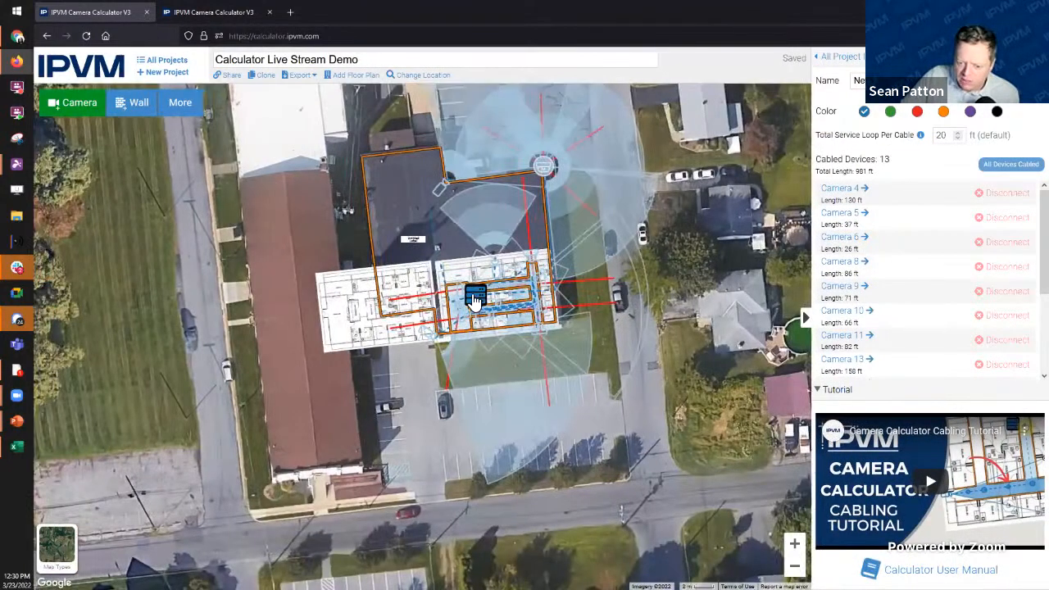
scroll(474, 298, "up", 2)
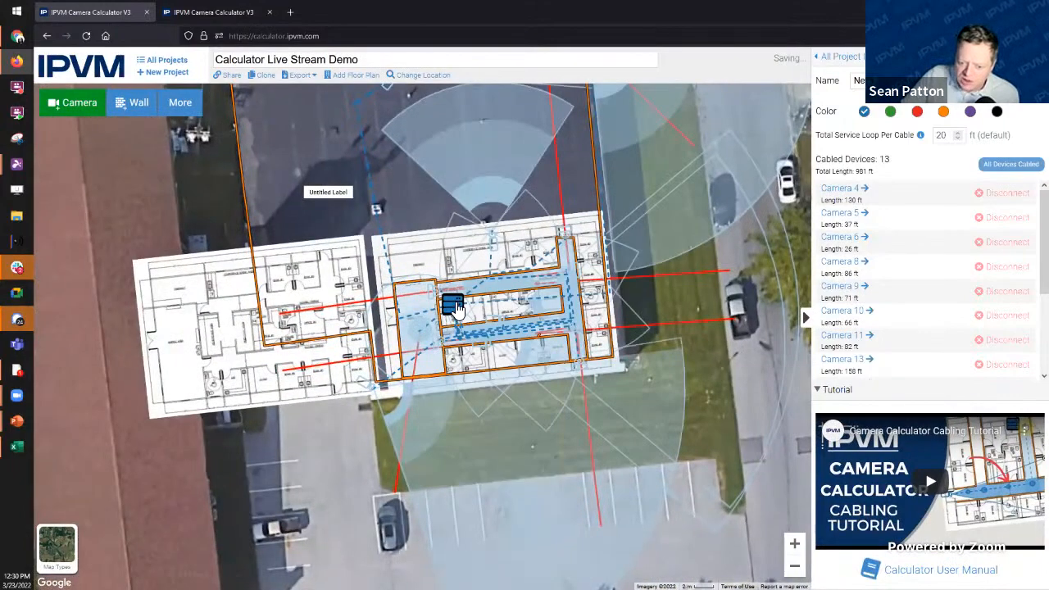
left_click_drag(459, 312, 460, 318)
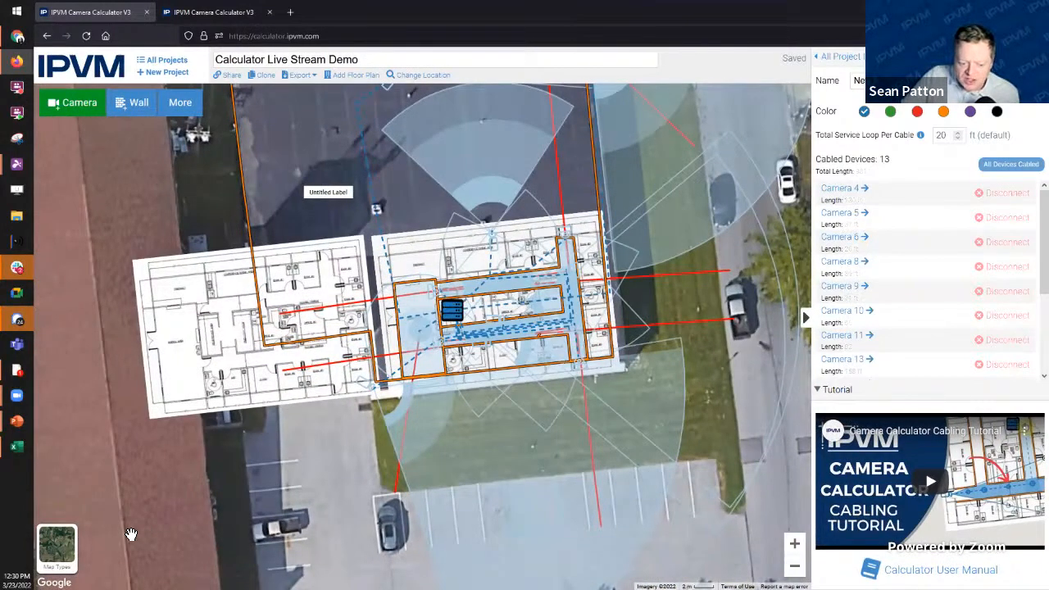
mouse_move(67, 548)
left_click(132, 548)
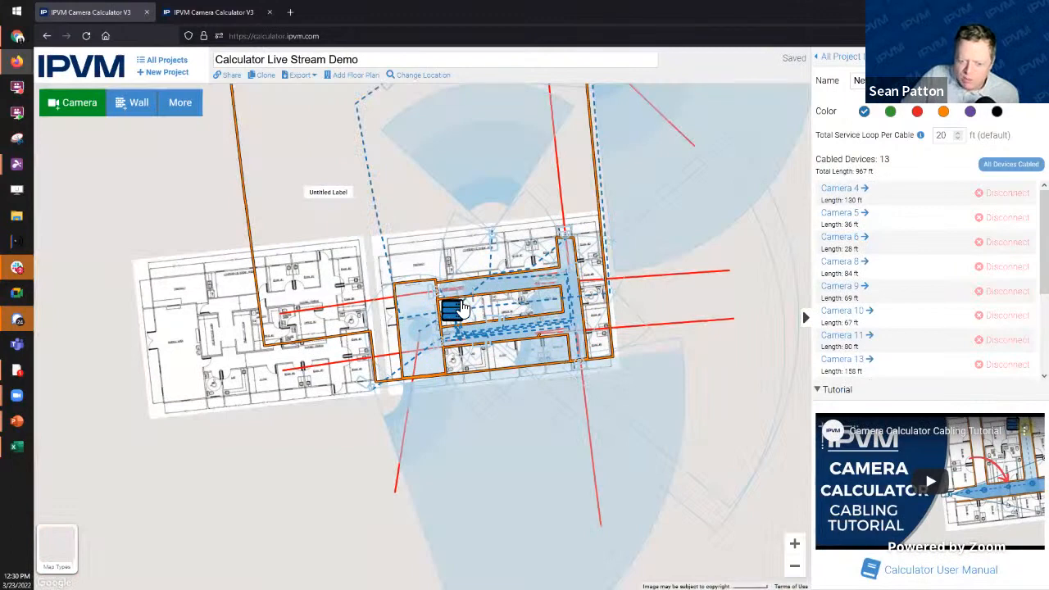
Step: Move the network closet up onto the receptionist-area wall, bringing total cable to 1007 ft
scroll(459, 310, "up", 5)
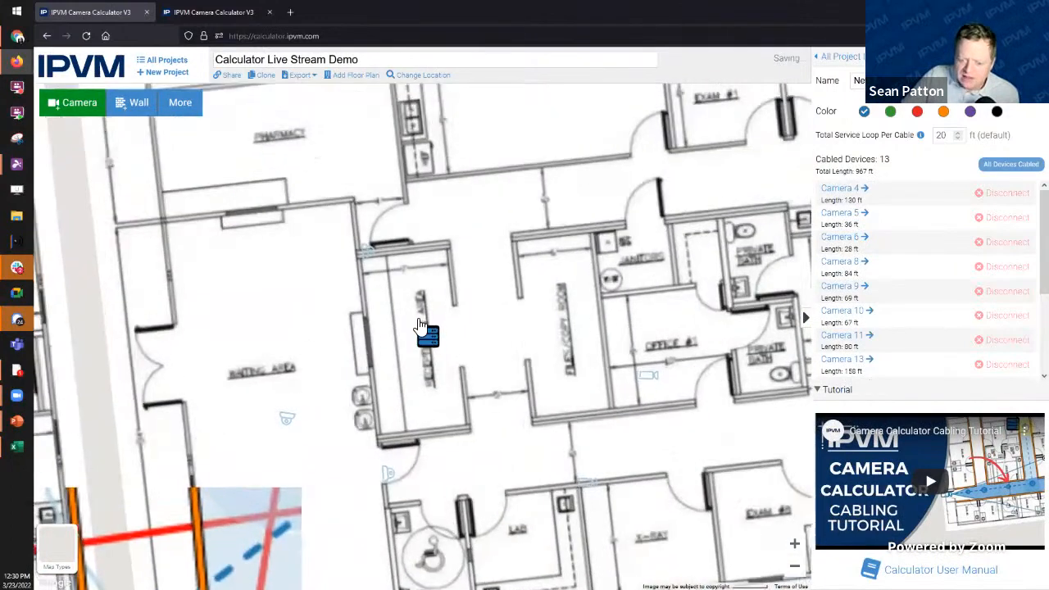
scroll(420, 325, "up", 2)
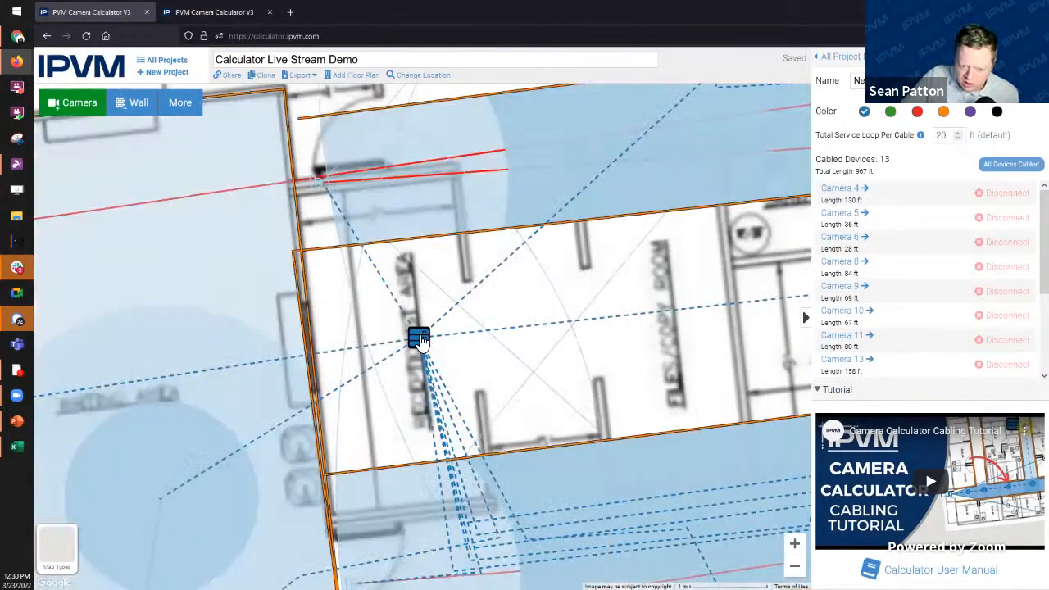
left_click_drag(418, 325, 413, 201)
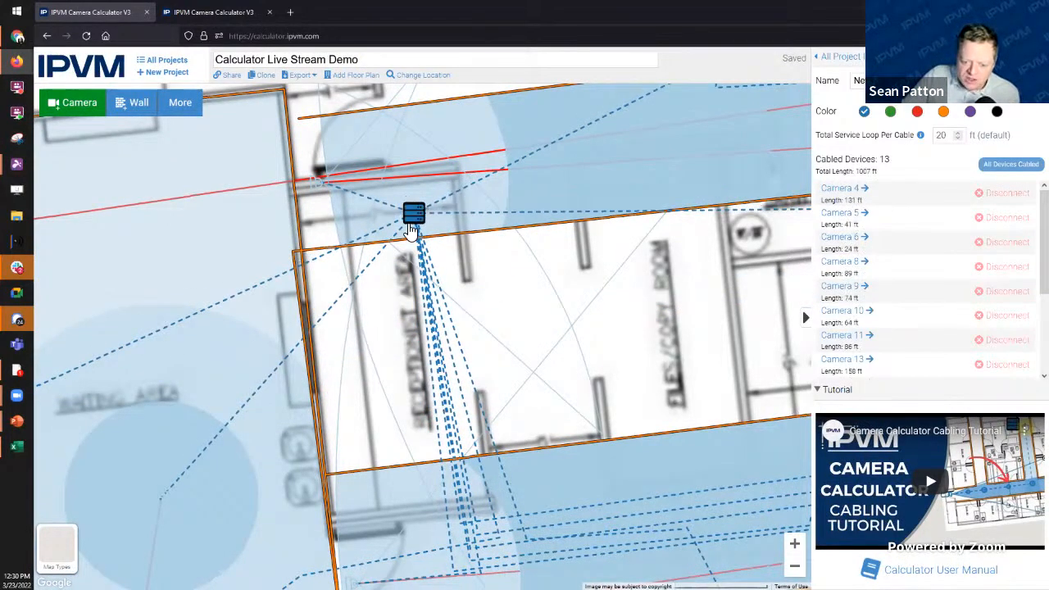
scroll(416, 207, "up", 2)
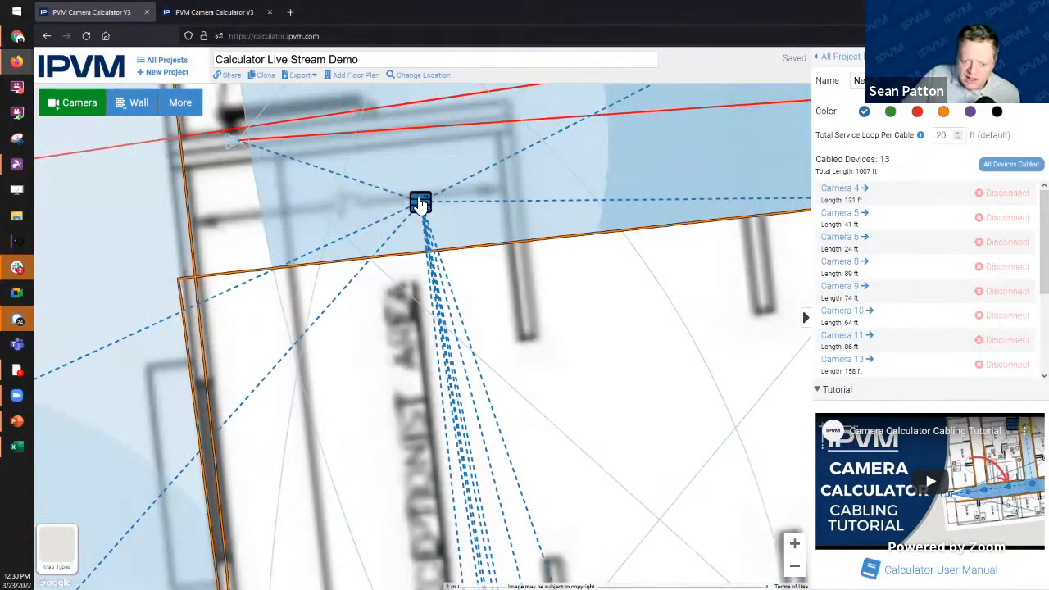
scroll(421, 204, "up", 1)
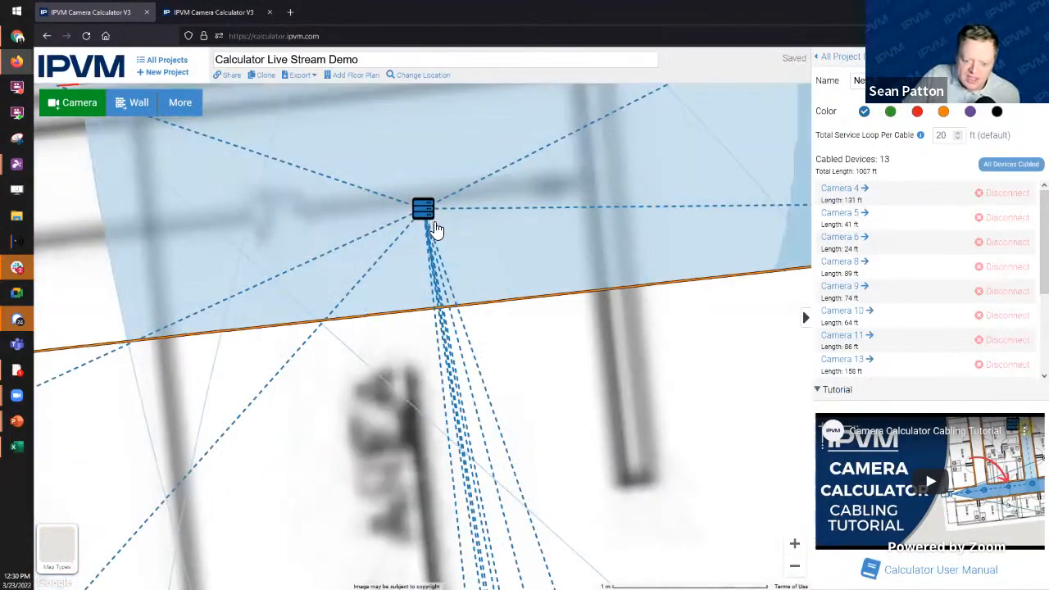
scroll(436, 229, "down", 1)
scroll(436, 229, "down", 4)
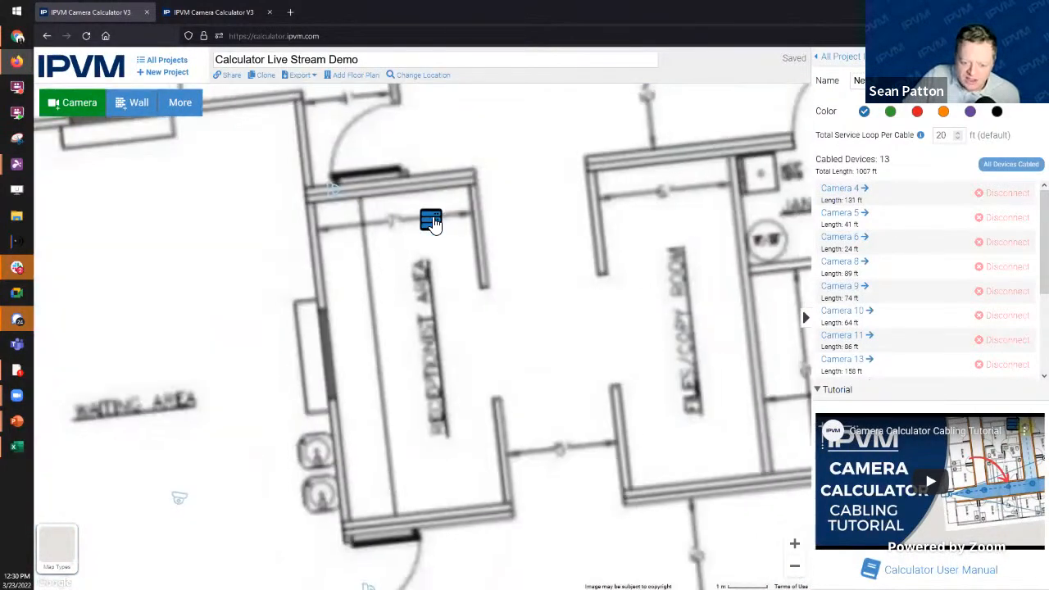
scroll(433, 223, "up", 4)
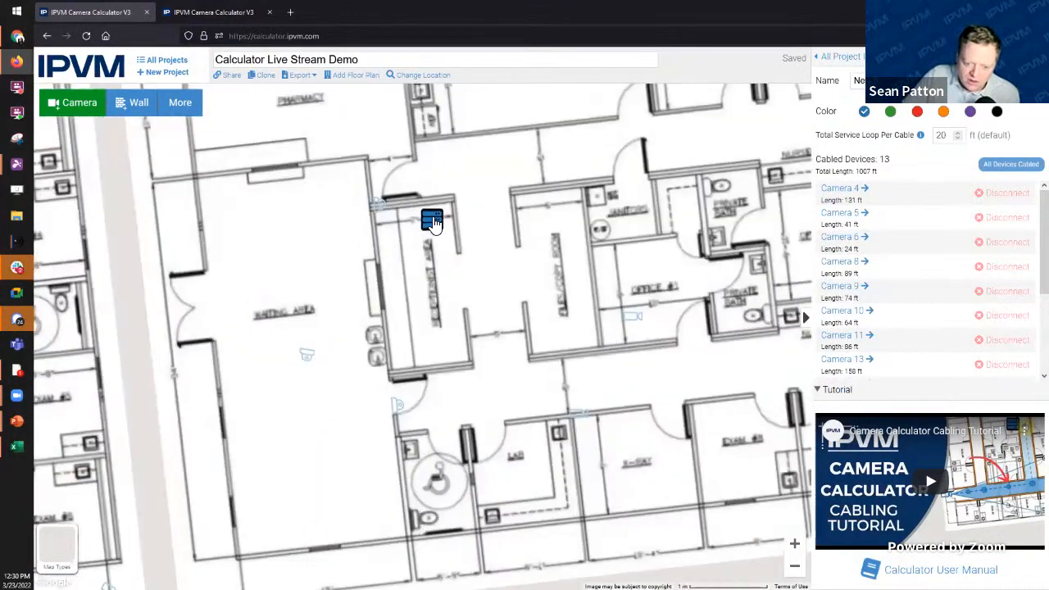
scroll(432, 223, "down", 5)
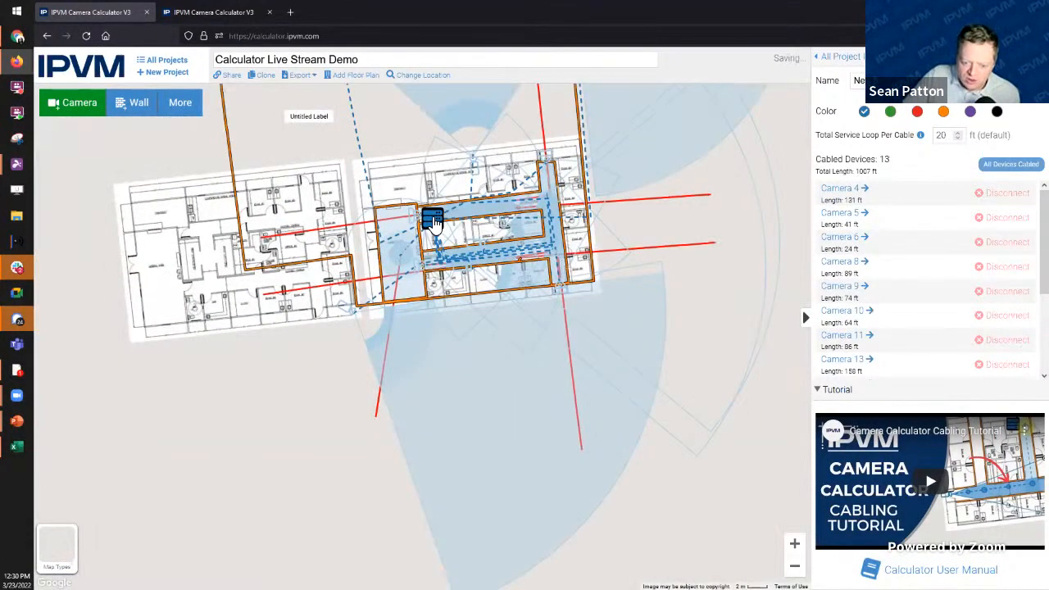
scroll(432, 222, "up", 3)
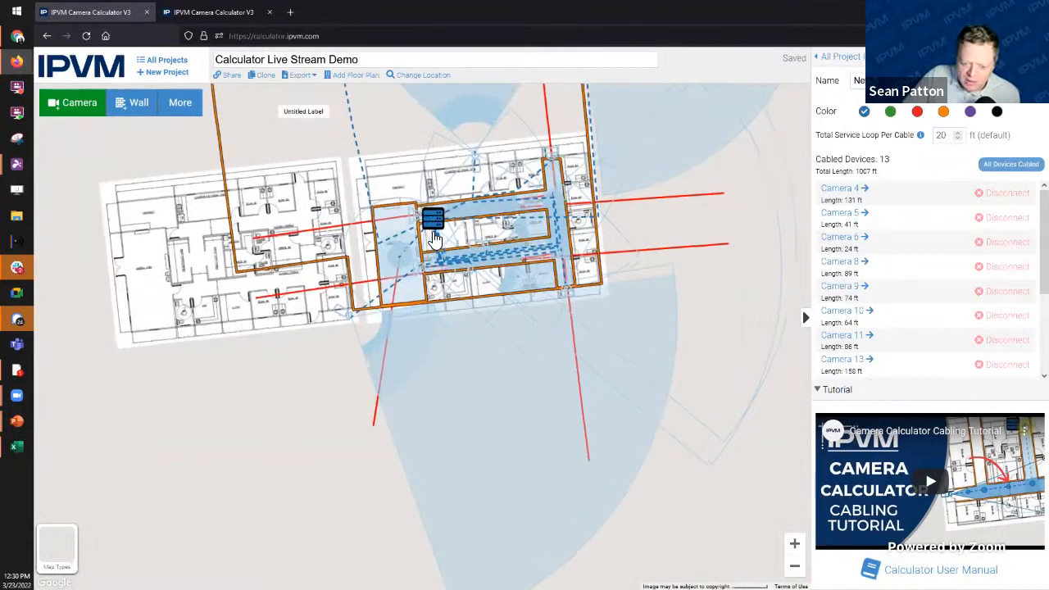
scroll(432, 223, "down", 1)
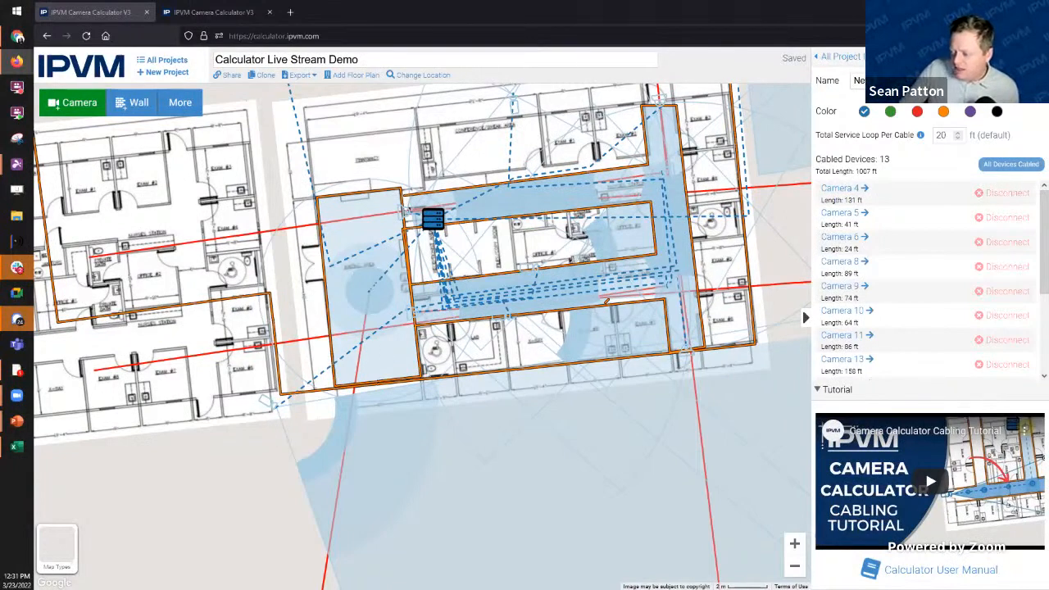
left_click_drag(228, 497, 181, 522)
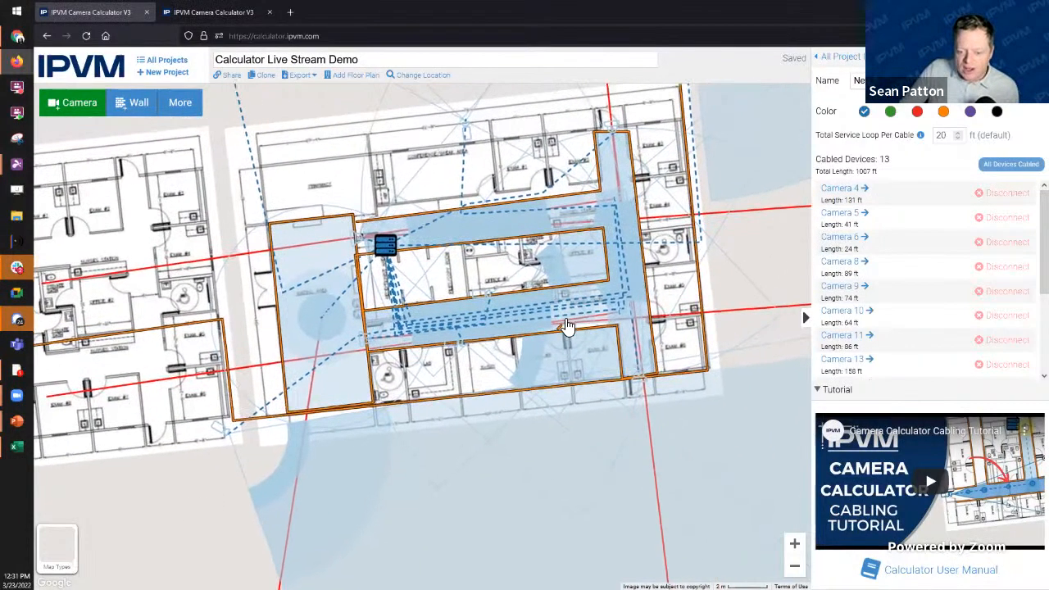
scroll(508, 303, "down", 2)
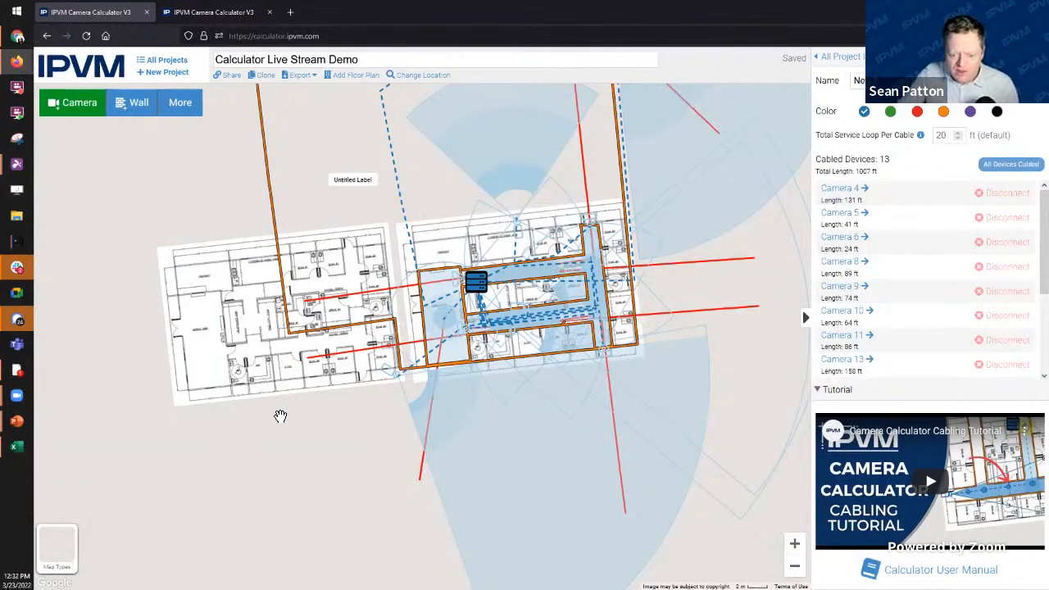
Step: Drag the left floor plan leftward, away from the building
left_click(255, 361)
left_click_drag(255, 361, 208, 372)
left_click_drag(300, 484, 529, 424)
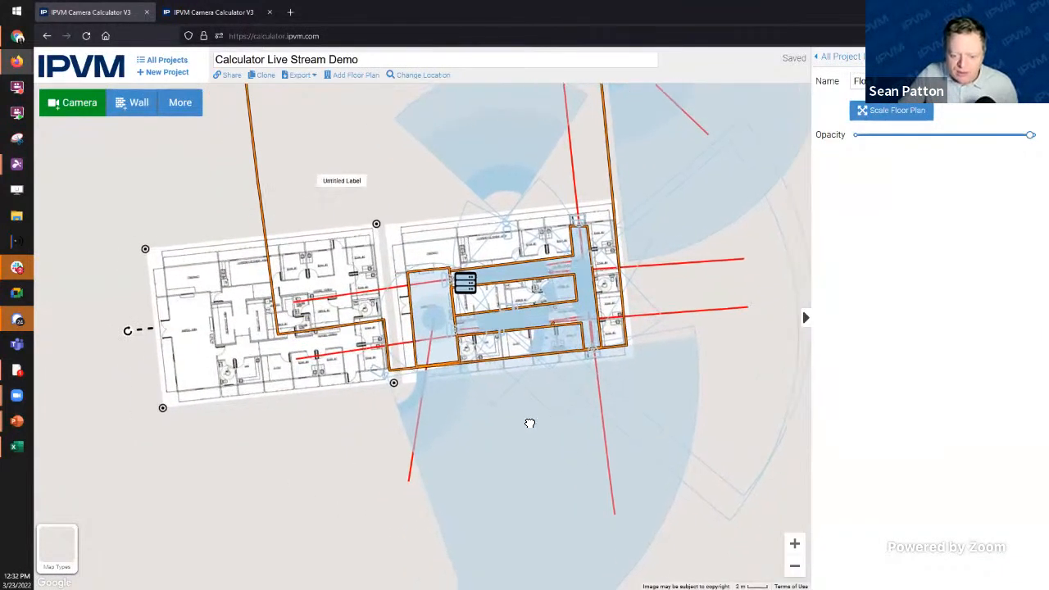
left_click_drag(417, 332, 279, 346)
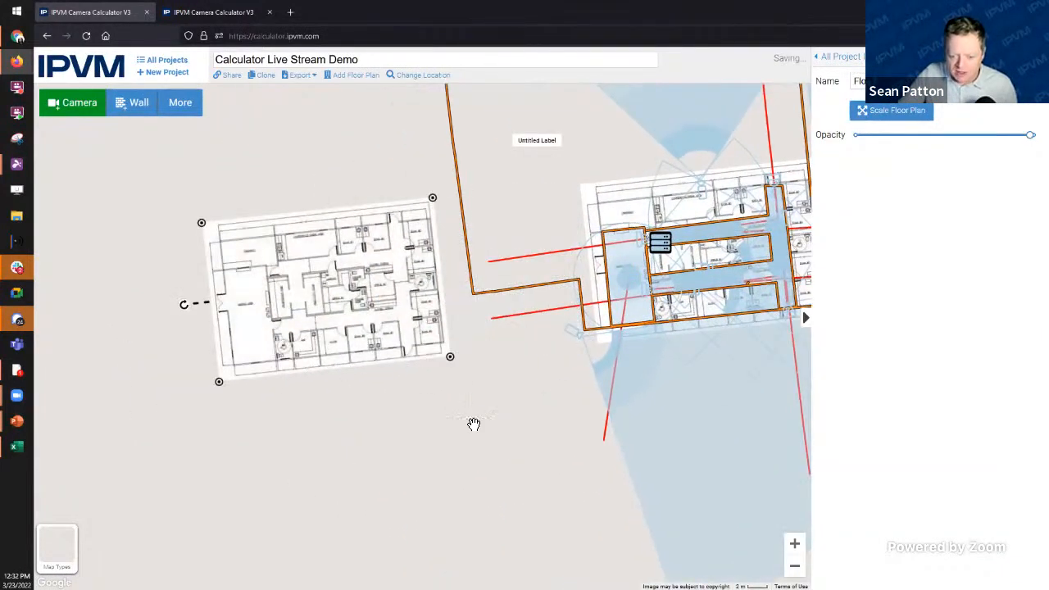
Step: Recentre the view, check the network closet's cabling, and switch to the satellite-site project
left_click_drag(501, 442, 518, 456)
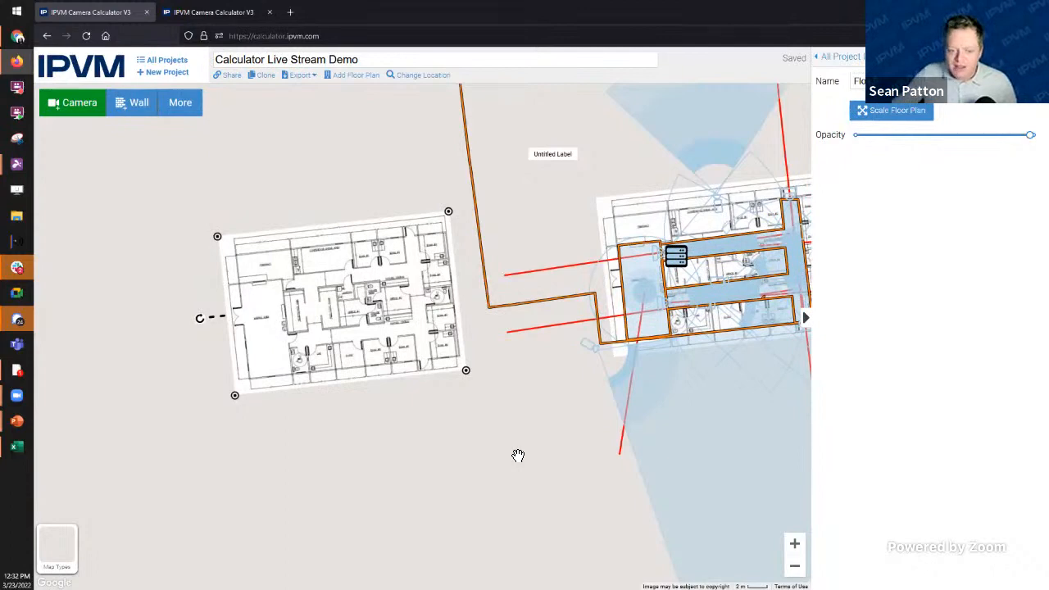
left_click_drag(574, 382, 337, 449)
left_click(508, 305)
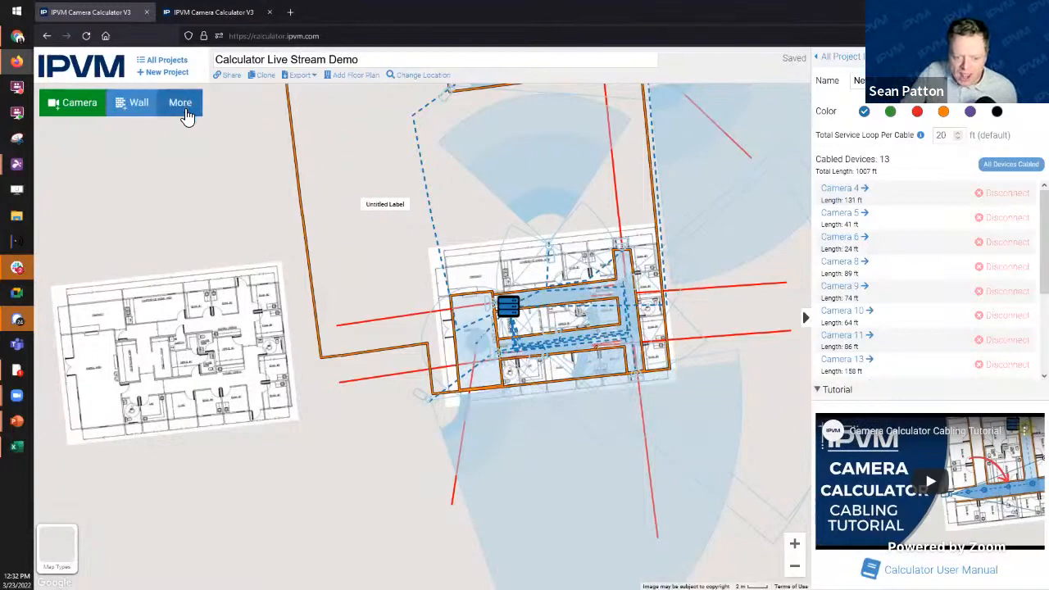
left_click(223, 15)
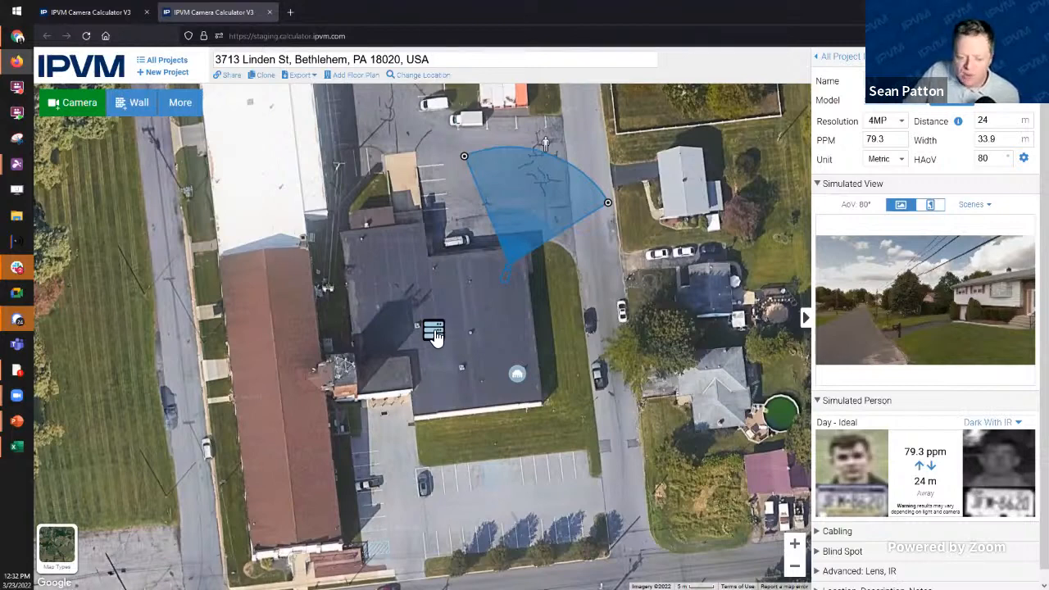
Step: Draw a cable from the network closet to Camera 1 and bend its route to 48 m
left_click(434, 332)
left_click(1020, 155)
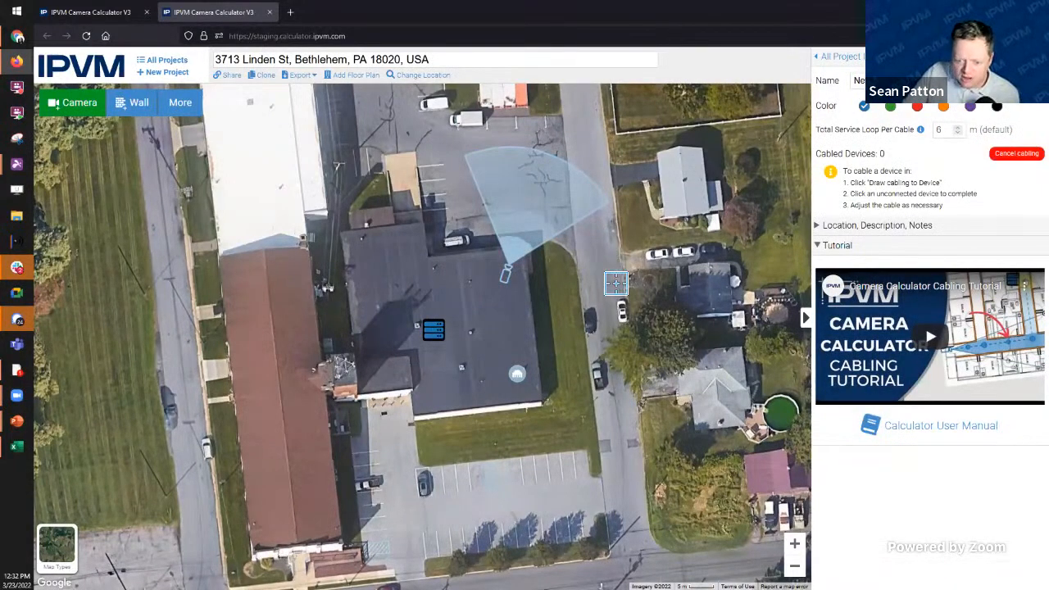
left_click(507, 274)
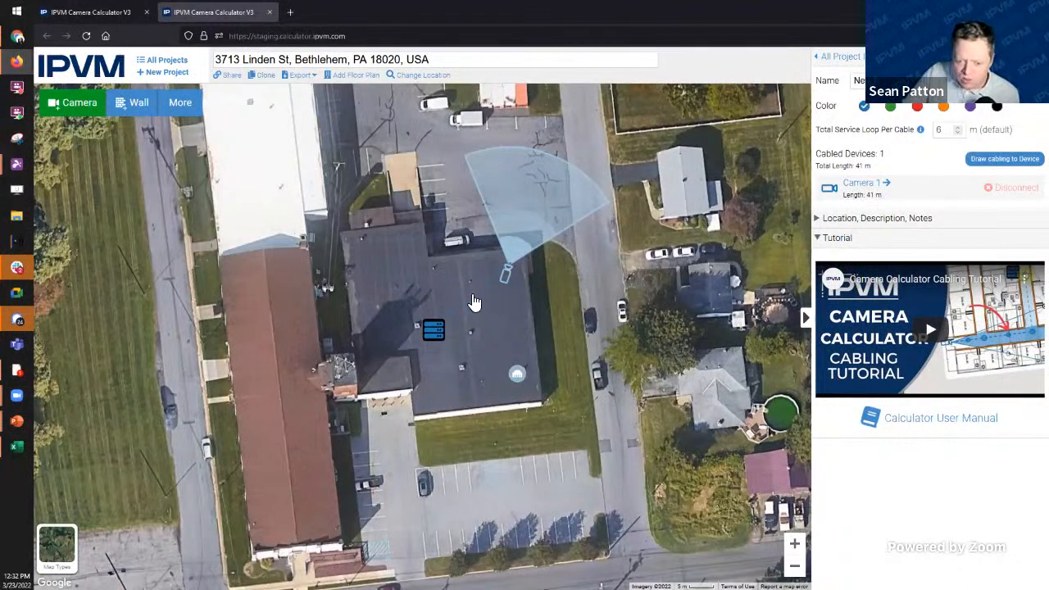
left_click(472, 298)
left_click_drag(473, 298, 514, 319)
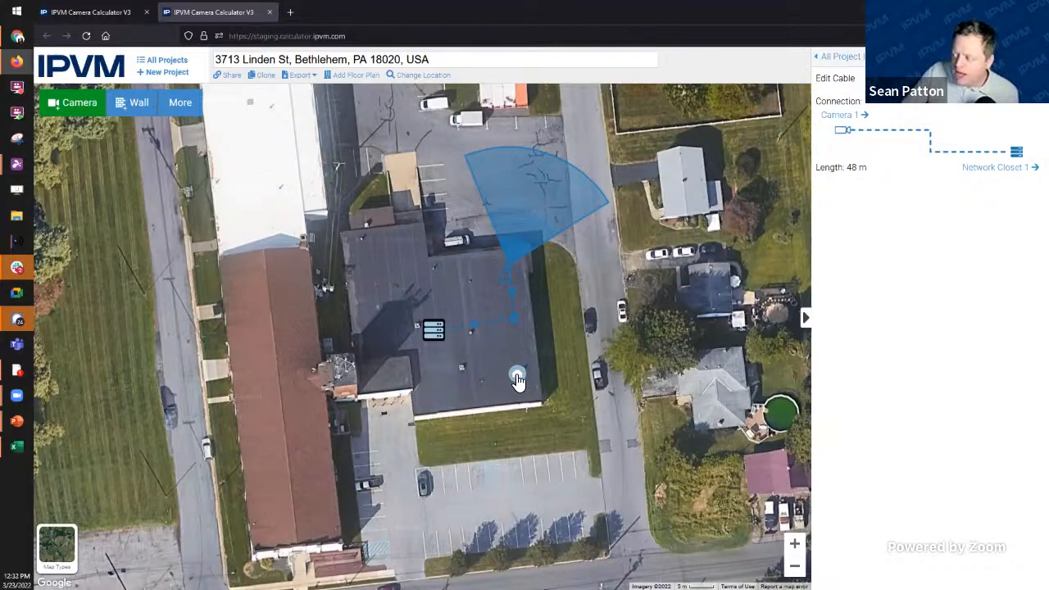
Step: Extend Camera 1's view distance to 27 m and move the round device up beside it
left_click(525, 251)
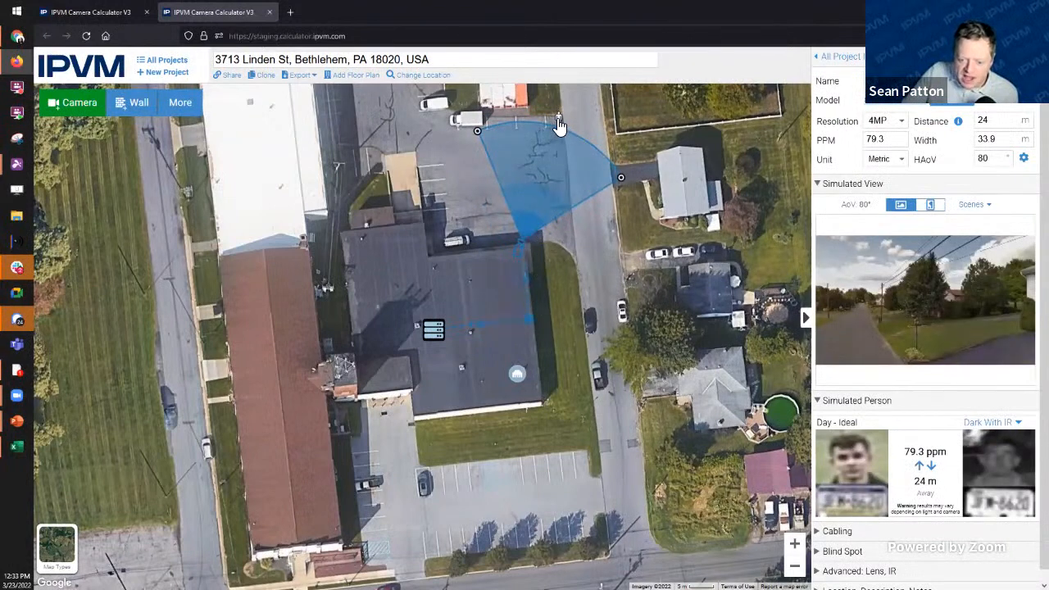
mouse_move(558, 121)
left_mouse_down()
mouse_move(571, 128)
mouse_move(576, 113)
left_mouse_up()
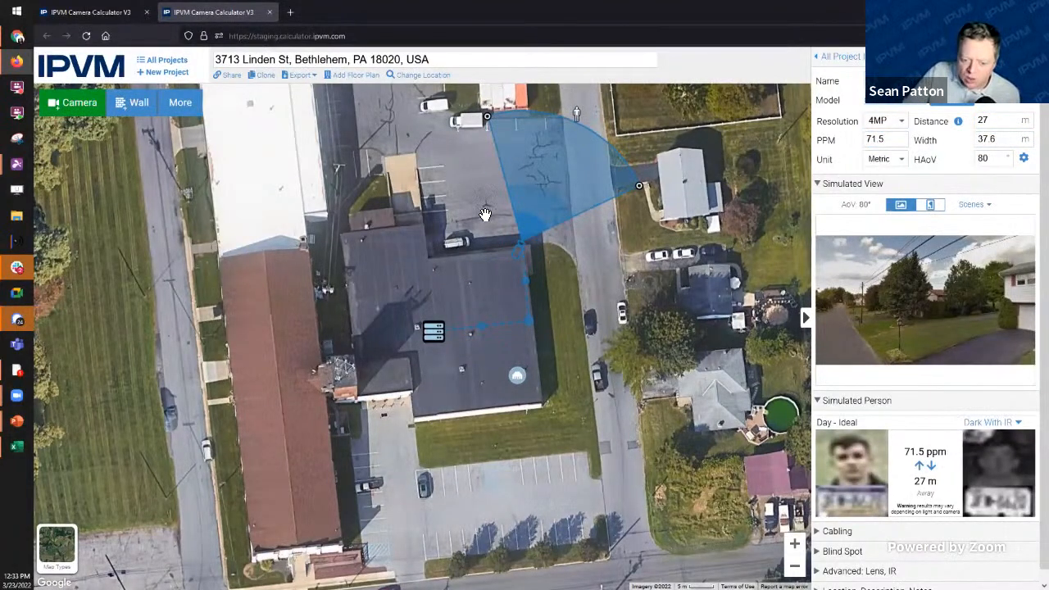
left_click_drag(519, 380, 516, 259)
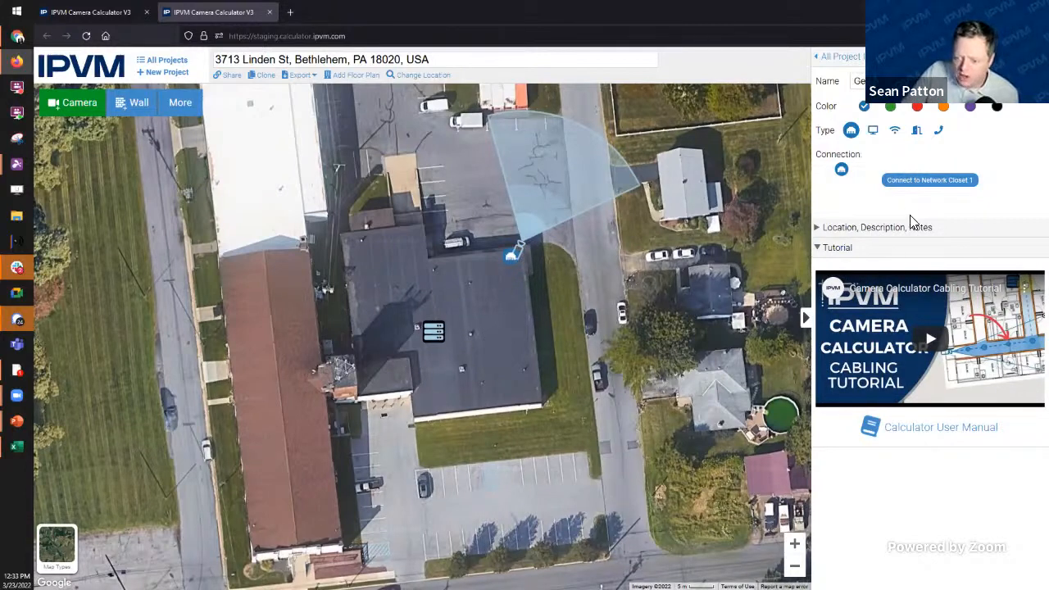
Step: Cable the generic device to Network Closet 1 with a 53 m run, then dismiss the subscriber-only prompt
left_click(956, 180)
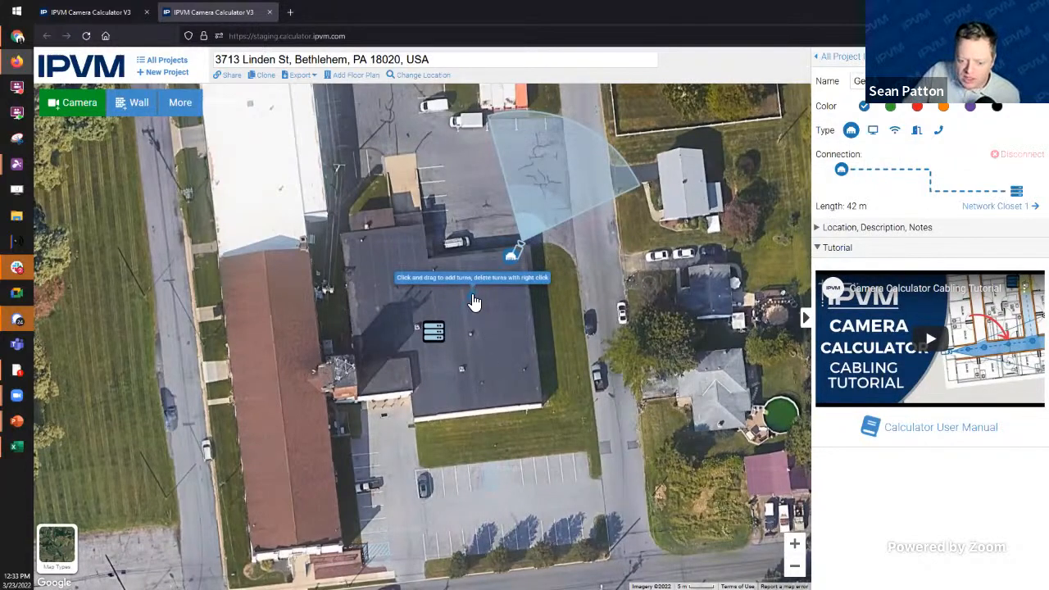
left_click_drag(526, 333, 521, 321)
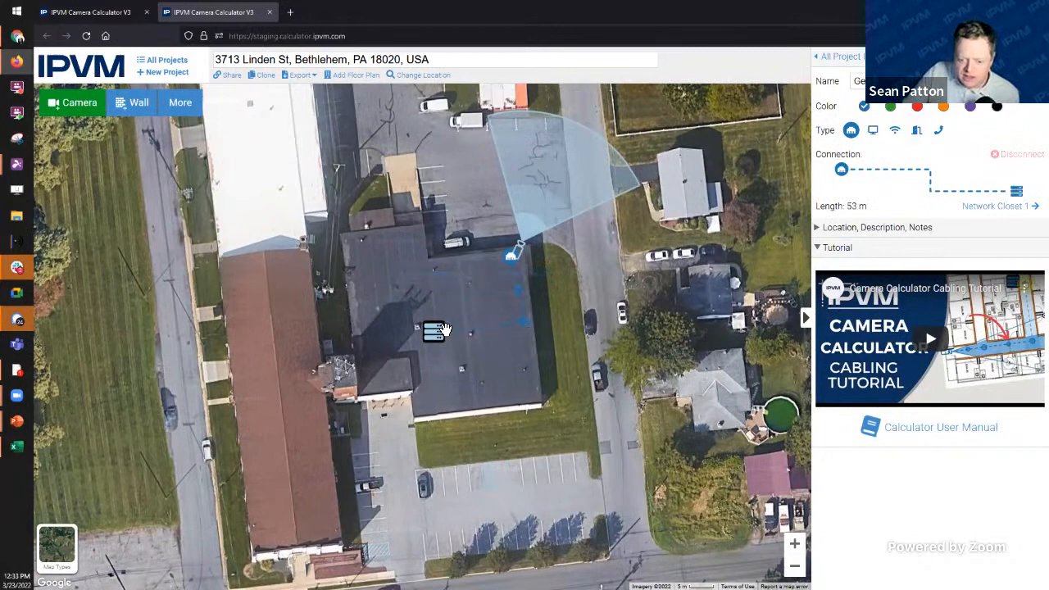
left_click(180, 103)
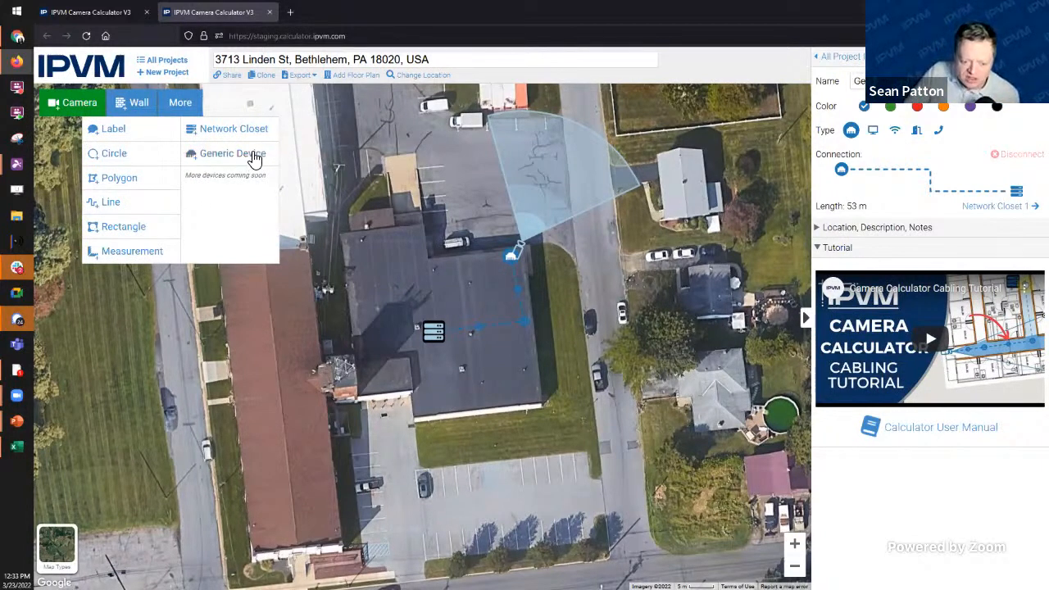
left_click(250, 156)
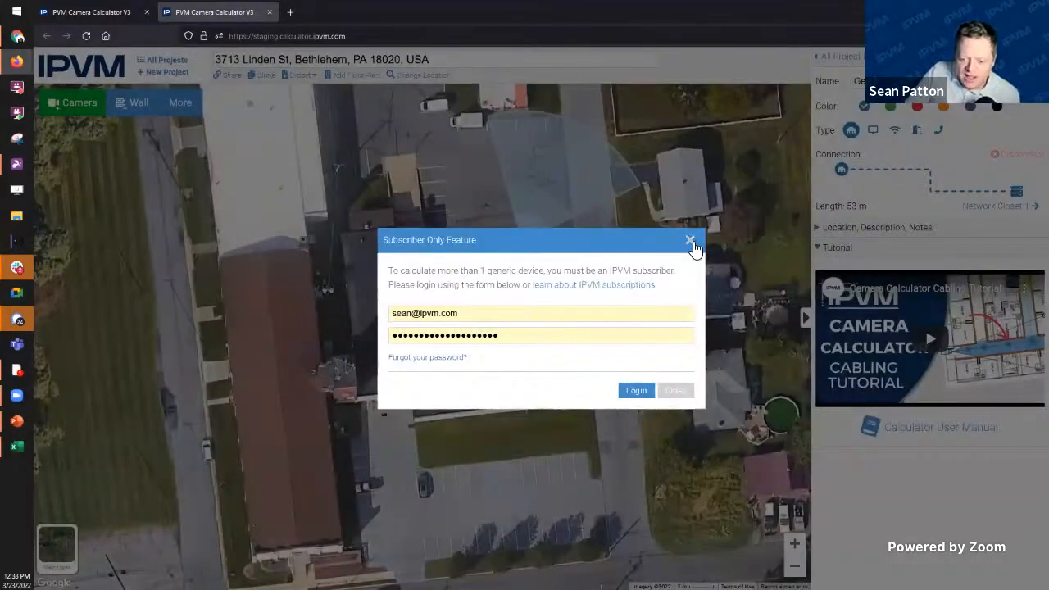
left_click(637, 391)
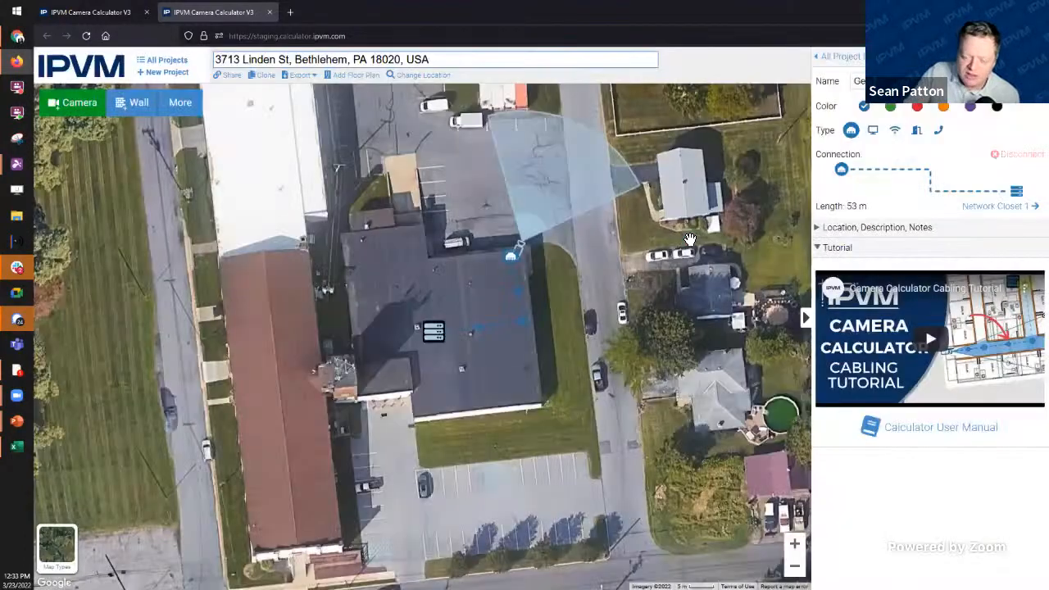
left_click(692, 243)
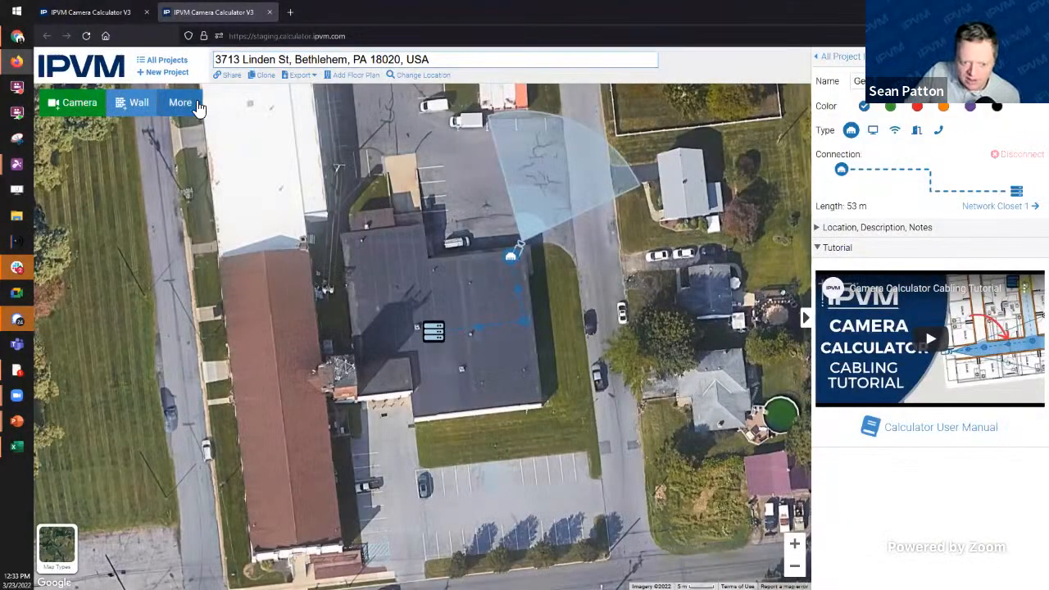
Step: Place a generic device on the building roof and position it near the roof edge
left_click(182, 103)
left_click(236, 151)
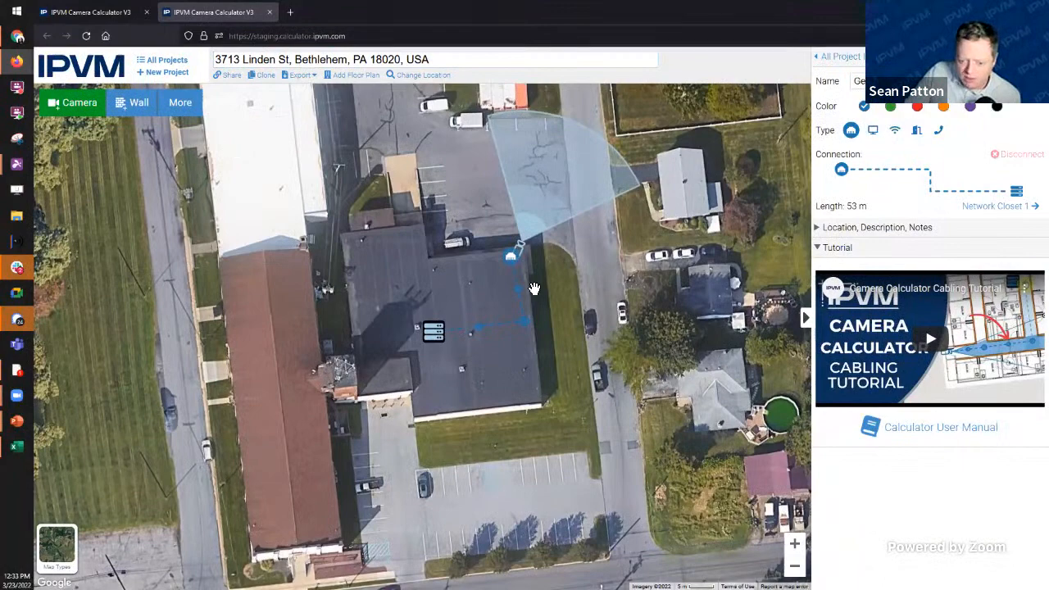
left_click(432, 339)
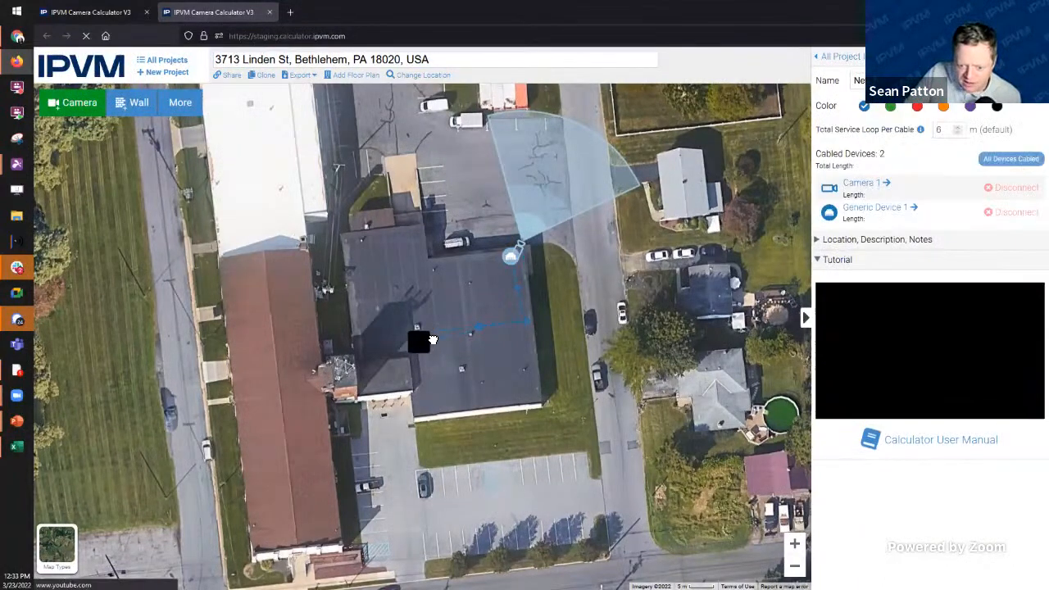
left_click(514, 259)
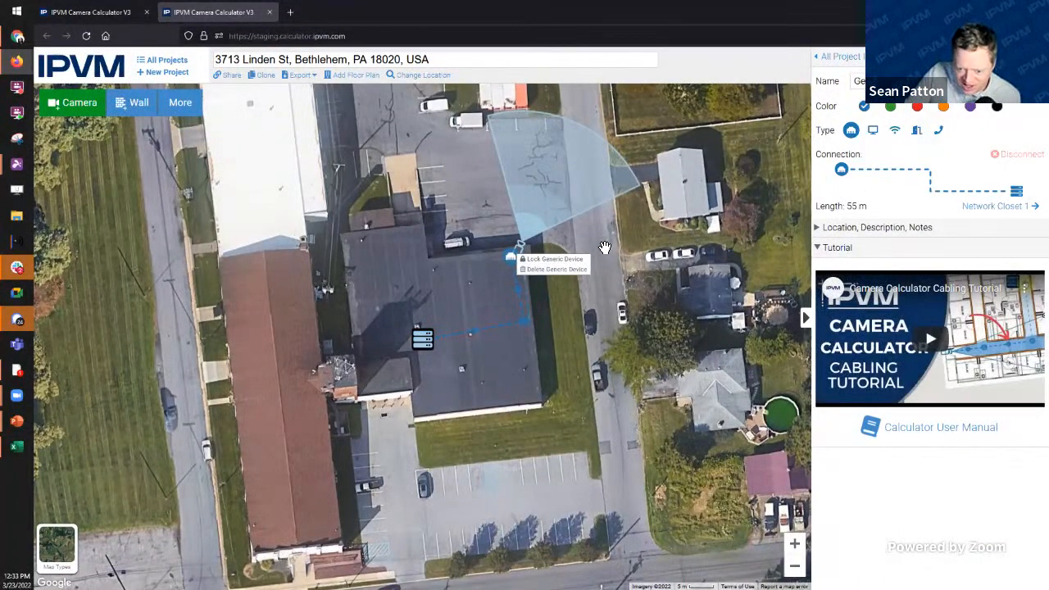
left_click(511, 259)
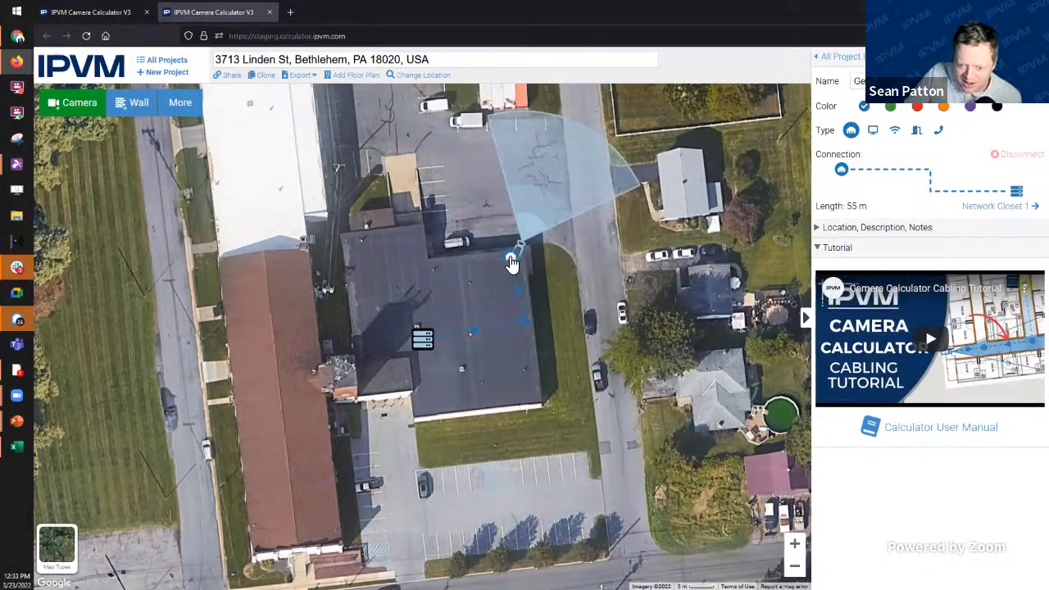
left_click_drag(510, 259, 505, 313)
left_click_drag(483, 283, 485, 259)
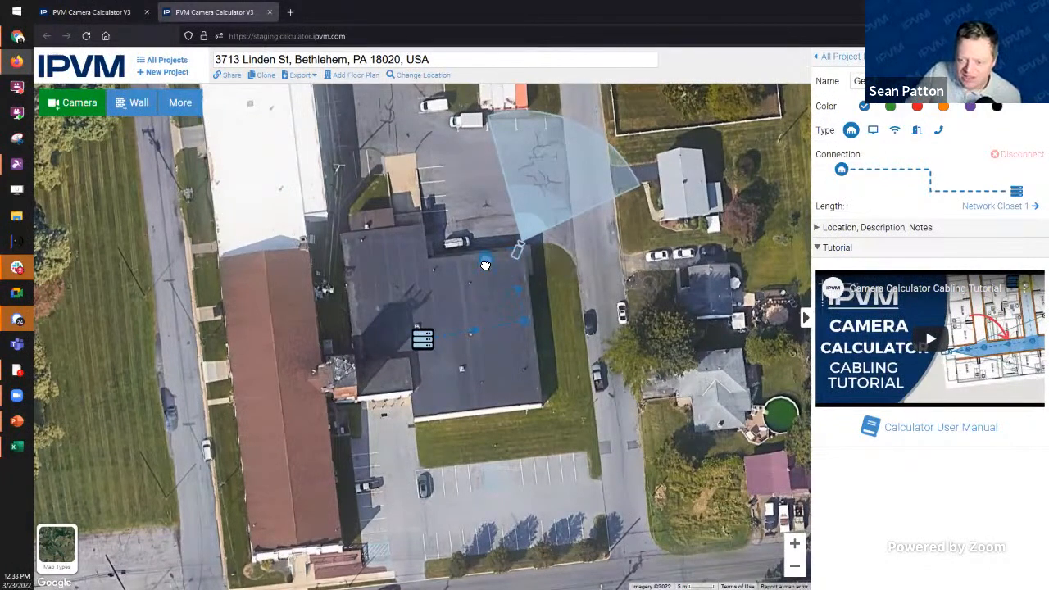
Step: Set the roof device's type to Door Controller and shift it left across the roof
left_click(872, 131)
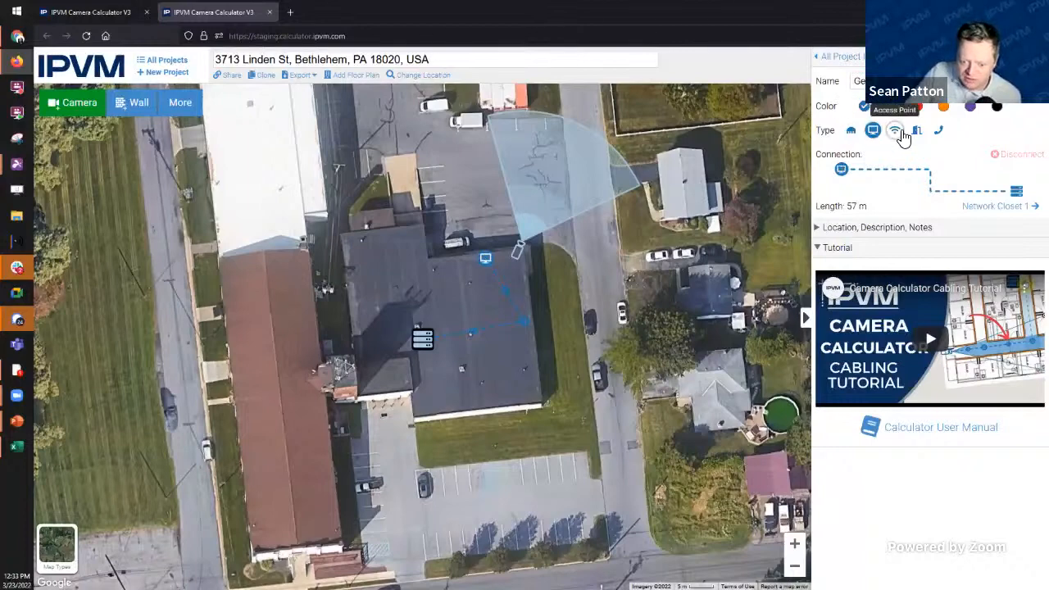
left_click(898, 131)
left_click(917, 132)
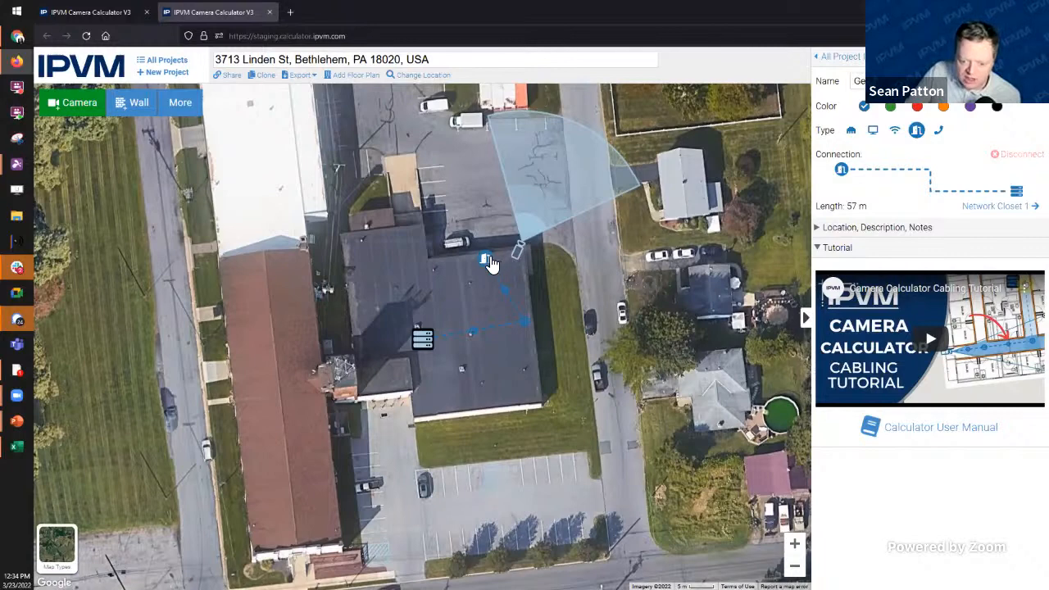
left_click_drag(494, 260, 532, 287)
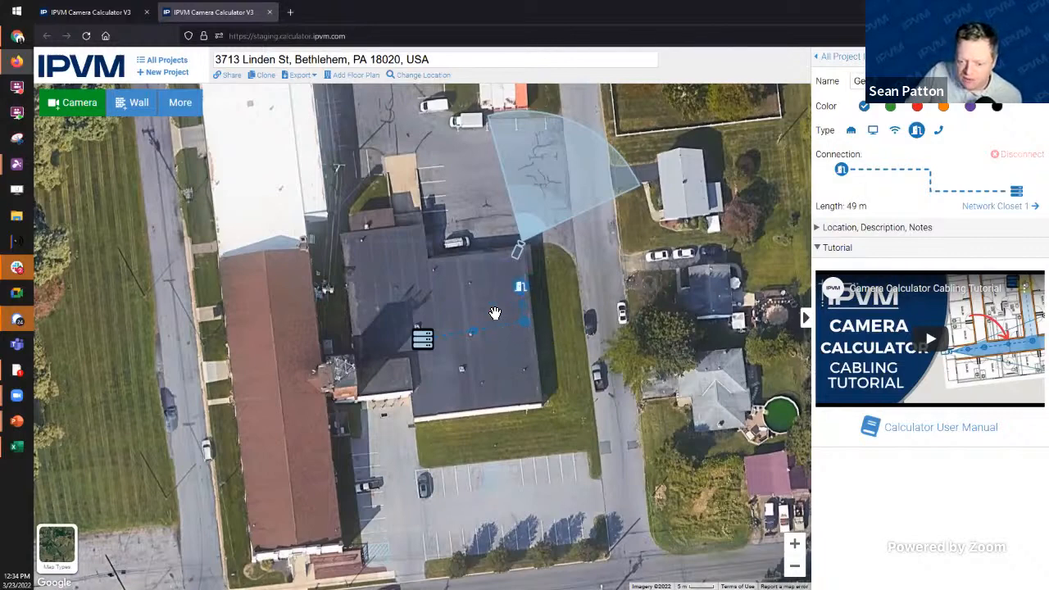
left_click_drag(521, 287, 486, 292)
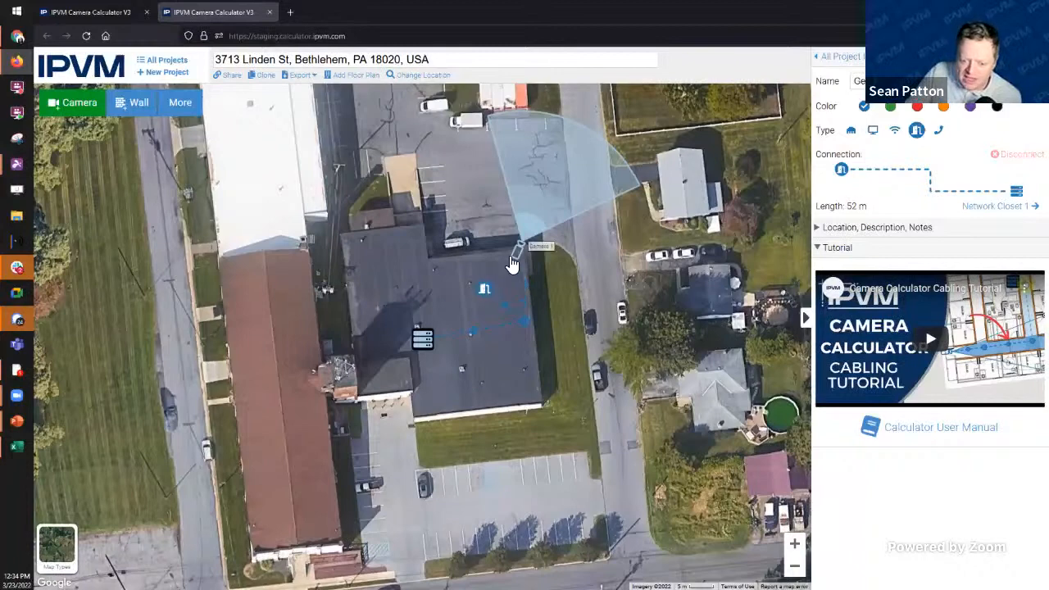
left_click(517, 252)
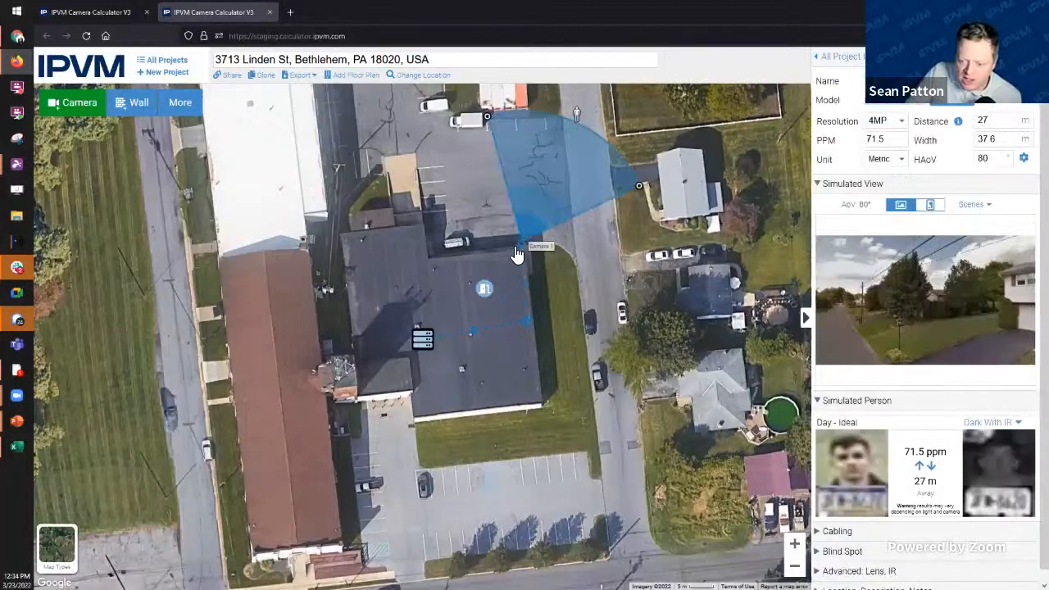
left_click(899, 105)
left_click(174, 362)
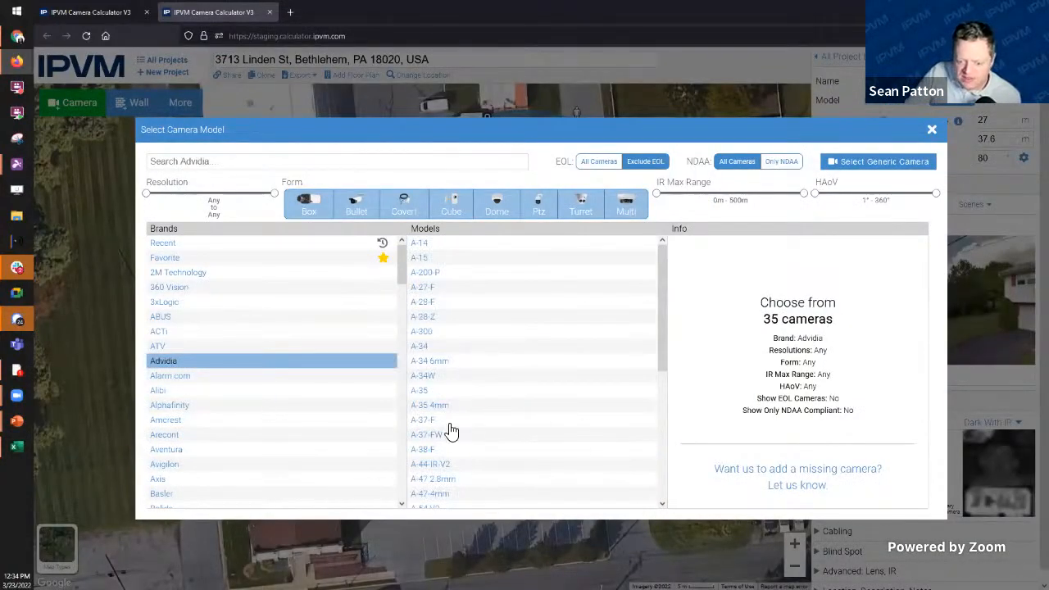
scroll(205, 426, "down", 3)
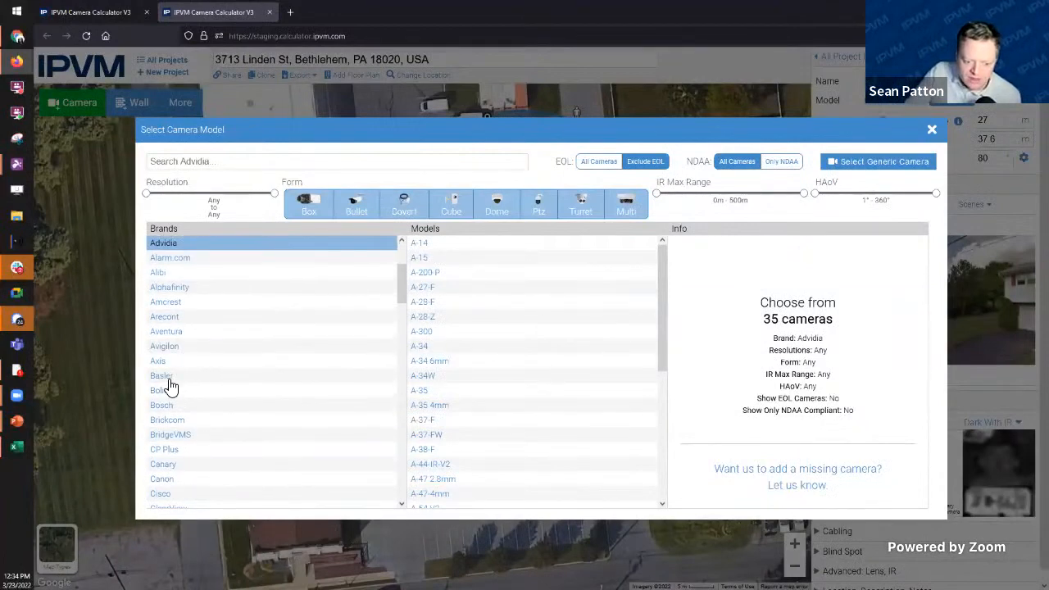
left_click(176, 375)
left_click(168, 362)
scroll(499, 401, "down", 2)
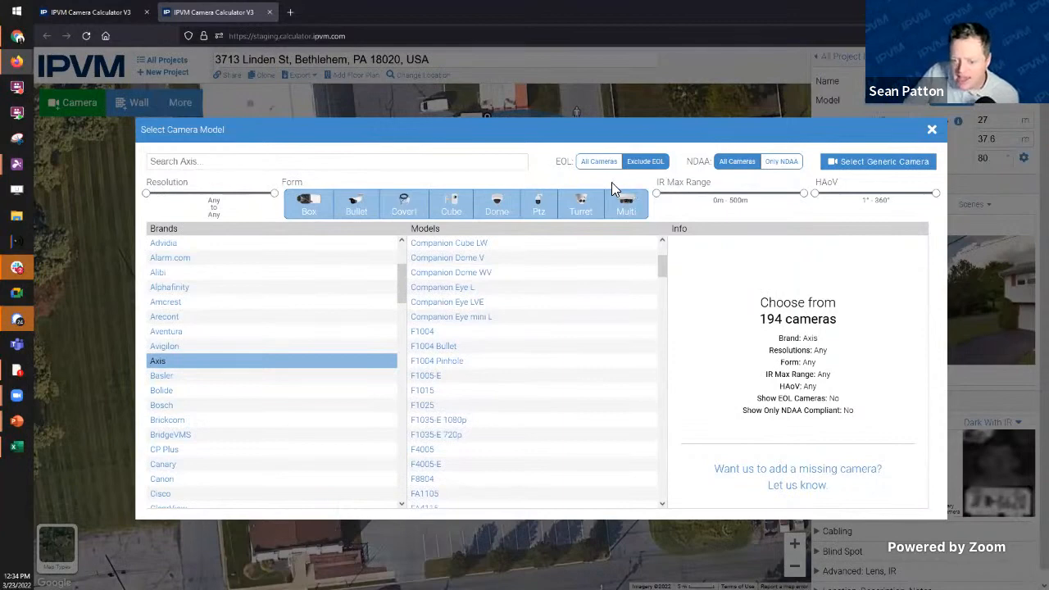
left_click(454, 377)
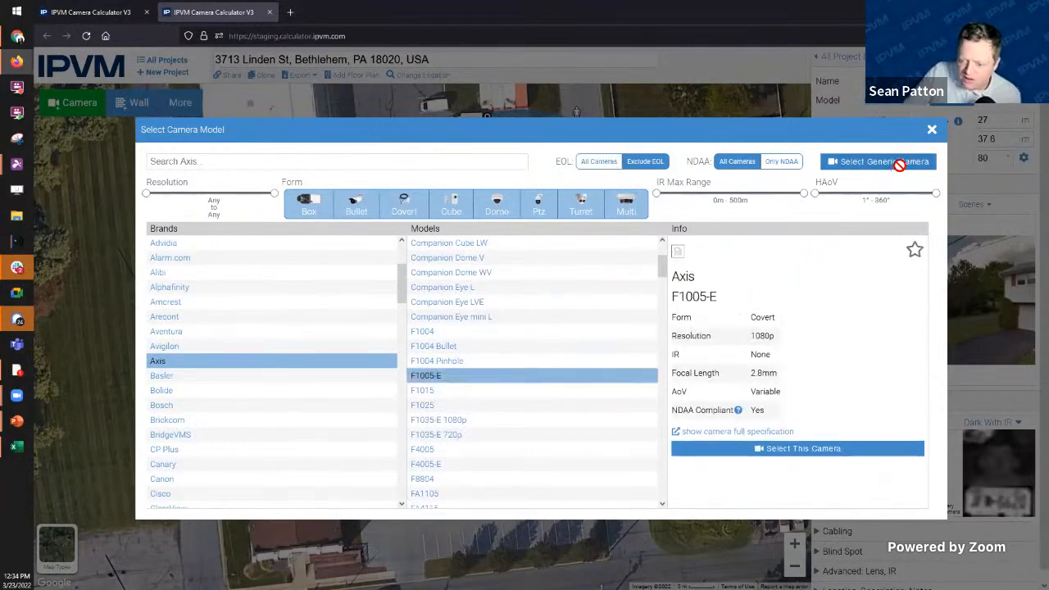
left_click(450, 449)
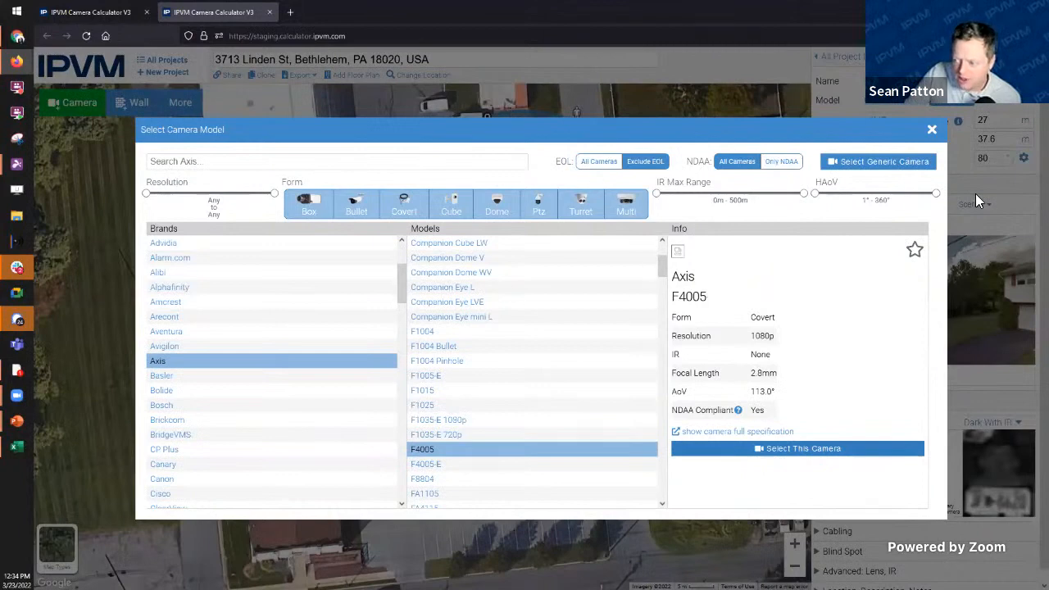
left_click(931, 129)
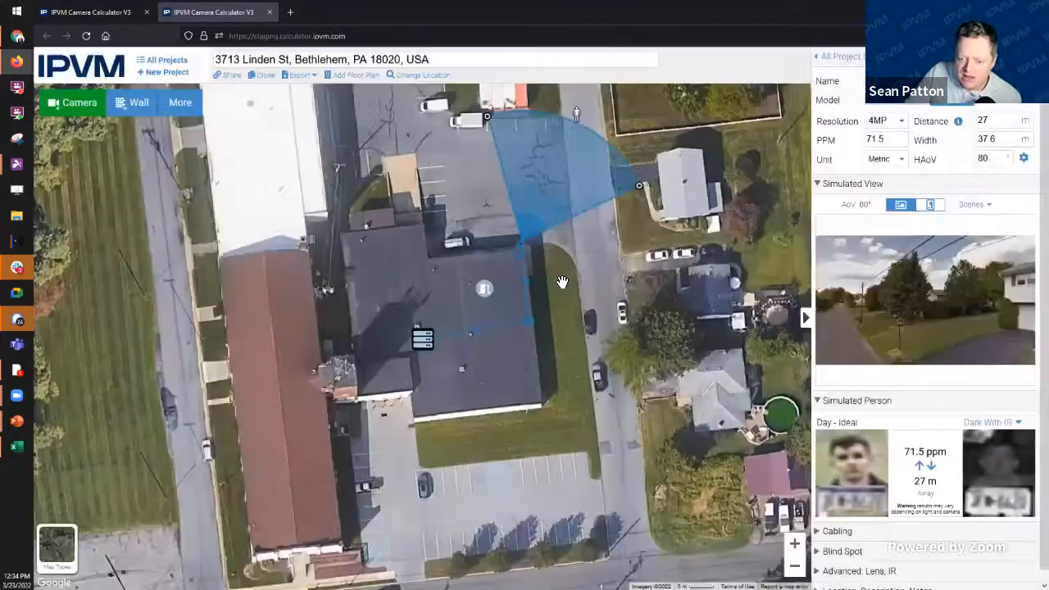
Step: Move the roof device near the camera, bend its 51 m cable, and make it an Access Point
left_click(487, 291)
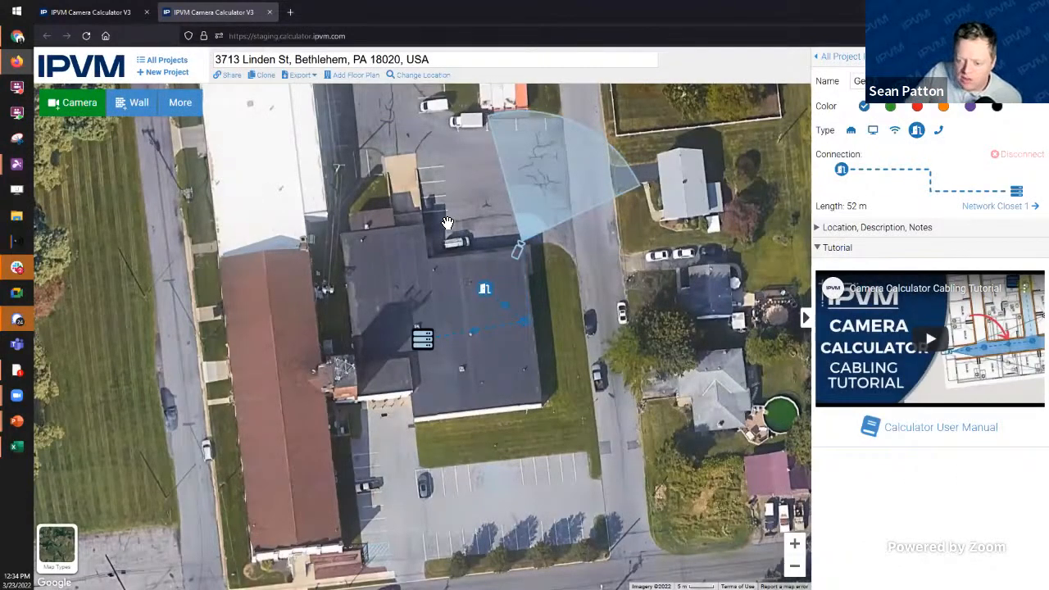
left_click_drag(489, 297, 495, 267)
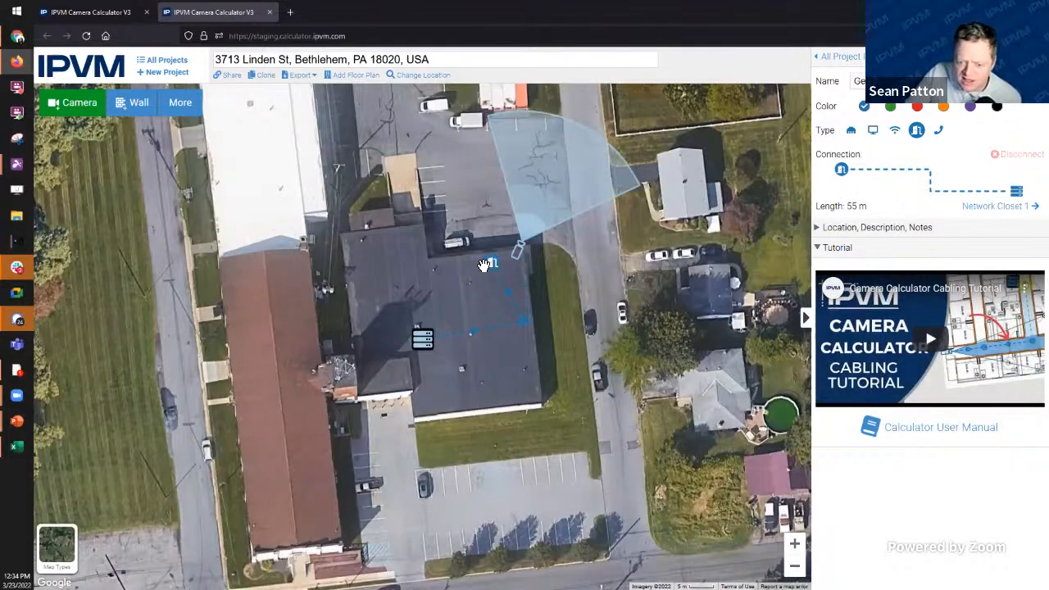
left_click_drag(524, 328, 505, 330)
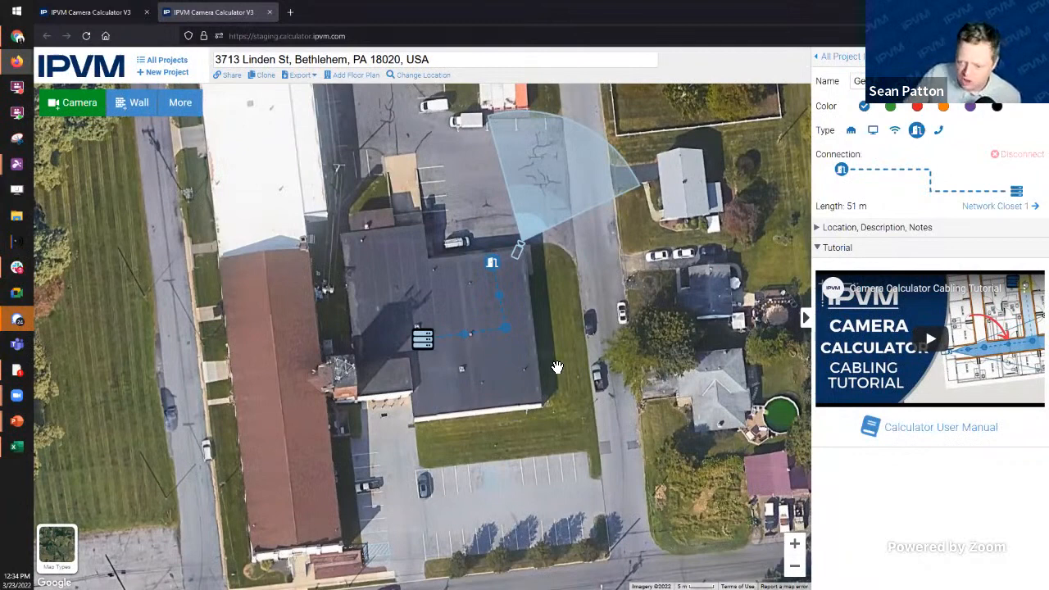
left_click(893, 131)
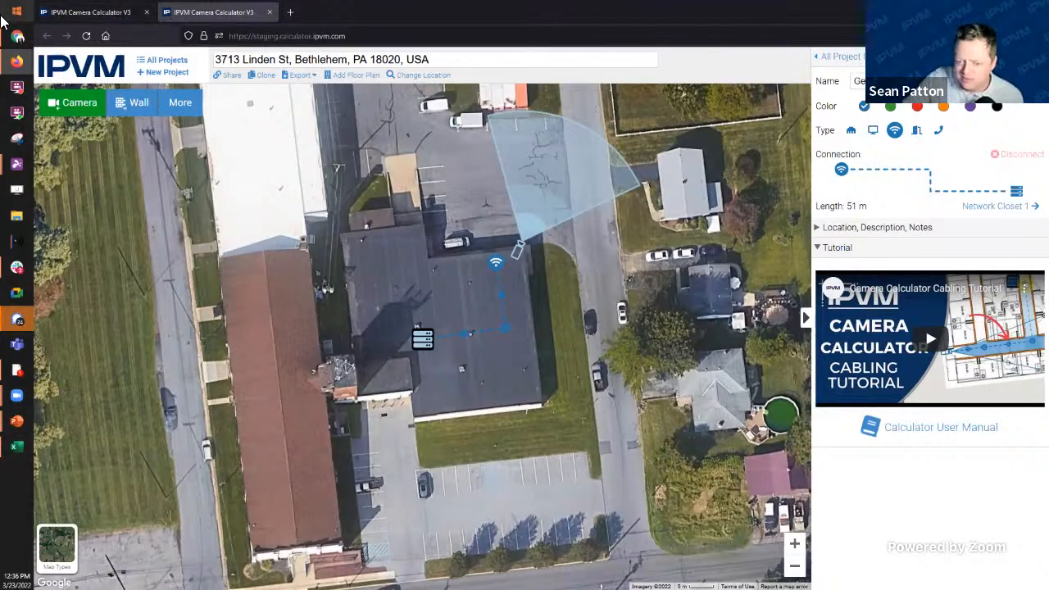
Step: Return to the Calculator Live Stream Demo project, with 13 devices cabled over 1007 ft
left_click(103, 17)
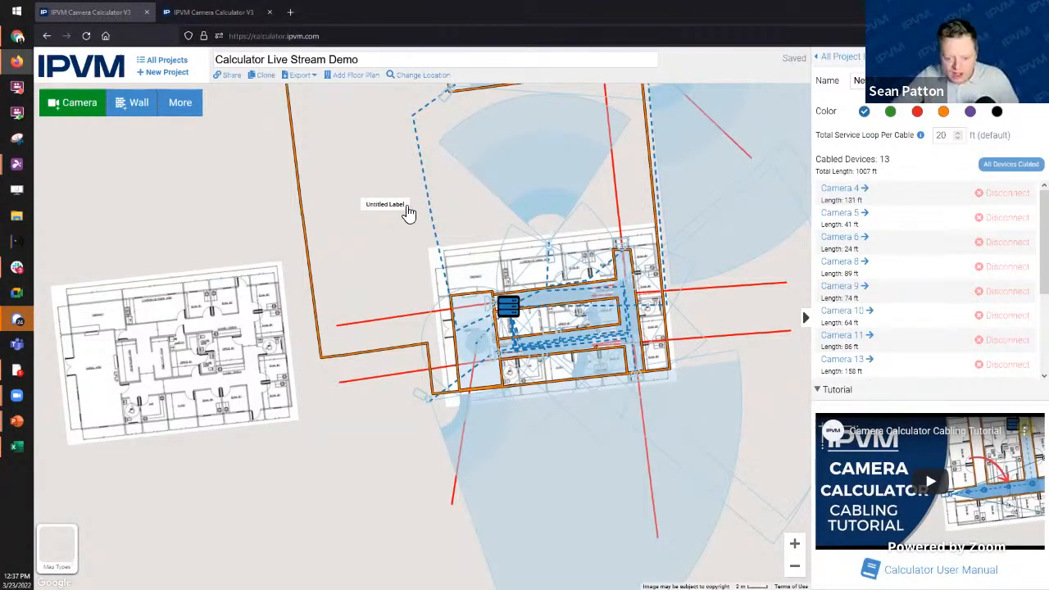
Step: Replace the Untitled Label's text with the contact e-mail address and set its size to maximum
left_click(1000, 170)
left_click(385, 204)
left_click_drag(930, 83, 821, 83)
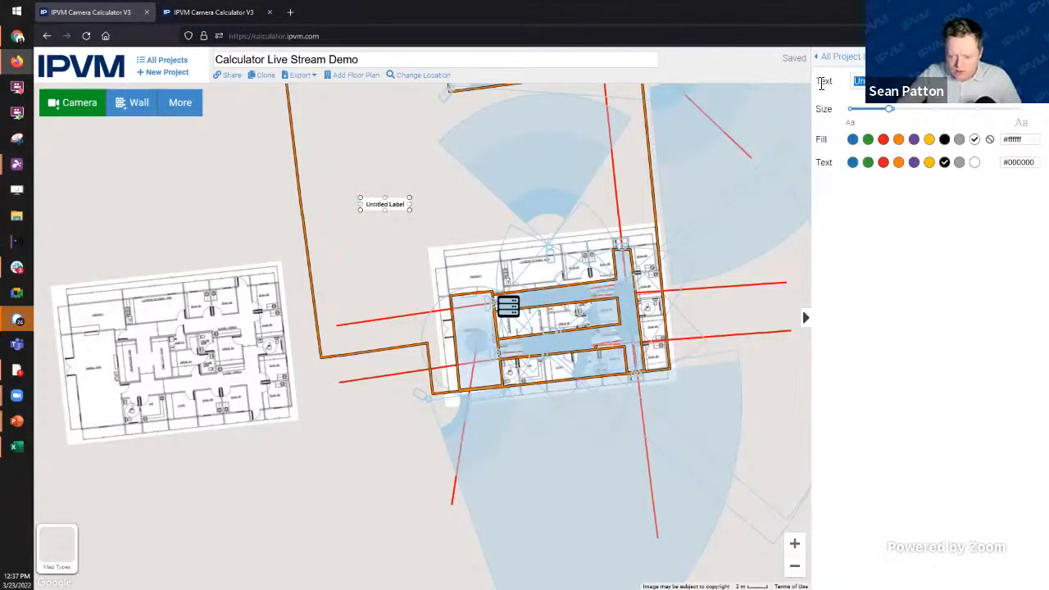
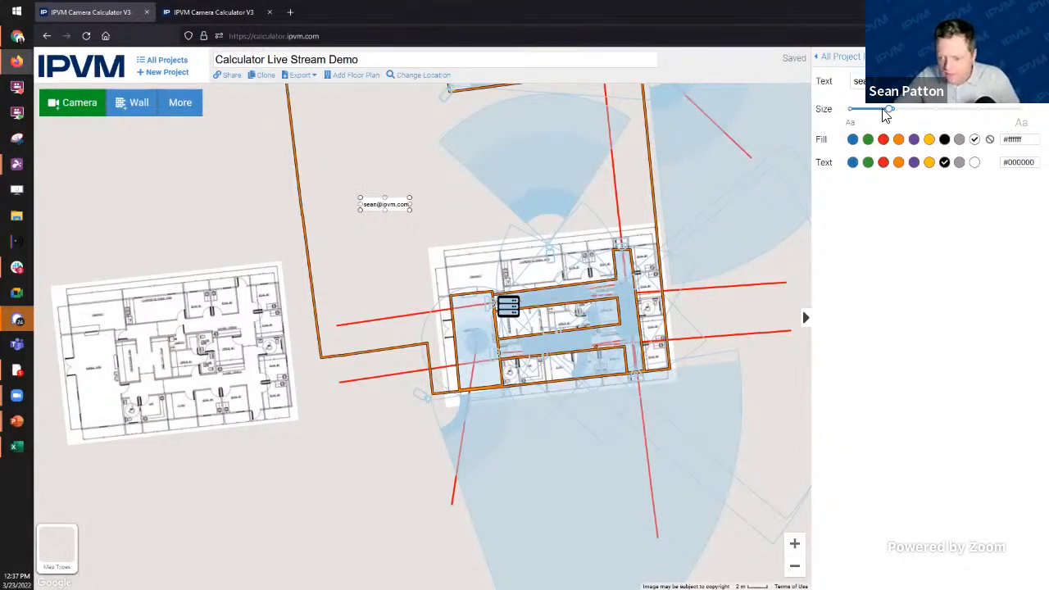
left_click_drag(889, 109, 1018, 109)
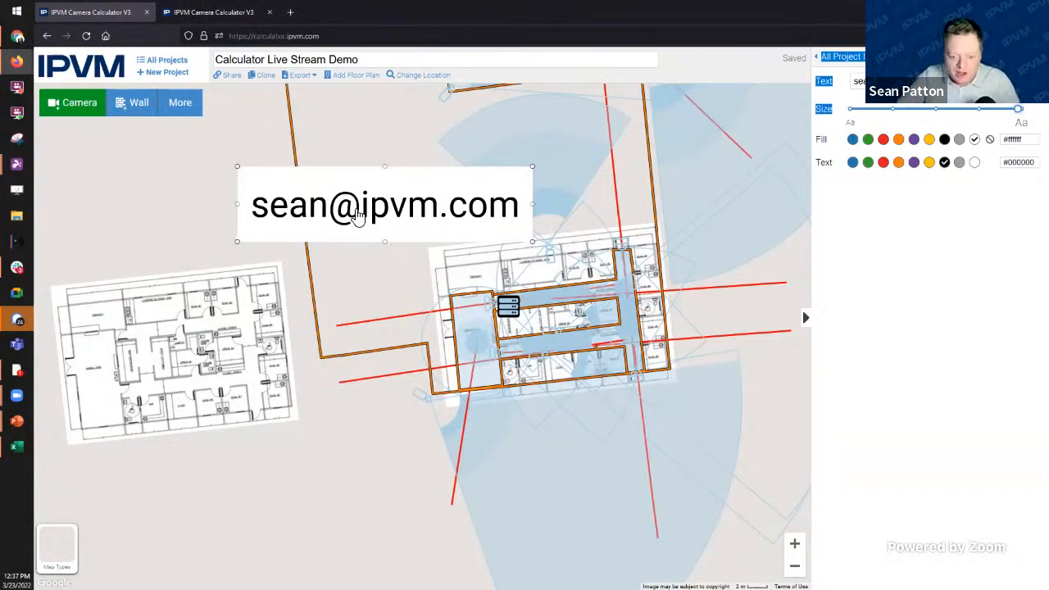
Step: Deselect the label and pan so the label, floor plans and building are centred in view
left_click(356, 434)
scroll(284, 262, "down", 1)
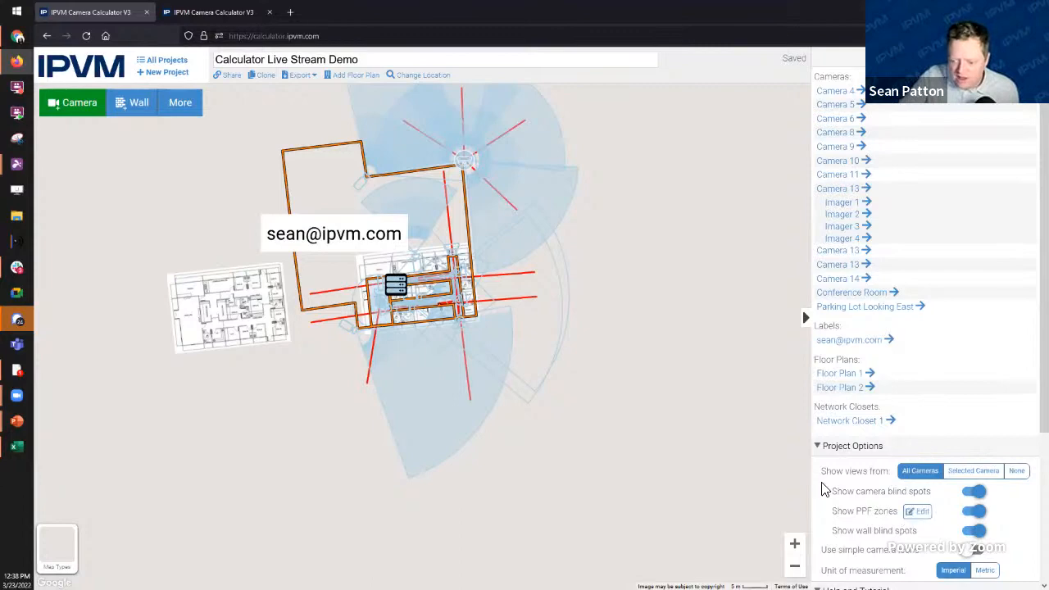
scroll(824, 489, "down", 3)
scroll(779, 347, "down", 1)
scroll(777, 354, "up", 2)
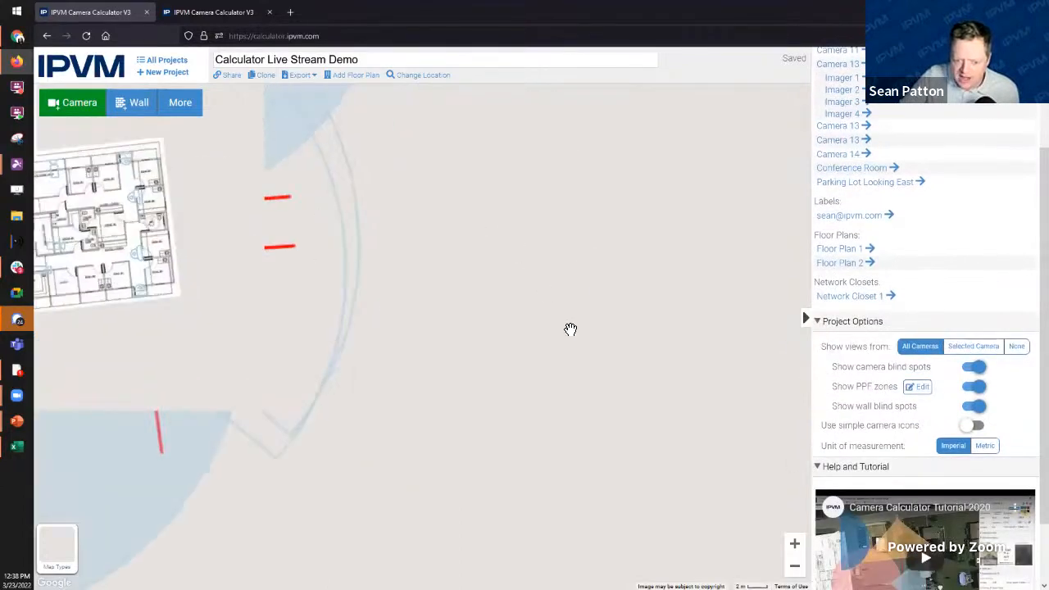
left_click_drag(571, 329, 780, 488)
left_click_drag(672, 331, 782, 290)
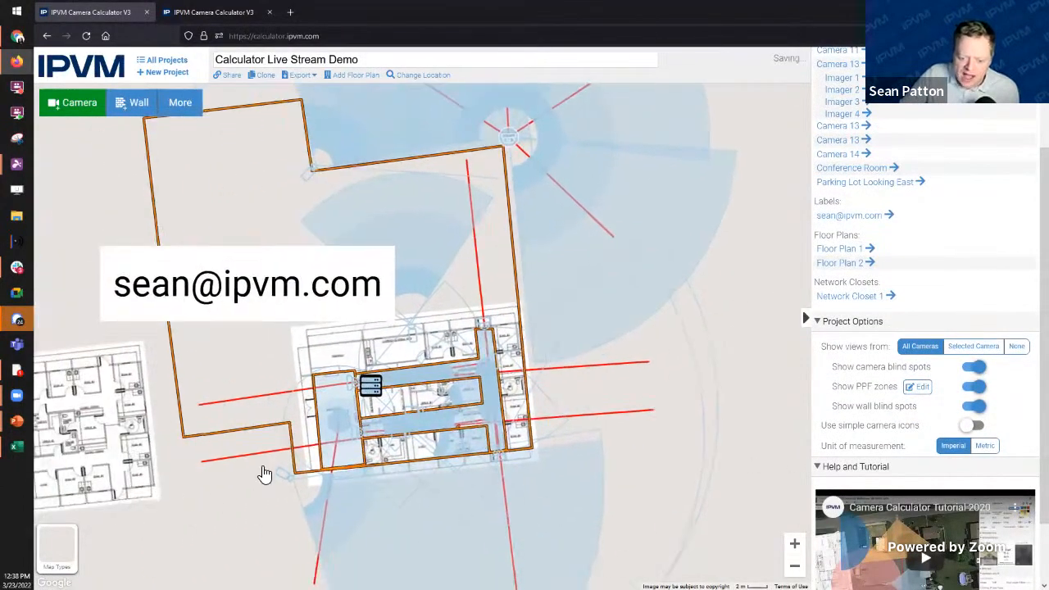
left_click_drag(278, 553, 490, 541)
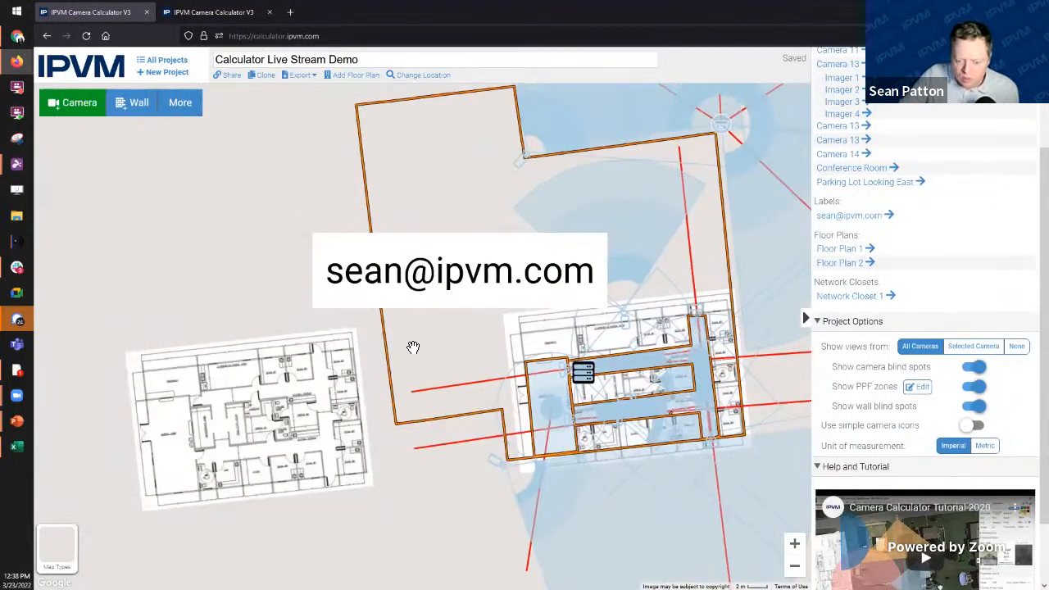